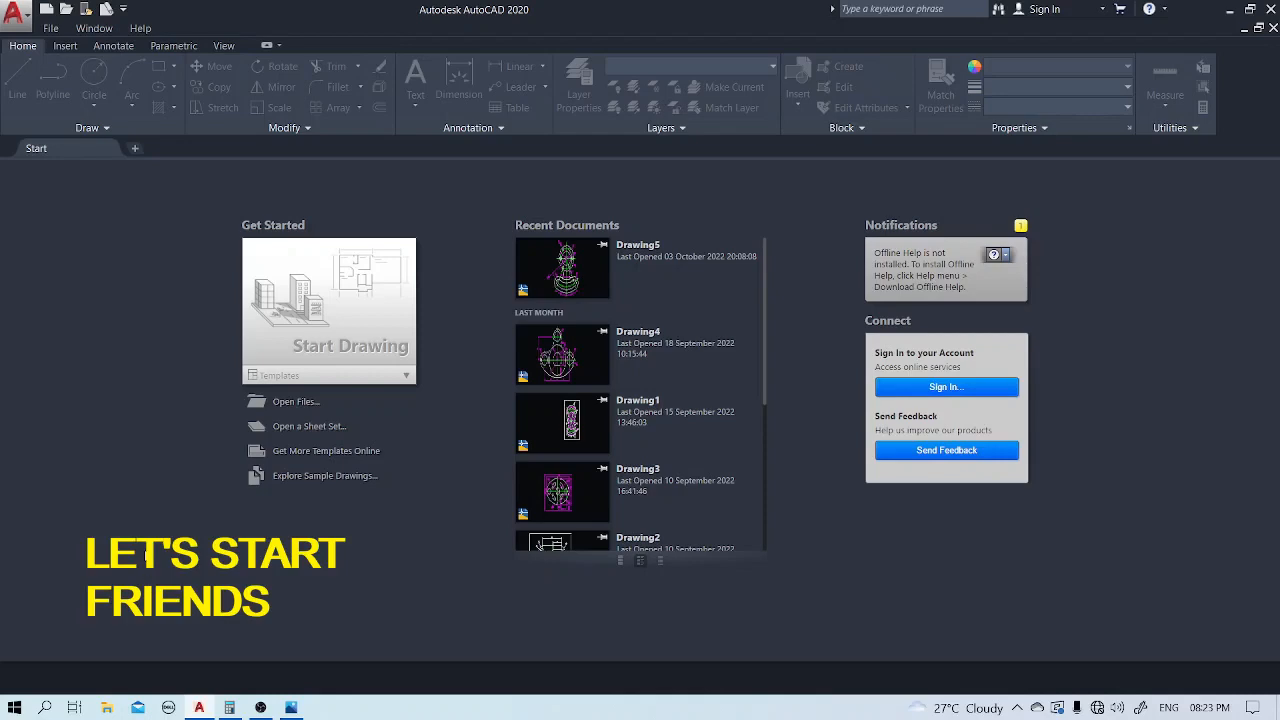
# Review the pipe bend reference image, then switch back to AutoCAD and start a new drawing.
pyautogui.click(291, 708)
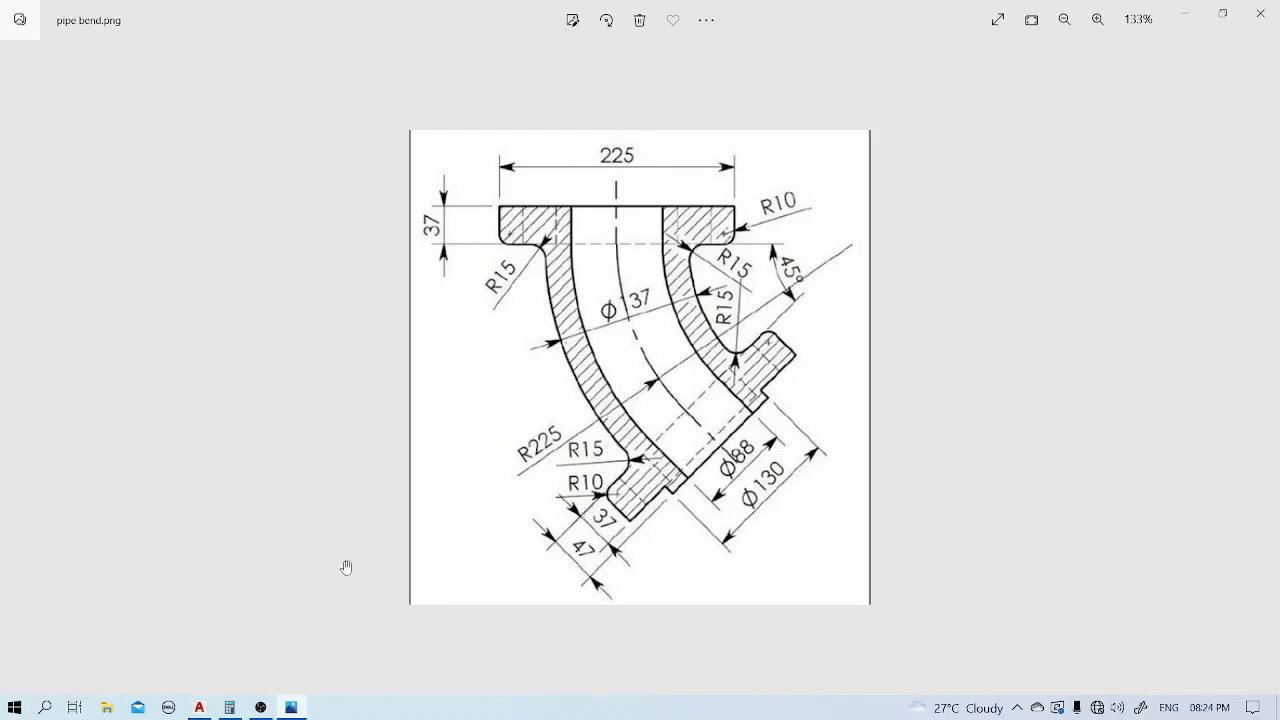
pyautogui.click(201, 710)
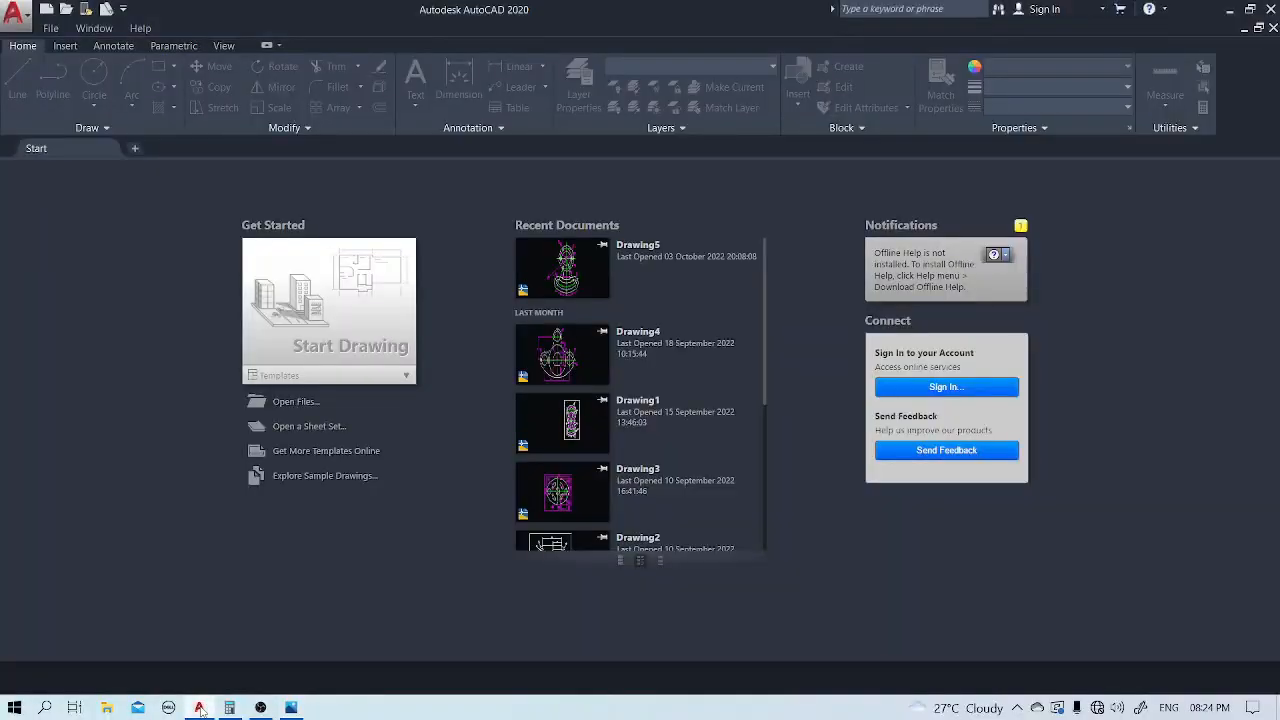
pyautogui.click(343, 313)
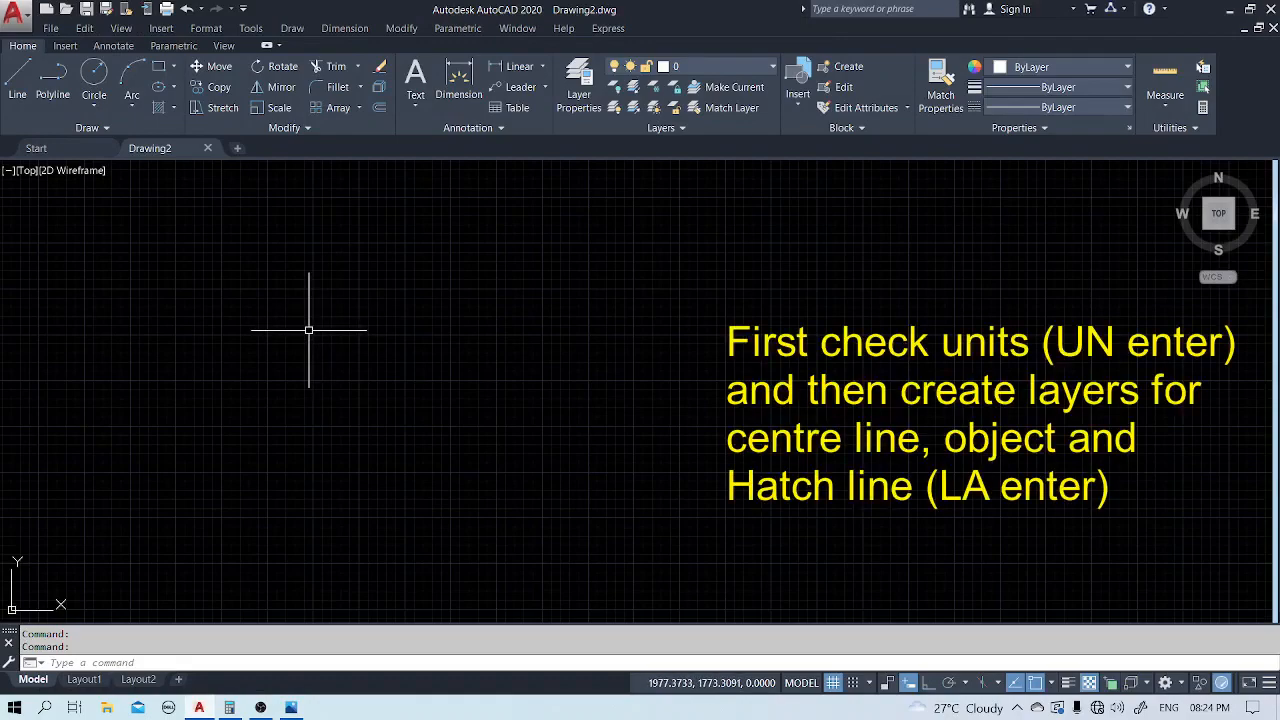
# Check the drawing units for decimal lengths, decimal degrees and a millimetre insertion scale.
pyautogui.write('un')
pyautogui.press('Return')
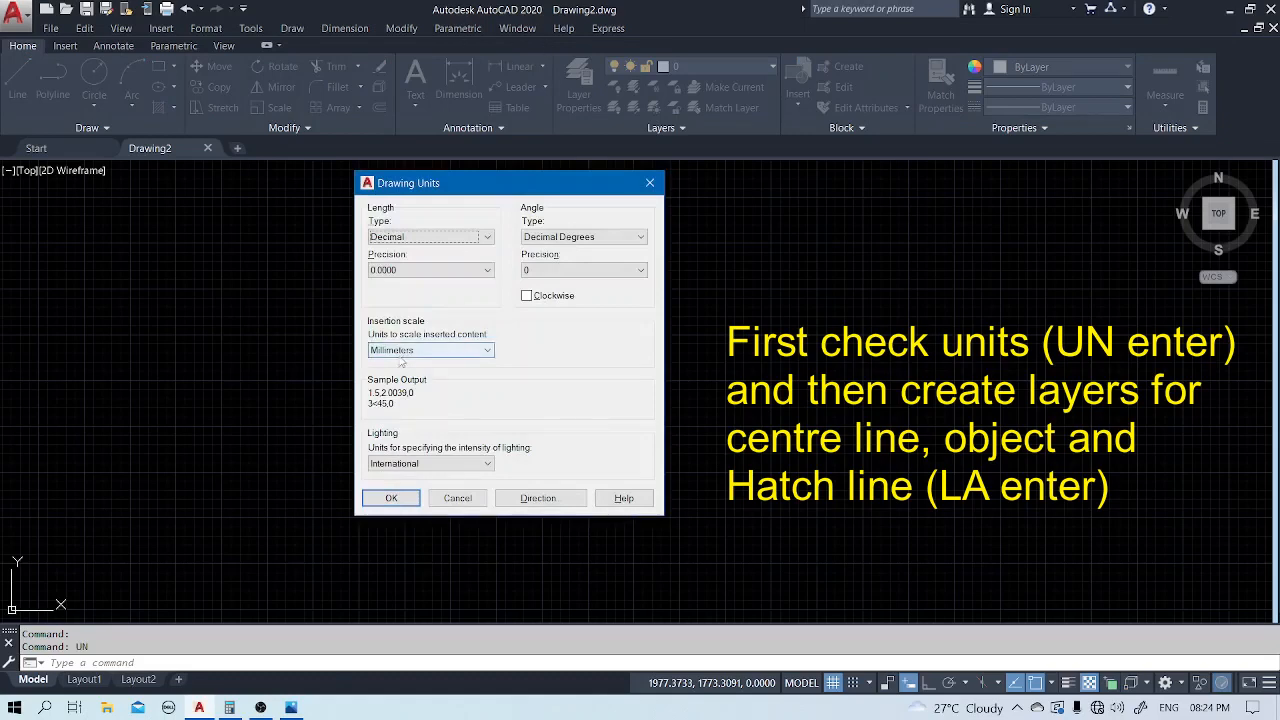
pyautogui.click(392, 498)
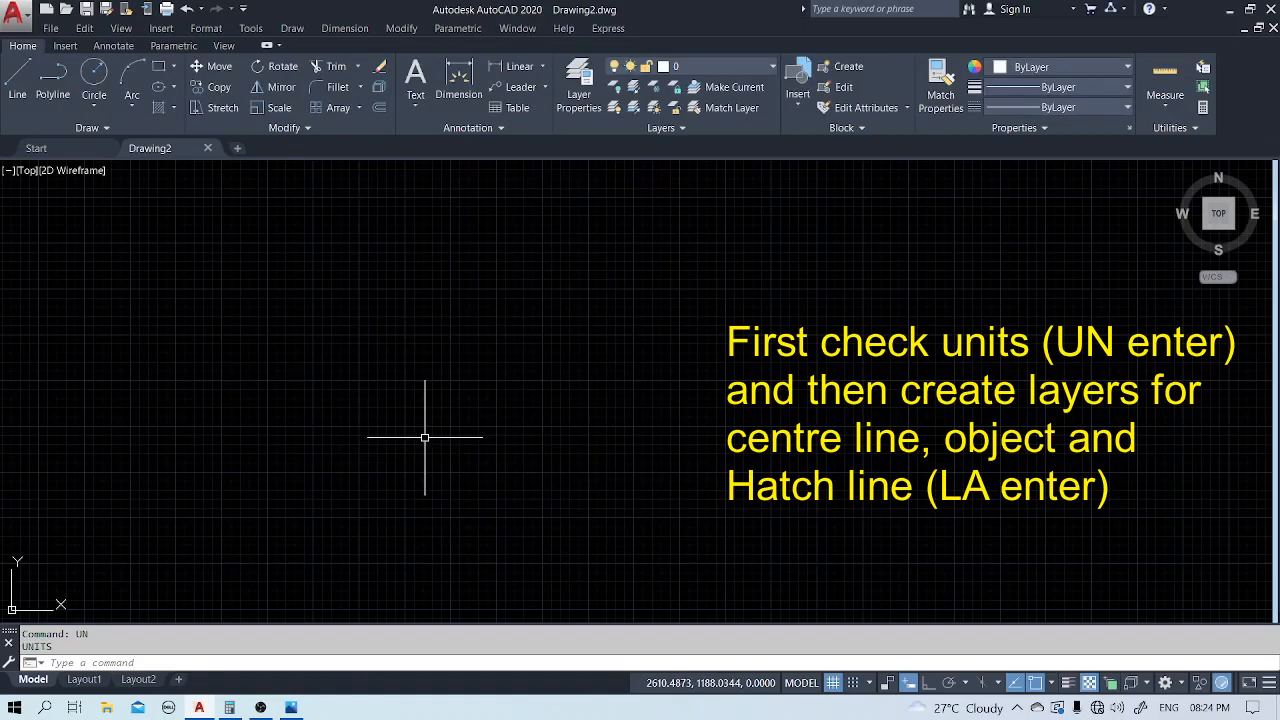
# Zoom the empty drawing about a picked centre point with a view height of 400.
pyautogui.write('z')
pyautogui.press('Return')
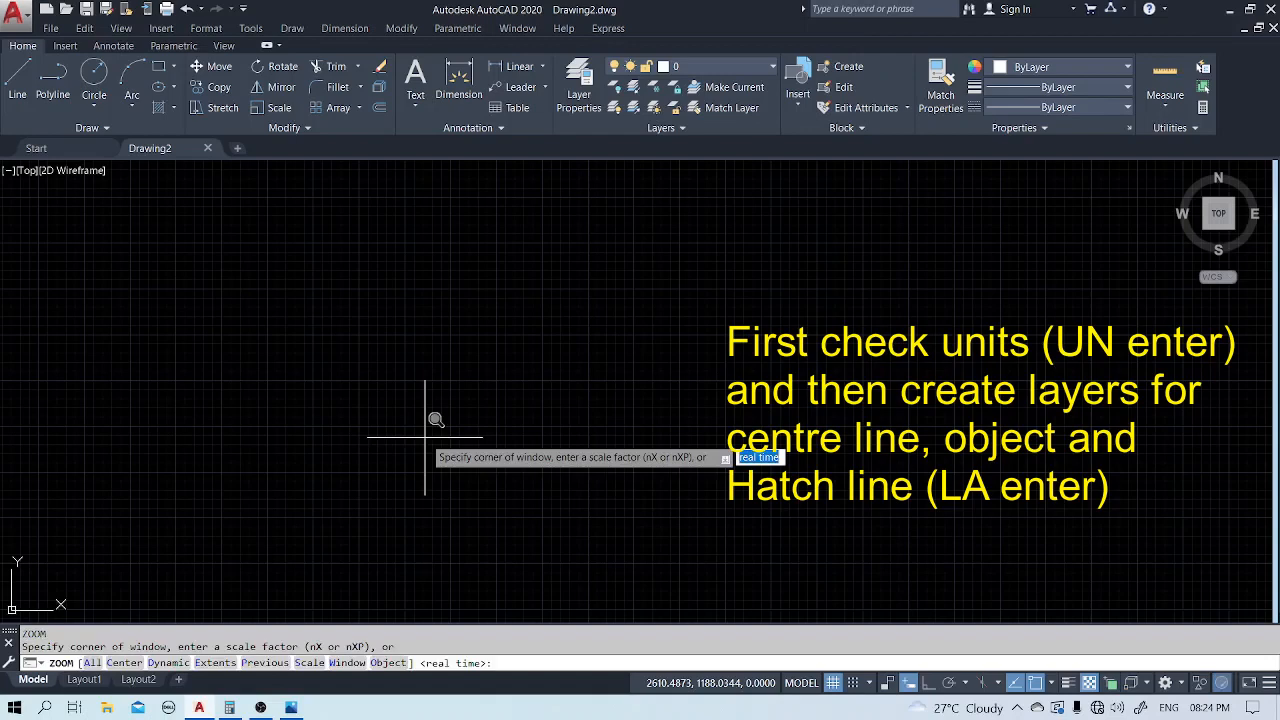
pyautogui.write('c')
pyautogui.press('Return')
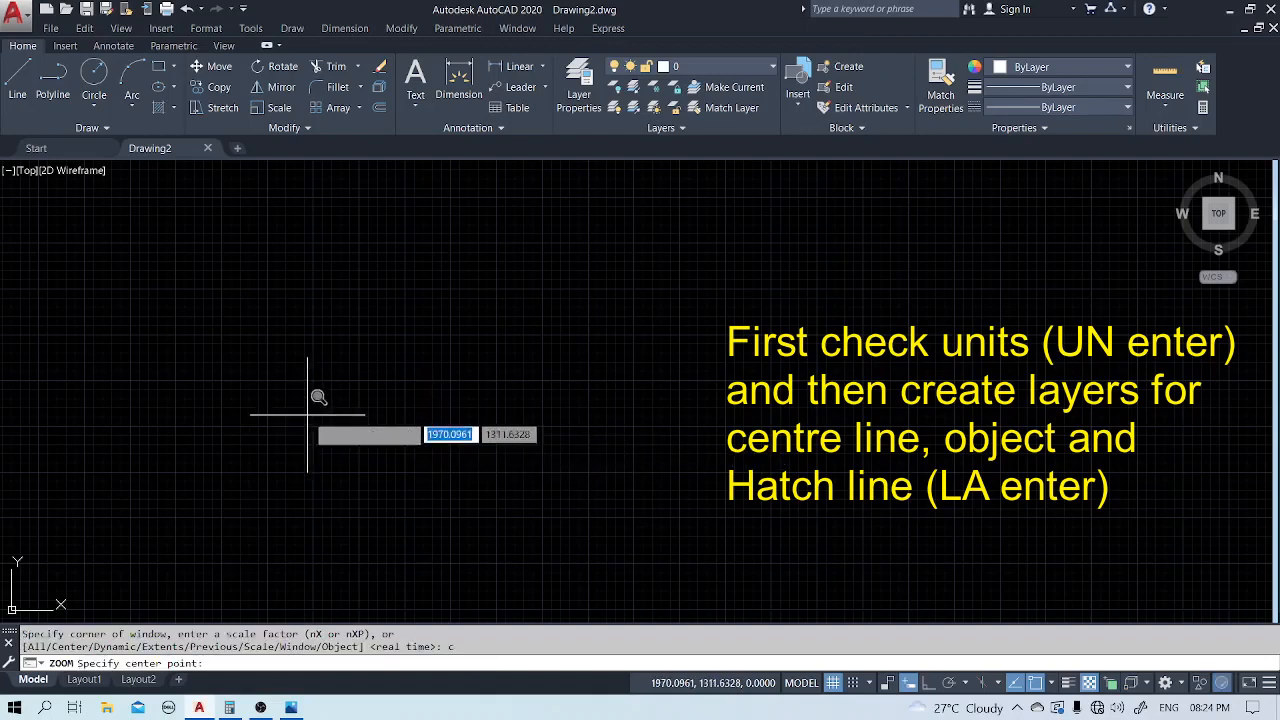
pyautogui.click(613, 380)
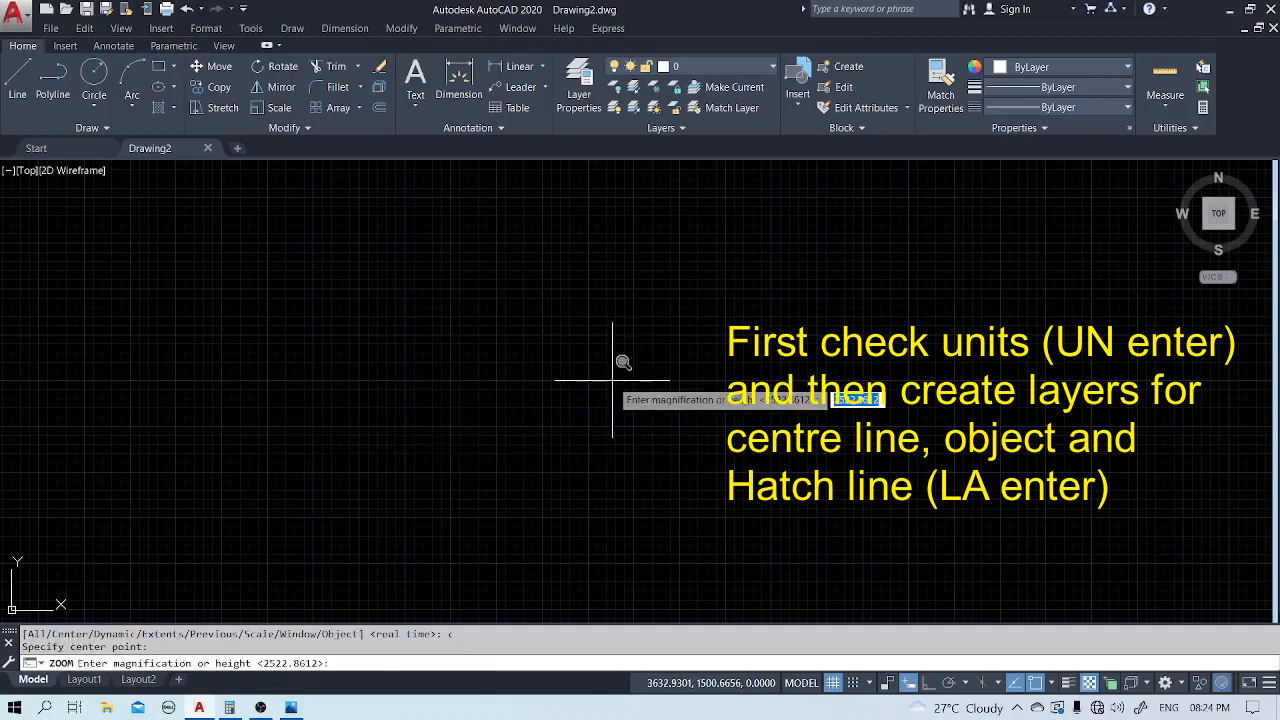
pyautogui.press('Return')
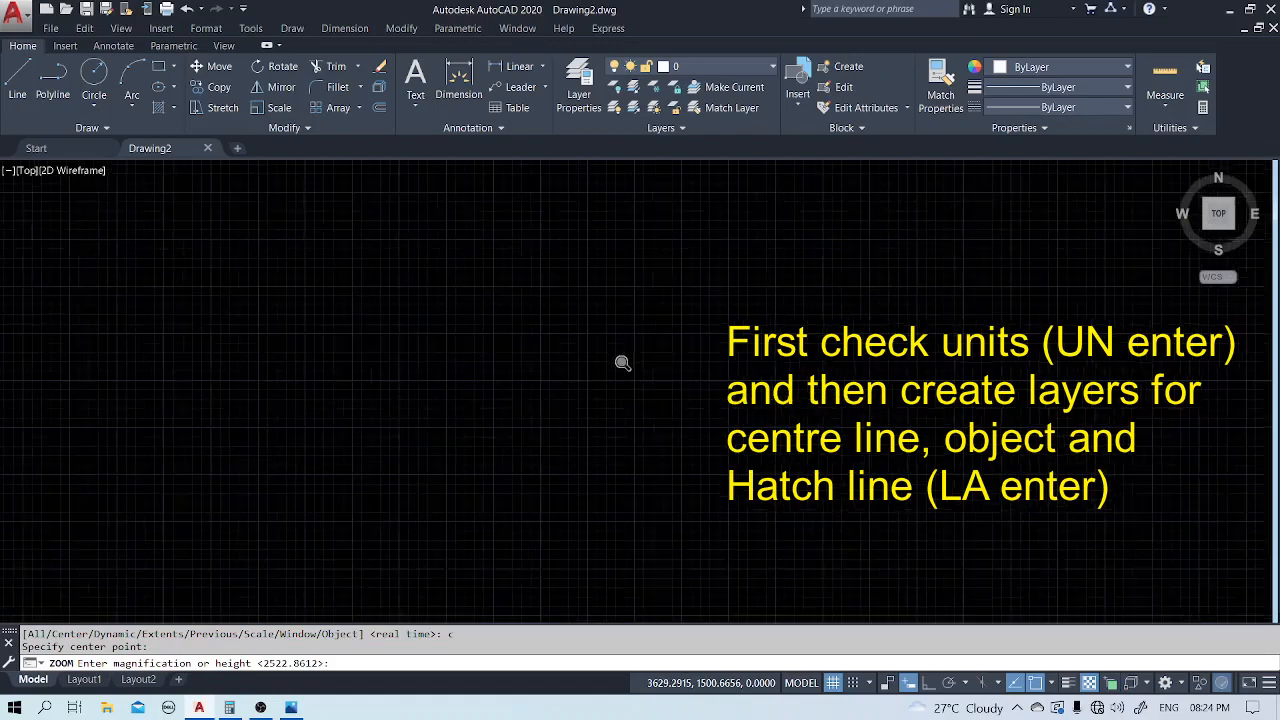
pyautogui.write('400')
pyautogui.press('Return')
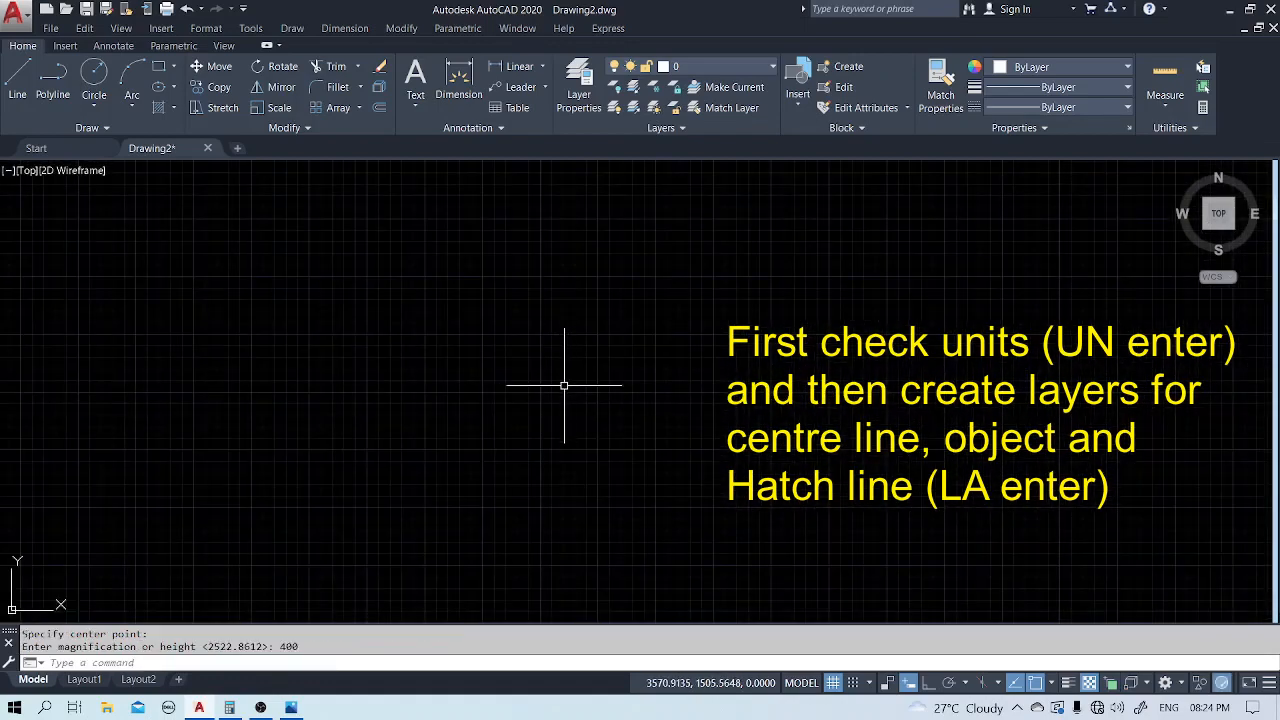
# Create a new layer named center and set its color to green.
pyautogui.write('la')
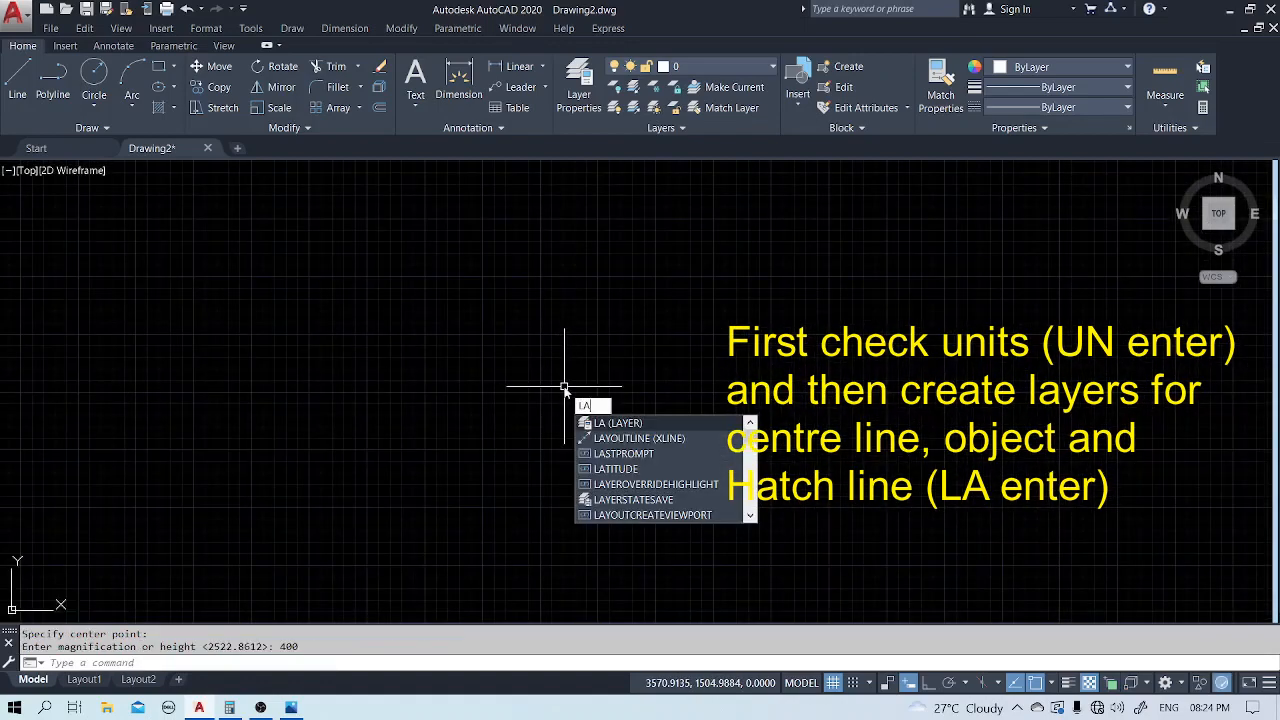
pyautogui.press('Return')
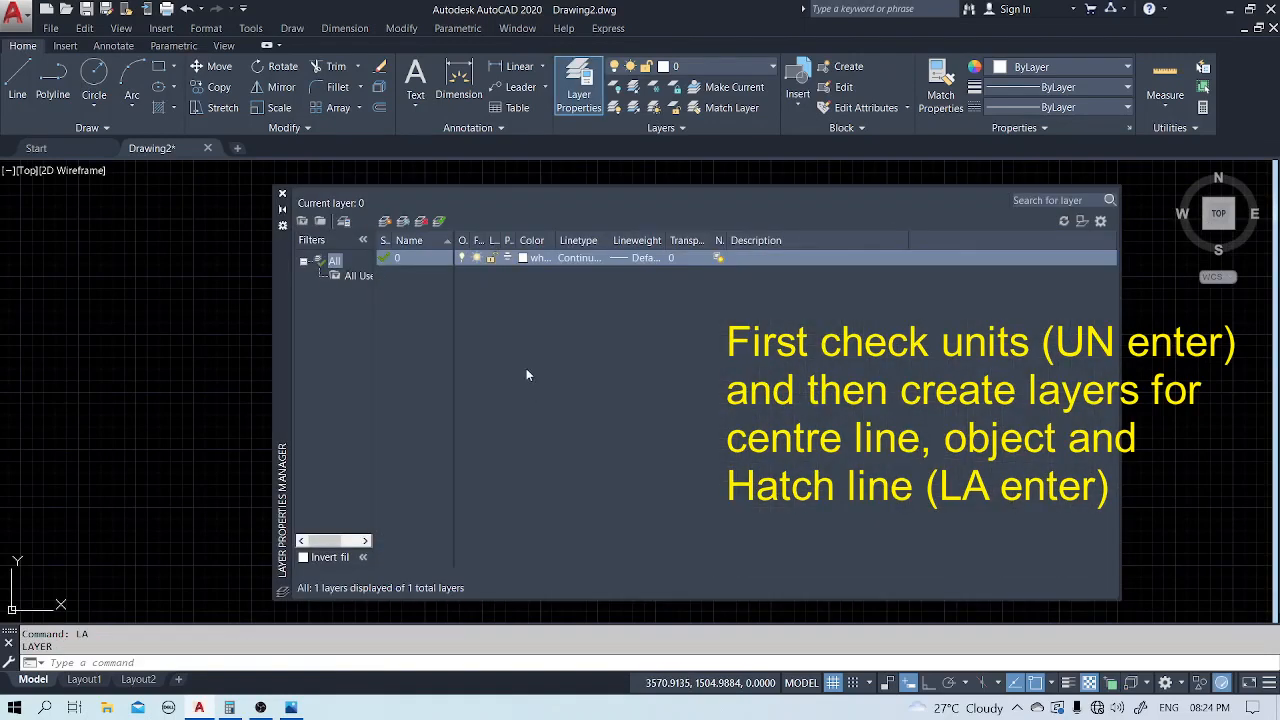
pyautogui.click(384, 222)
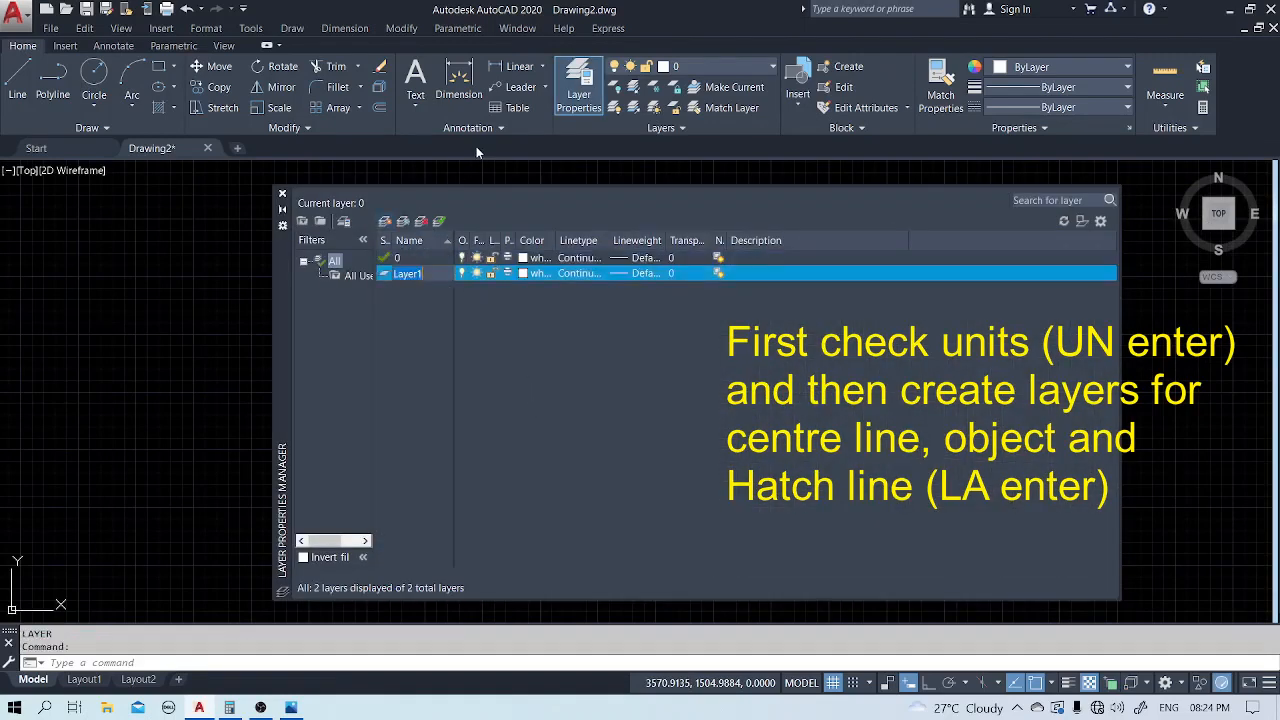
pyautogui.write('center')
pyautogui.click(522, 273)
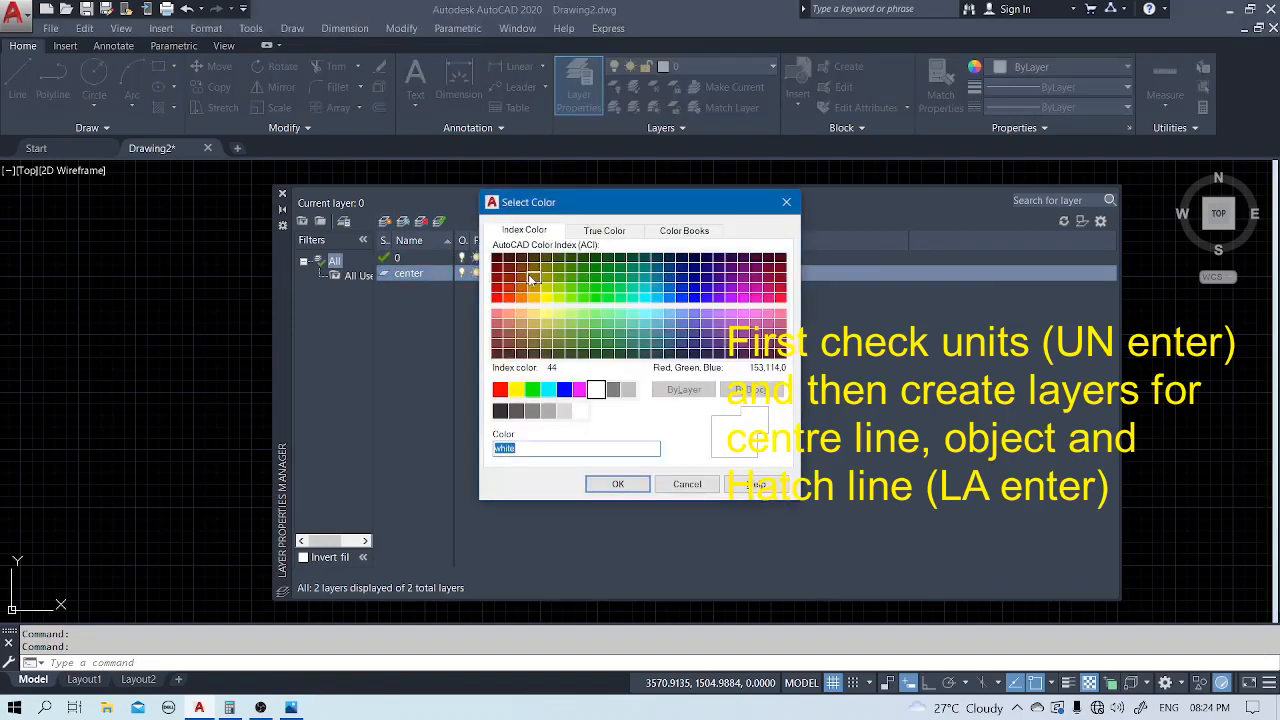
pyautogui.click(532, 389)
pyautogui.click(617, 484)
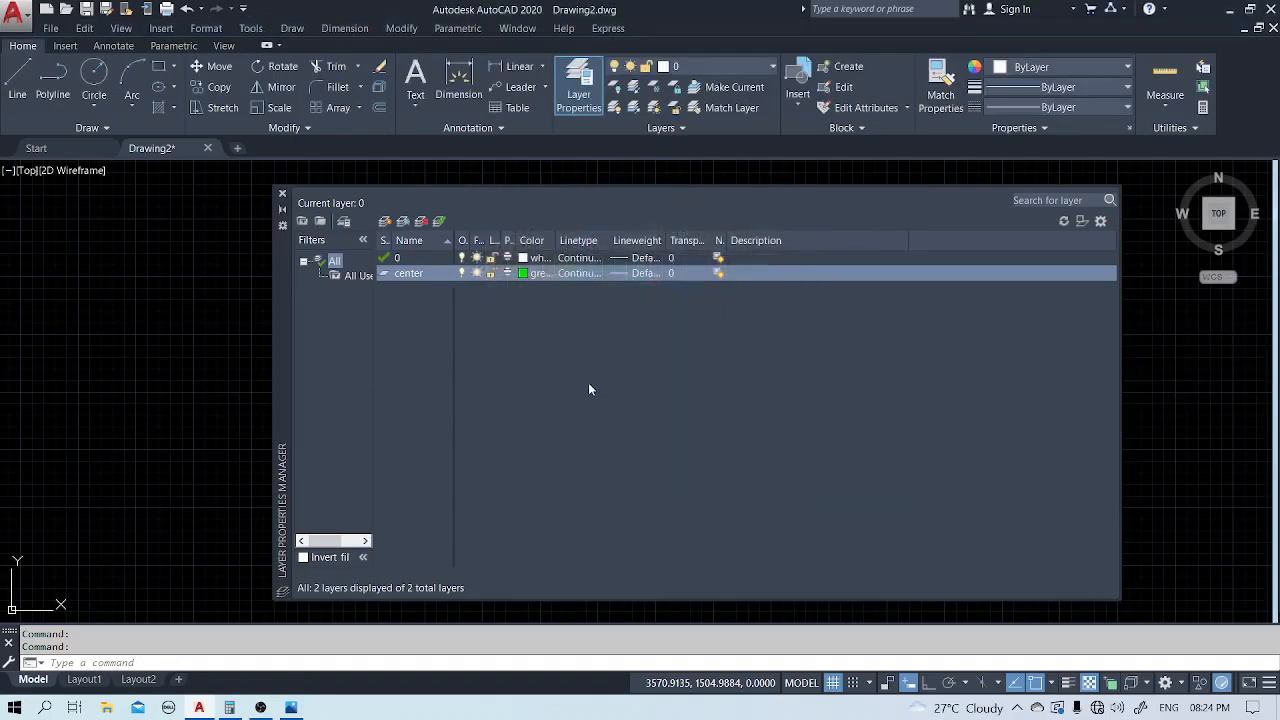
# Load the CENTER linetype from acadiso.lin and assign it to the center layer.
pyautogui.click(580, 273)
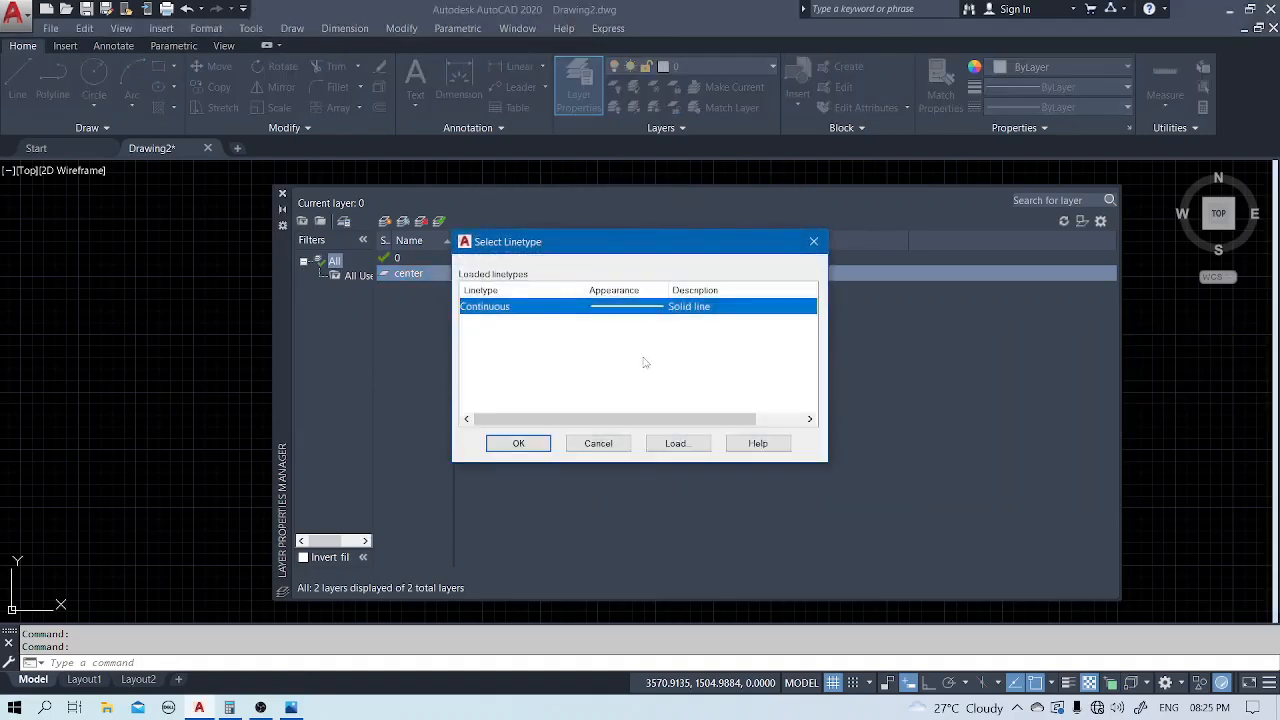
pyautogui.click(652, 446)
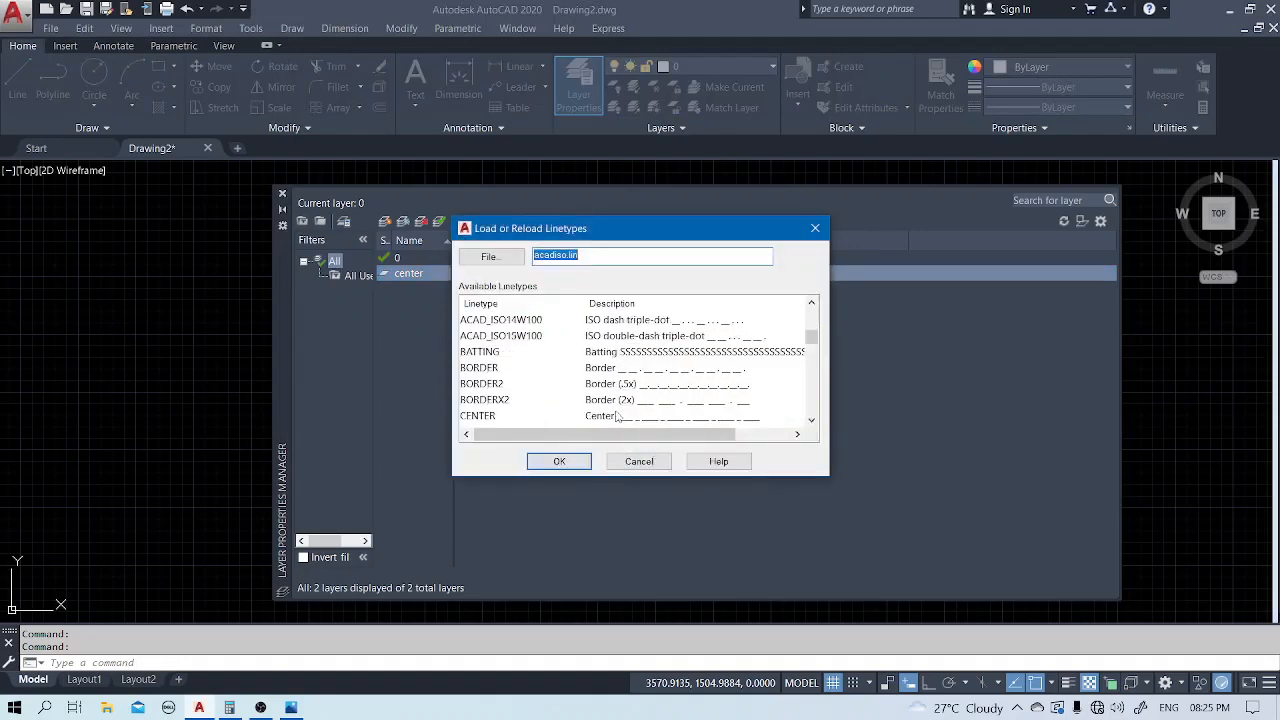
pyautogui.click(487, 416)
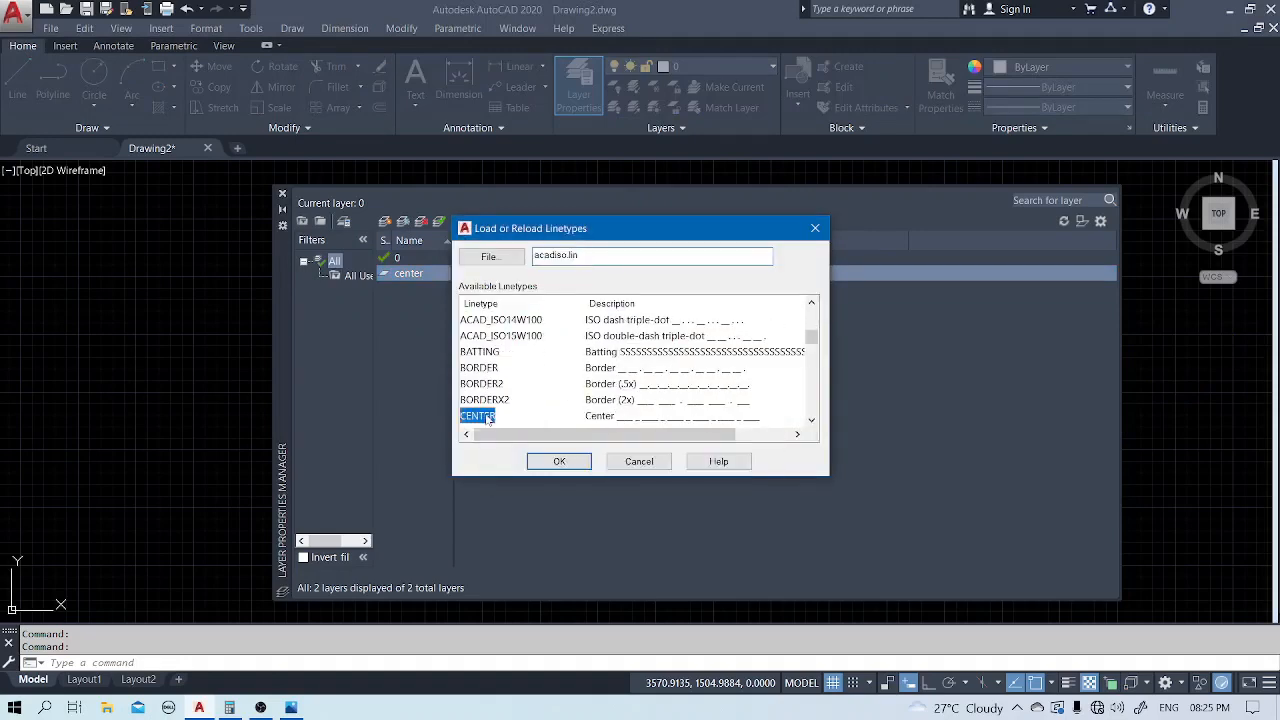
pyautogui.click(563, 463)
pyautogui.click(591, 307)
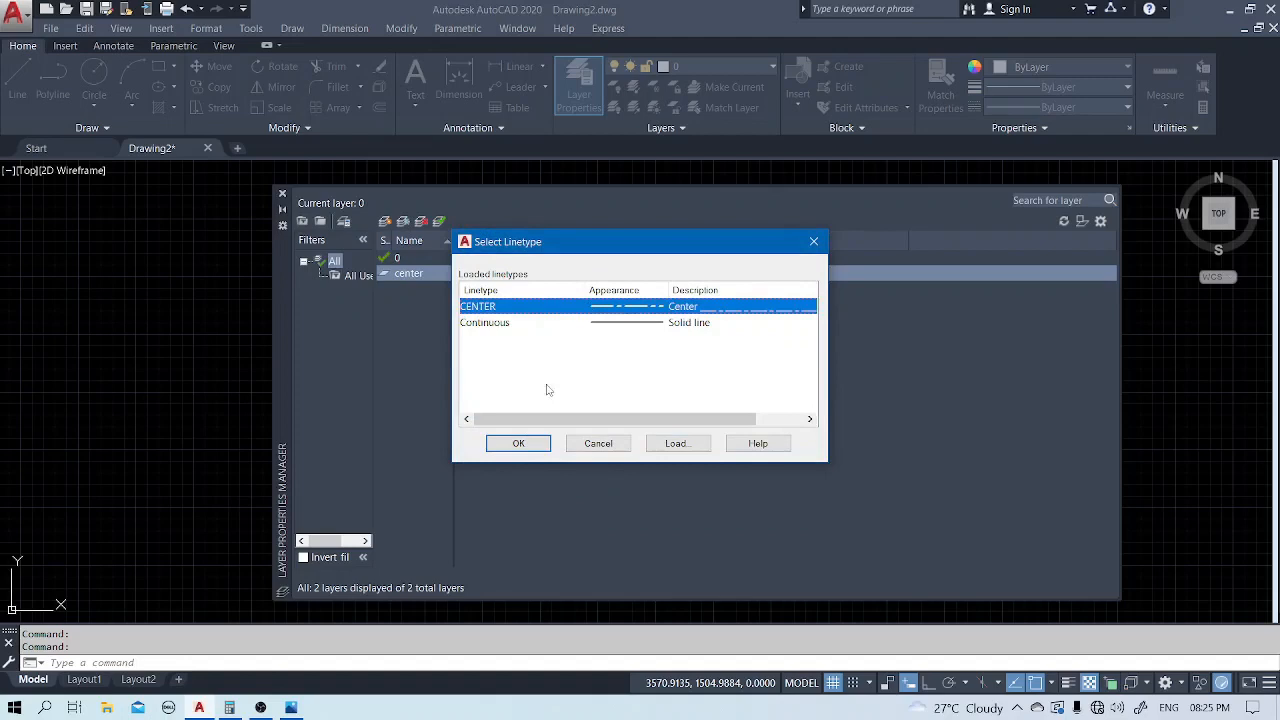
pyautogui.click(526, 446)
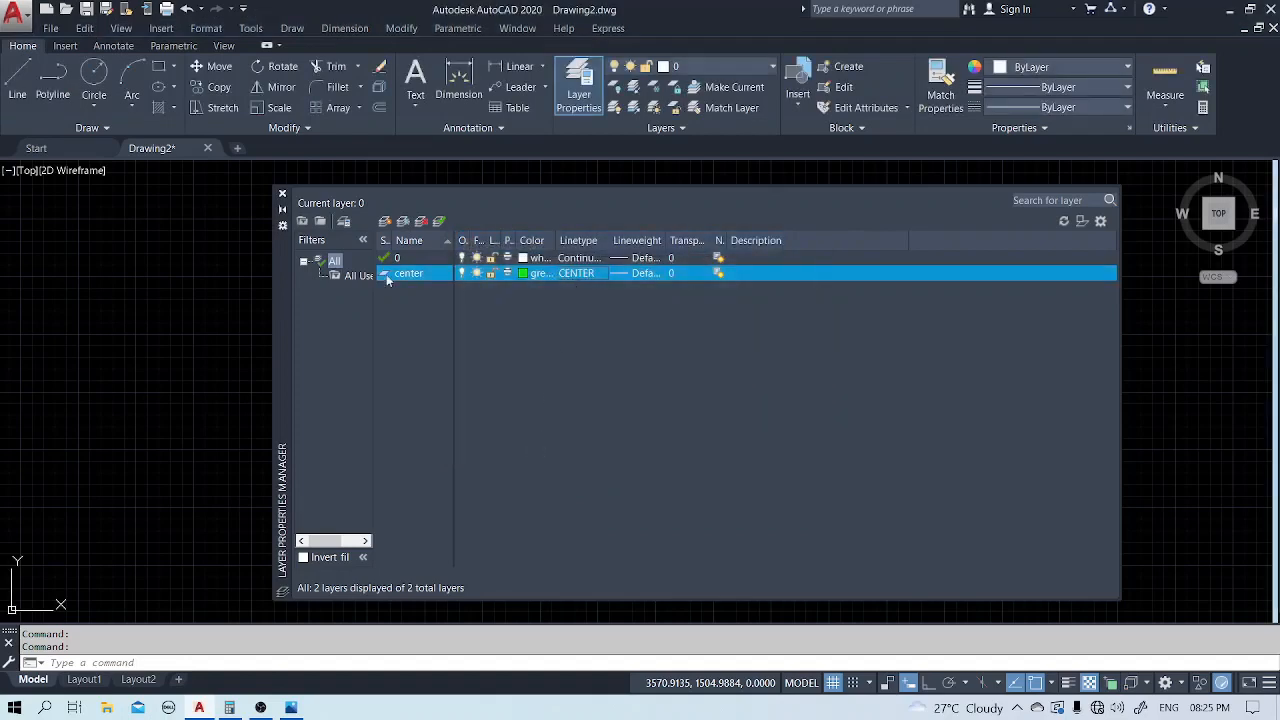
# Create a layer named object with white color and the Continuous linetype.
pyautogui.click(386, 222)
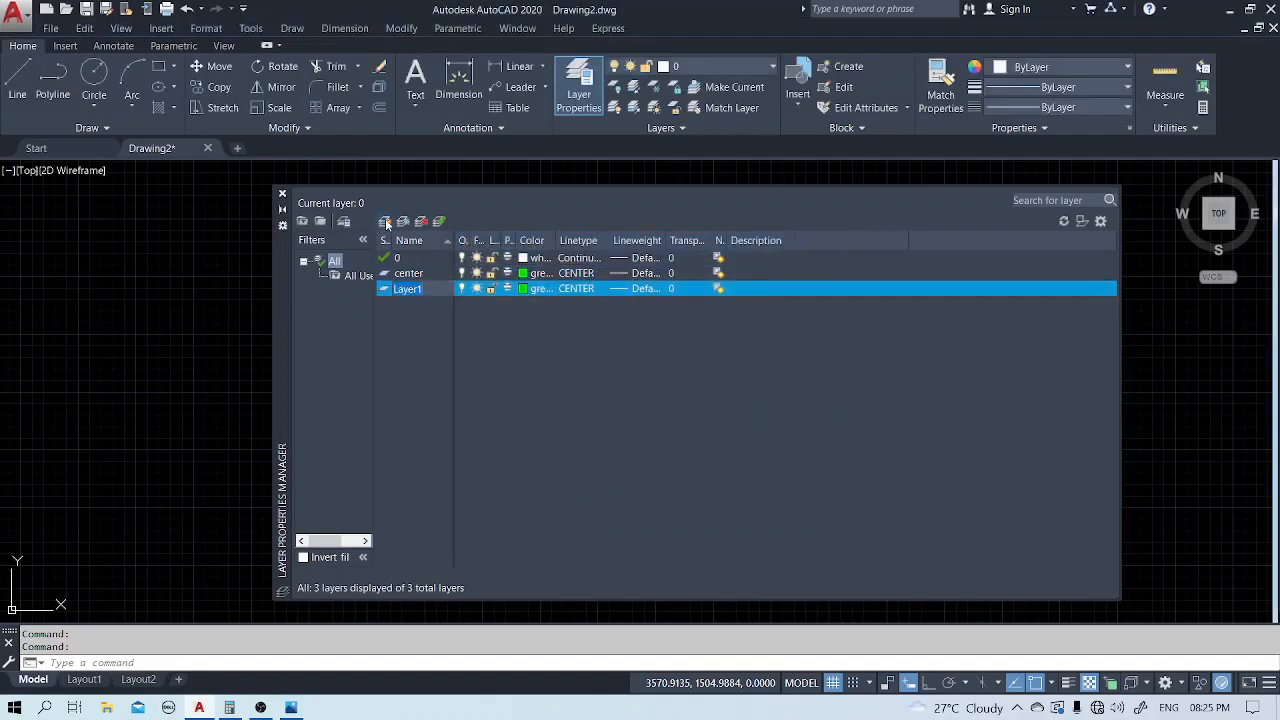
pyautogui.write('object')
pyautogui.click(522, 289)
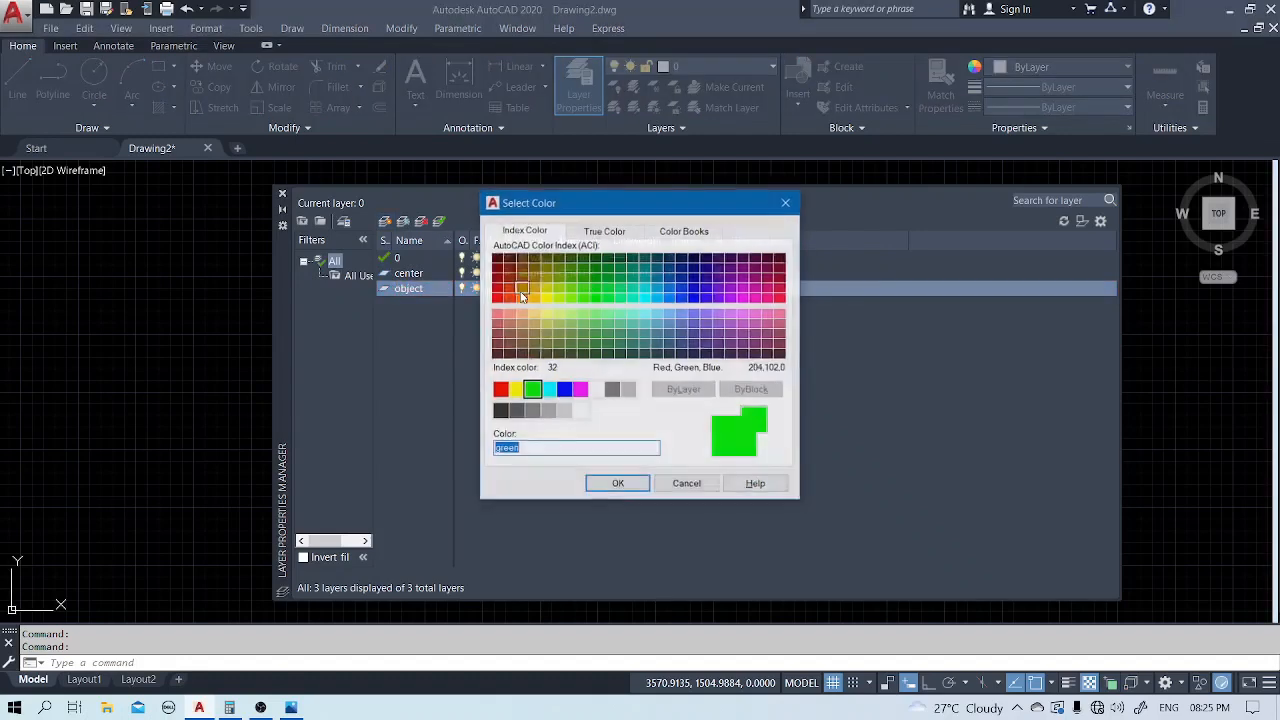
pyautogui.click(597, 390)
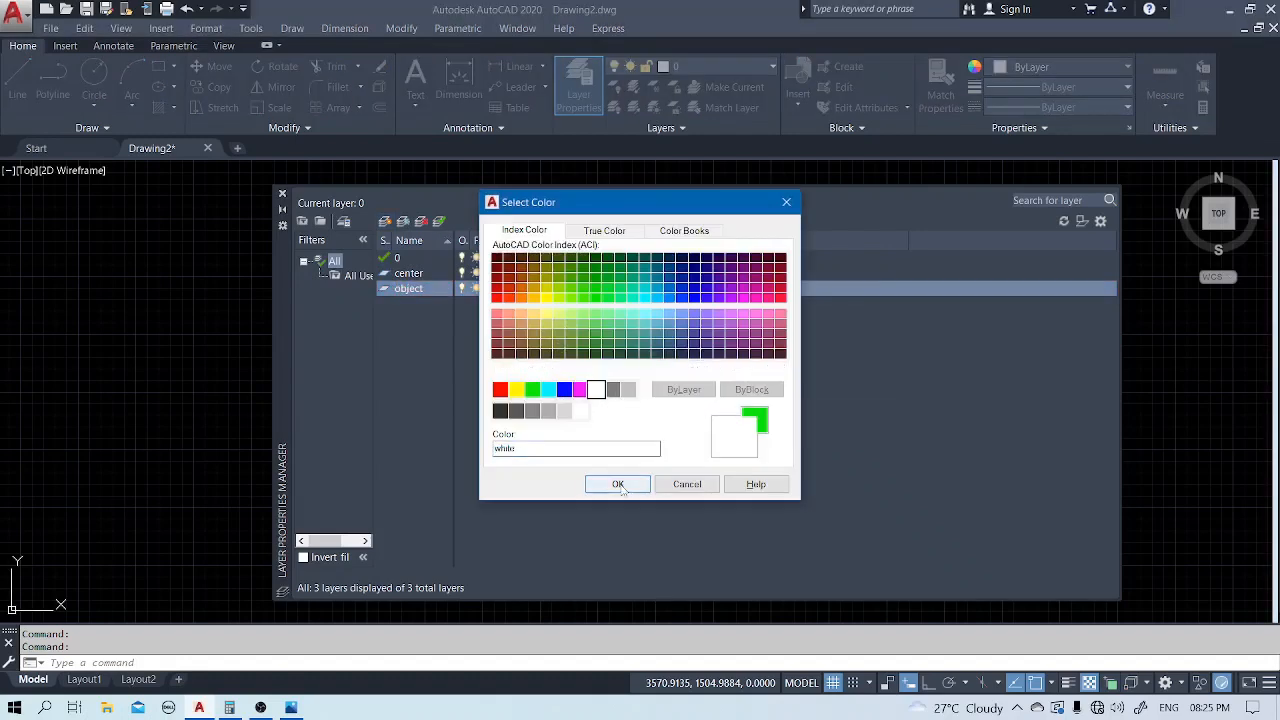
pyautogui.click(618, 484)
pyautogui.click(583, 289)
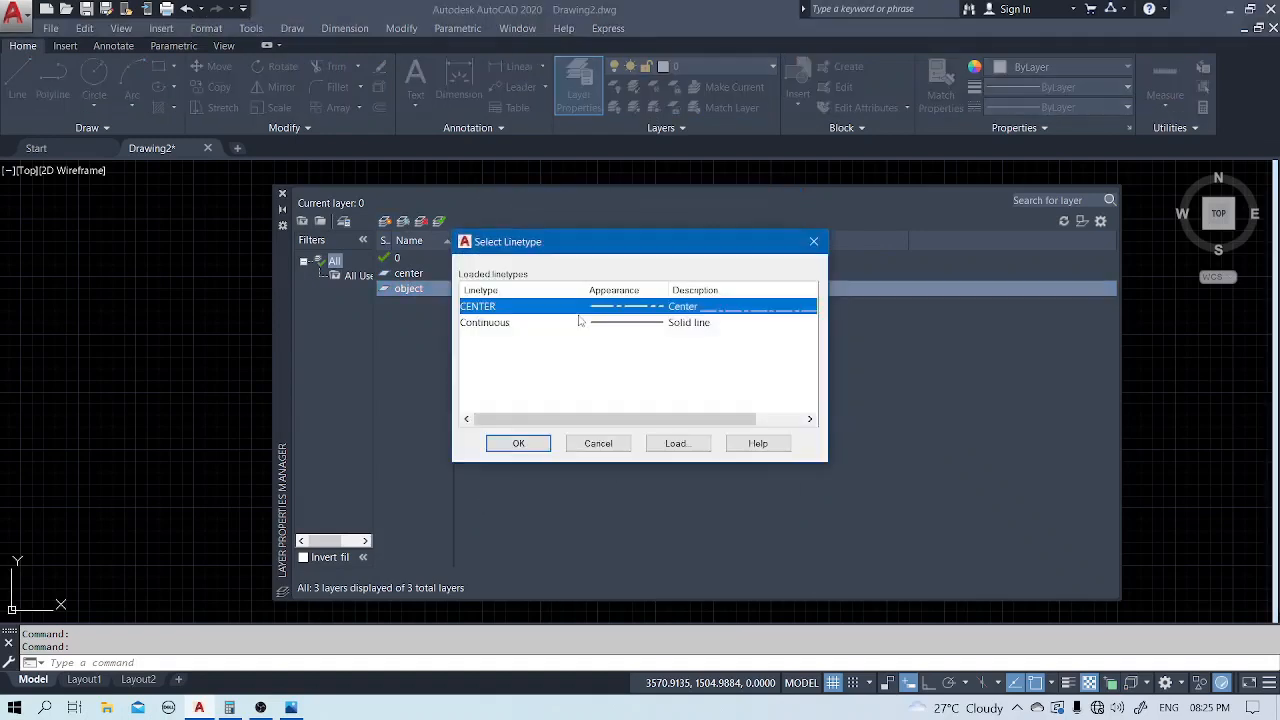
pyautogui.click(578, 323)
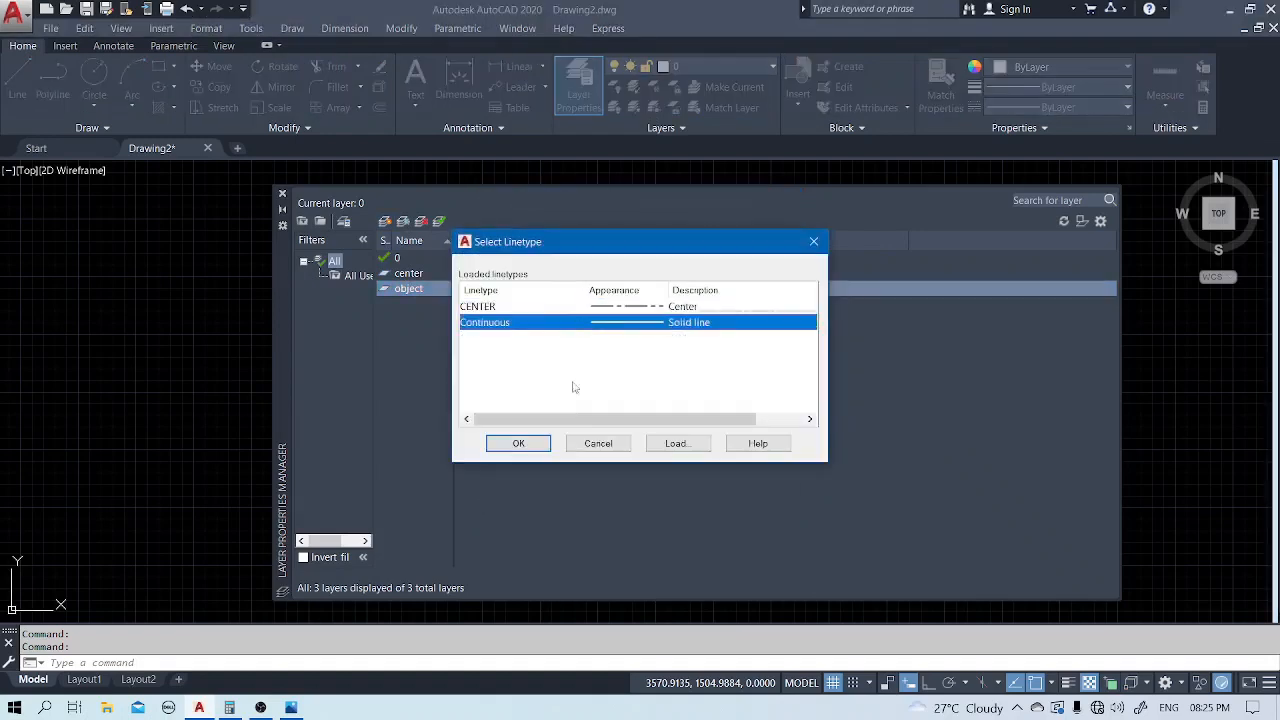
pyautogui.click(540, 447)
# Create a layer named hatch and set its color to magenta.
pyautogui.click(390, 228)
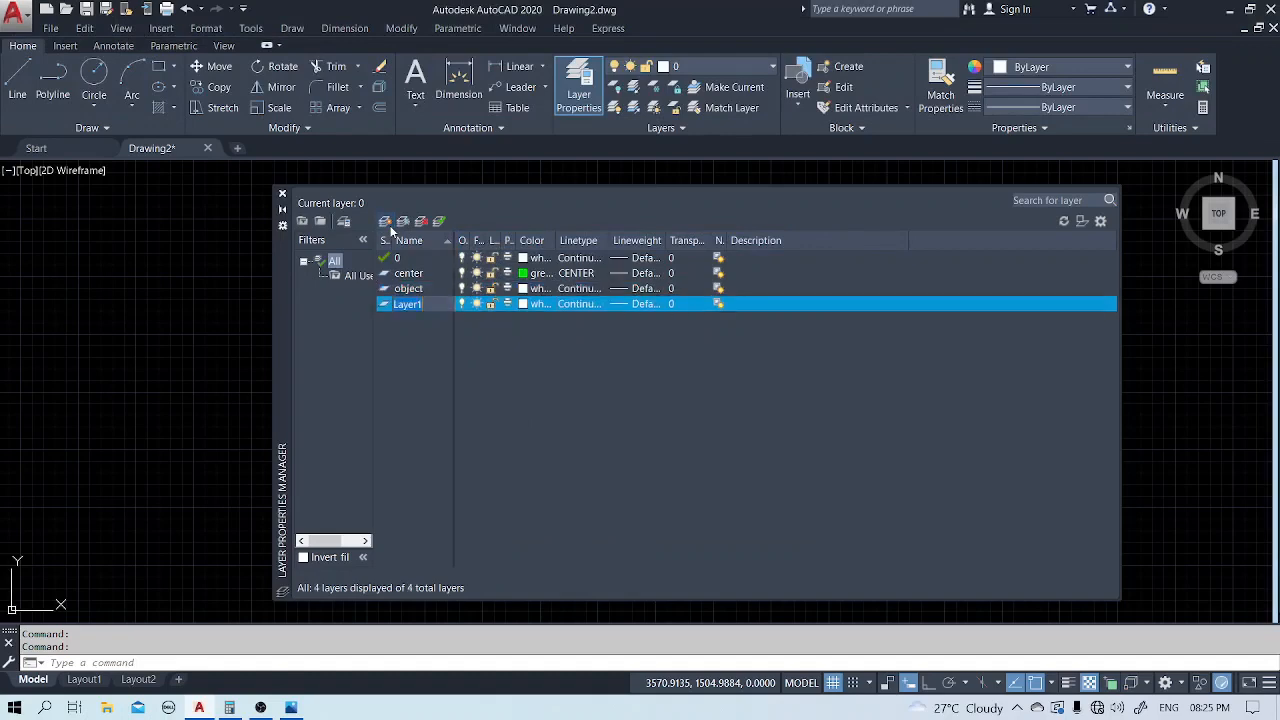
pyautogui.write('hatch')
pyautogui.click(525, 304)
pyautogui.click(580, 390)
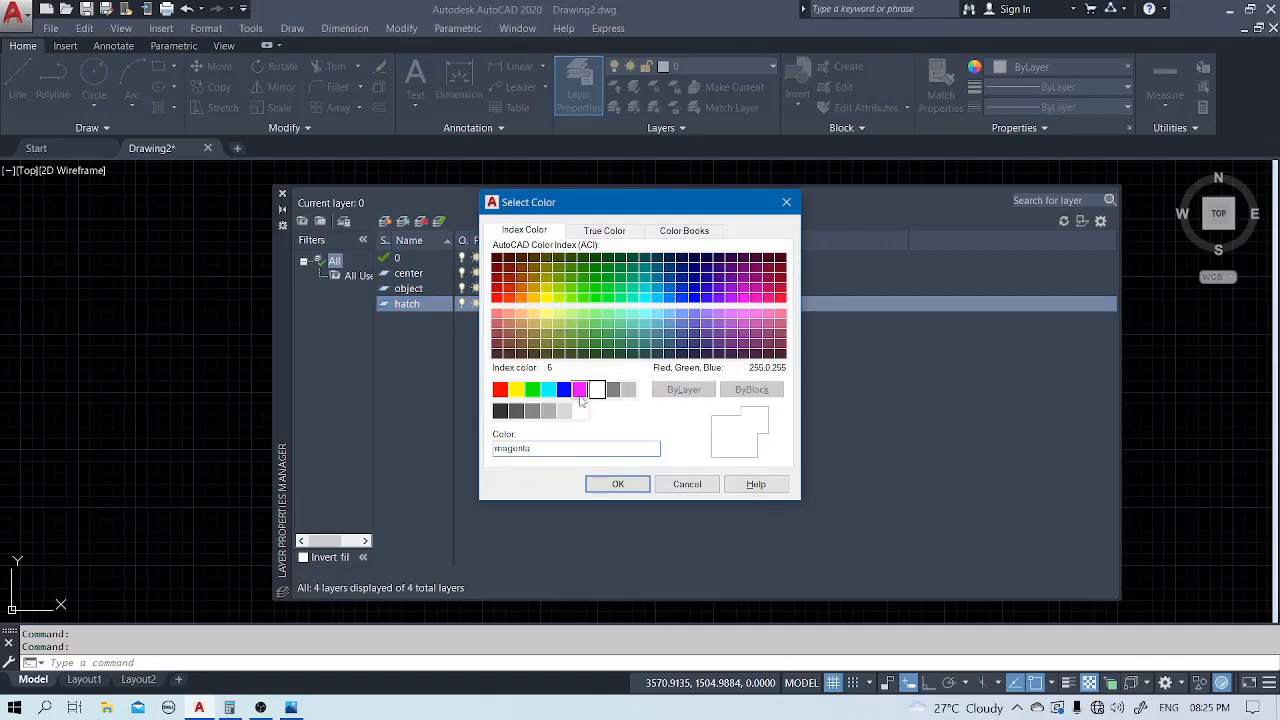
pyautogui.click(622, 484)
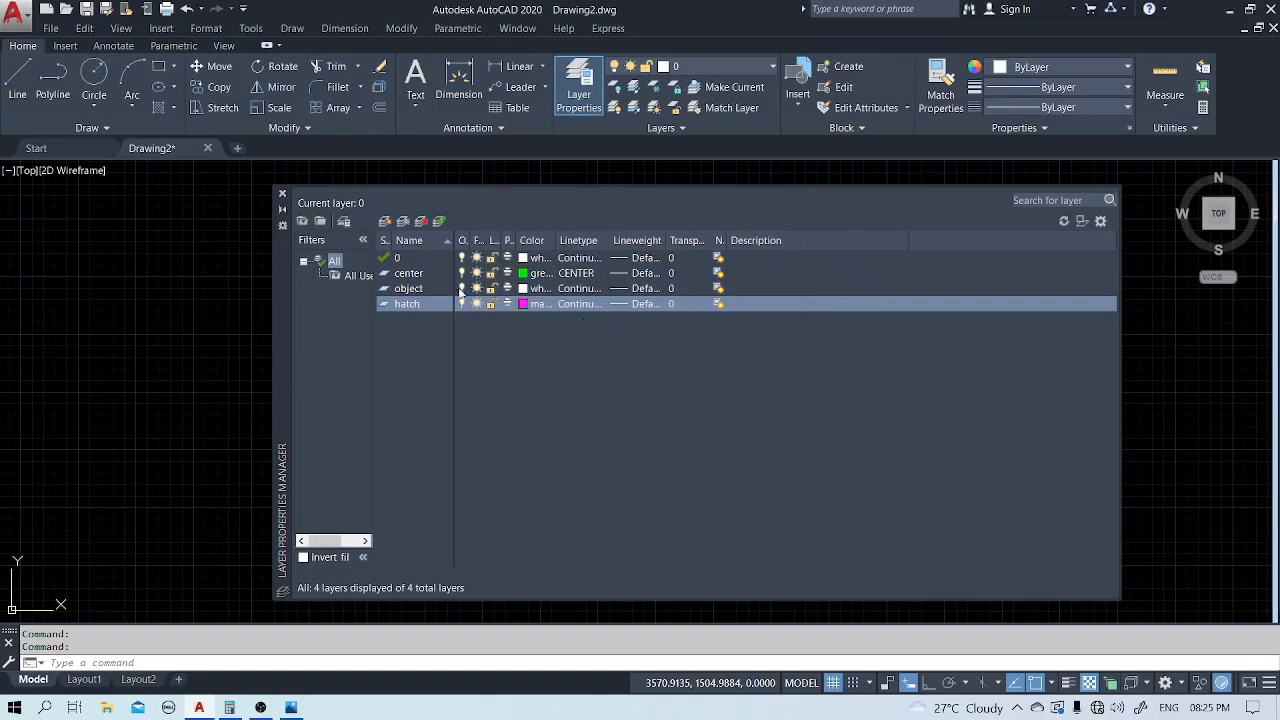
# Make the center layer current and close the layer manager.
pyautogui.click(410, 273)
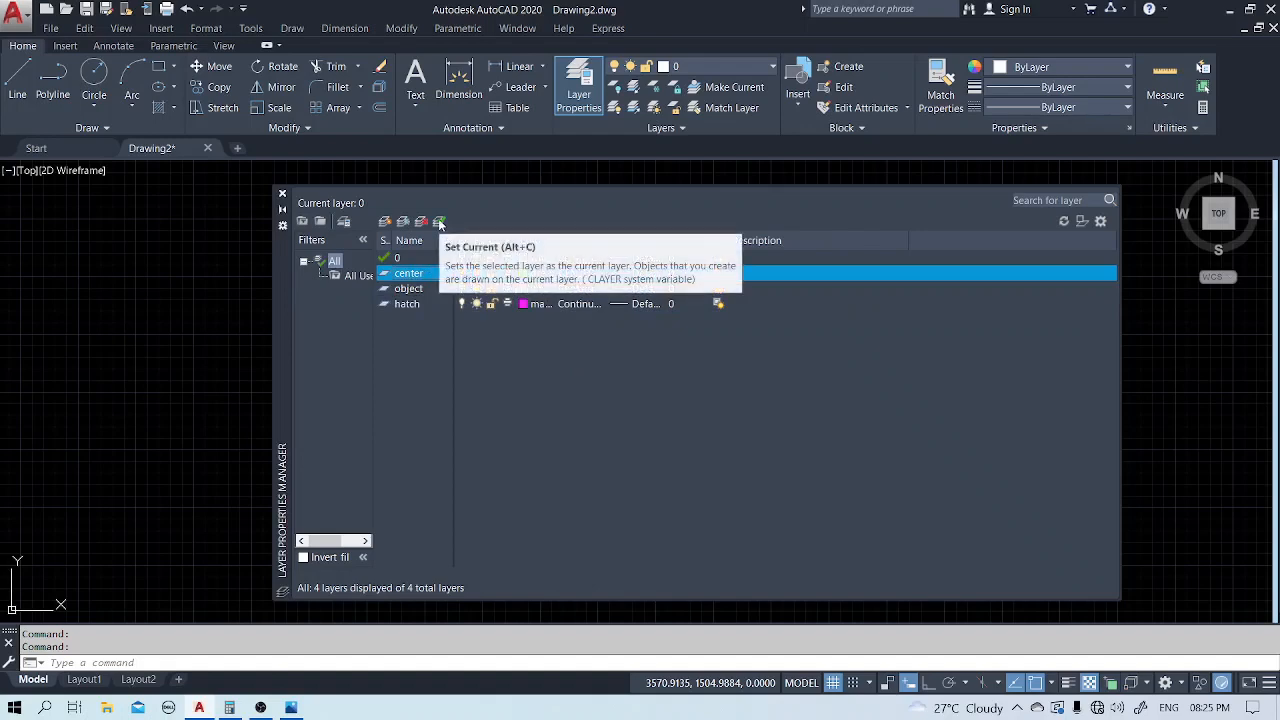
pyautogui.click(440, 222)
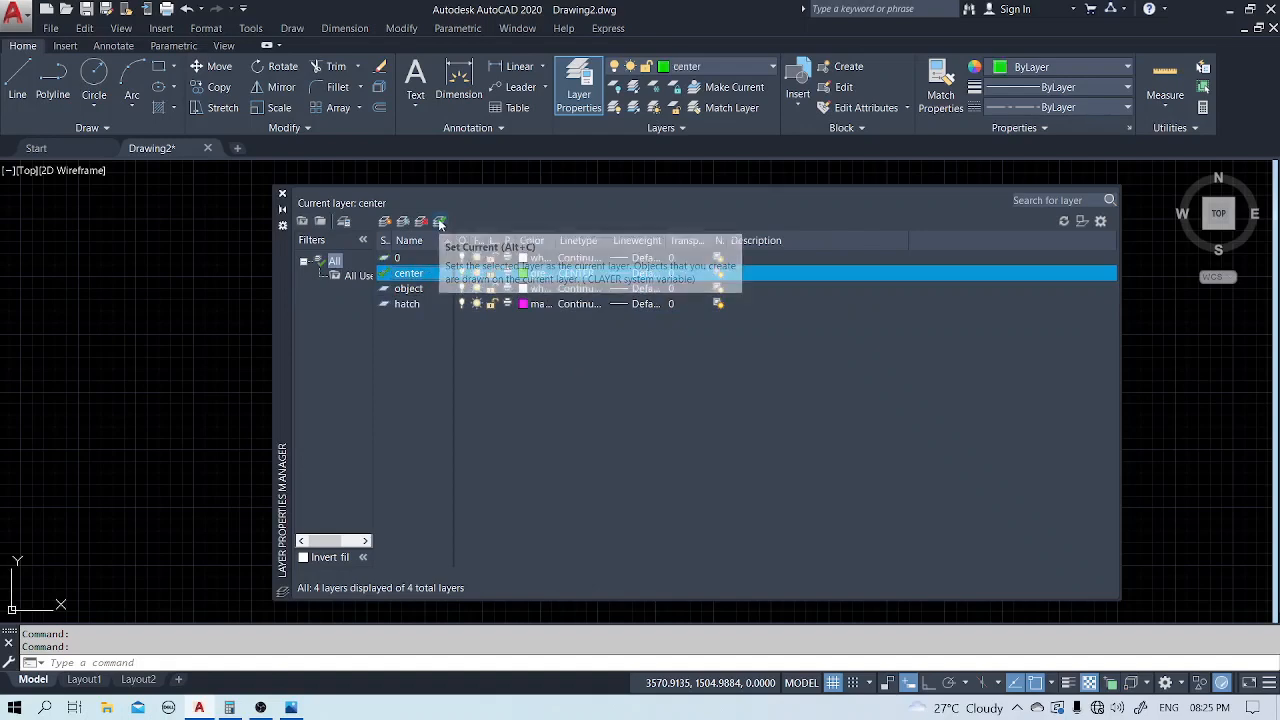
pyautogui.click(283, 195)
# Draw one horizontal construction line across the upper middle of the drawing area on the center layer.
pyautogui.write('x')
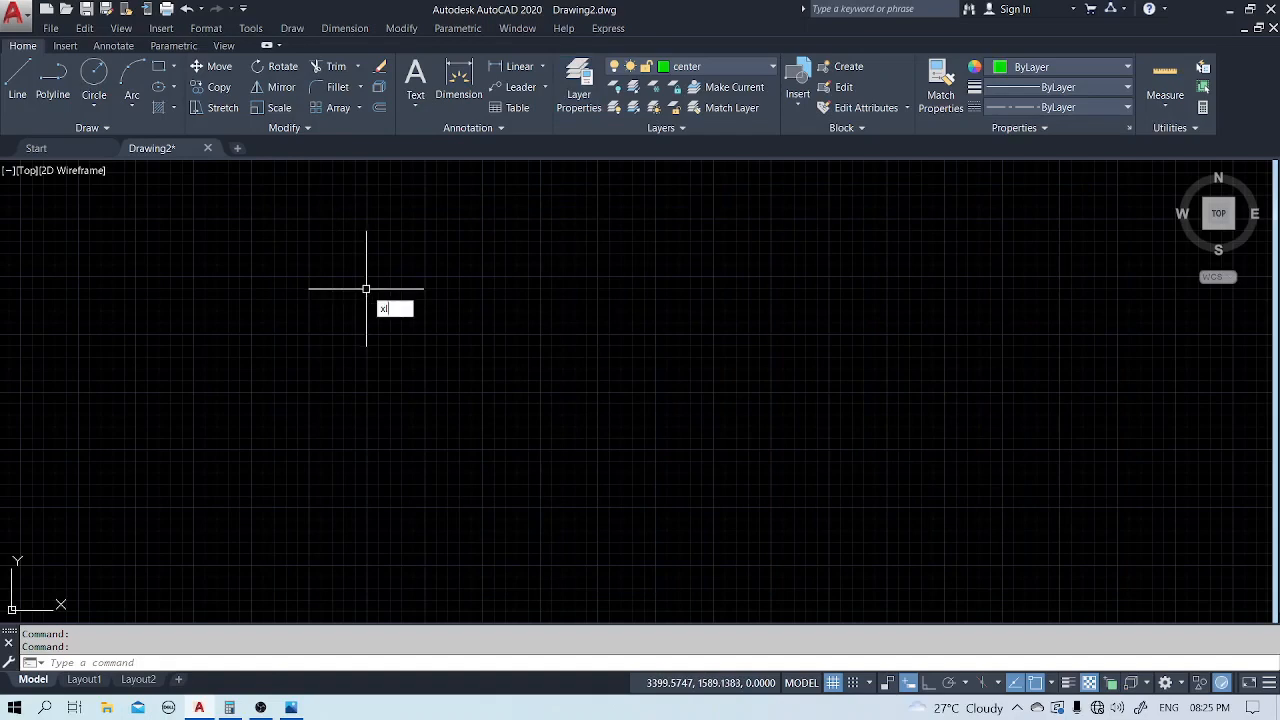
pyautogui.write('l')
pyautogui.press('Return')
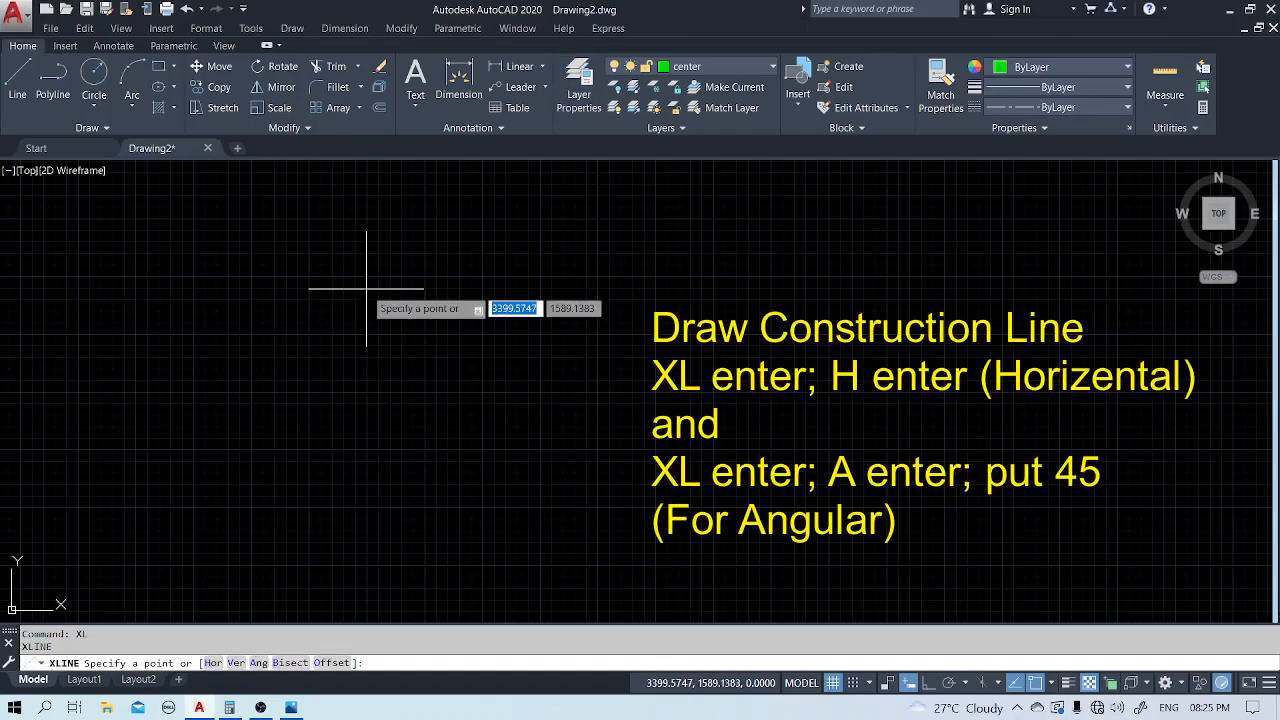
pyautogui.write('h')
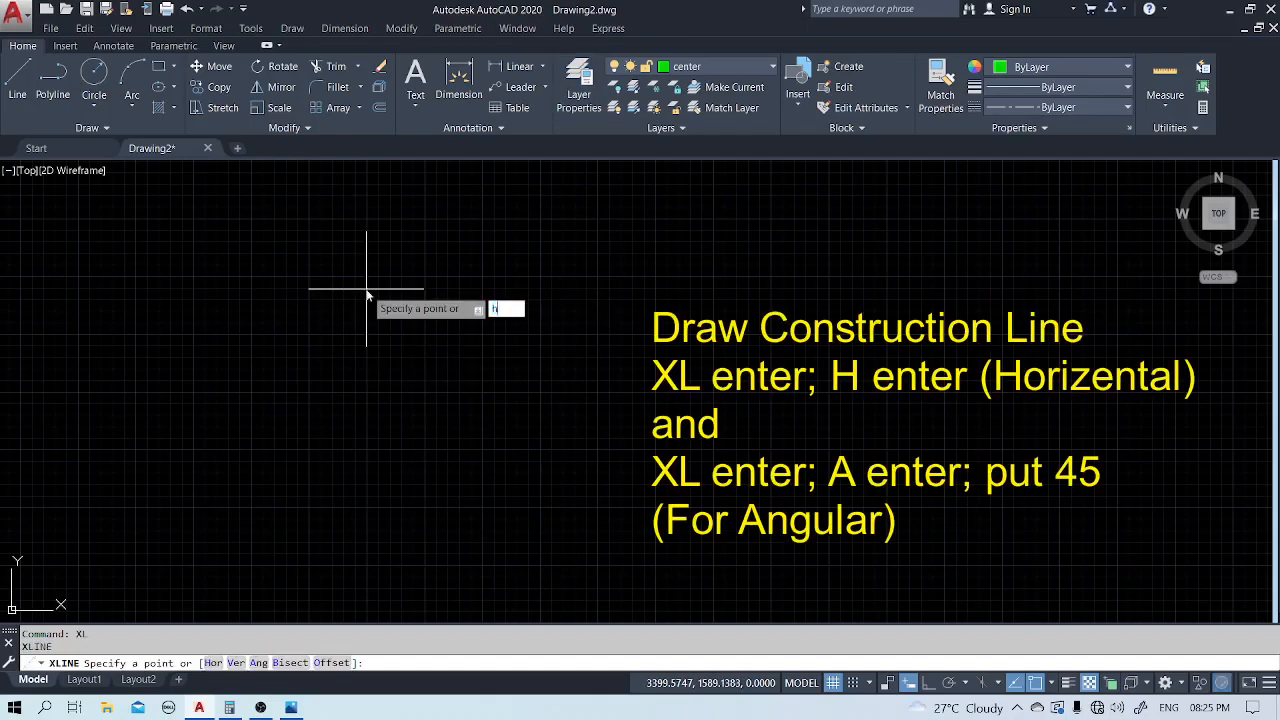
pyautogui.press('Return')
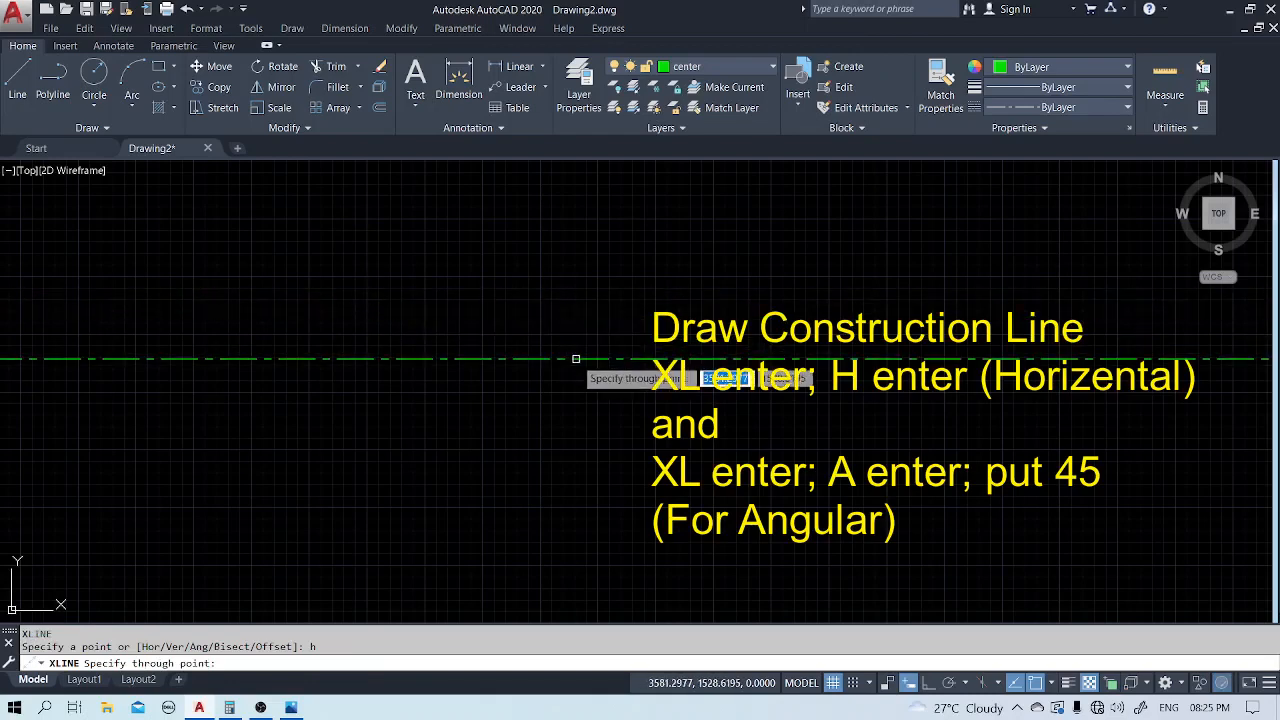
pyautogui.click(630, 357)
pyautogui.press('Escape')
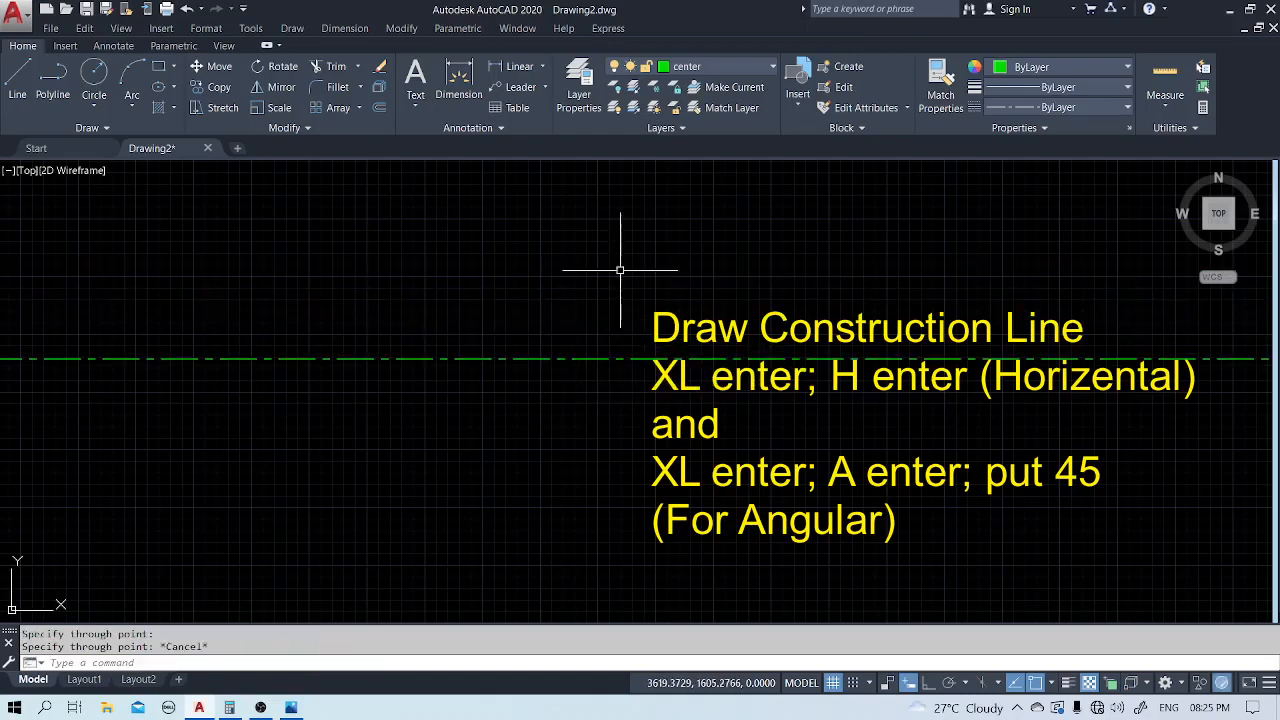
# Draw a construction line at 45 degrees crossing the horizontal construction line at its midpoint.
pyautogui.write('XL')
pyautogui.press('Return')
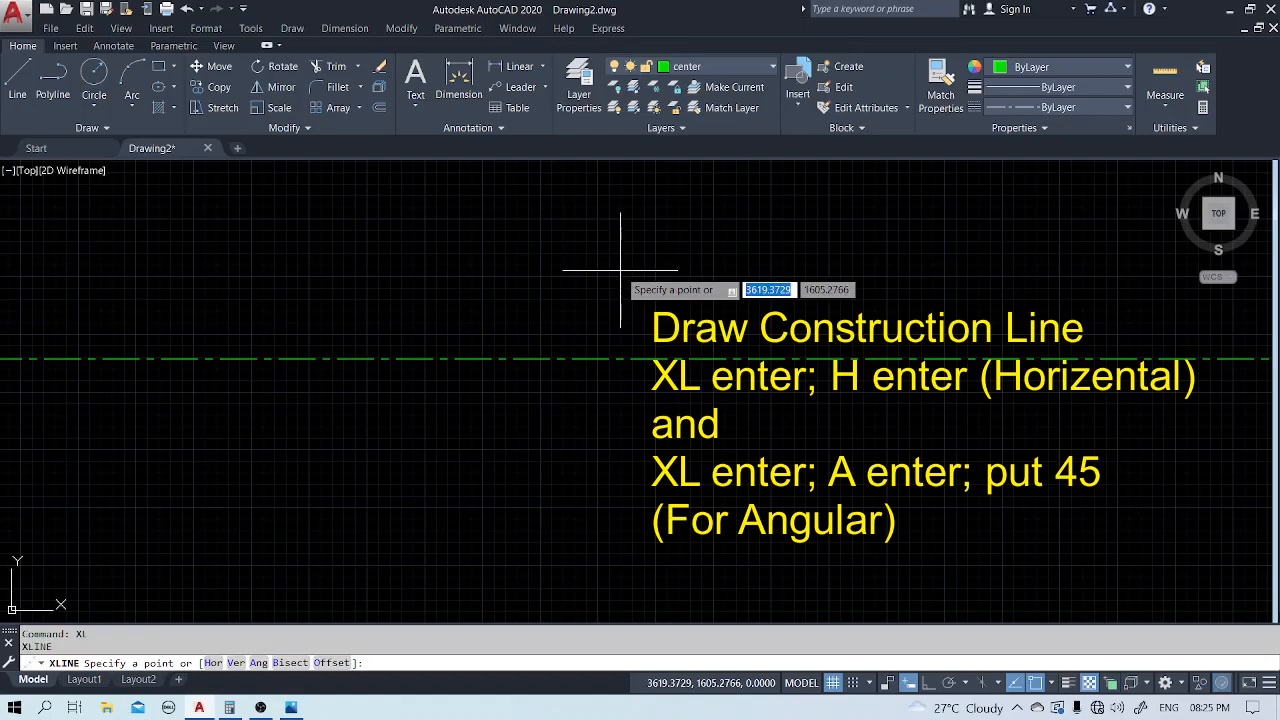
pyautogui.write('a')
pyautogui.press('Return')
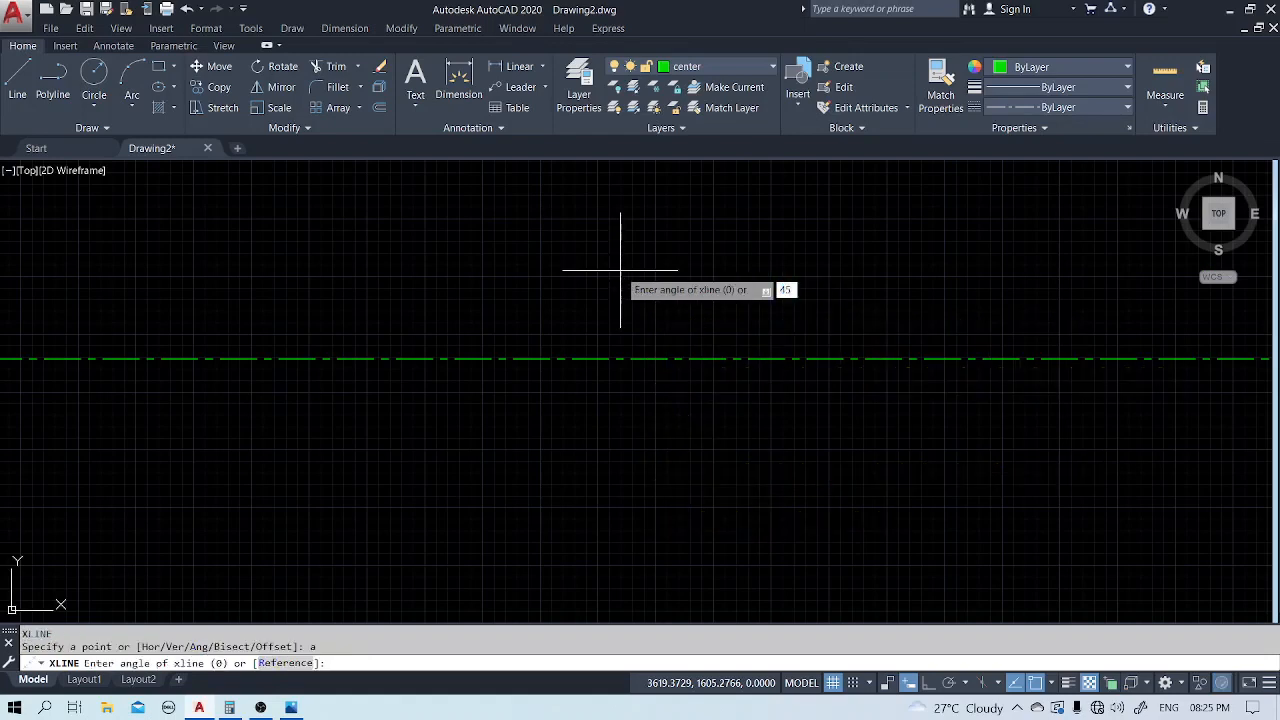
pyautogui.press('Return')
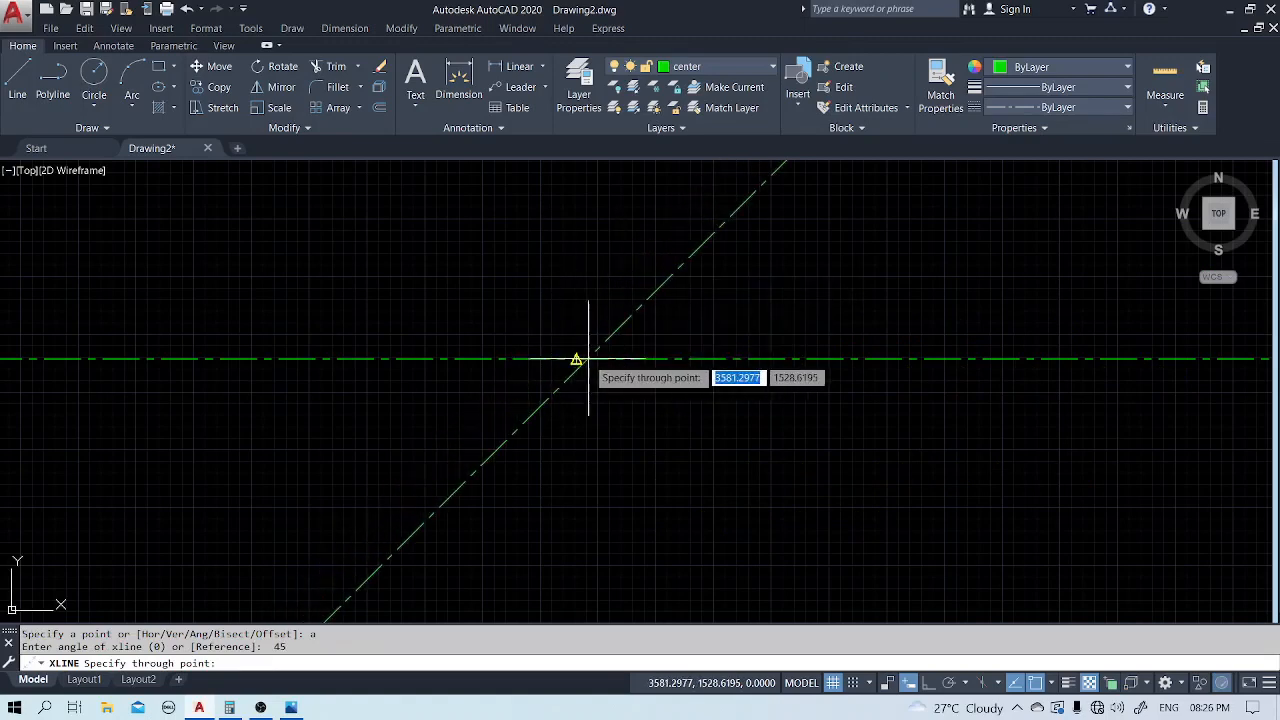
pyautogui.click(578, 358)
pyautogui.press('Escape')
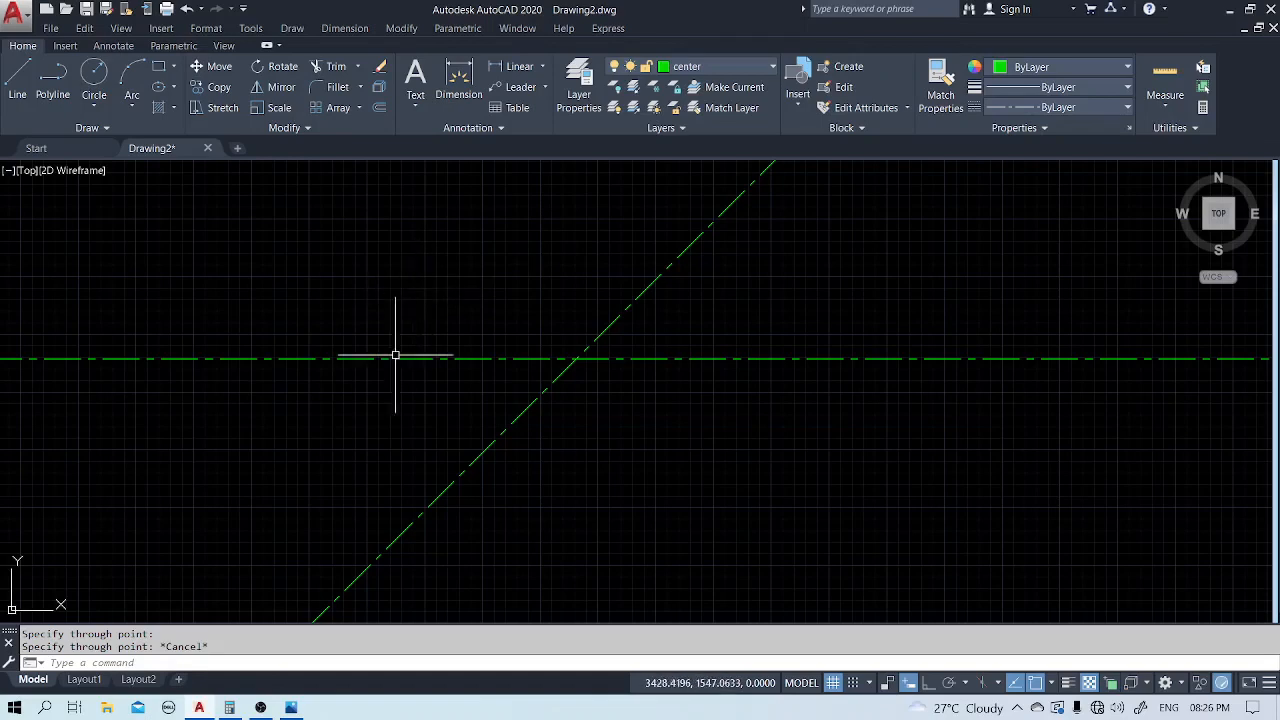
# Check the pipe bend reference image and draw a circle of radius 225 centred on the crossing of the two construction lines.
pyautogui.click(291, 706)
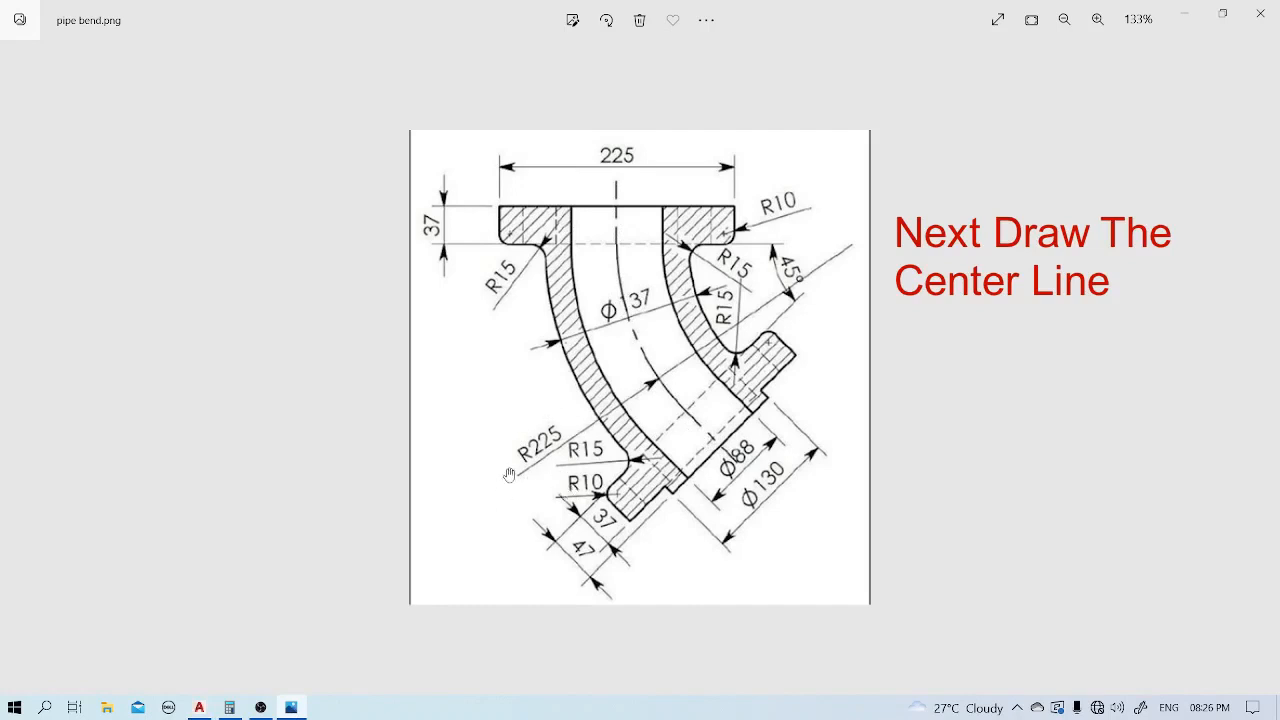
pyautogui.click(1184, 13)
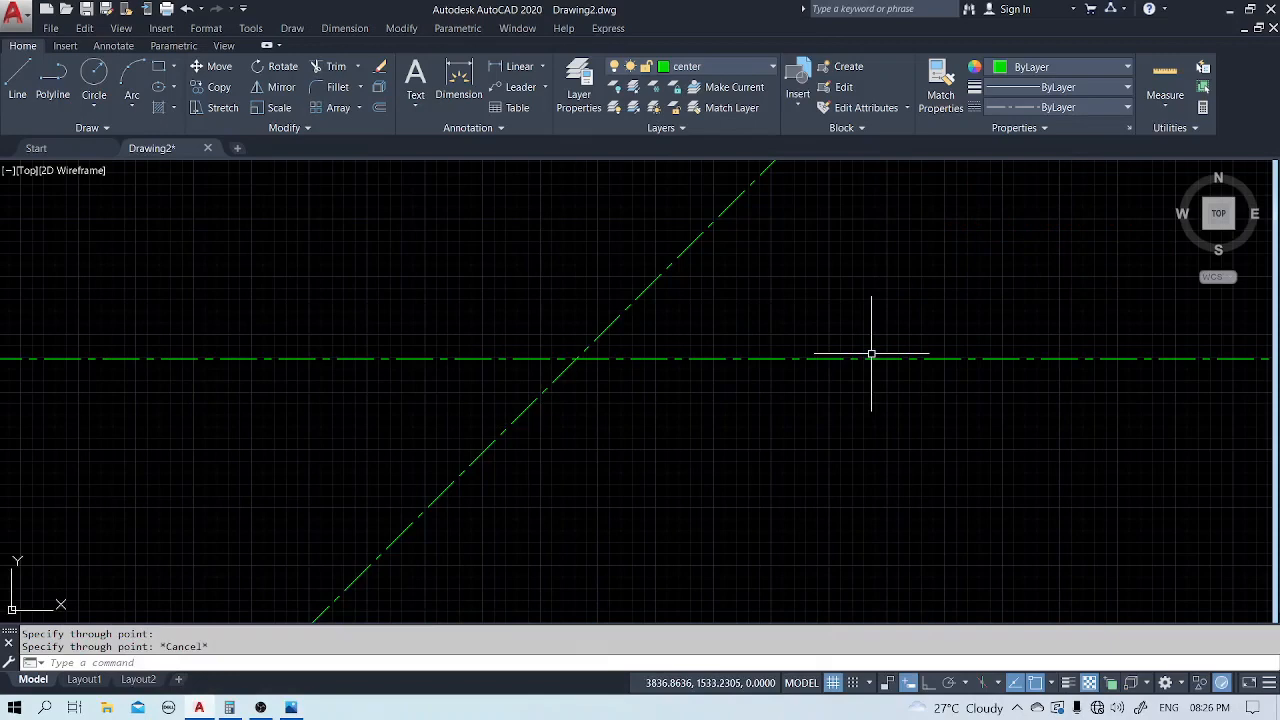
pyautogui.write('c')
pyautogui.press('Return')
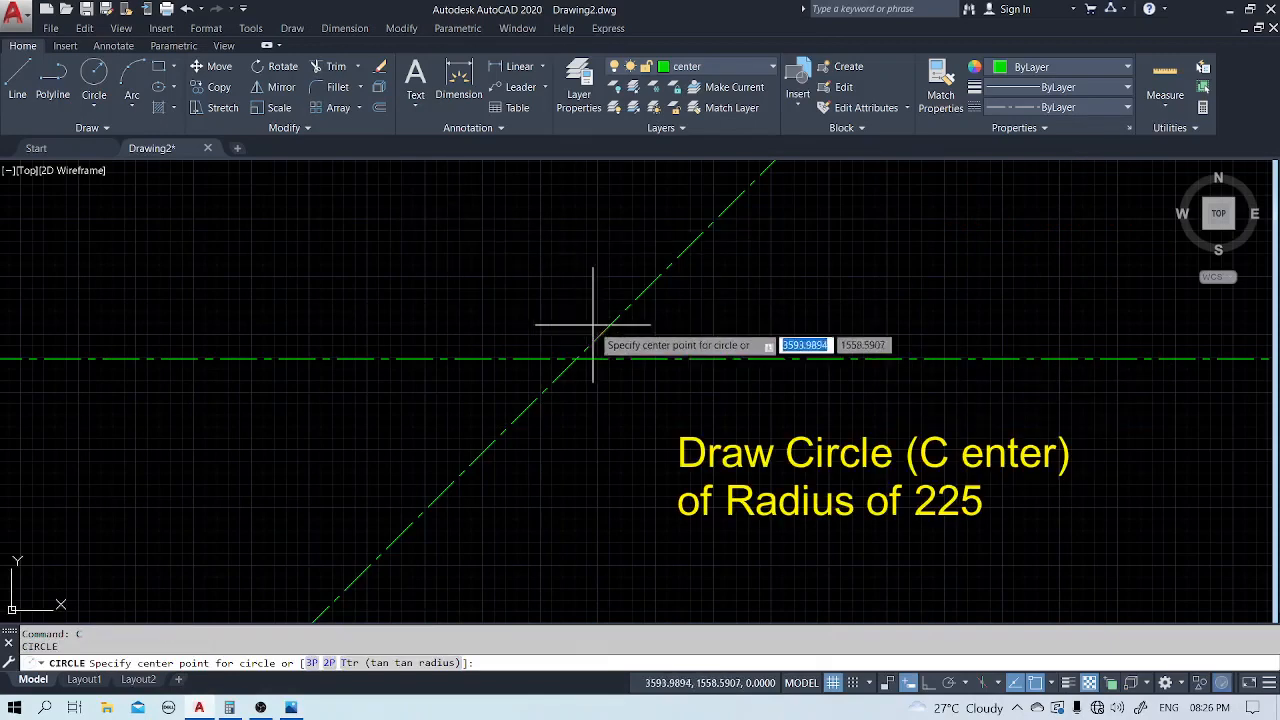
pyautogui.click(578, 358)
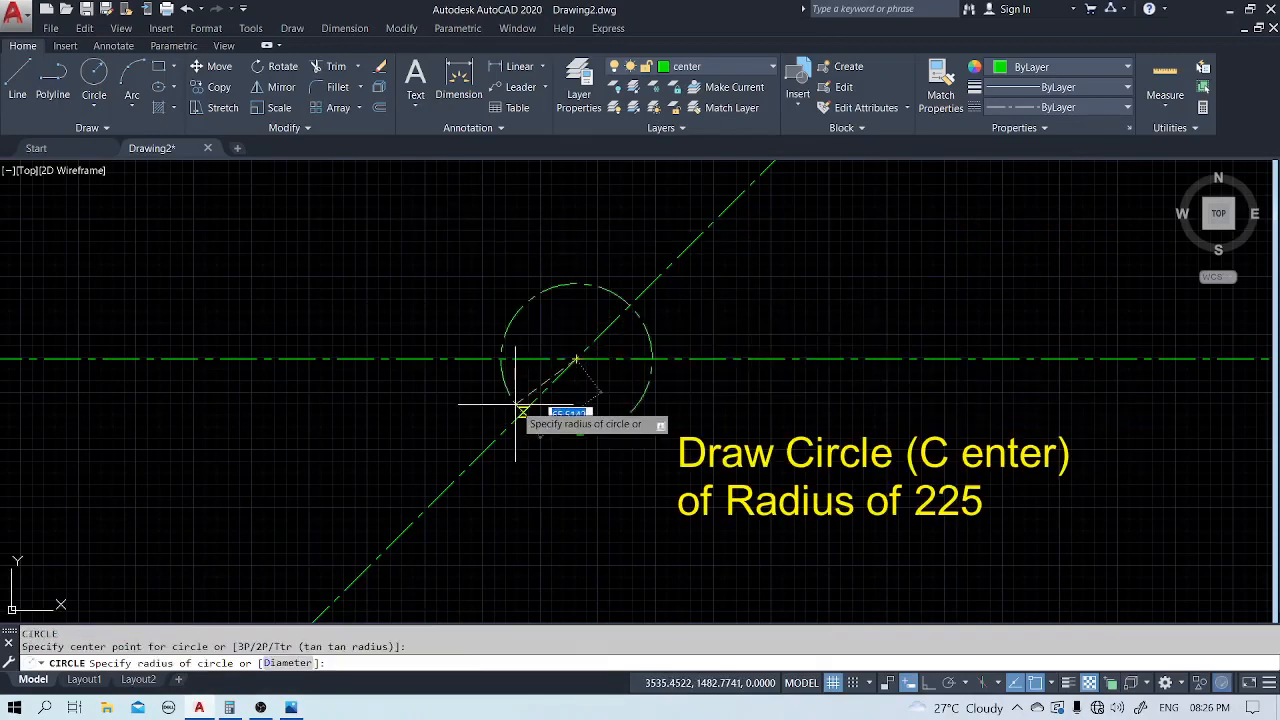
pyautogui.write('225')
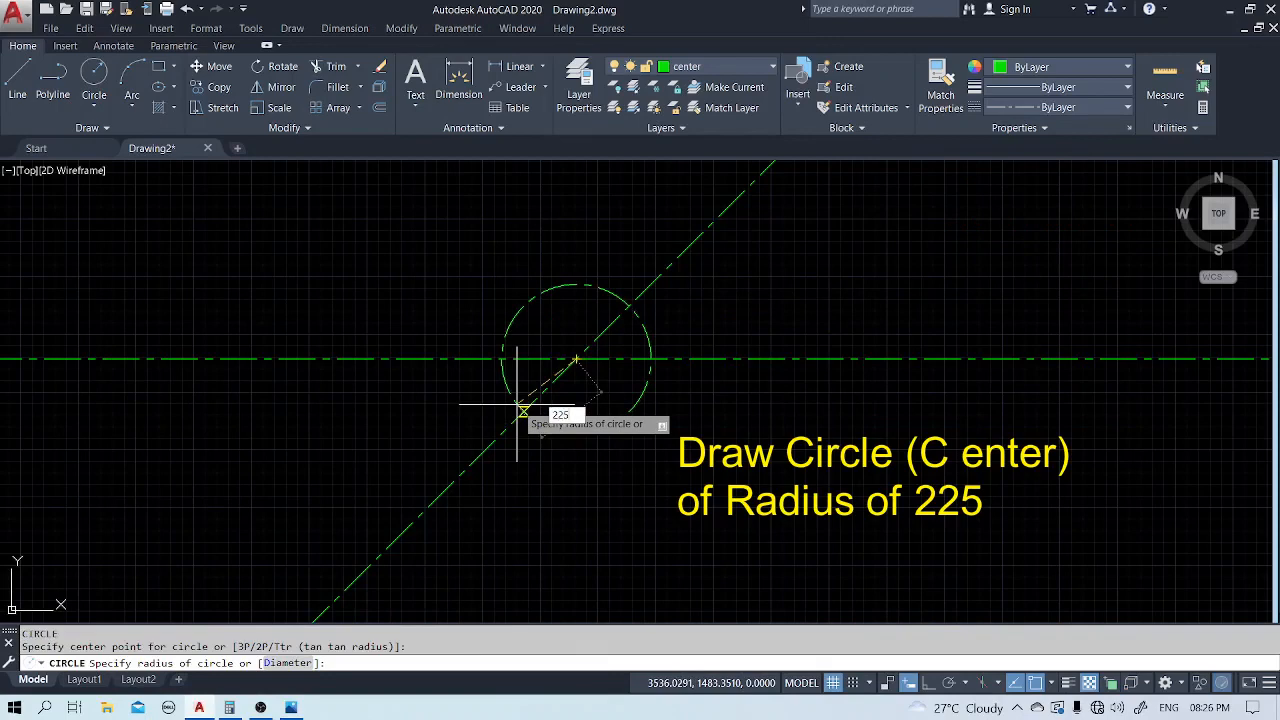
pyautogui.press('Return')
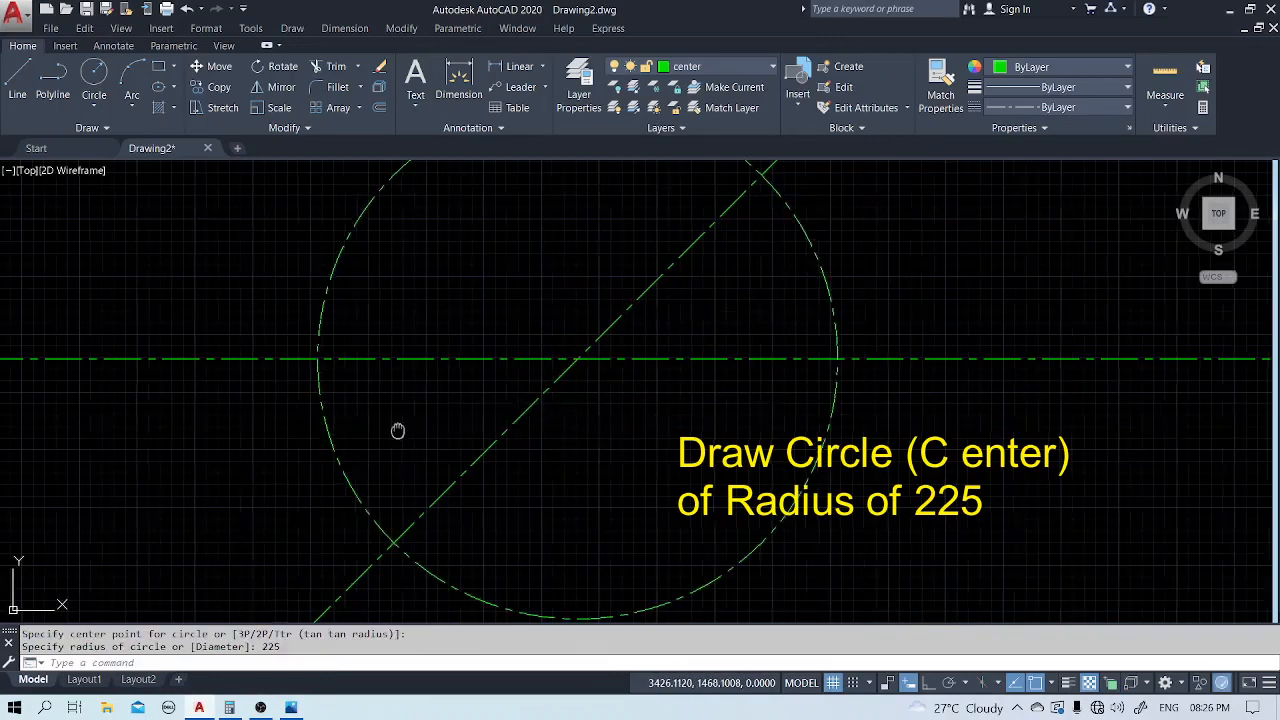
# Break the 45-degree line just above the crossing and the horizontal line just right of it, opening gaps beyond the circle's centre.
pyautogui.moveTo(397, 430); pyautogui.dragTo(574, 349, button='middle')
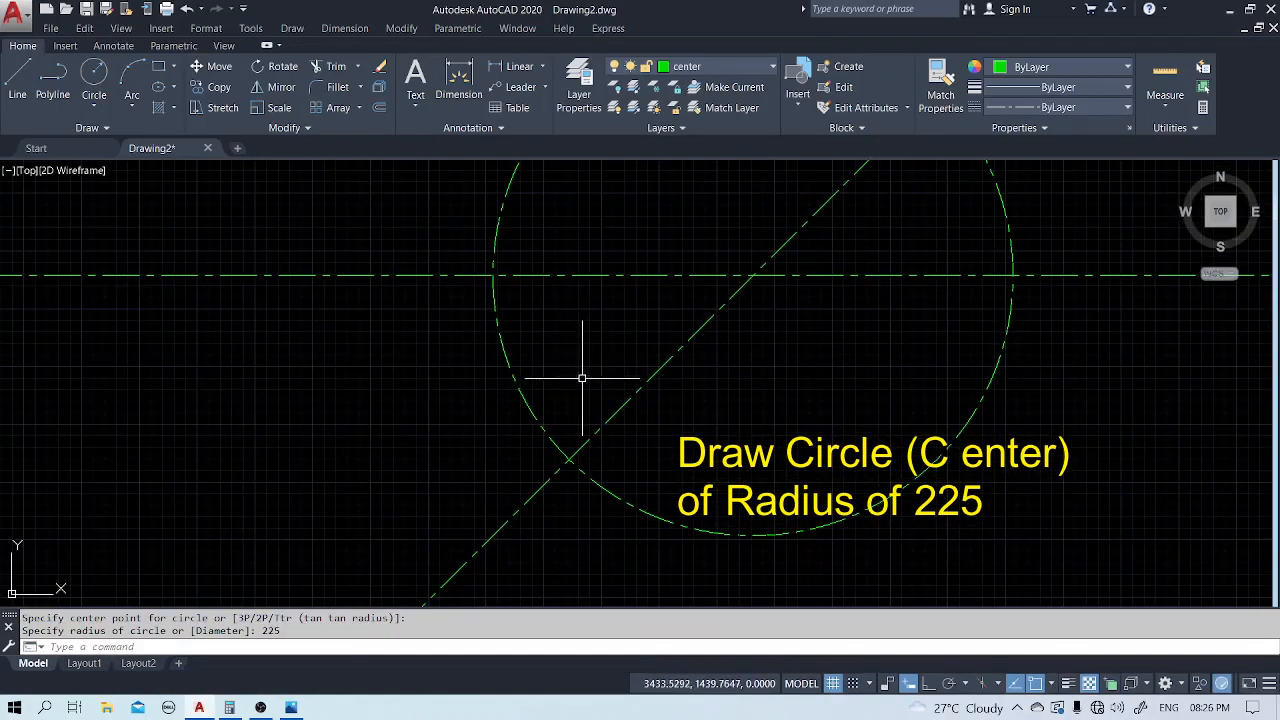
pyautogui.write('br')
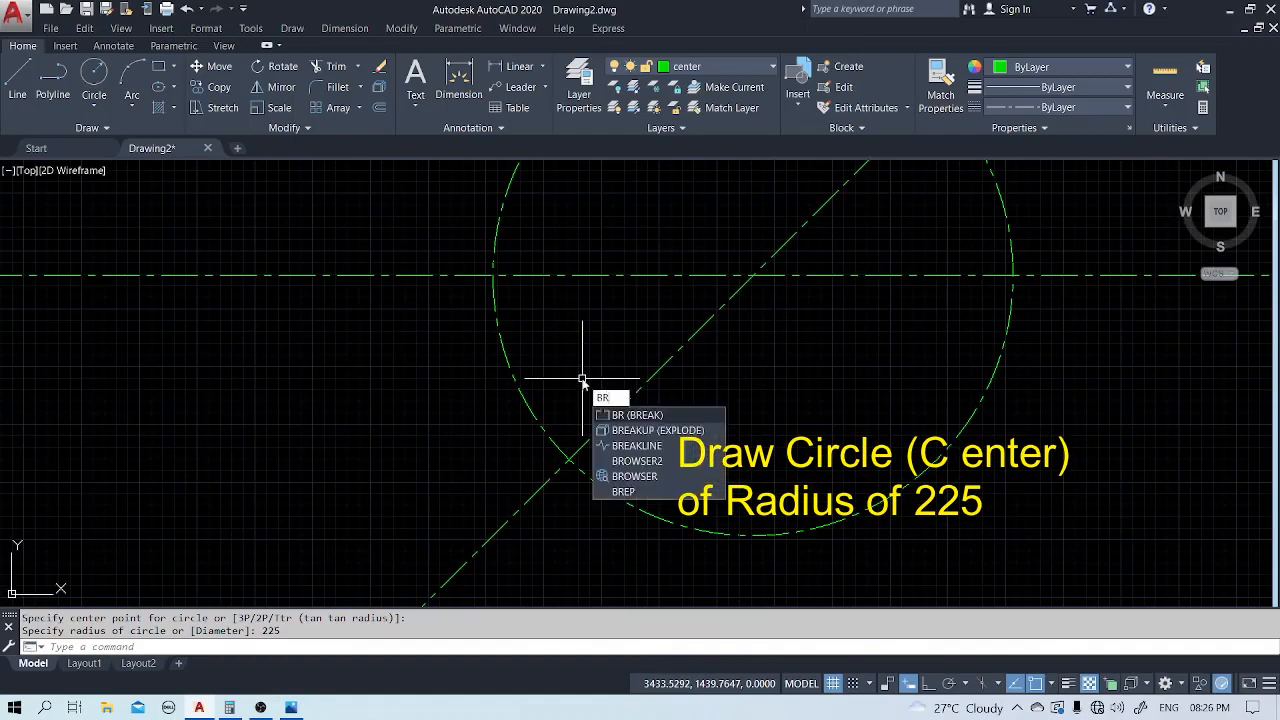
pyautogui.press('Return')
pyautogui.scroll(-2, 582, 378)
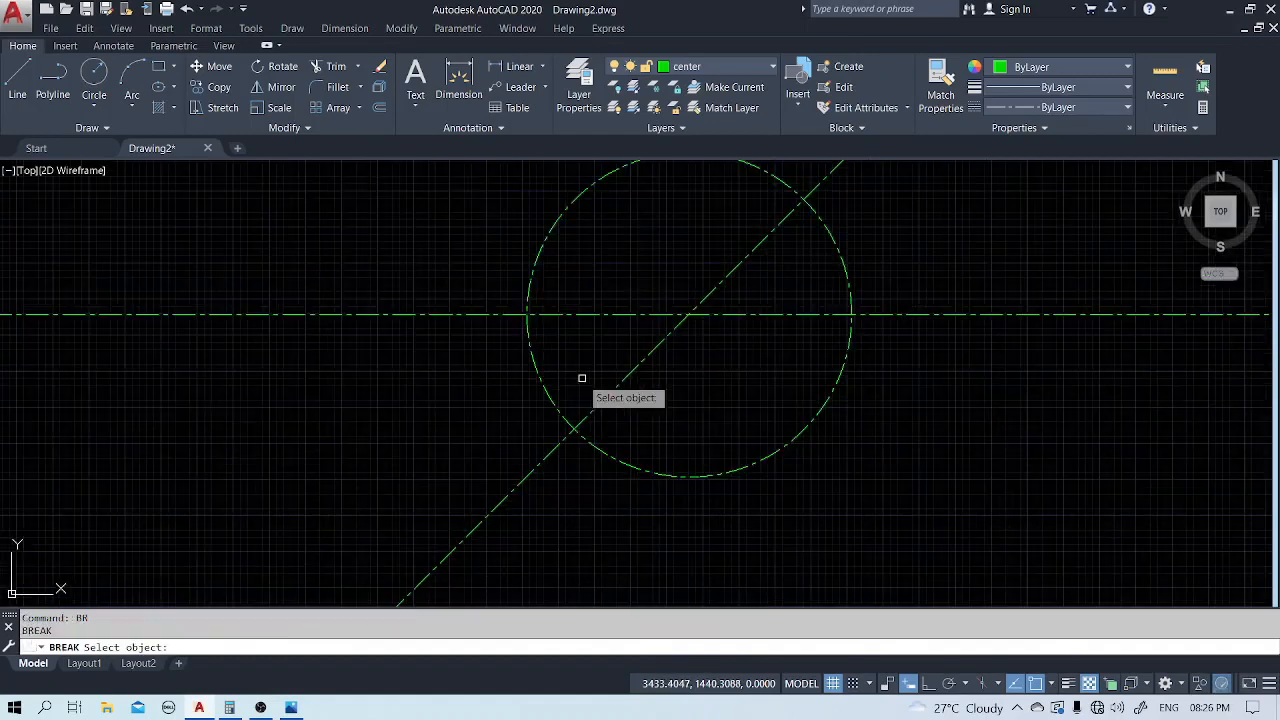
pyautogui.click(701, 302)
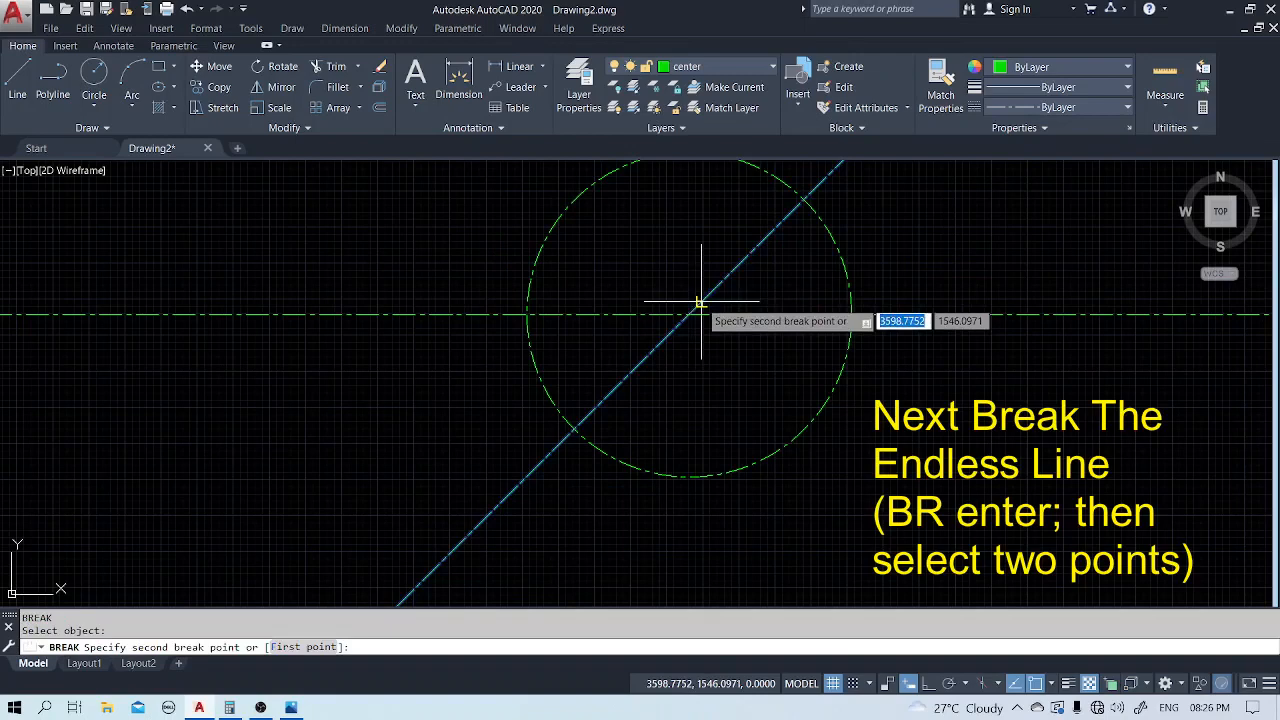
pyautogui.click(819, 185)
pyautogui.press('Return')
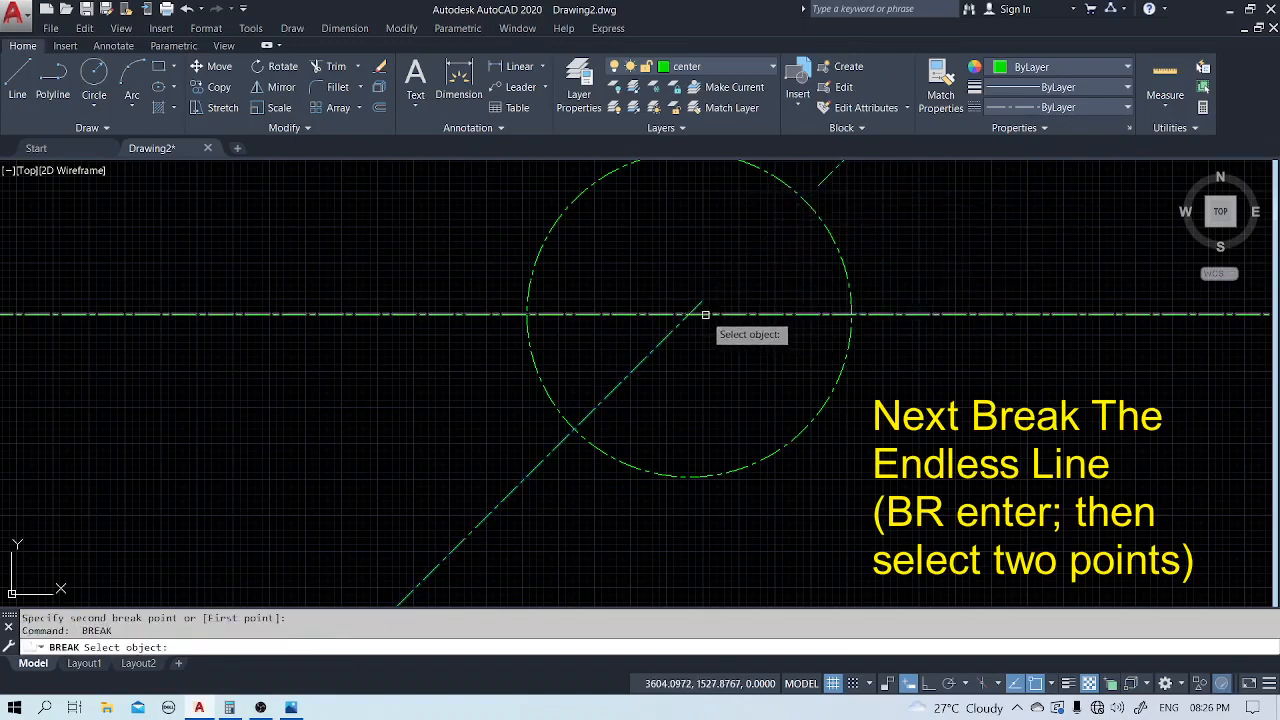
pyautogui.click(714, 316)
pyautogui.click(984, 314)
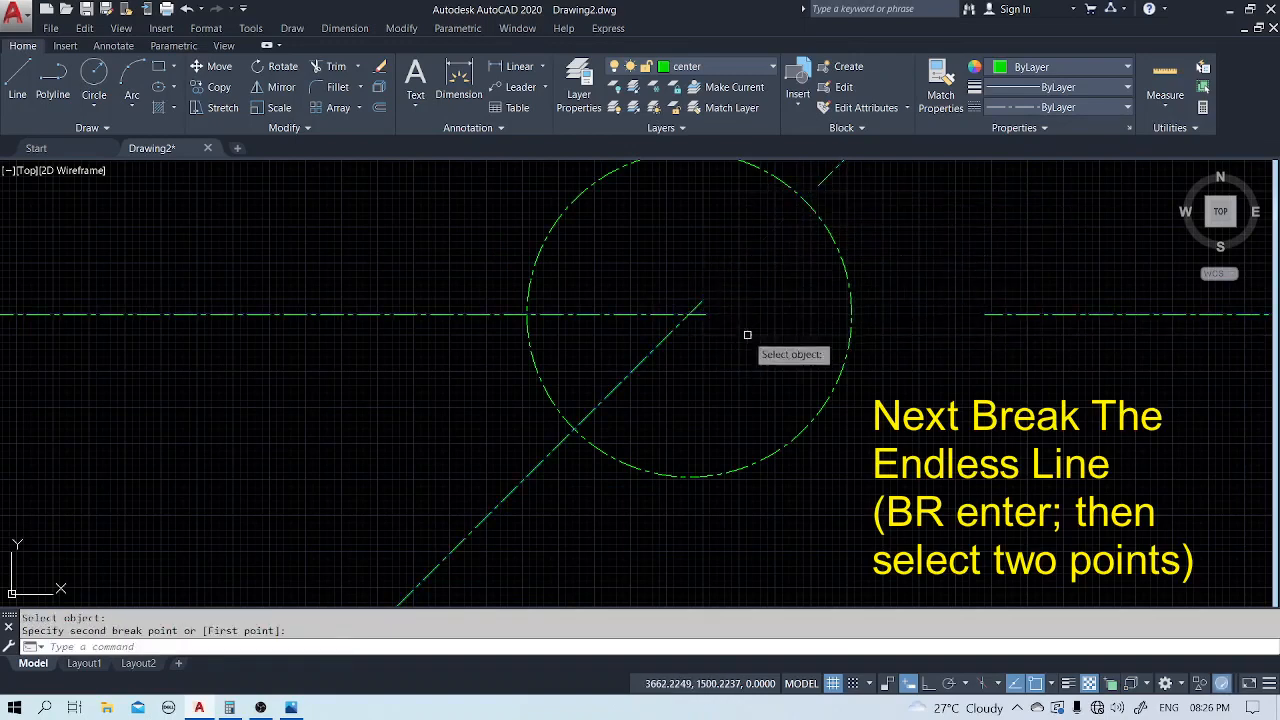
# Break the circle to keep only the lower-left arc, extending slightly past both the horizontal and the 45-degree lines.
pyautogui.press('Return')
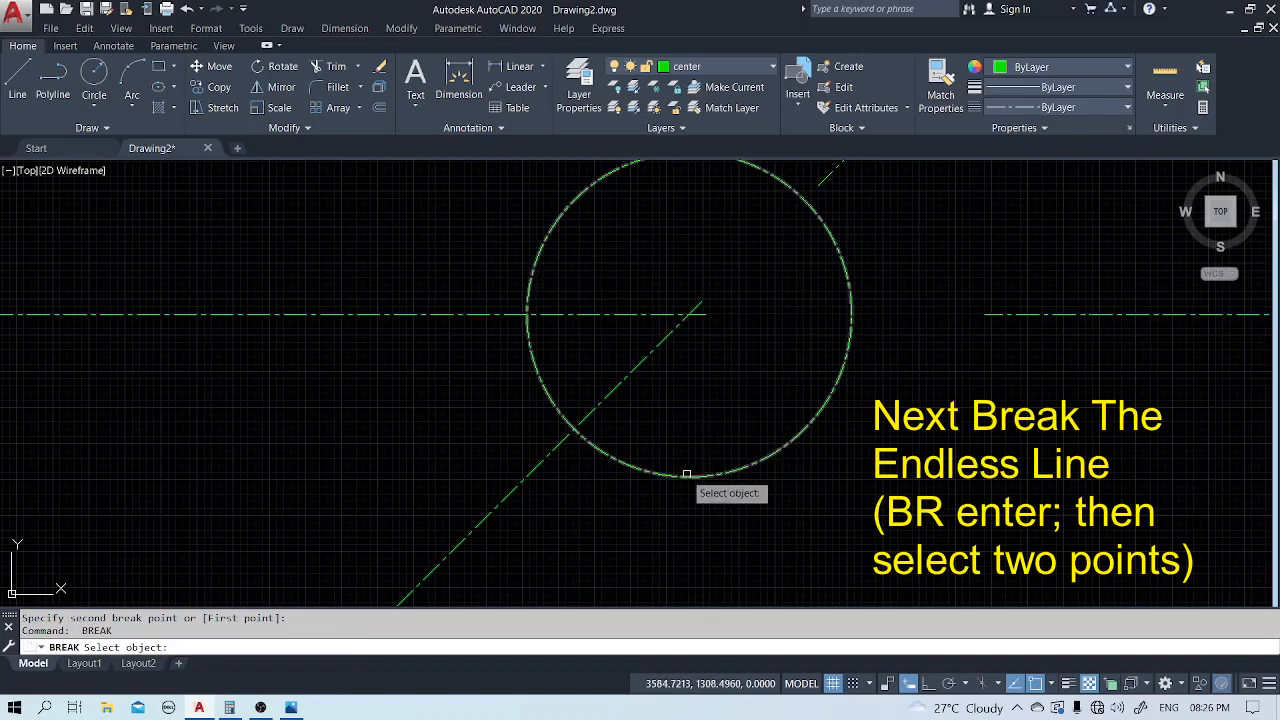
pyautogui.click(632, 466)
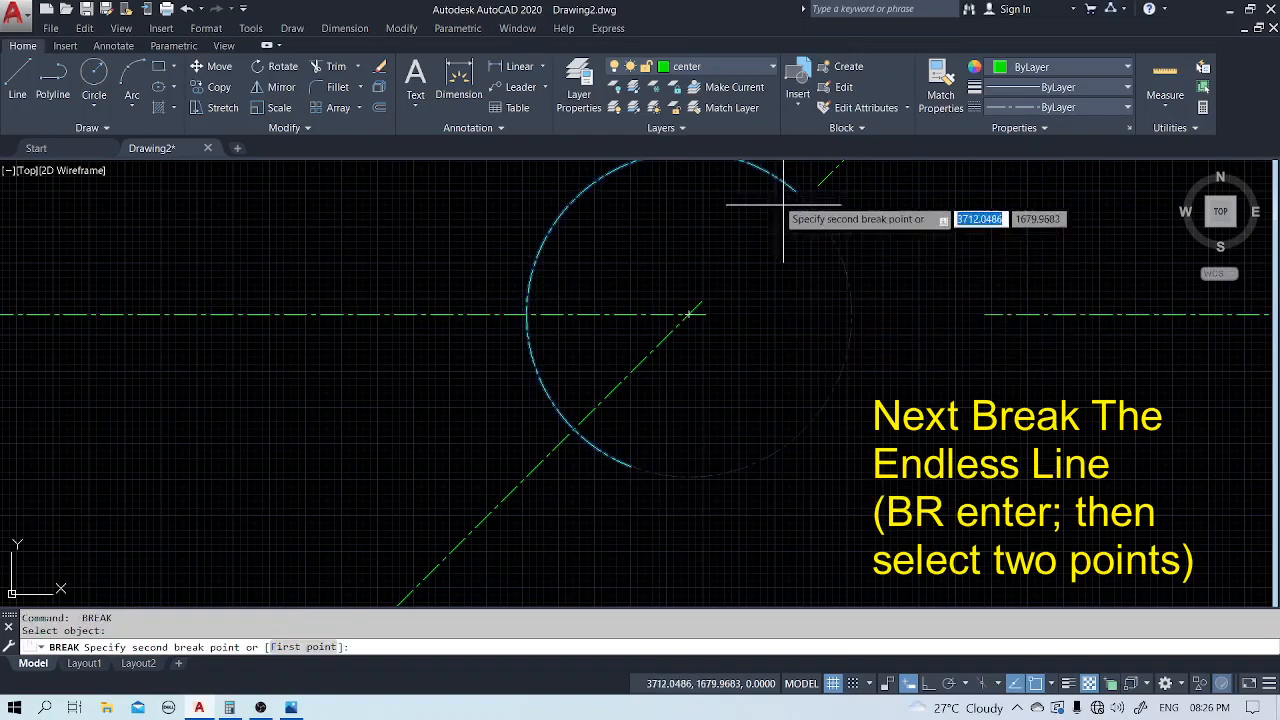
pyautogui.click(527, 295)
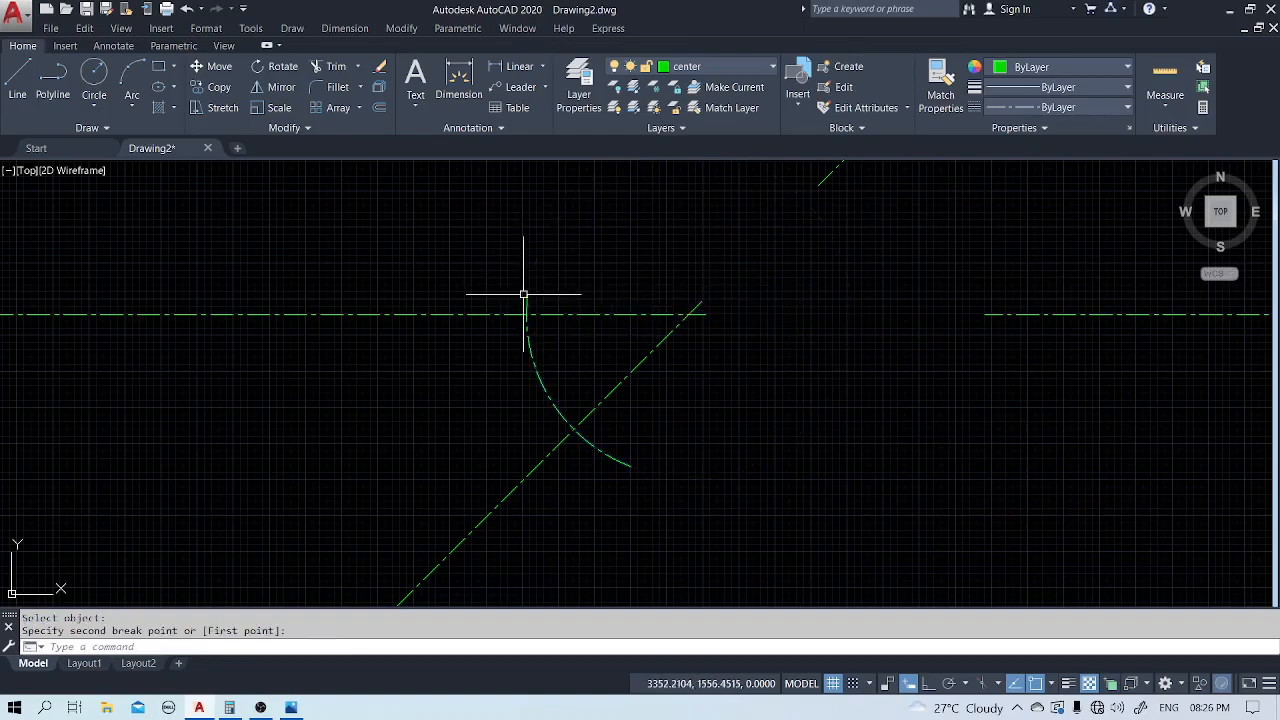
# Erase the leftover upper piece of the 45-degree line and the leftover right piece of the horizontal line.
pyautogui.click(897, 186)
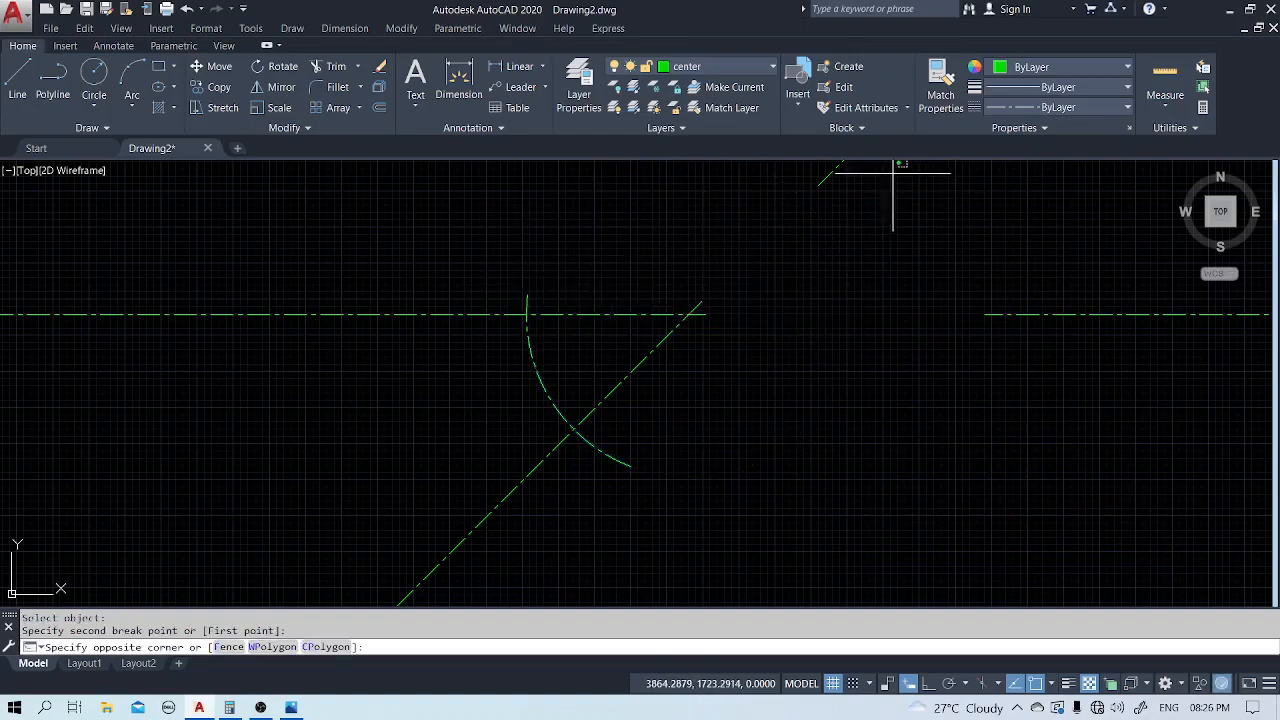
pyautogui.click(729, 209)
pyautogui.click(1029, 314)
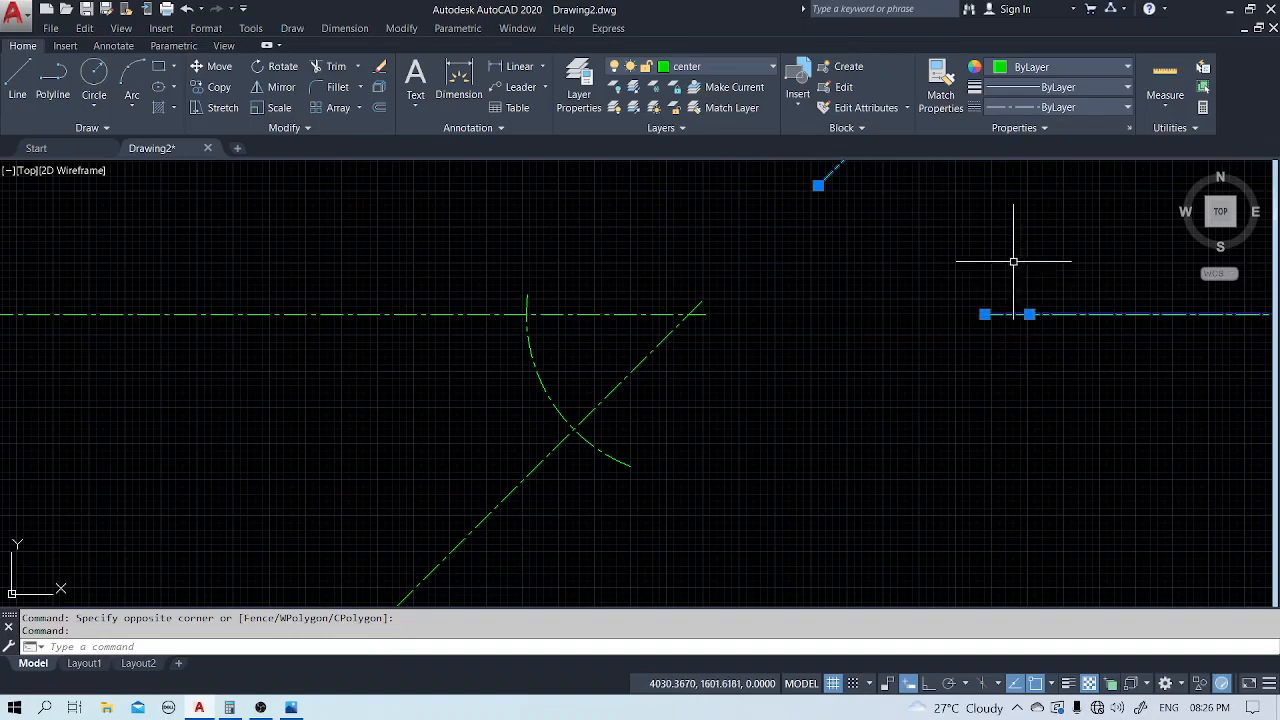
pyautogui.write('e')
pyautogui.press('Return')
# Break the horizontal line to the left of the arc and the 45-degree line below the arc.
pyautogui.write('br')
pyautogui.press('Return')
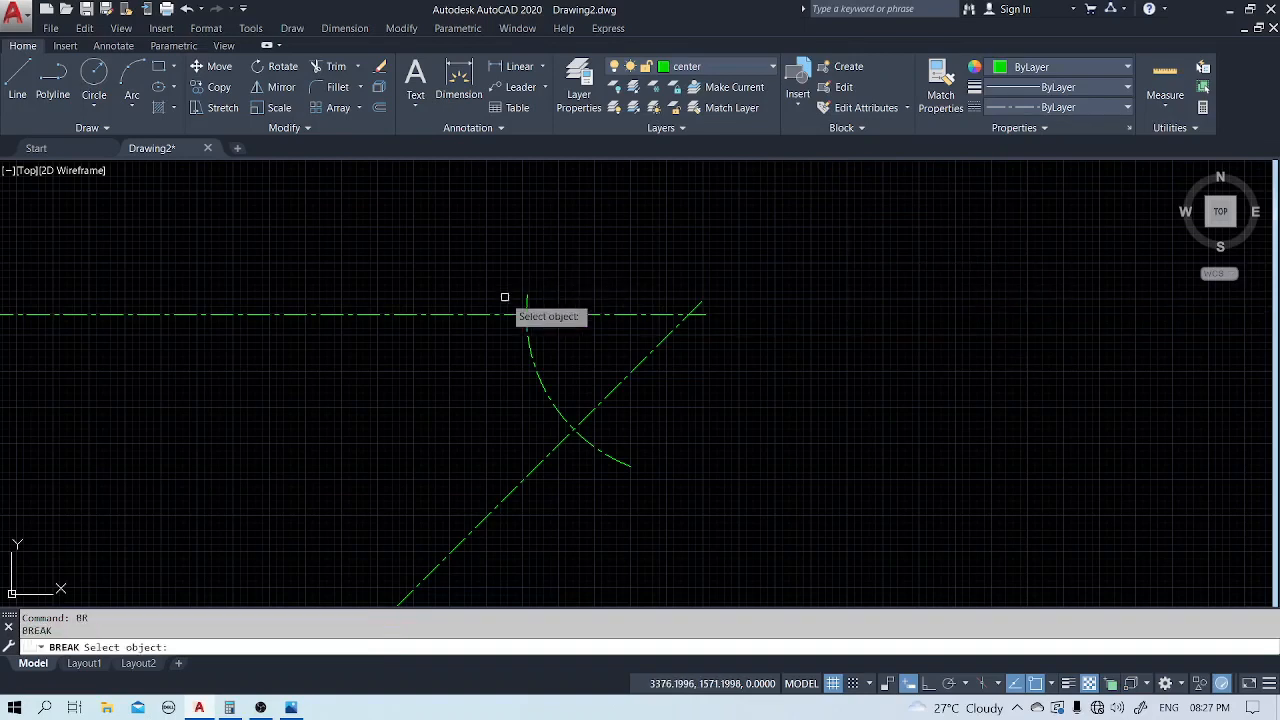
pyautogui.click(375, 316)
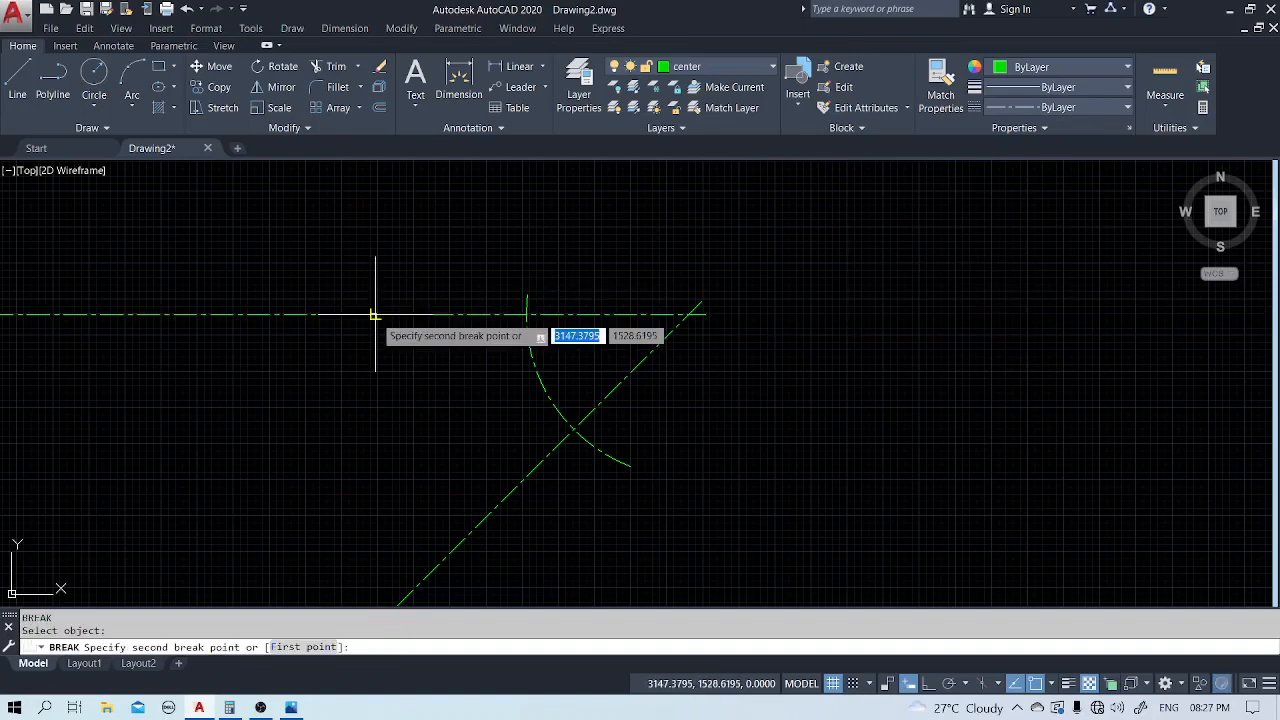
pyautogui.click(174, 316)
pyautogui.press('Return')
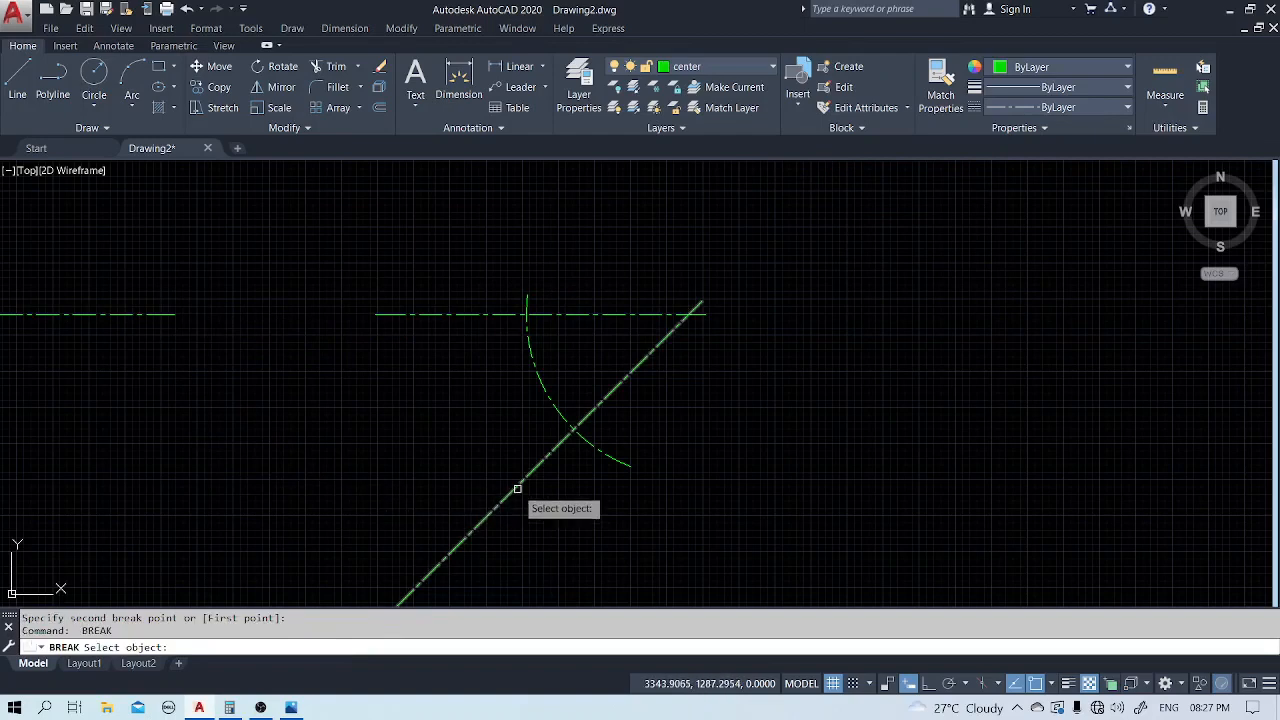
pyautogui.click(481, 521)
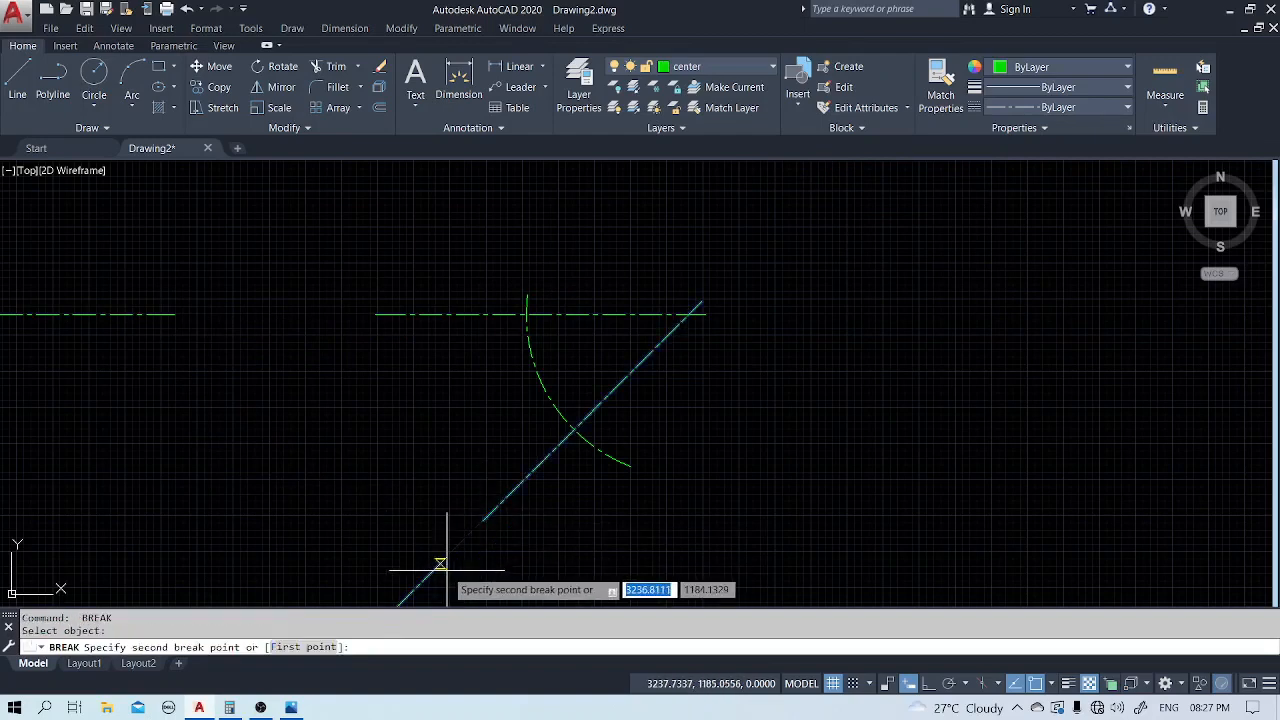
pyautogui.click(438, 564)
# Erase the leftover left piece of the horizontal line and the leftover lower piece of the 45-degree line.
pyautogui.click(271, 306)
pyautogui.click(119, 367)
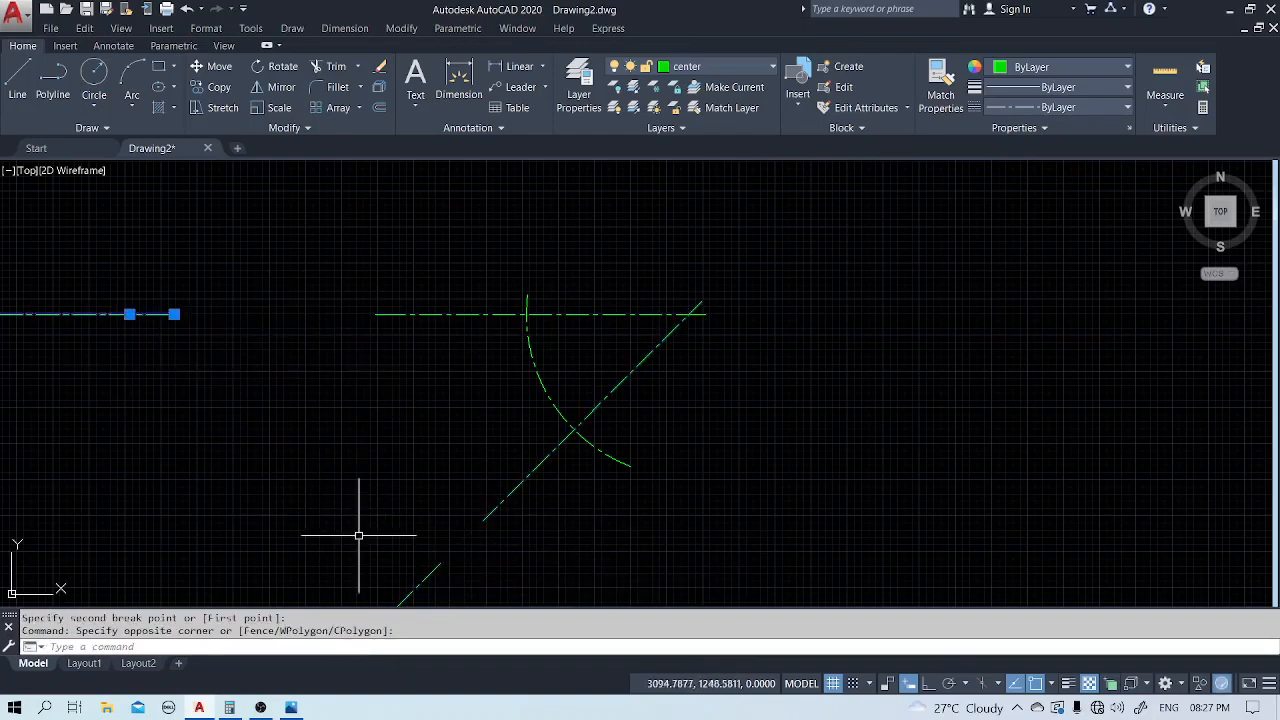
pyautogui.click(456, 557)
pyautogui.click(395, 587)
pyautogui.write('e')
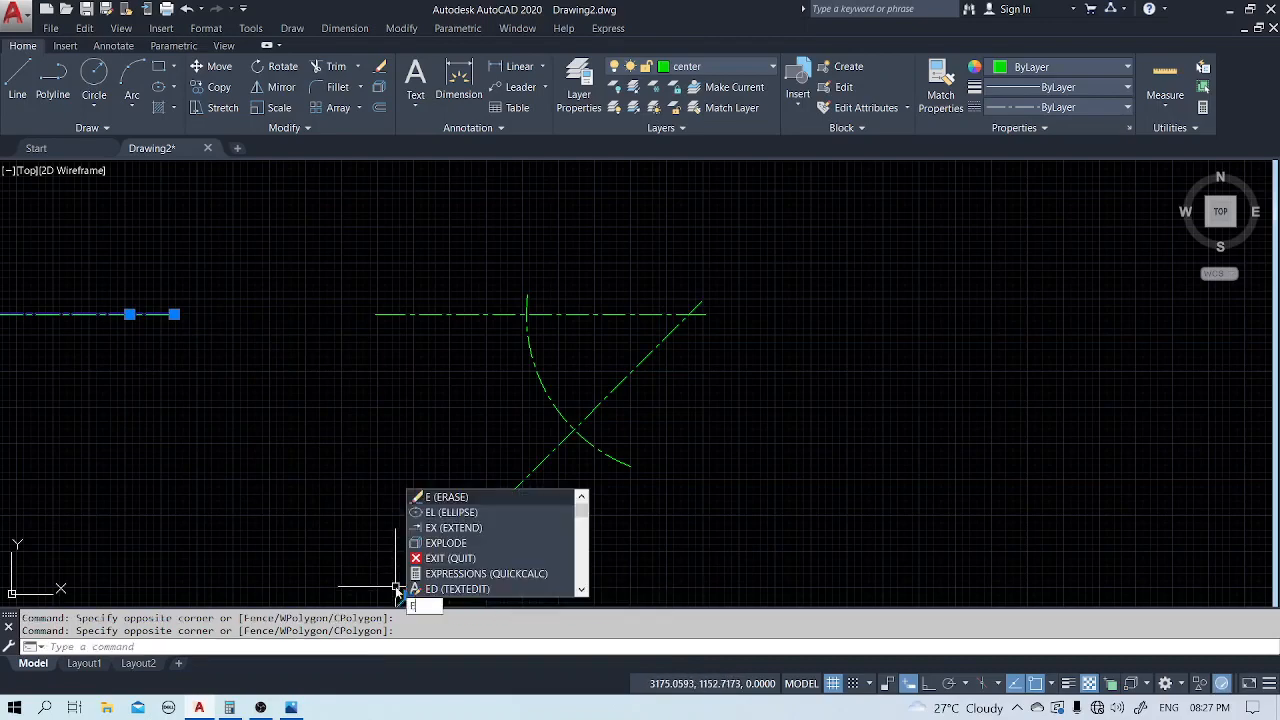
pyautogui.press('Return')
# Offset the horizontal centre line 37 mm upward for the top flange.
pyautogui.scroll(1, 462, 416)
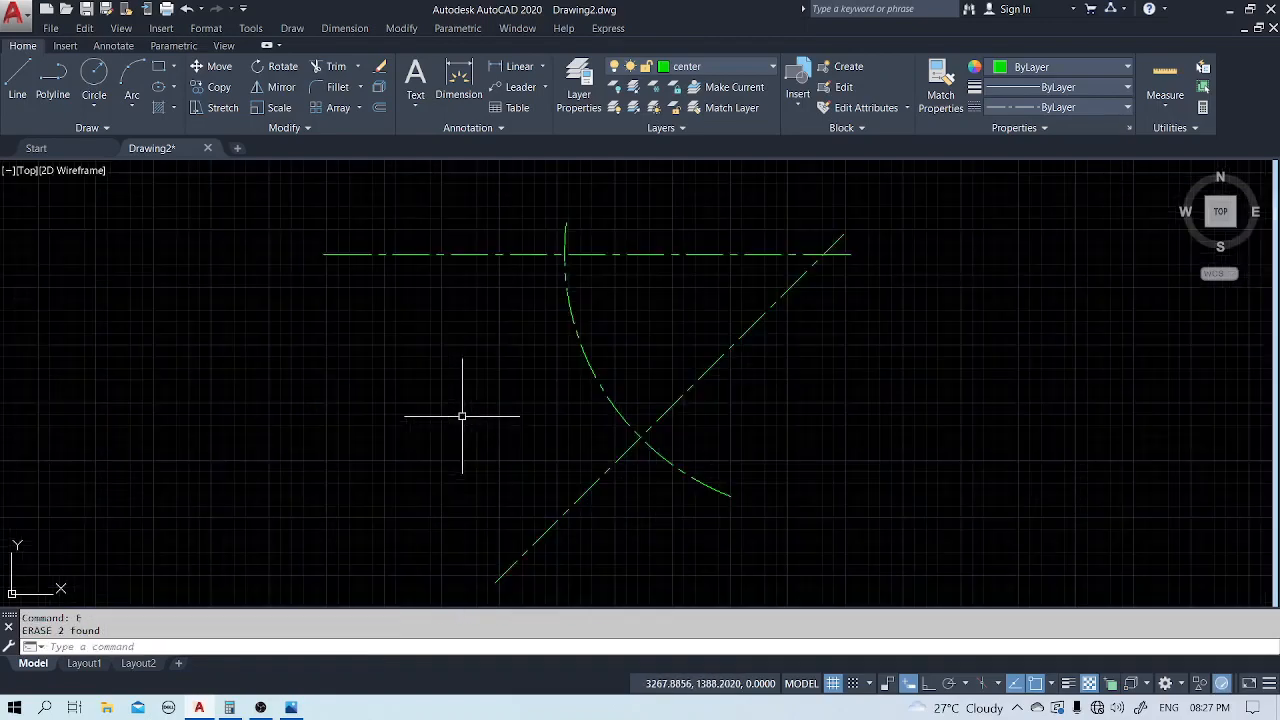
pyautogui.scroll(1, 525, 380)
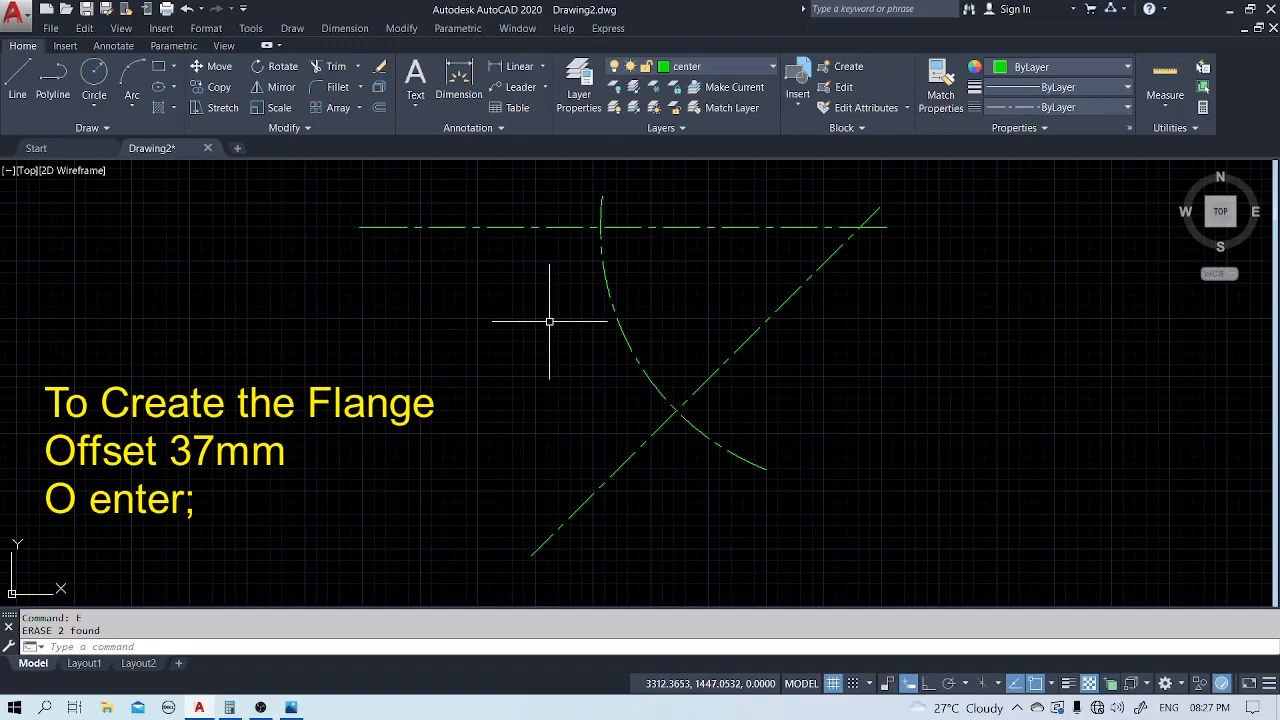
pyautogui.moveTo(549, 321)
pyautogui.mouseDown(button='middle')
pyautogui.moveTo(528, 363)
pyautogui.moveTo(538, 349)
pyautogui.mouseUp(button='middle')
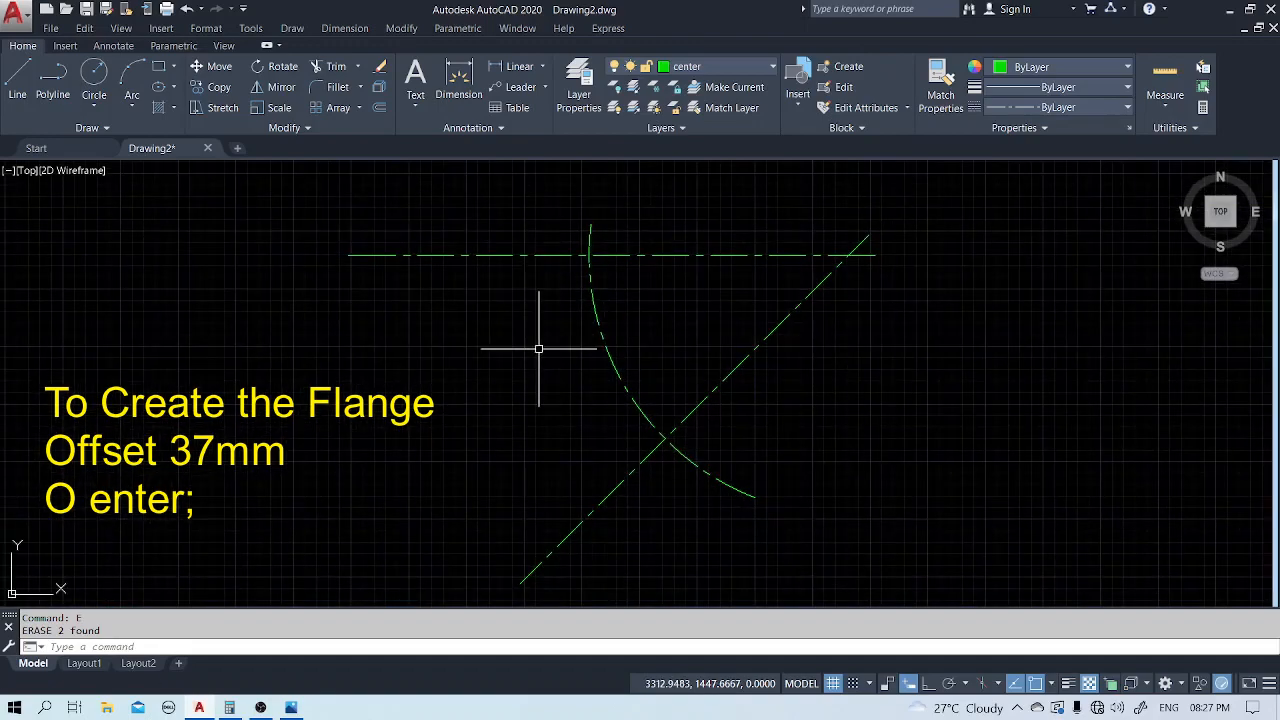
pyautogui.write('o')
pyautogui.press('Return')
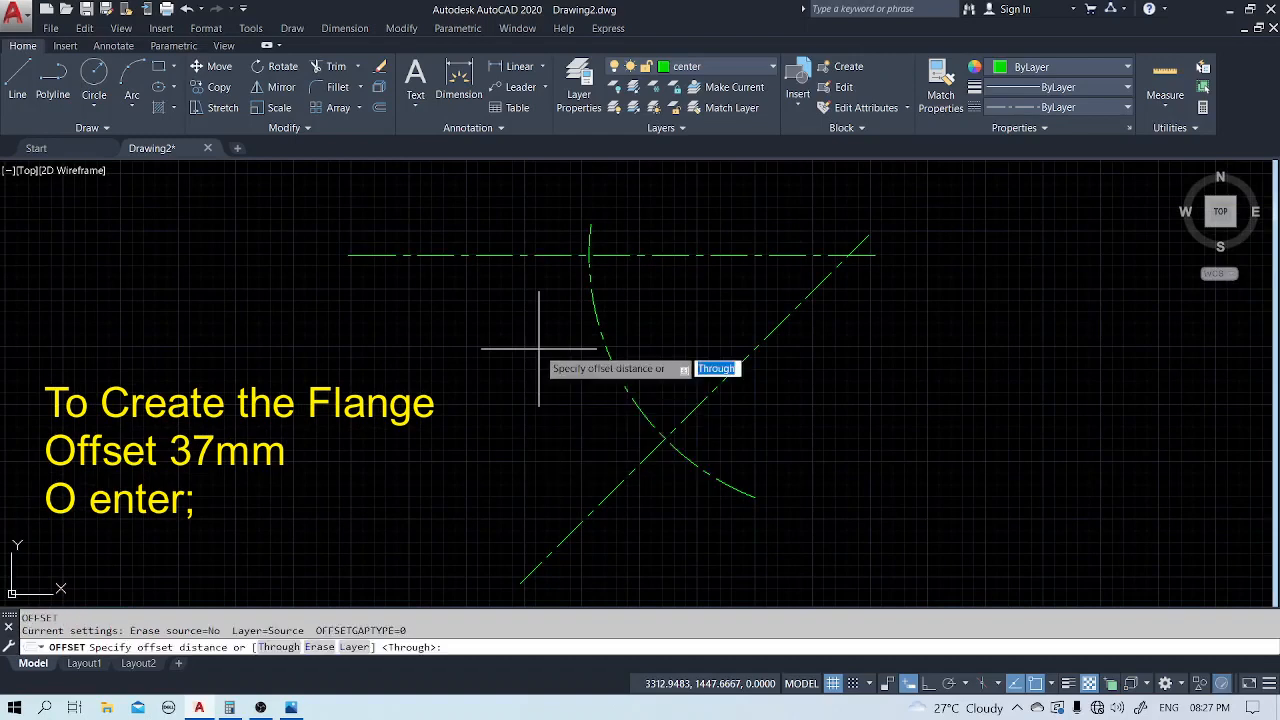
pyautogui.write('37')
pyautogui.press('Return')
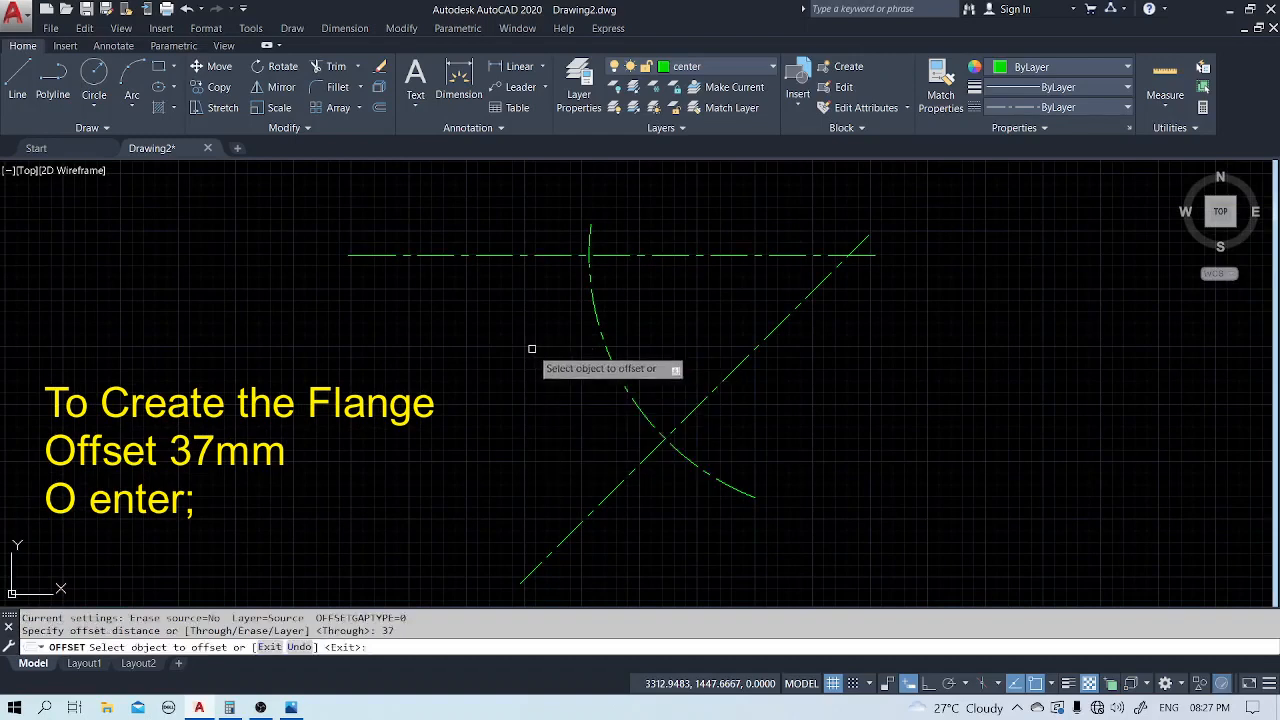
pyautogui.click(553, 256)
pyautogui.click(544, 236)
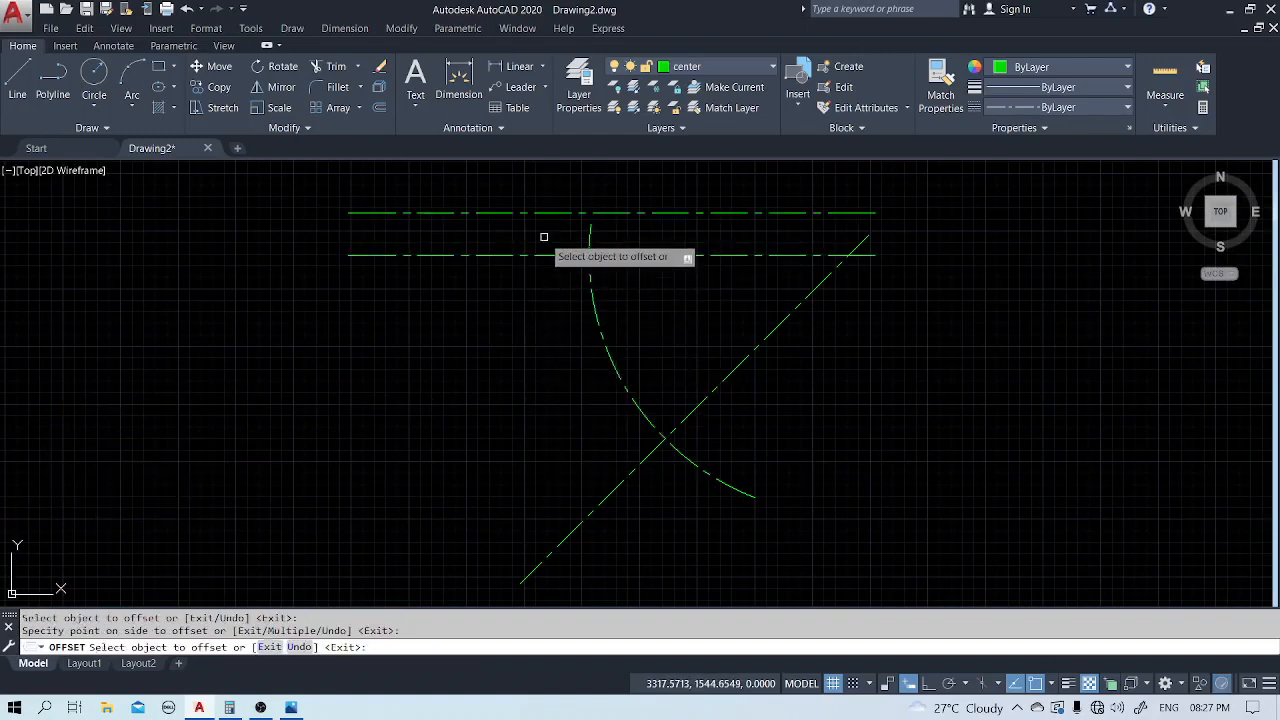
pyautogui.press('Escape')
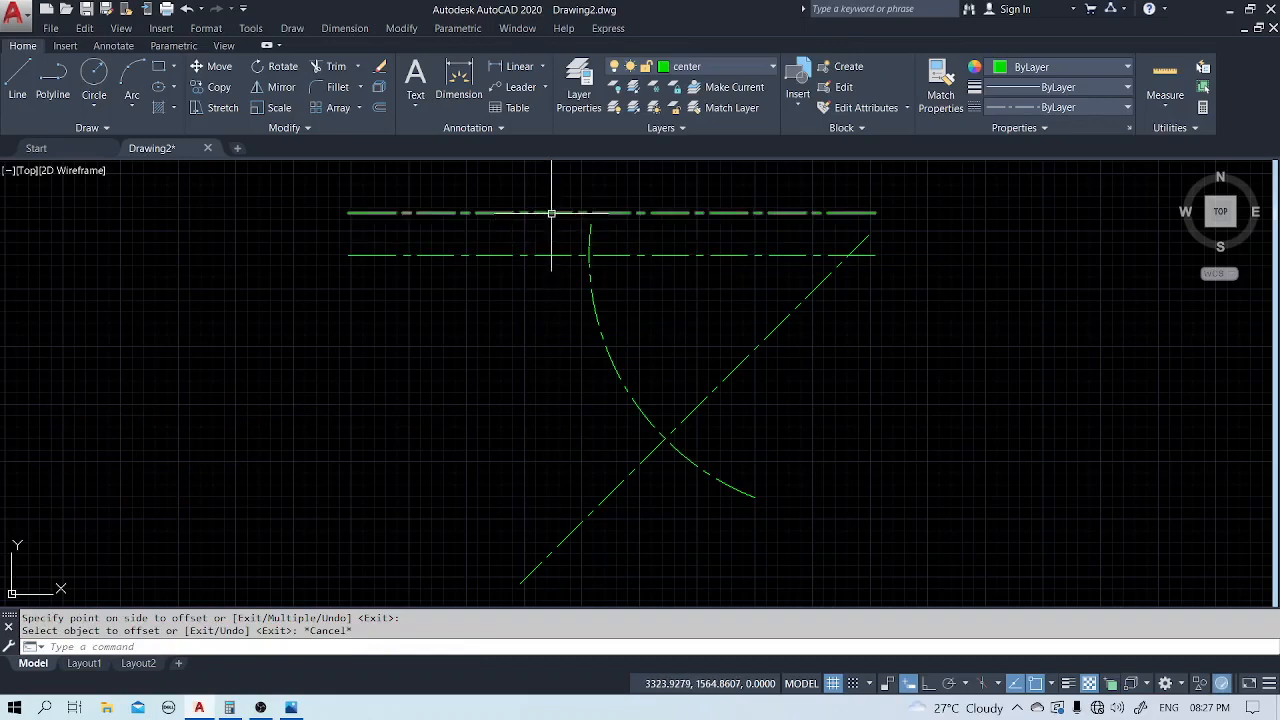
# Move the flange's top line from the center layer to the object layer.
pyautogui.click(550, 212)
pyautogui.click(760, 66)
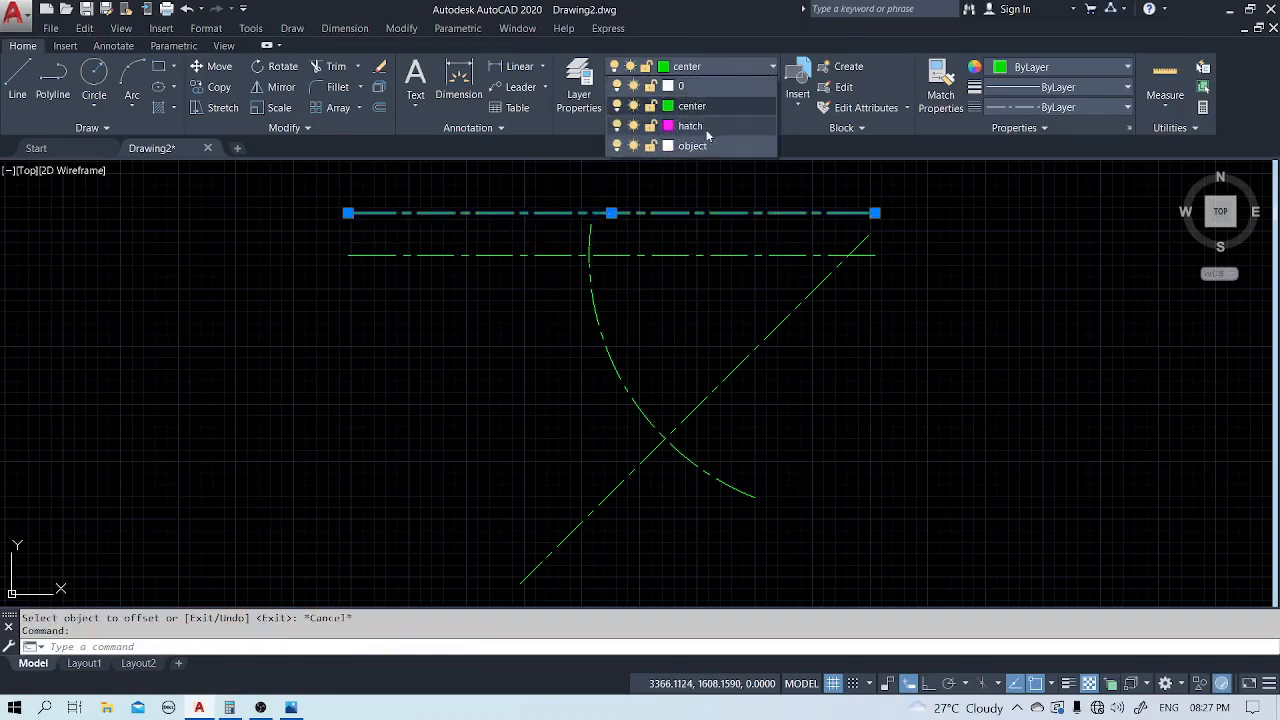
pyautogui.click(698, 147)
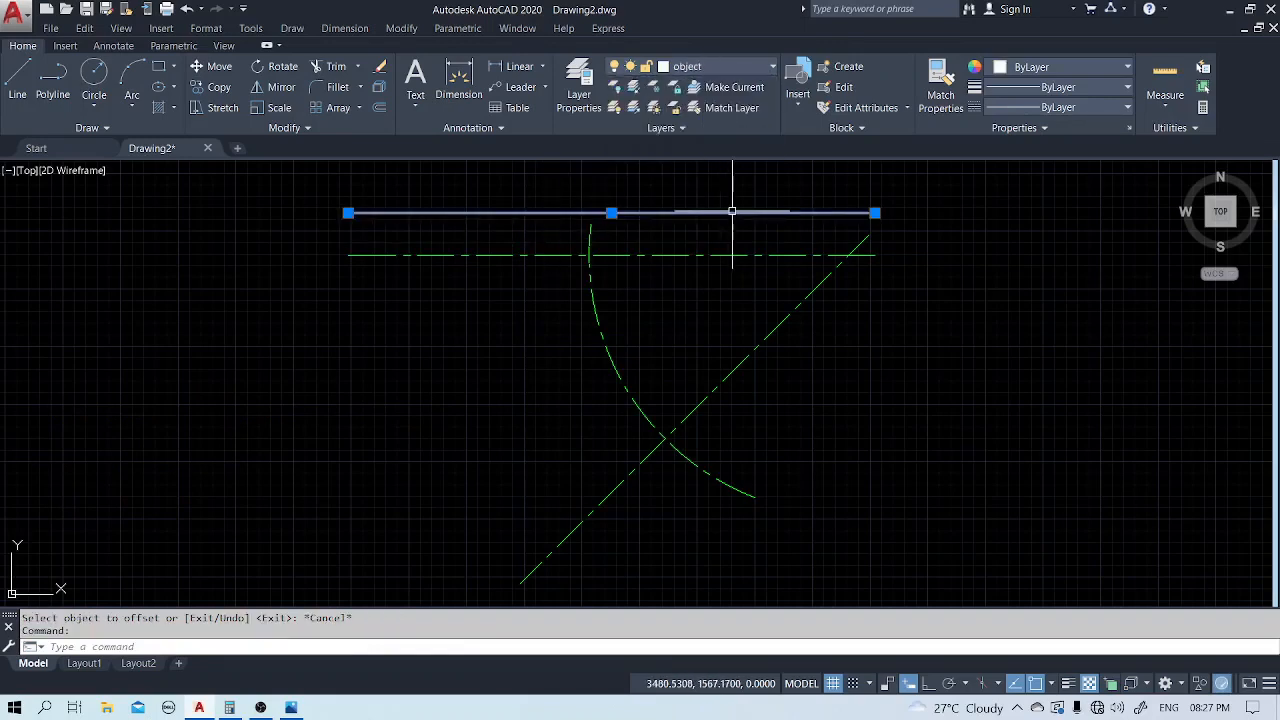
pyautogui.press('Escape')
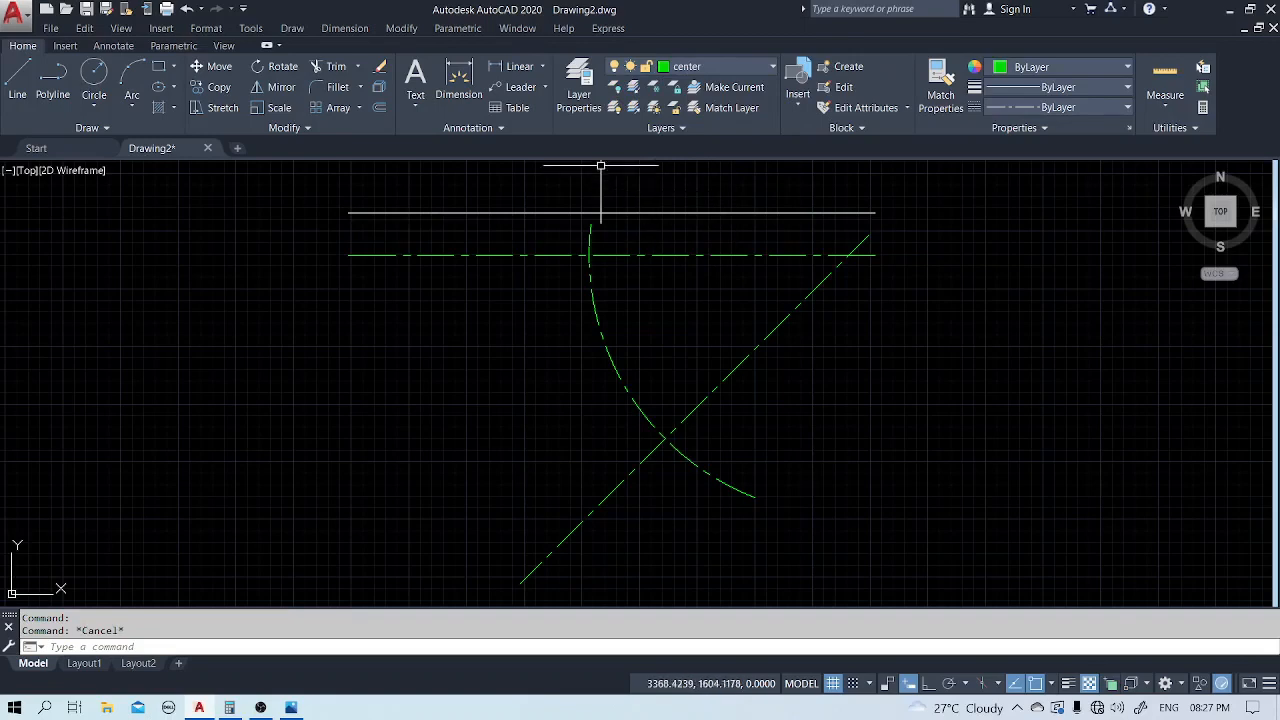
# With ortho on, draw a vertical centre line about 57 mm upward from where the arc meets the horizontal centre line.
pyautogui.click(686, 70)
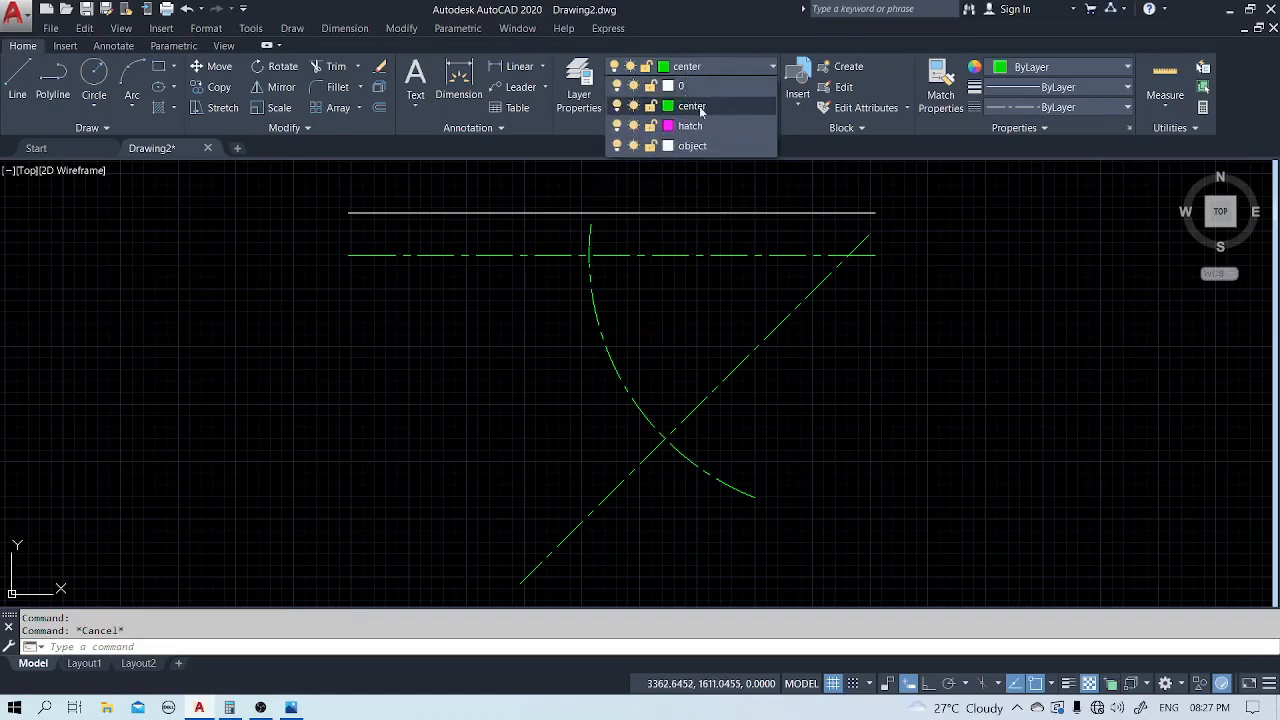
pyautogui.click(796, 174)
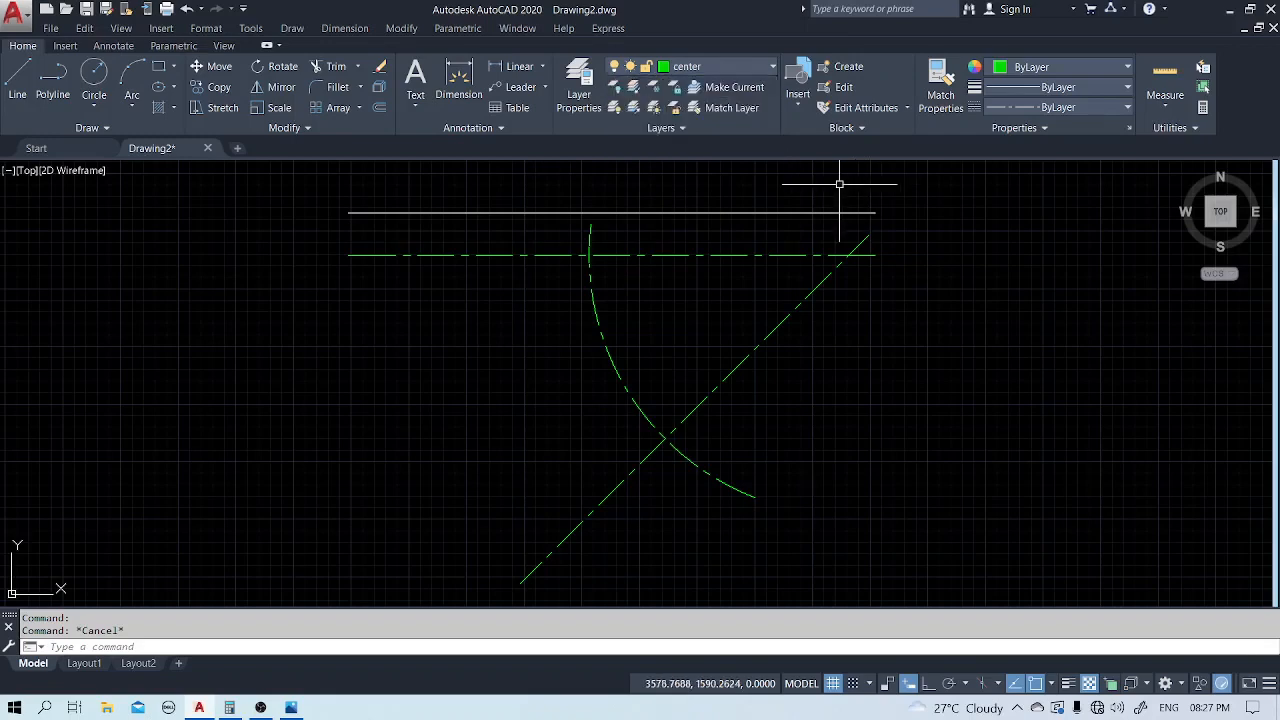
pyautogui.write('l')
pyautogui.press('Return')
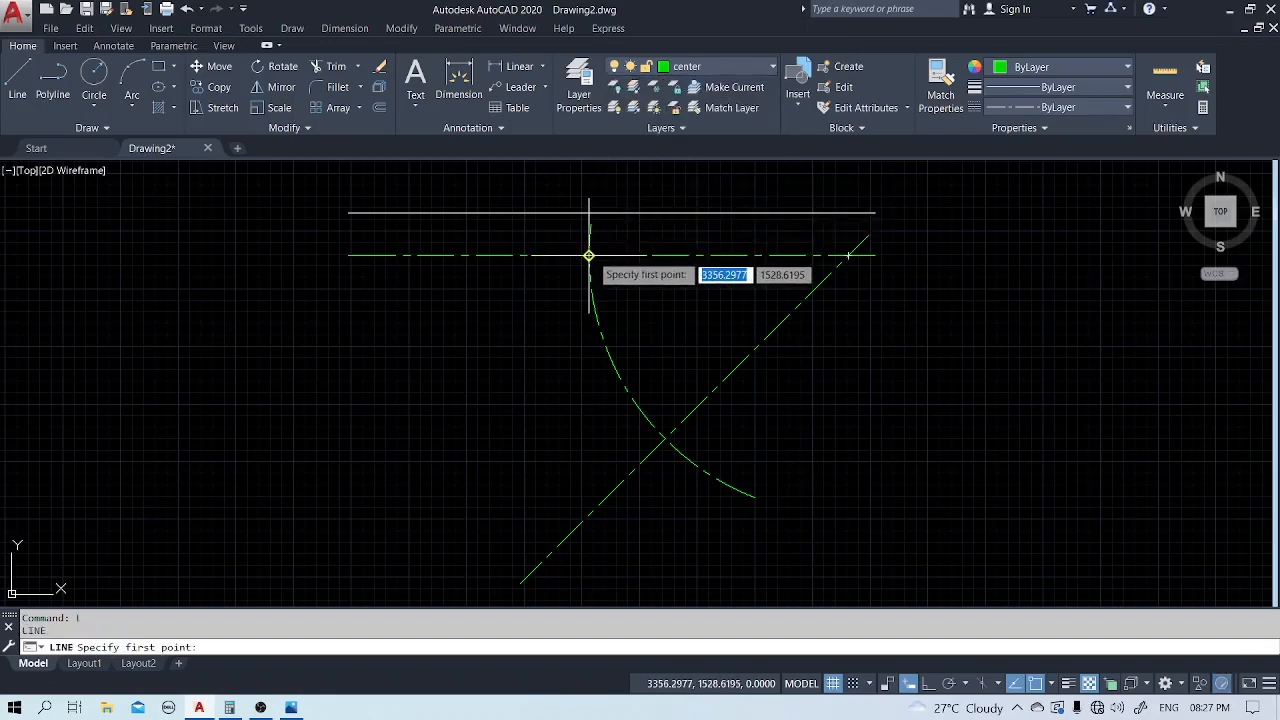
pyautogui.click(589, 256)
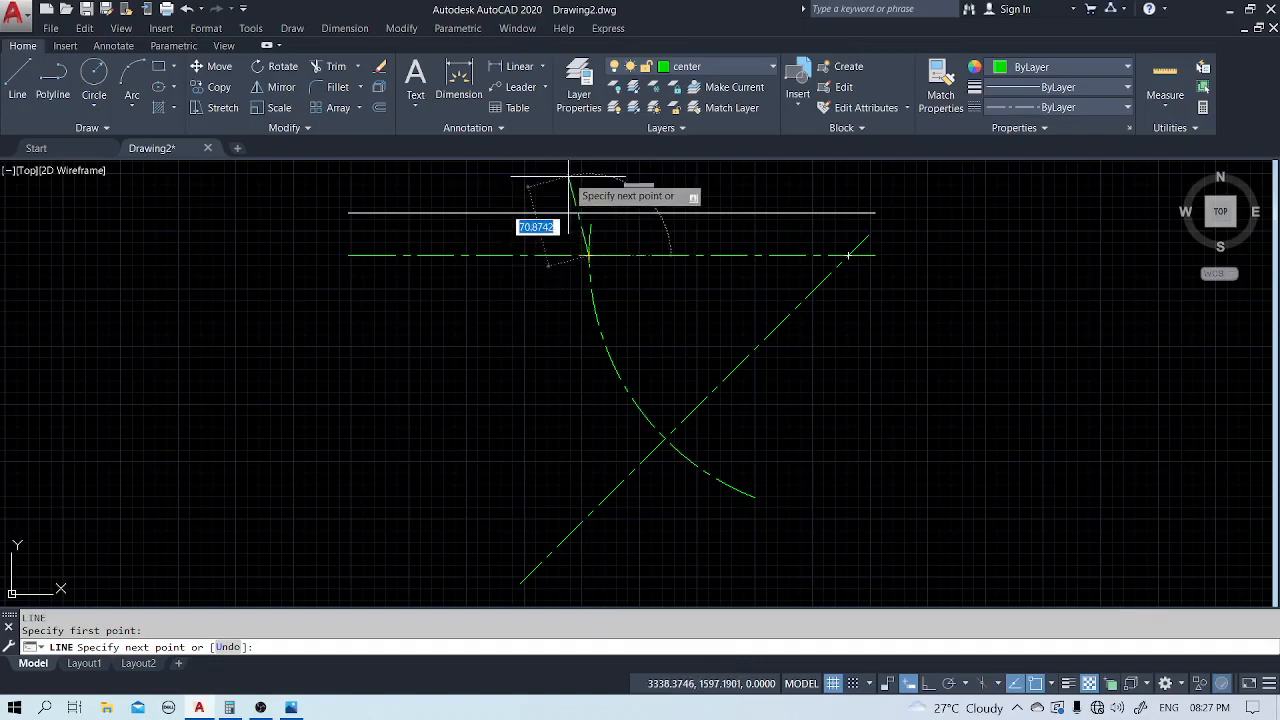
pyautogui.press('F8')
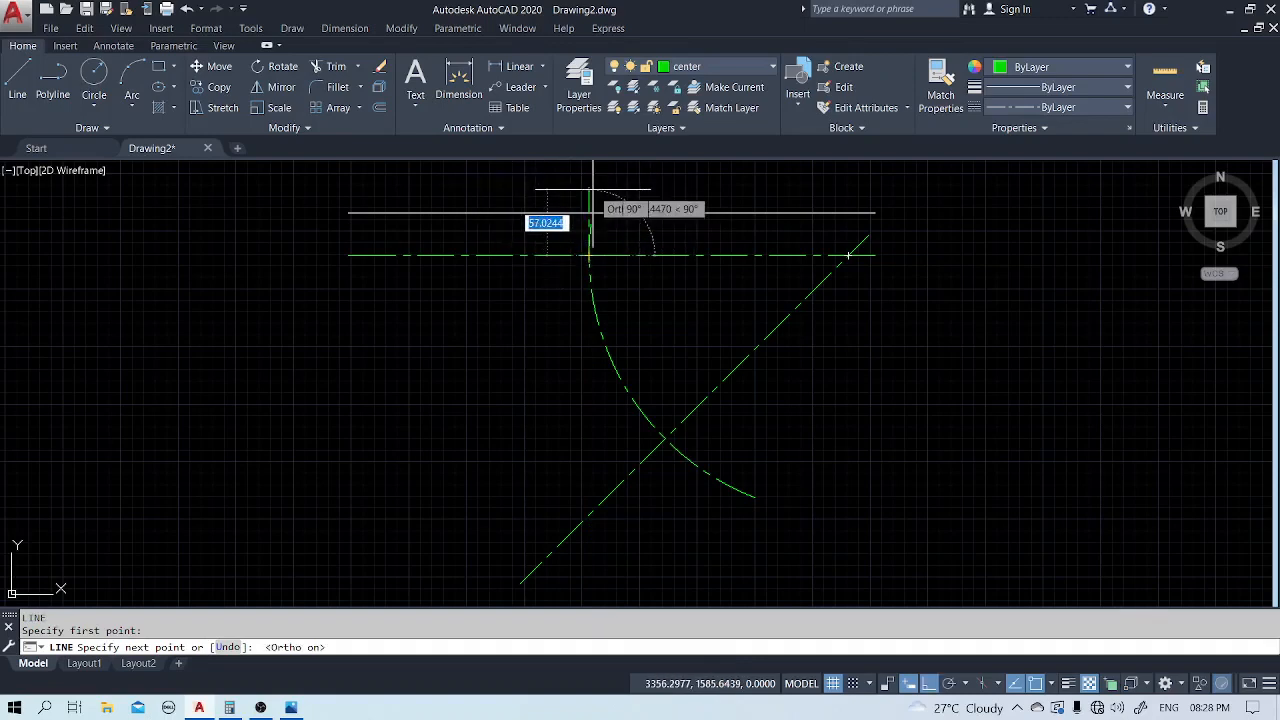
pyautogui.click(593, 188)
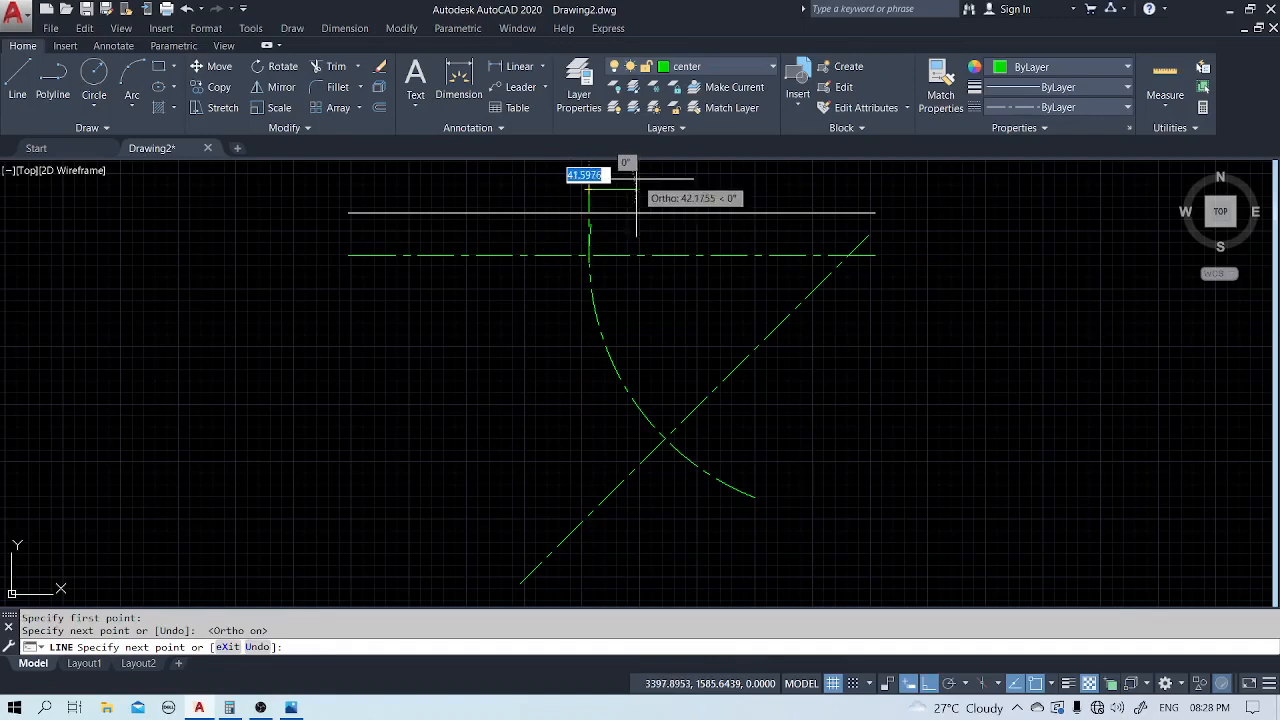
pyautogui.press('Escape')
# Trim the part of the arc that extends above the horizontal centre line.
pyautogui.scroll(5, 578, 244)
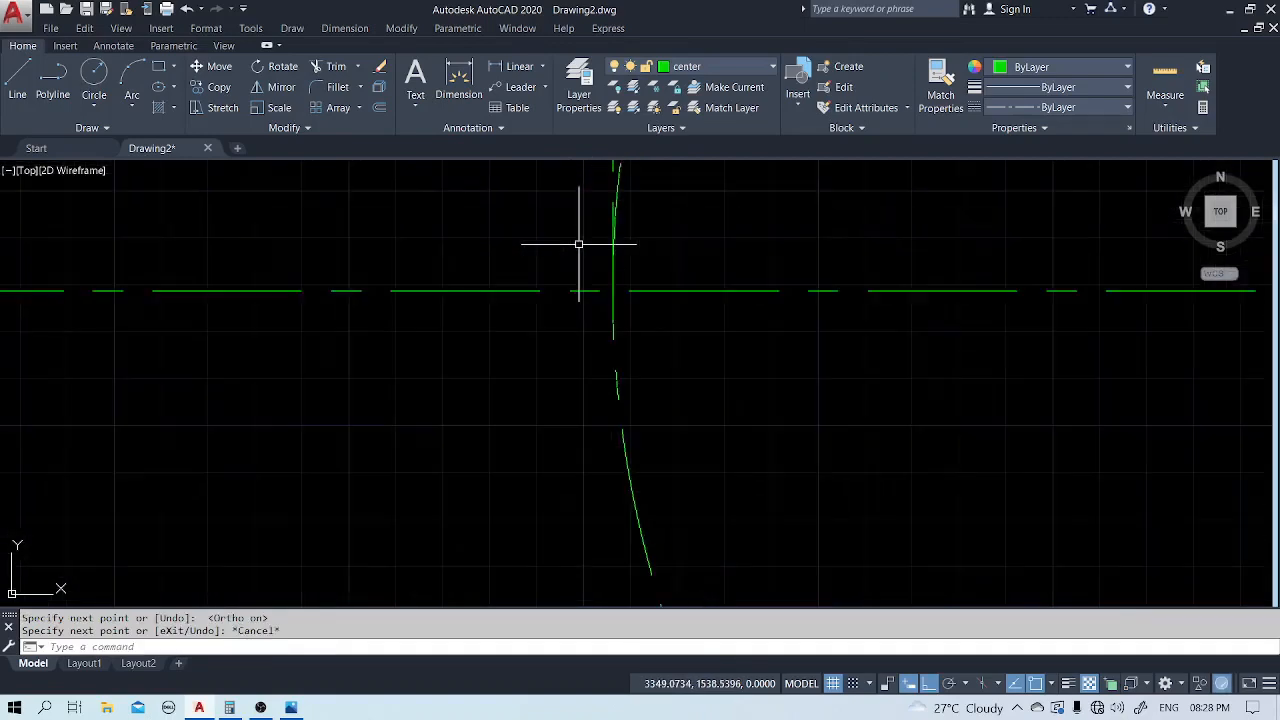
pyautogui.write('tr')
pyautogui.press('Return')
pyautogui.press('Return')
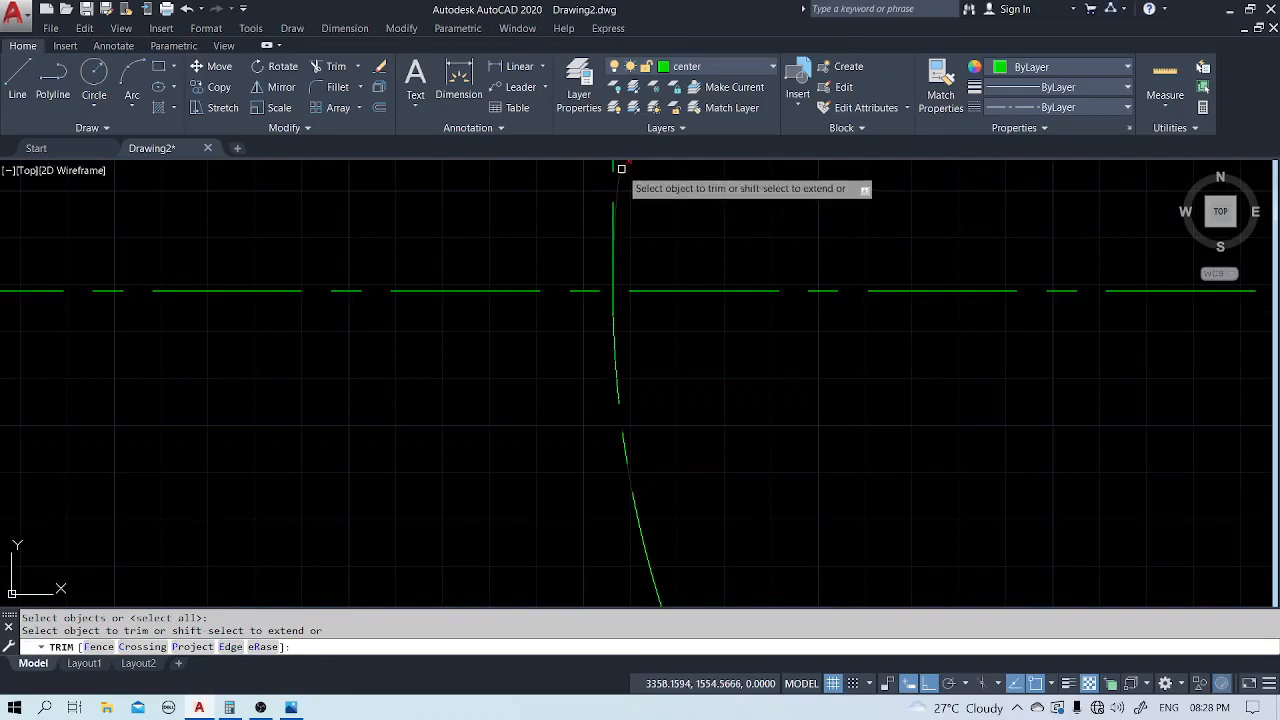
pyautogui.click(620, 170)
pyautogui.press('Escape')
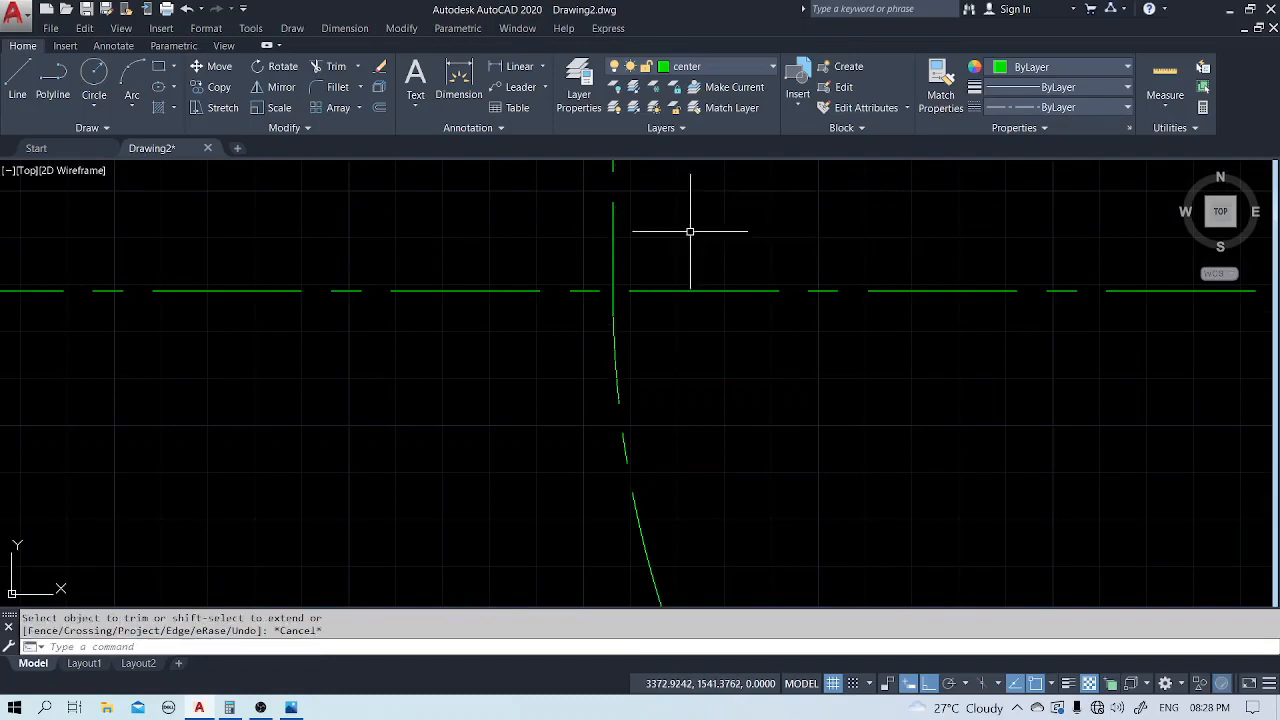
# Check the top flange width in the pipe bend reference image and compute 225/2 in Calculator.
pyautogui.scroll(-5, 686, 229)
pyautogui.moveTo(682, 278); pyautogui.dragTo(594, 451, button='middle')
pyautogui.scroll(4, 562, 490)
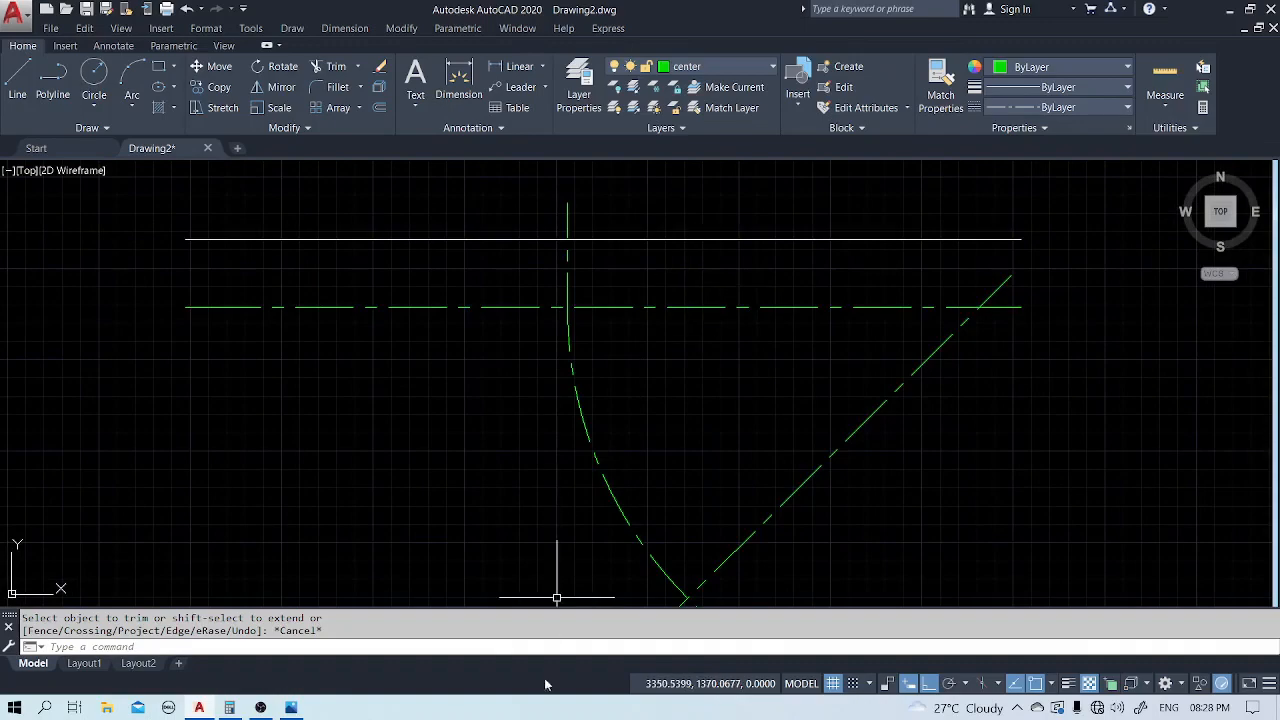
pyautogui.click(304, 708)
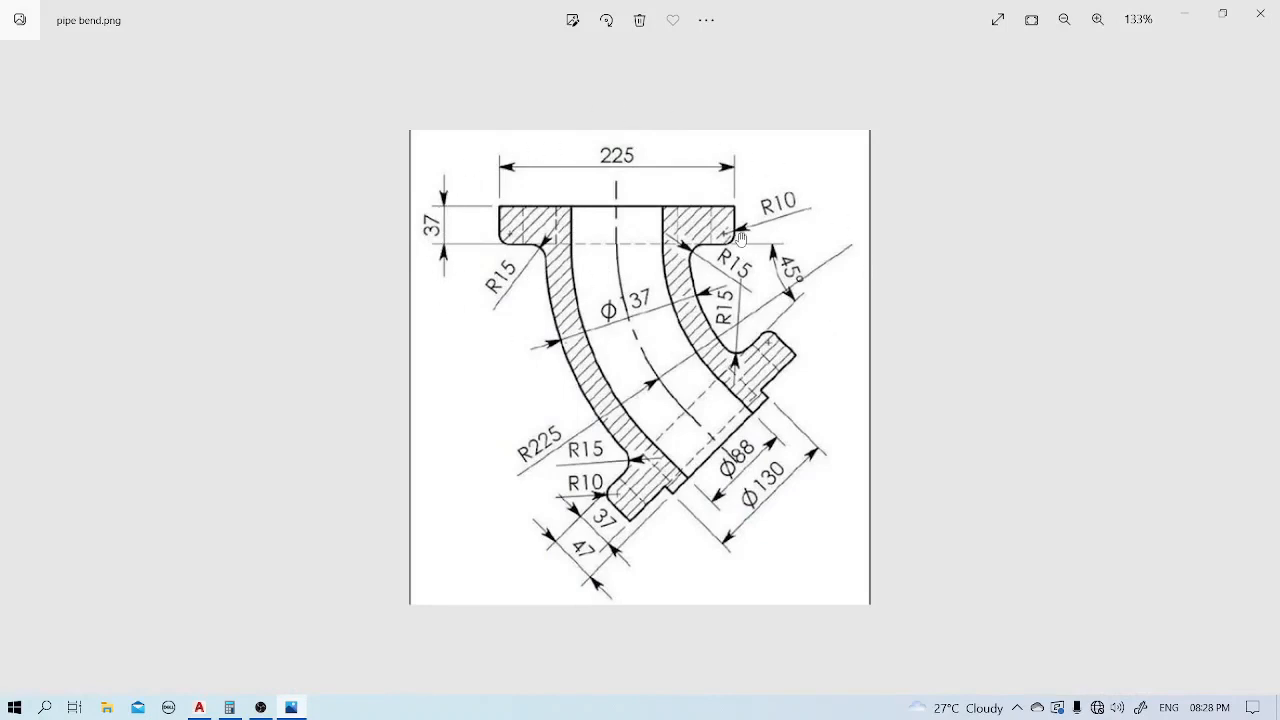
pyautogui.click(1184, 14)
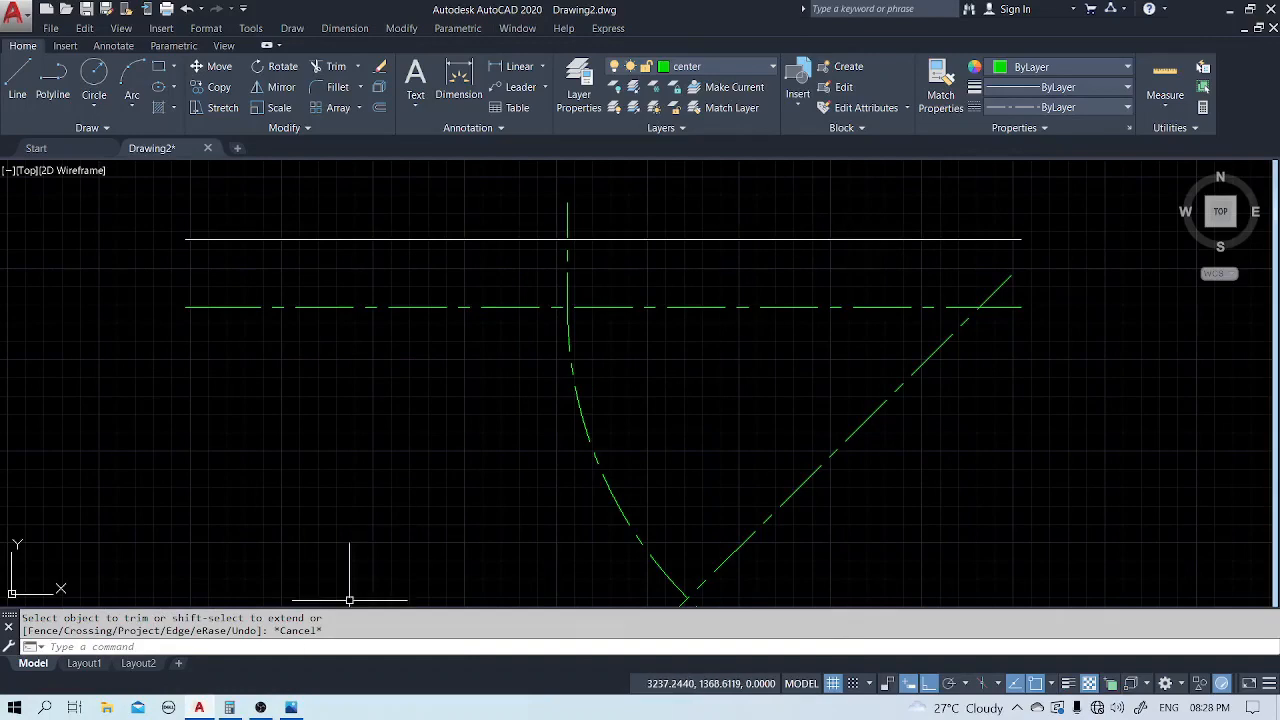
pyautogui.click(230, 707)
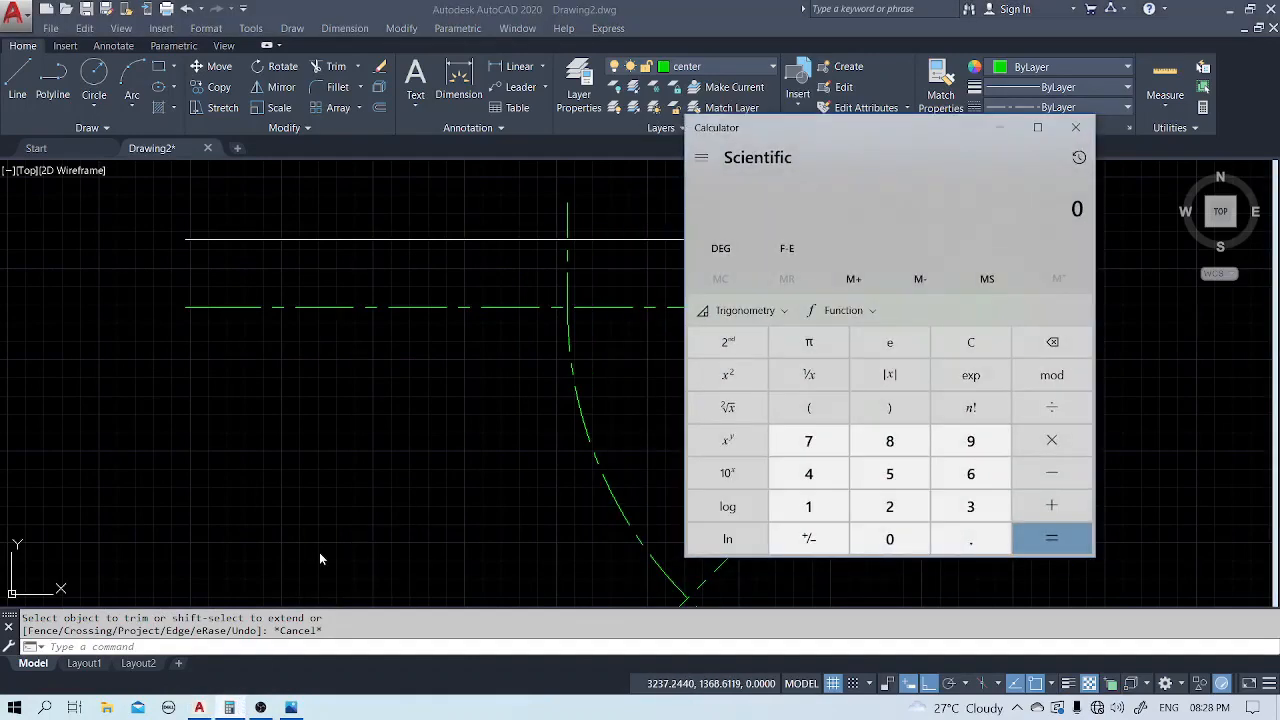
pyautogui.write('225/2')
pyautogui.press('Return')
pyautogui.click(1004, 131)
# Offset the vertical centre line 112.5 mm to both sides for the top flange's ends.
pyautogui.write('o')
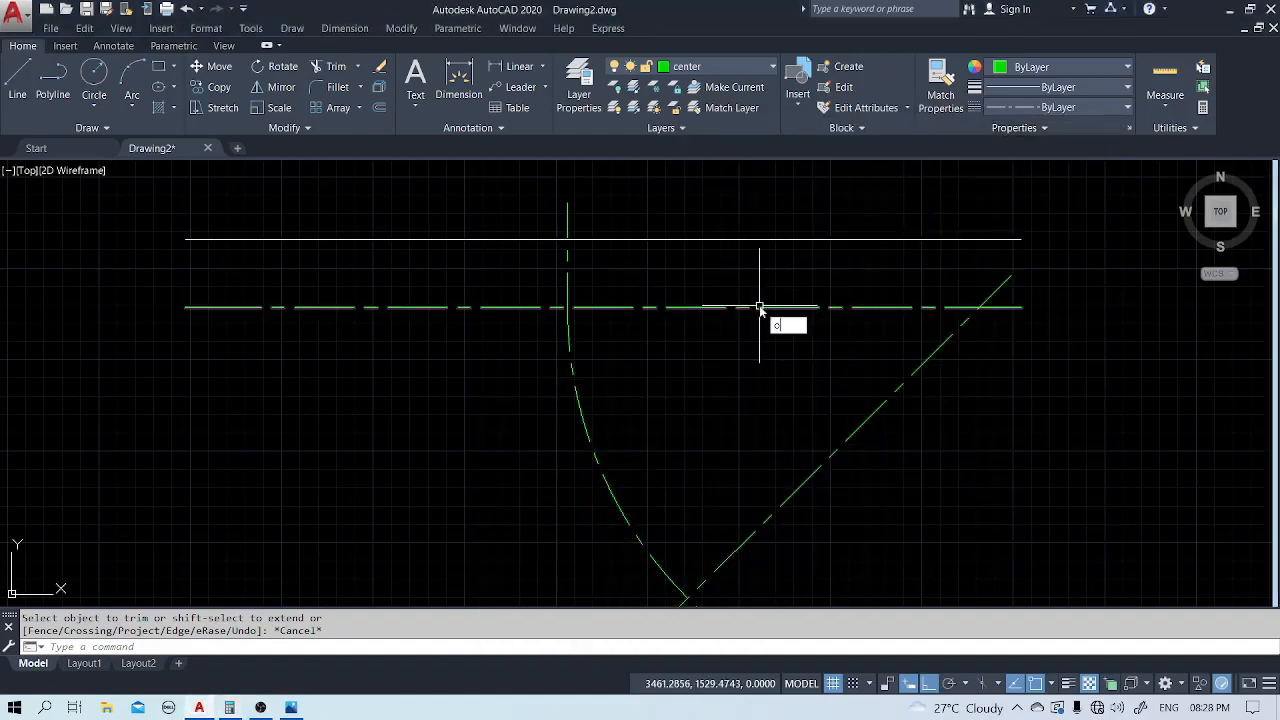
pyautogui.press('Return')
pyautogui.write('112')
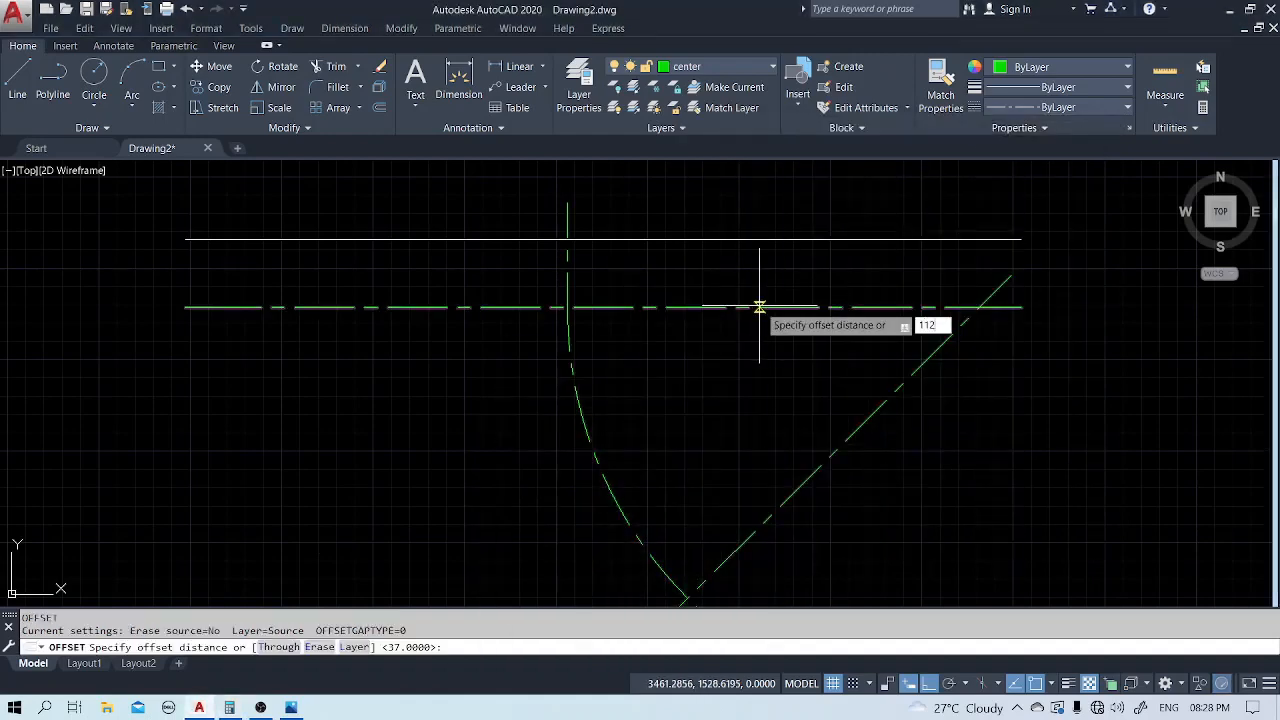
pyautogui.write('.5')
pyautogui.press('Return')
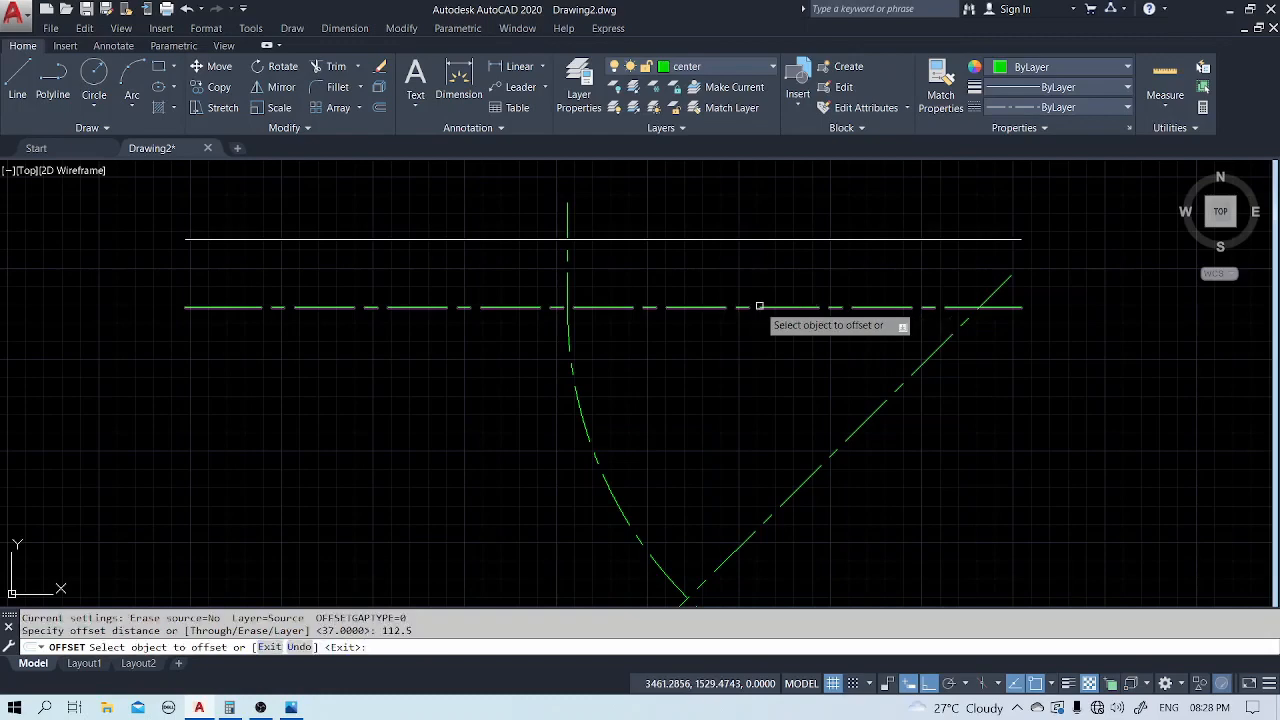
pyautogui.click(567, 221)
pyautogui.click(650, 212)
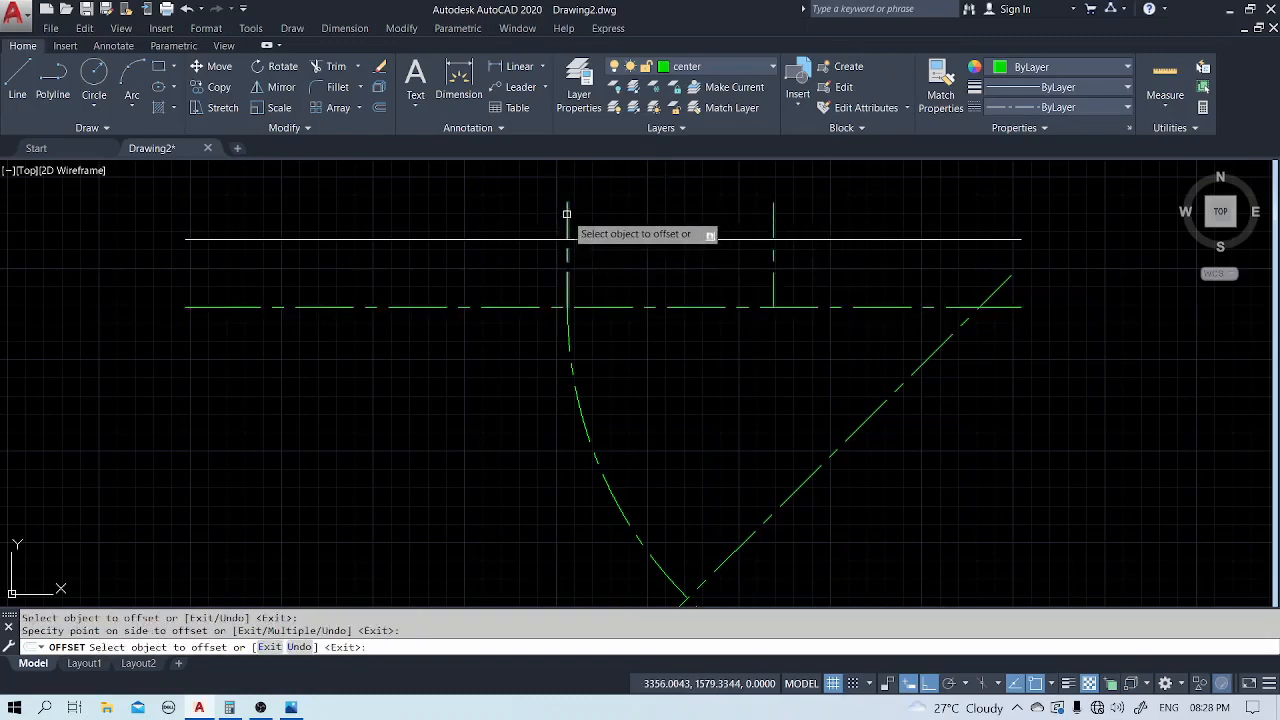
pyautogui.click(567, 218)
pyautogui.click(507, 213)
pyautogui.press('Escape')
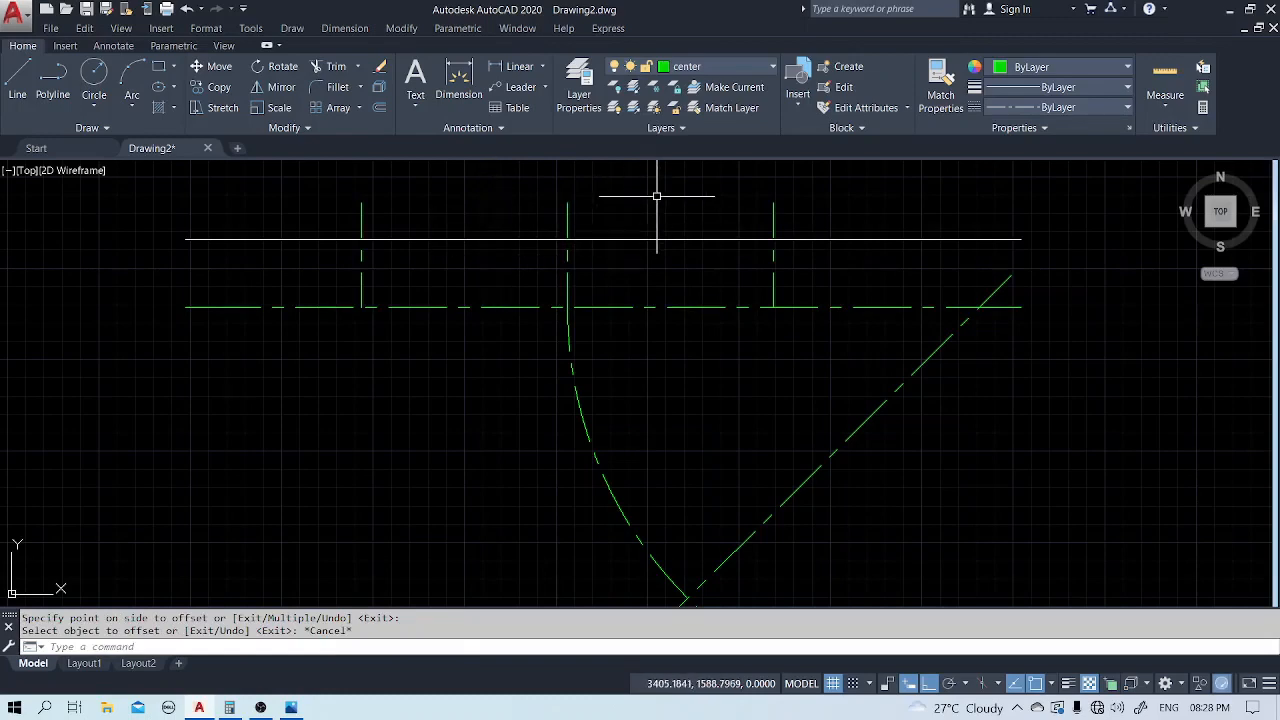
# Match the properties of the flange's top line onto both offset vertical lines.
pyautogui.write('m')
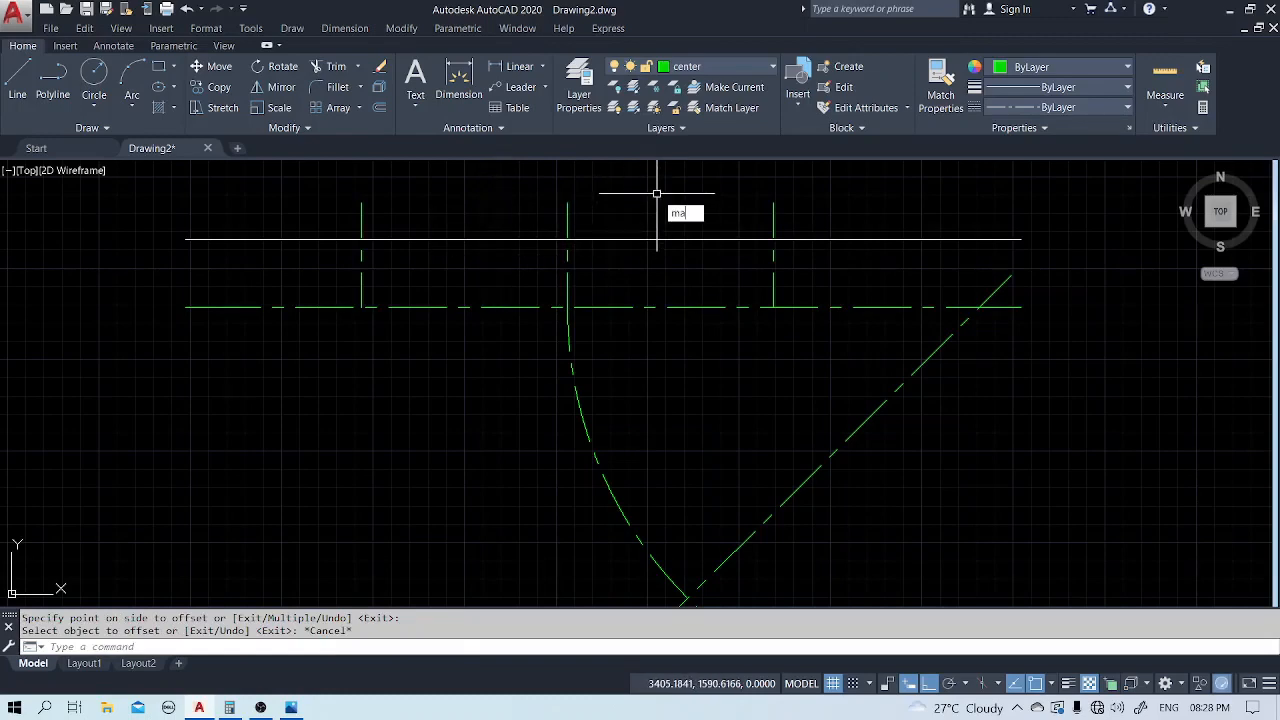
pyautogui.write('a')
pyautogui.press('Return')
pyautogui.click(633, 240)
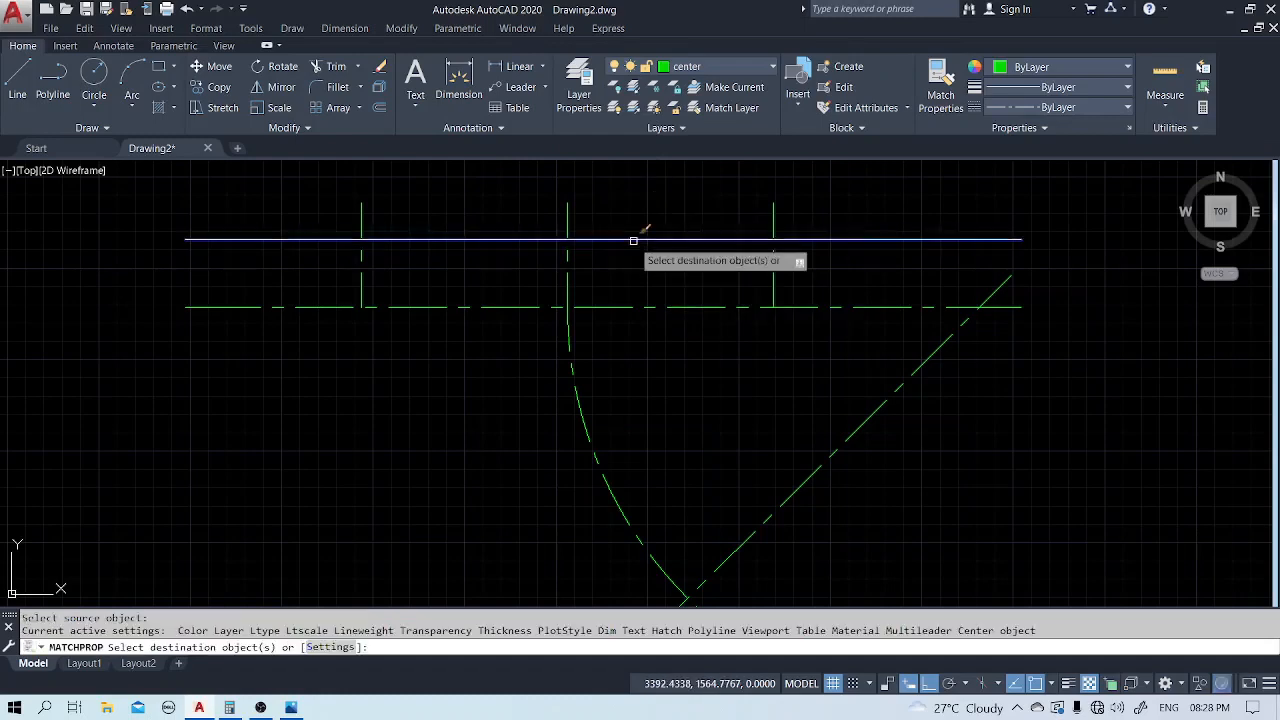
pyautogui.click(772, 206)
pyautogui.click(360, 216)
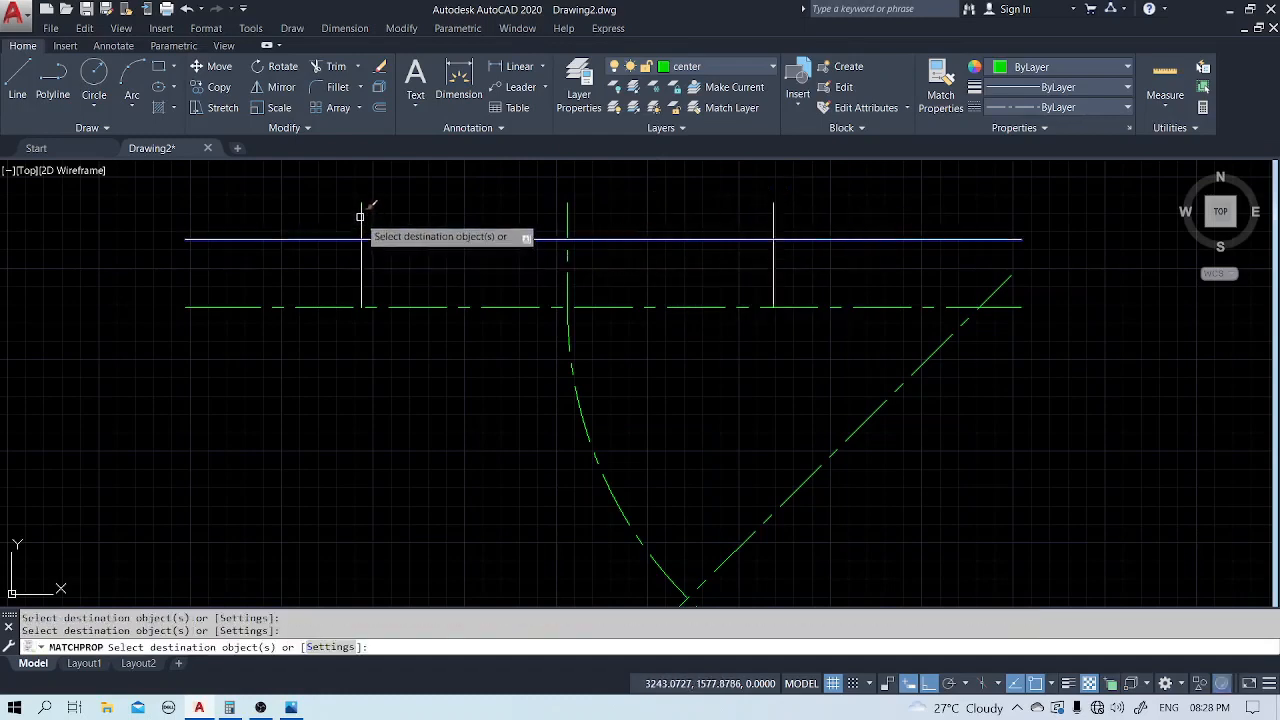
pyautogui.press('Escape')
# Trim the top line outside the flange ends and the vertical end lines above it to square the upper corners.
pyautogui.write('tr')
pyautogui.press('Return')
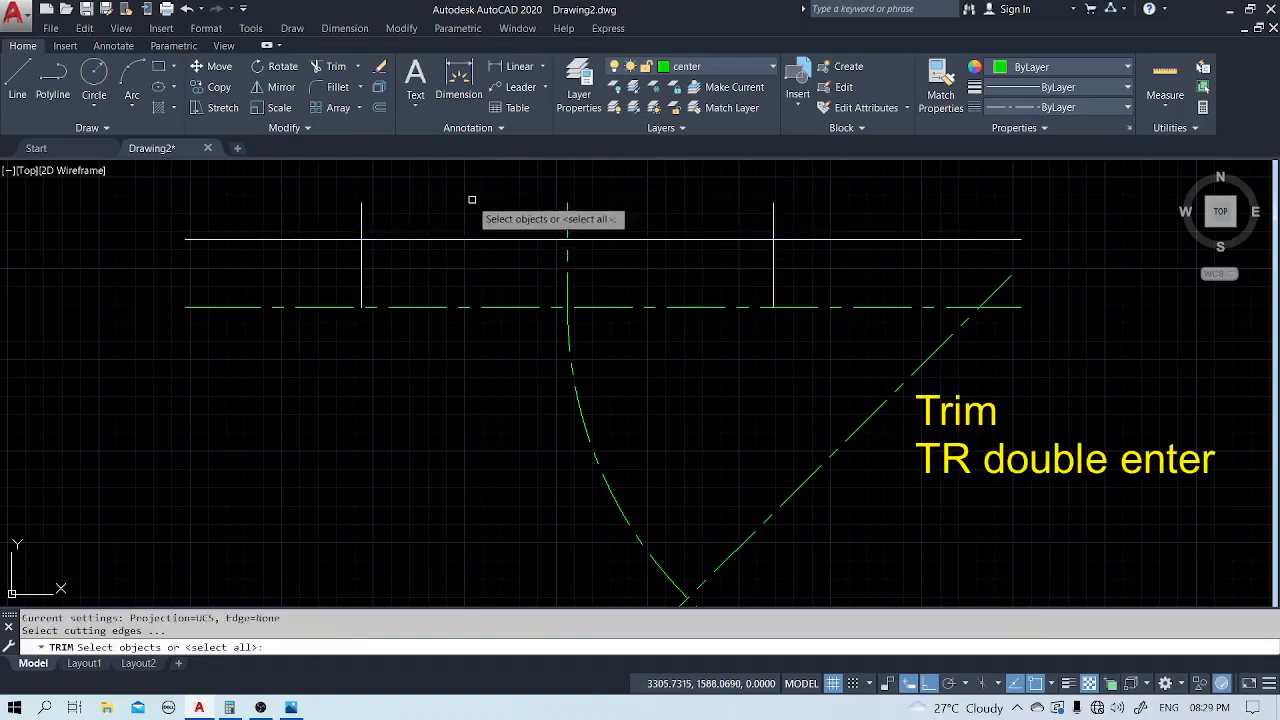
pyautogui.press('Return')
pyautogui.click(305, 240)
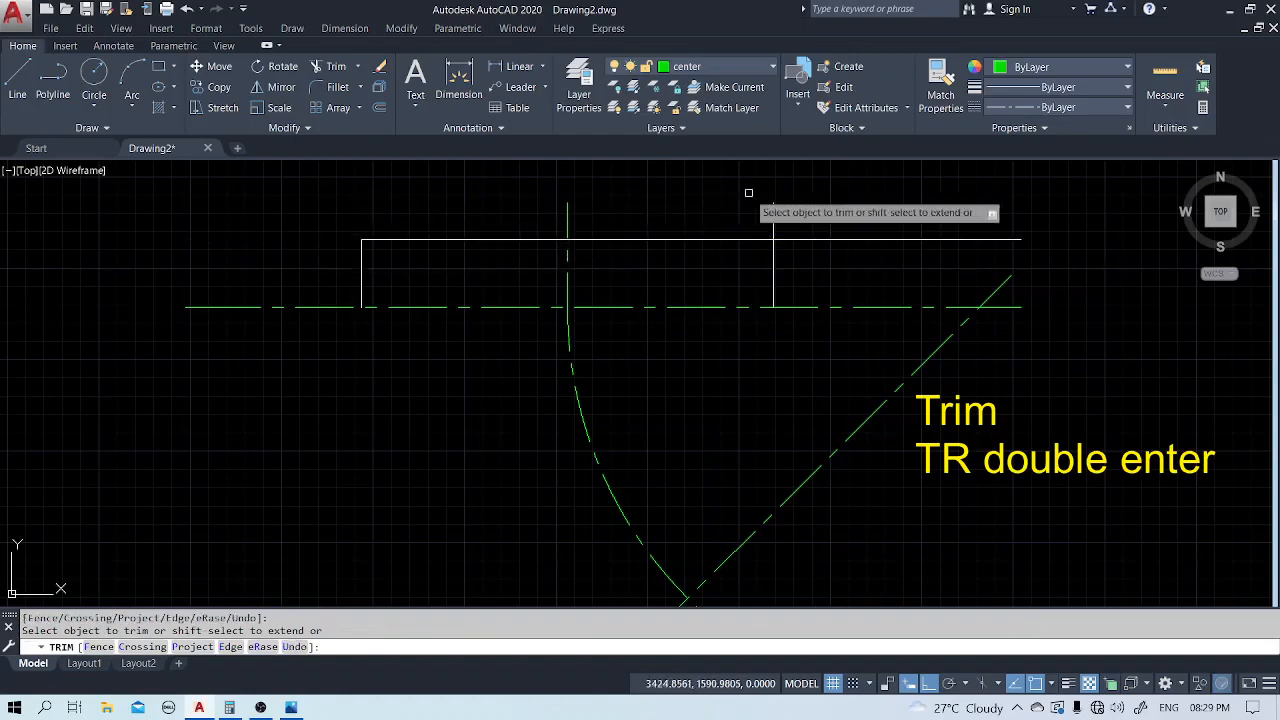
pyautogui.click(825, 239)
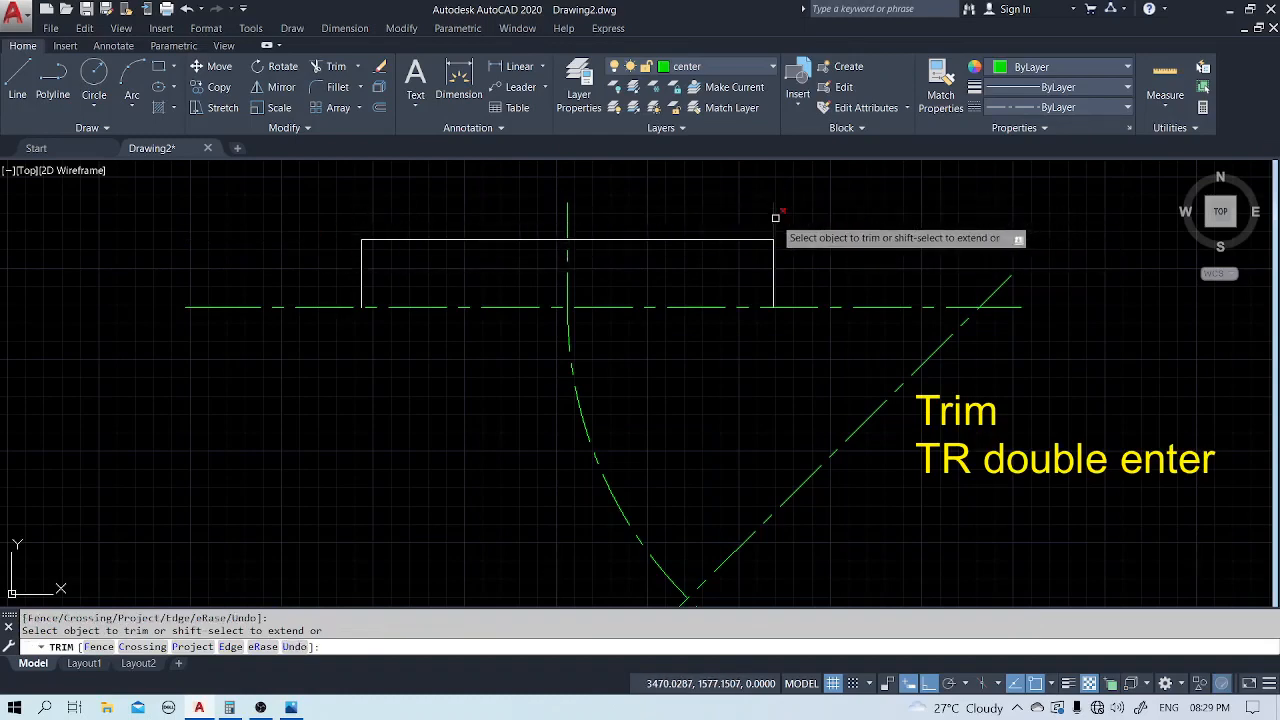
pyautogui.press('Escape')
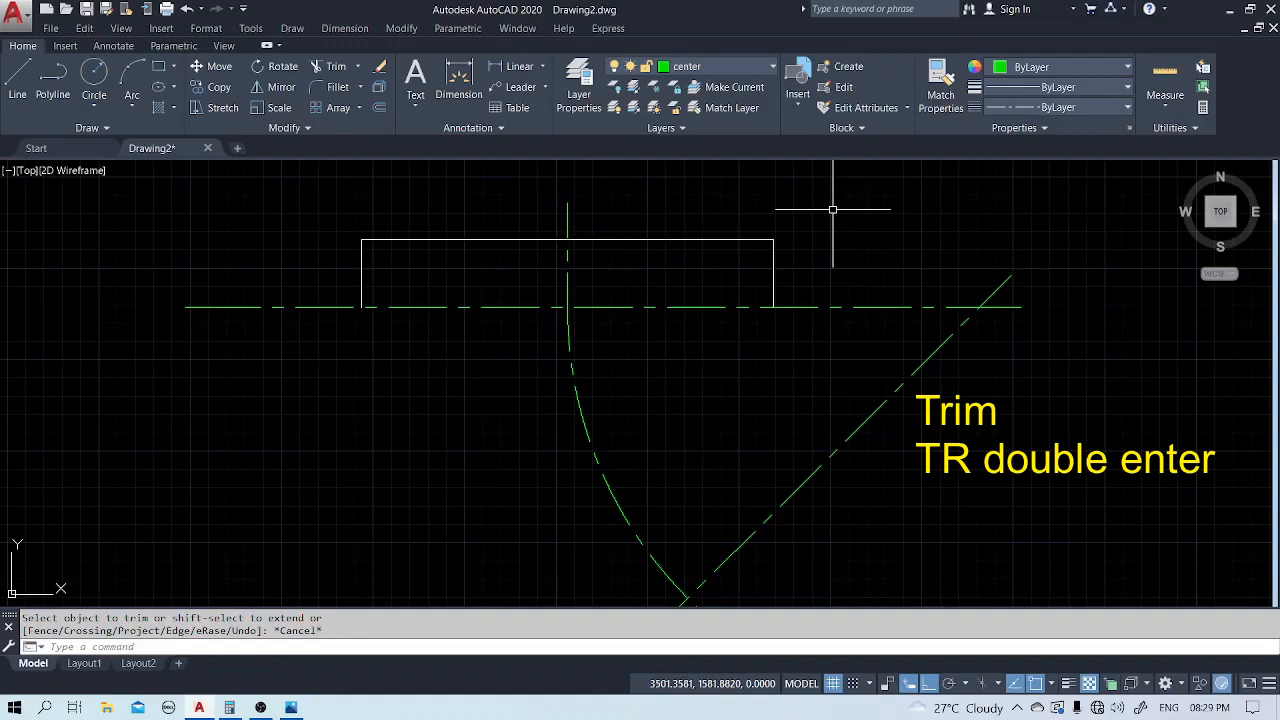
# Check the pipe's outer diameter in the reference image and compute 137/2 in Calculator.
pyautogui.click(291, 707)
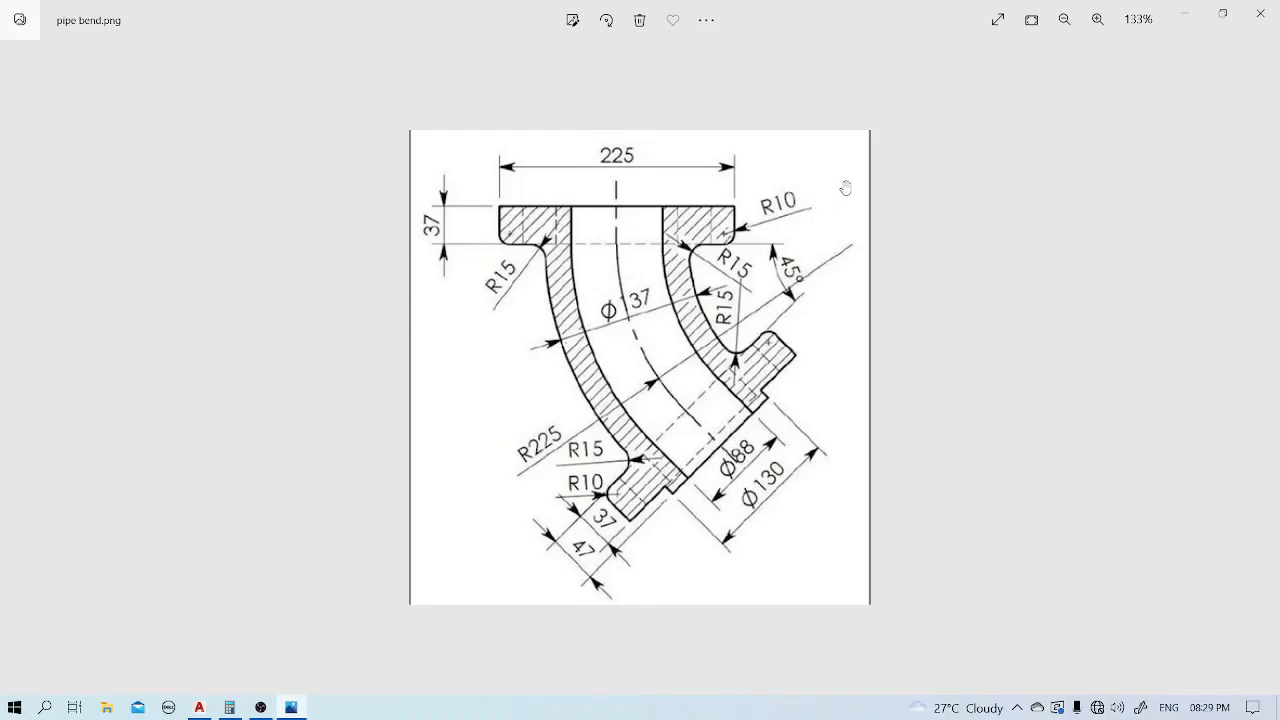
pyautogui.click(1184, 13)
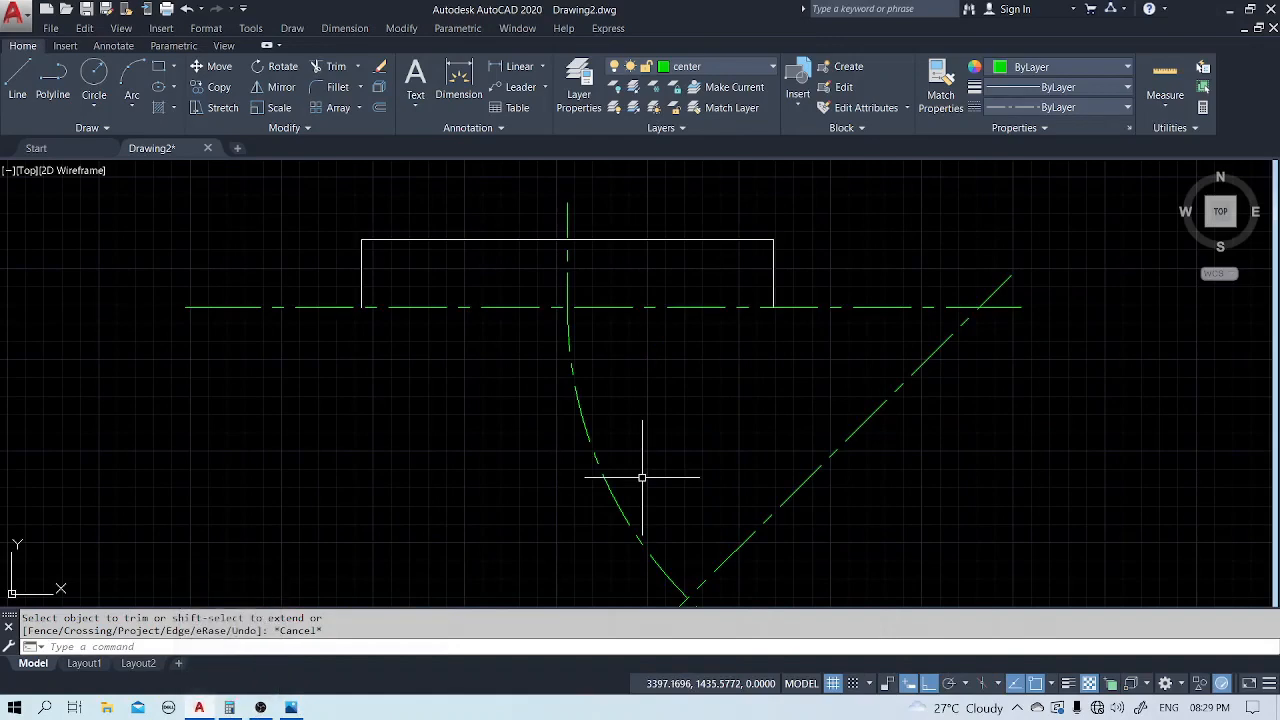
pyautogui.click(229, 707)
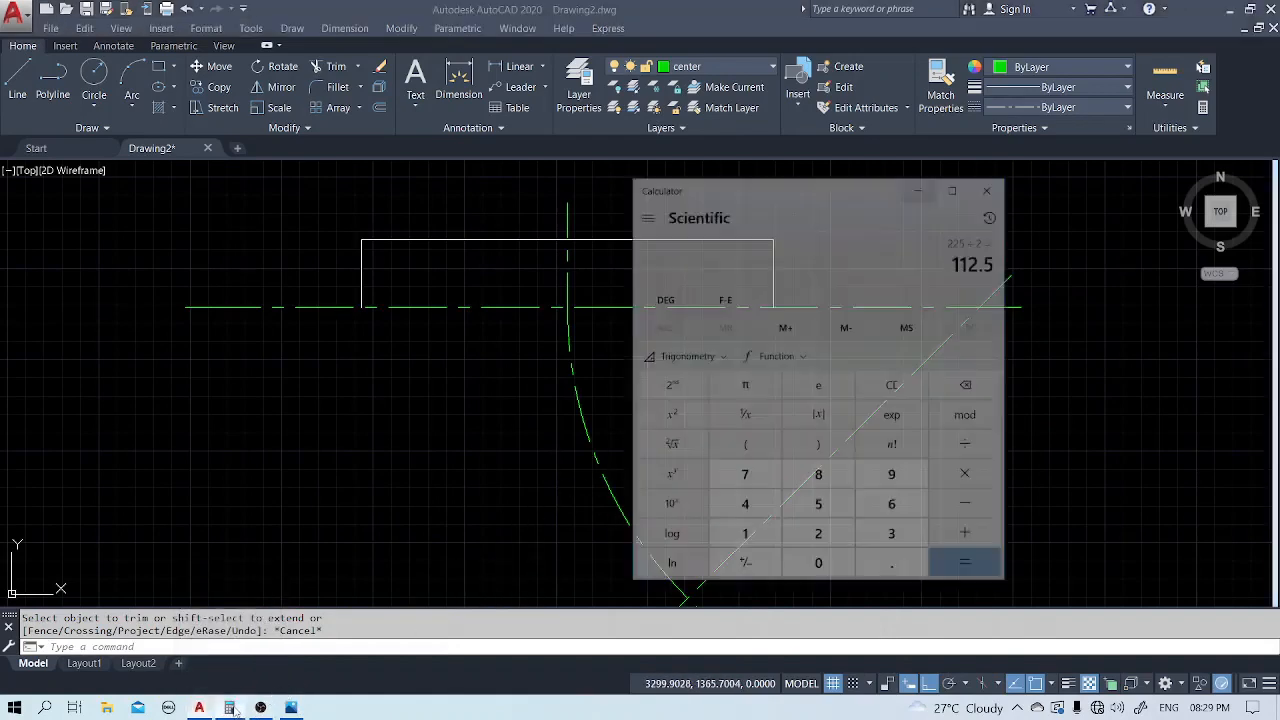
pyautogui.write('137')
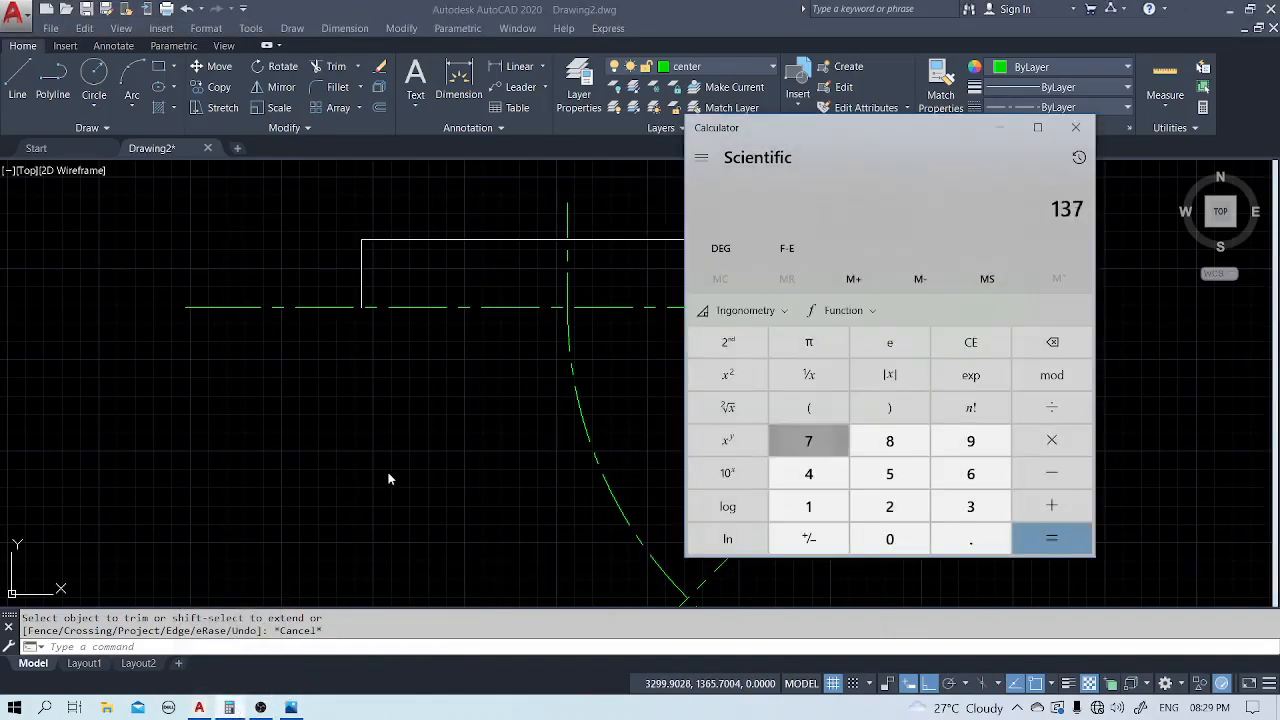
pyautogui.write(' ÷ 2')
pyautogui.press('Return')
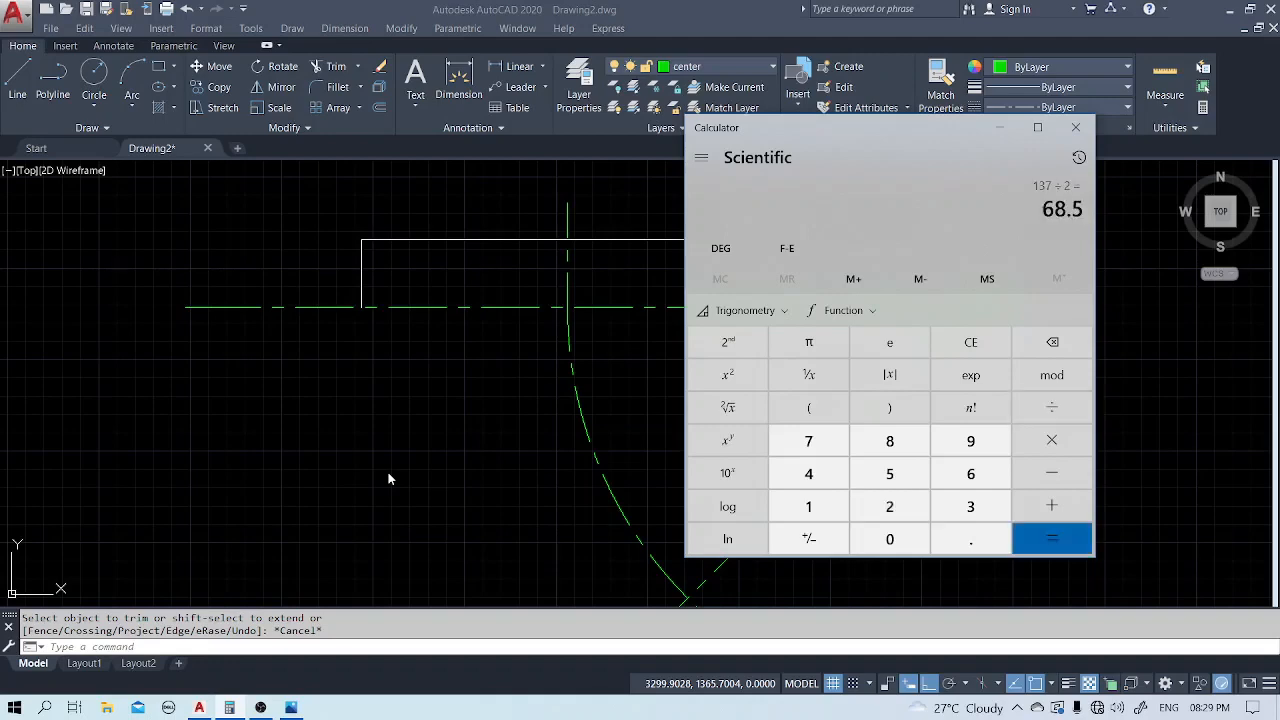
pyautogui.click(999, 127)
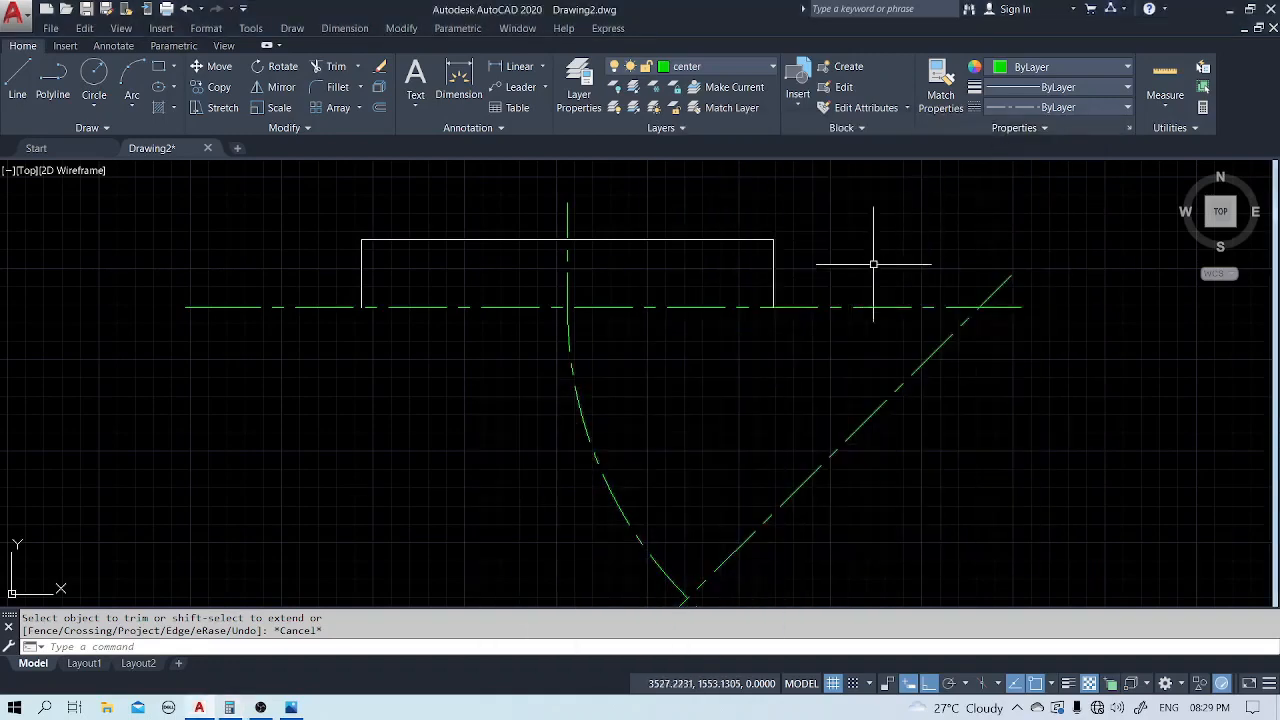
# Offset the R225 centre arc 68.5 mm to both sides for the pipe's outer walls.
pyautogui.write('o')
pyautogui.press('Return')
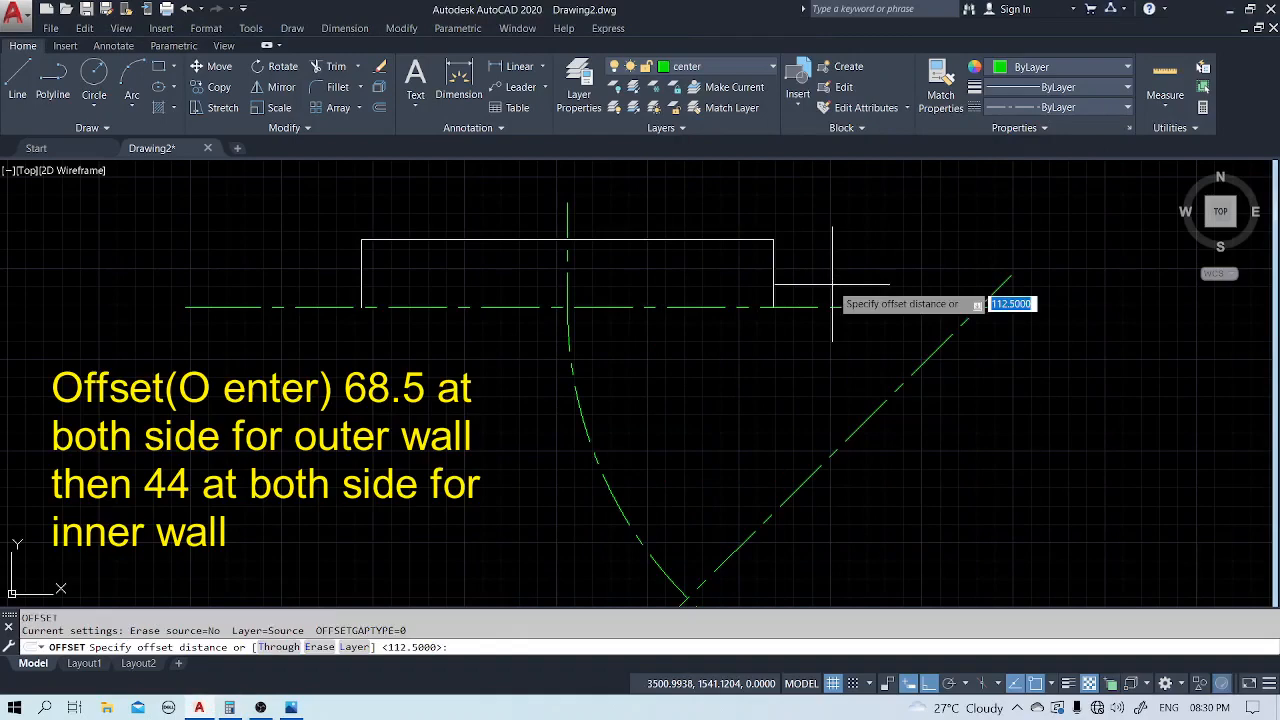
pyautogui.write('68.5')
pyautogui.press('Return')
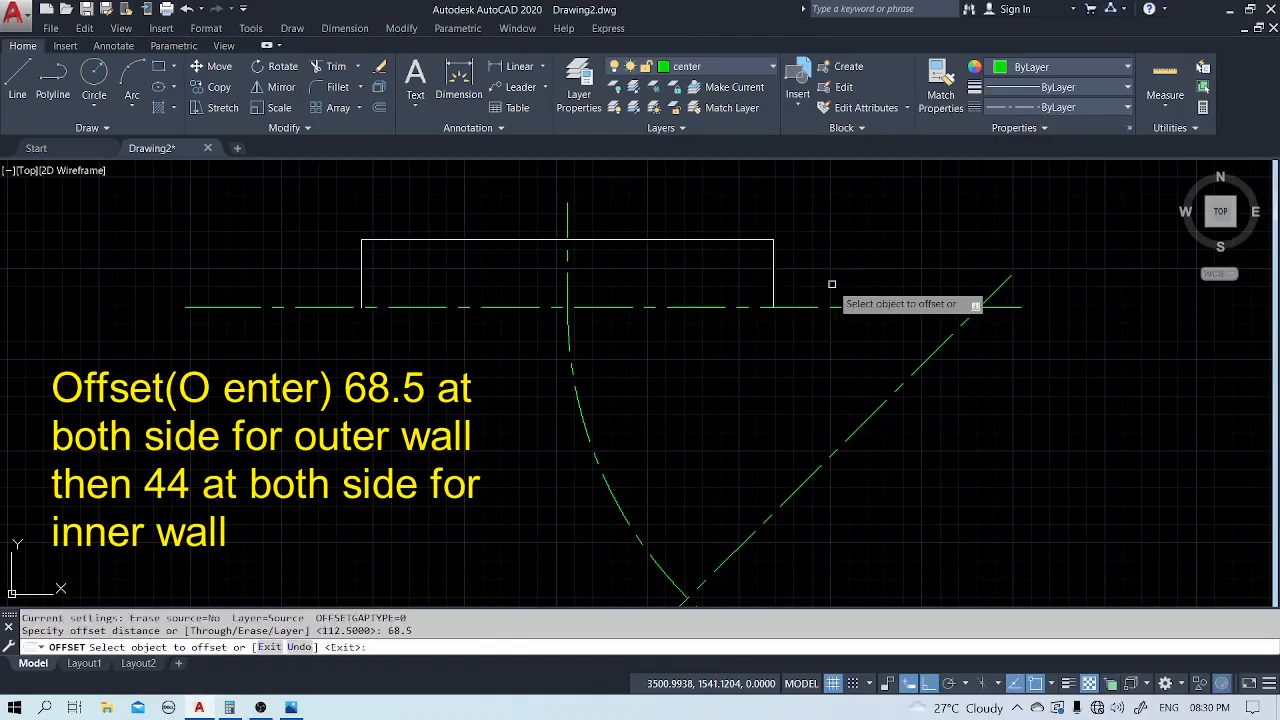
pyautogui.click(583, 415)
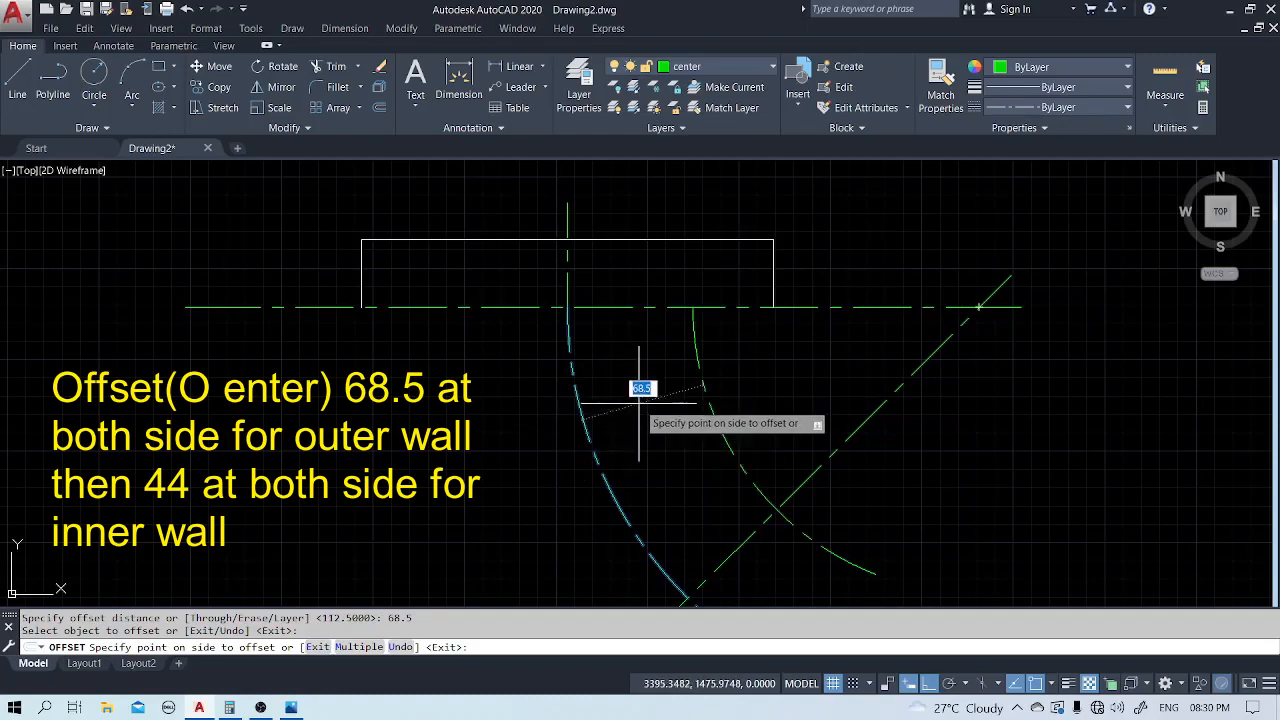
pyautogui.click(639, 403)
pyautogui.click(585, 425)
pyautogui.click(516, 454)
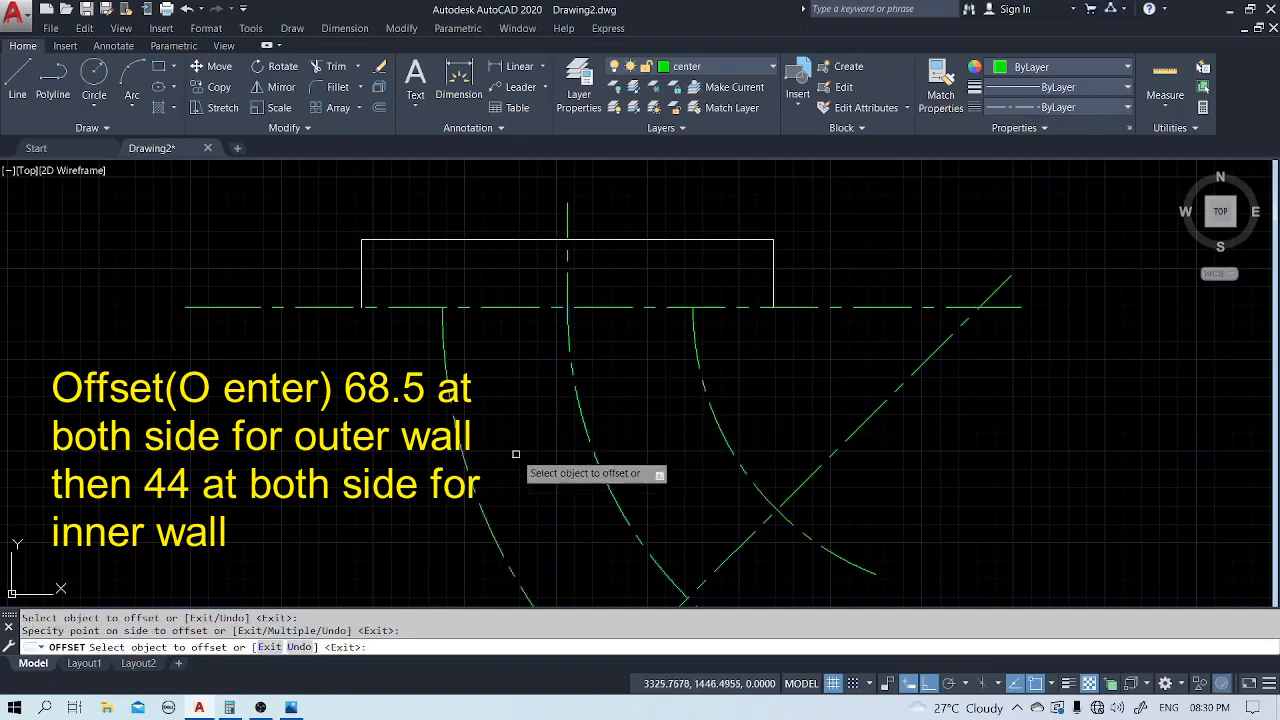
pyautogui.press('Escape')
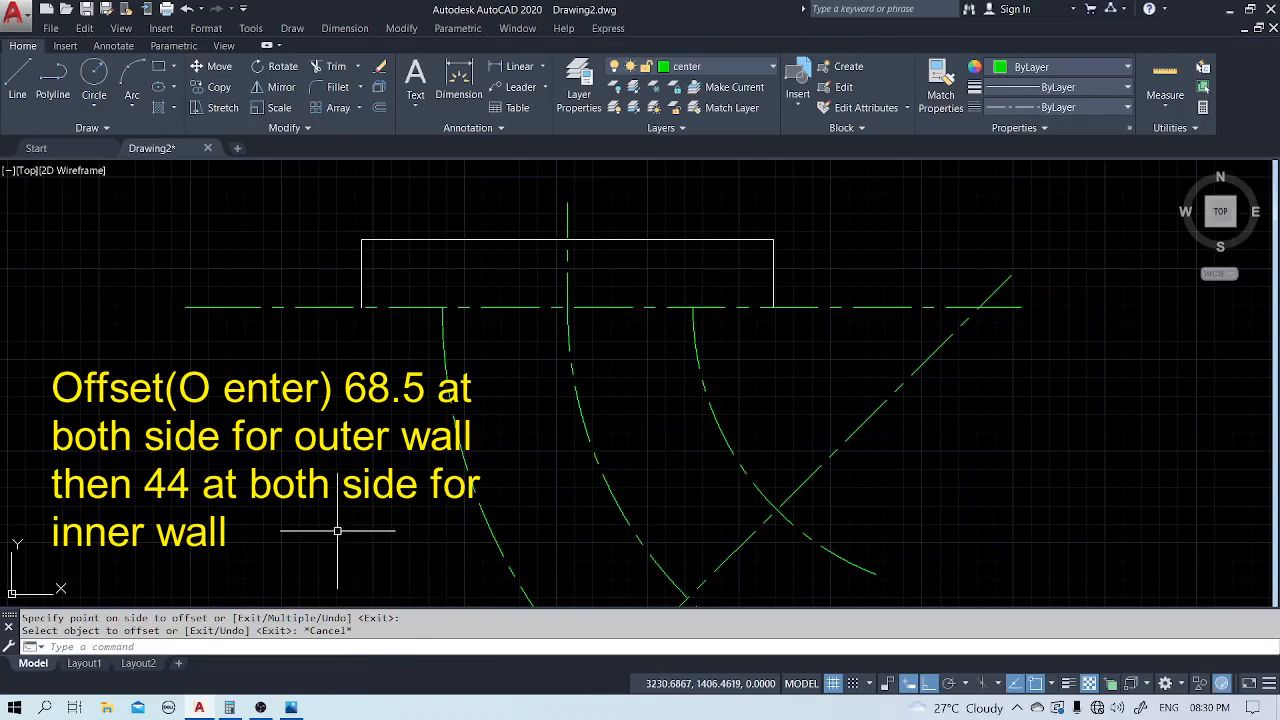
# Offset the centre arc 44 mm to both sides for the pipe's inner walls.
pyautogui.write('o')
pyautogui.press('Return')
pyautogui.write('44')
pyautogui.press('Return')
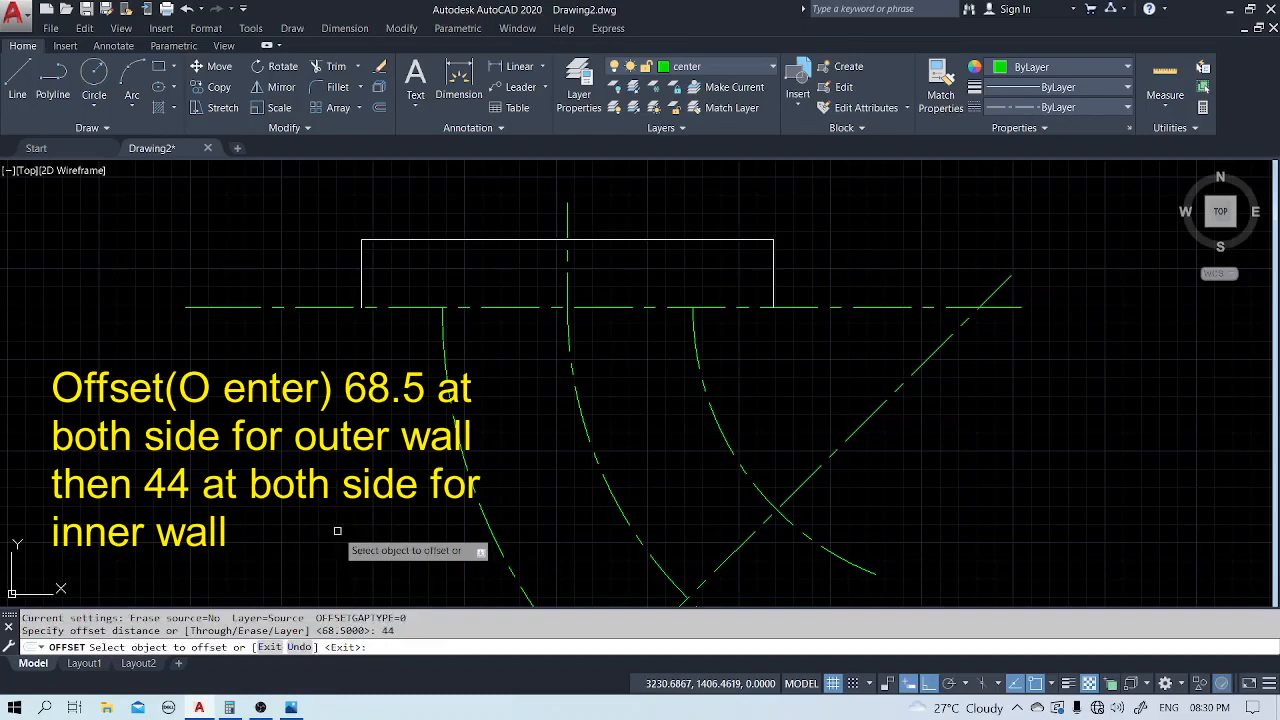
pyautogui.click(575, 405)
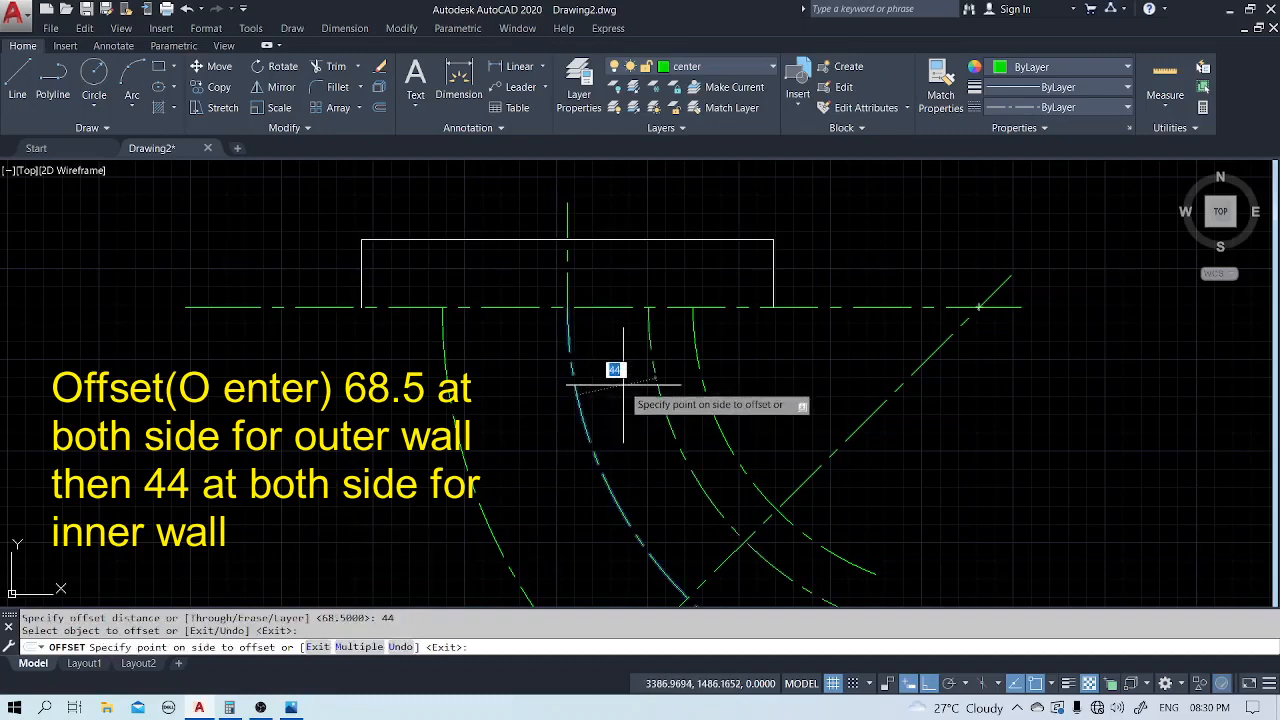
pyautogui.click(592, 385)
pyautogui.click(580, 399)
pyautogui.click(484, 432)
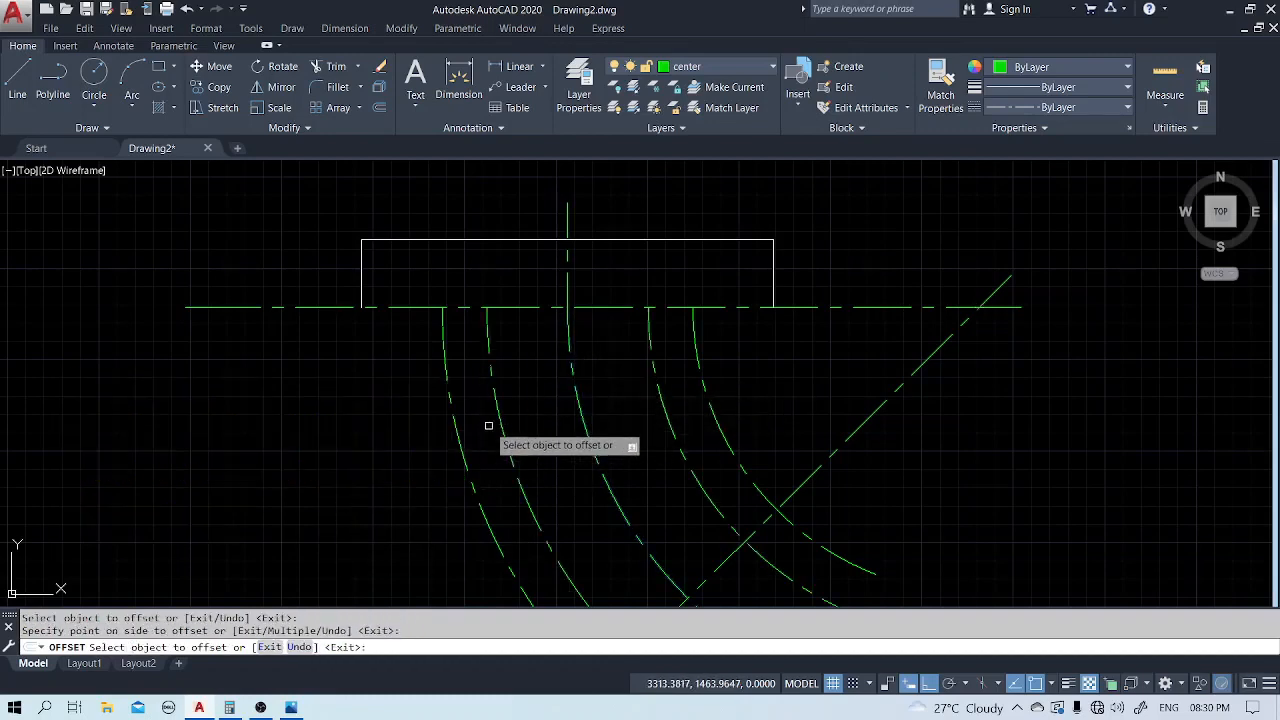
pyautogui.press('Escape')
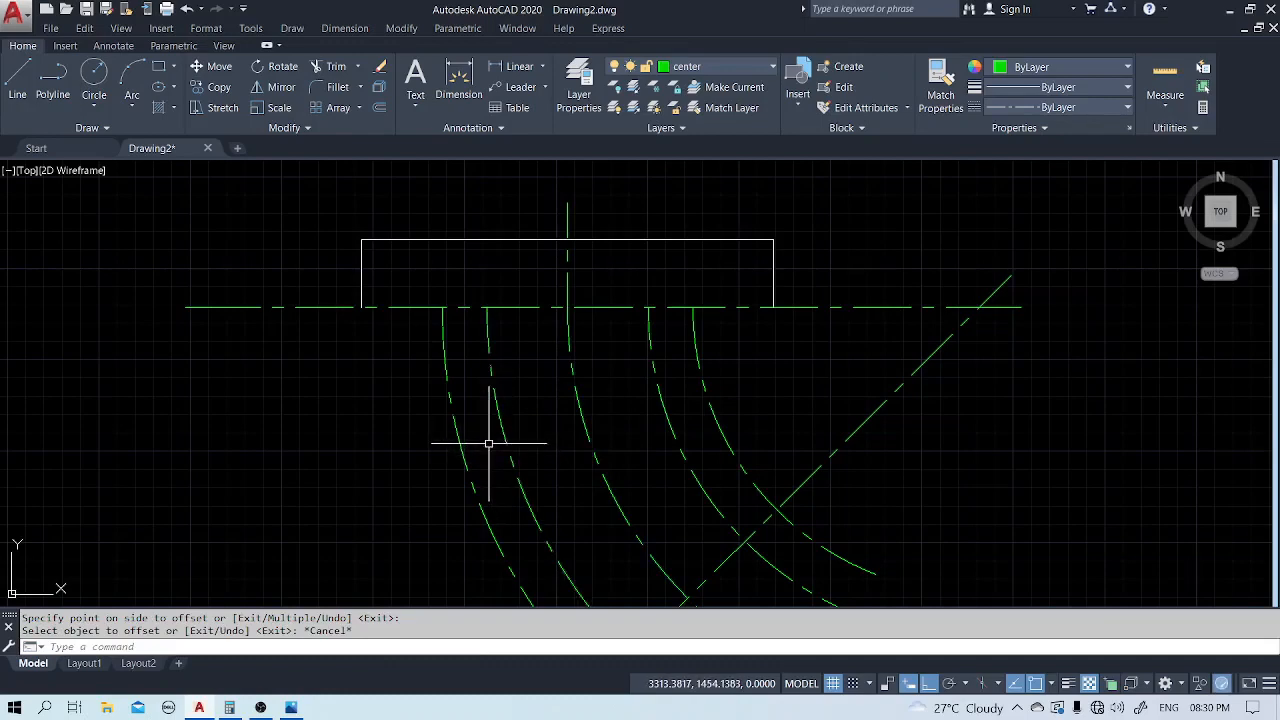
pyautogui.write('EX')
pyautogui.press('Escape')
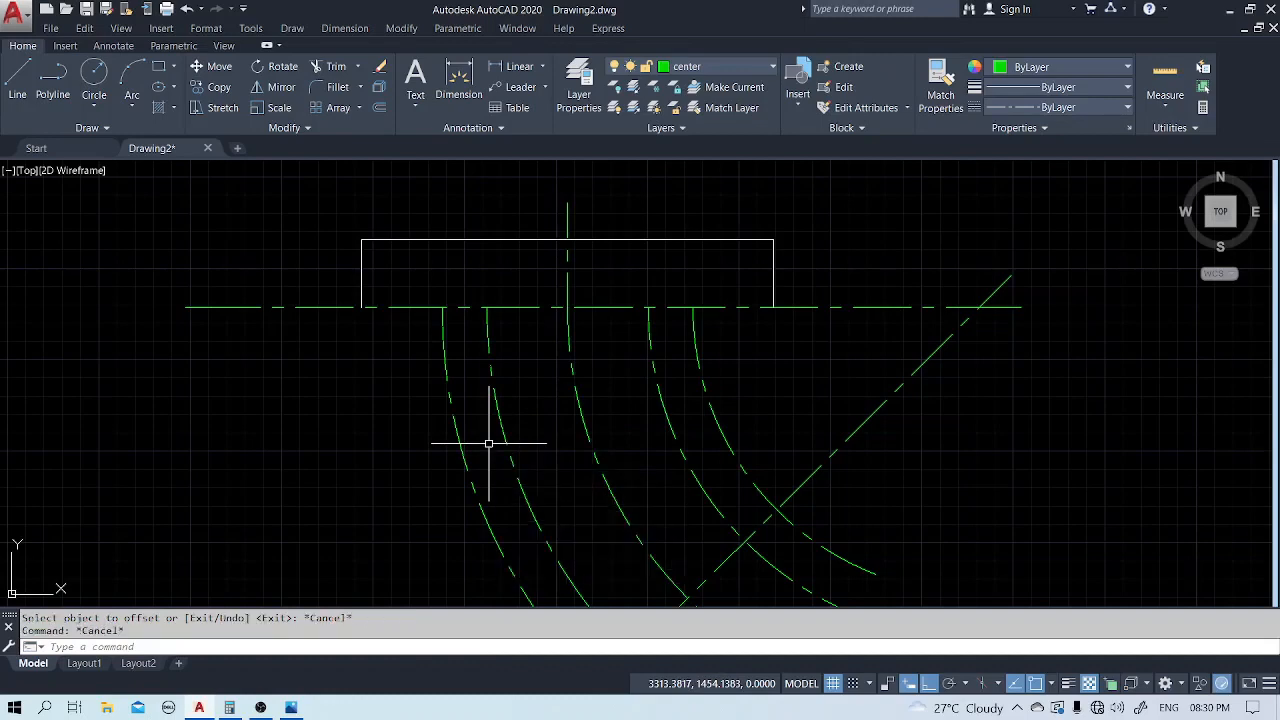
pyautogui.write('l')
pyautogui.press('Return')
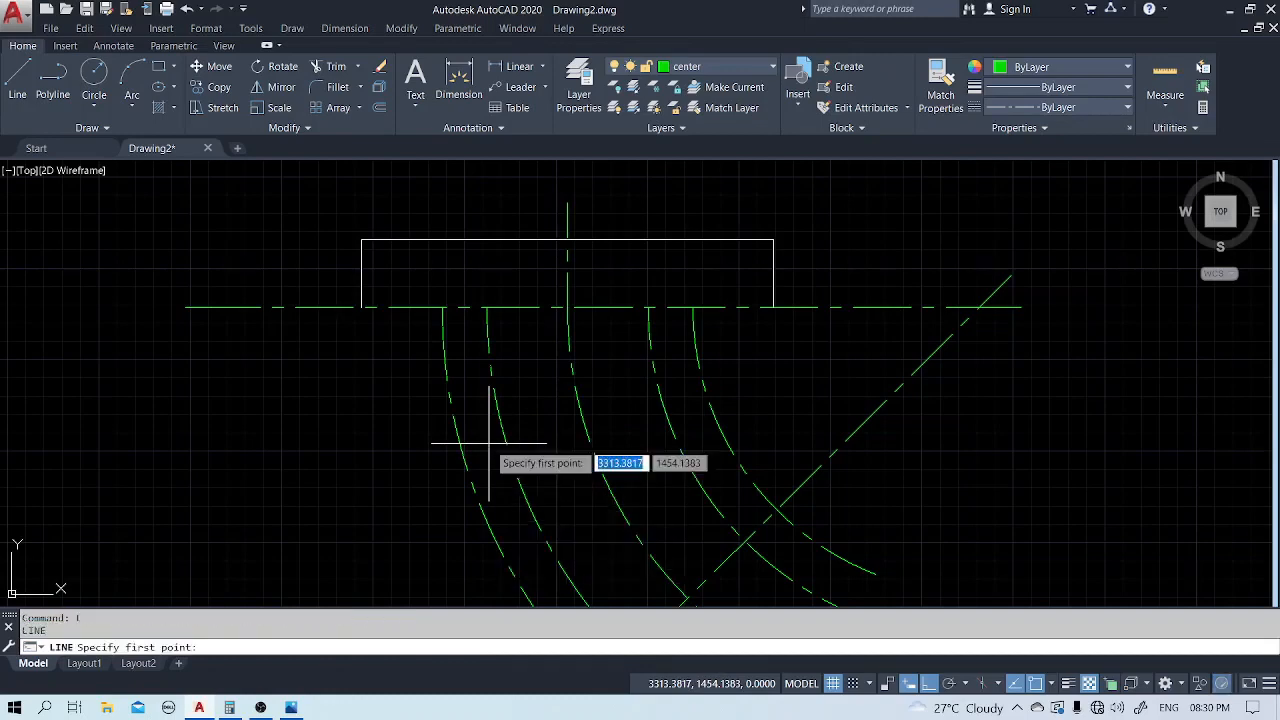
pyautogui.press('Escape')
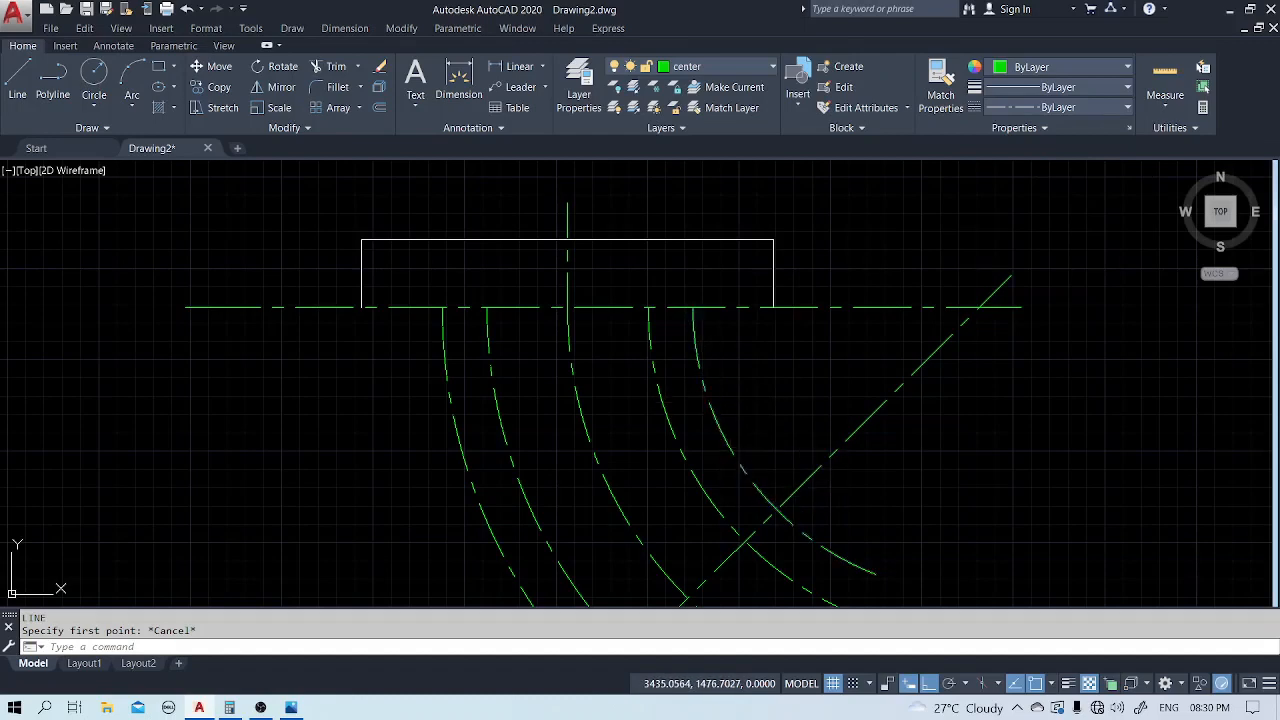
# Move the four offset wall arcs to the object layer and make that layer current.
pyautogui.click(712, 400)
pyautogui.click(667, 427)
pyautogui.click(543, 451)
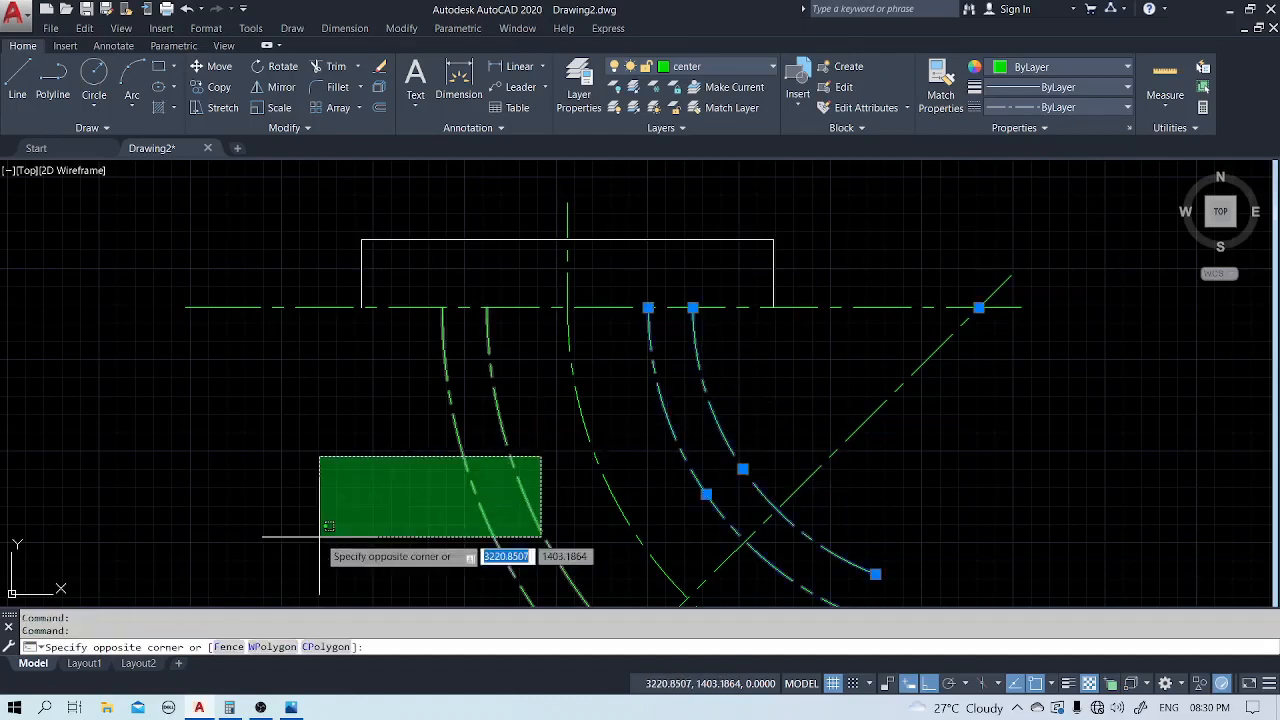
pyautogui.click(313, 525)
pyautogui.click(672, 66)
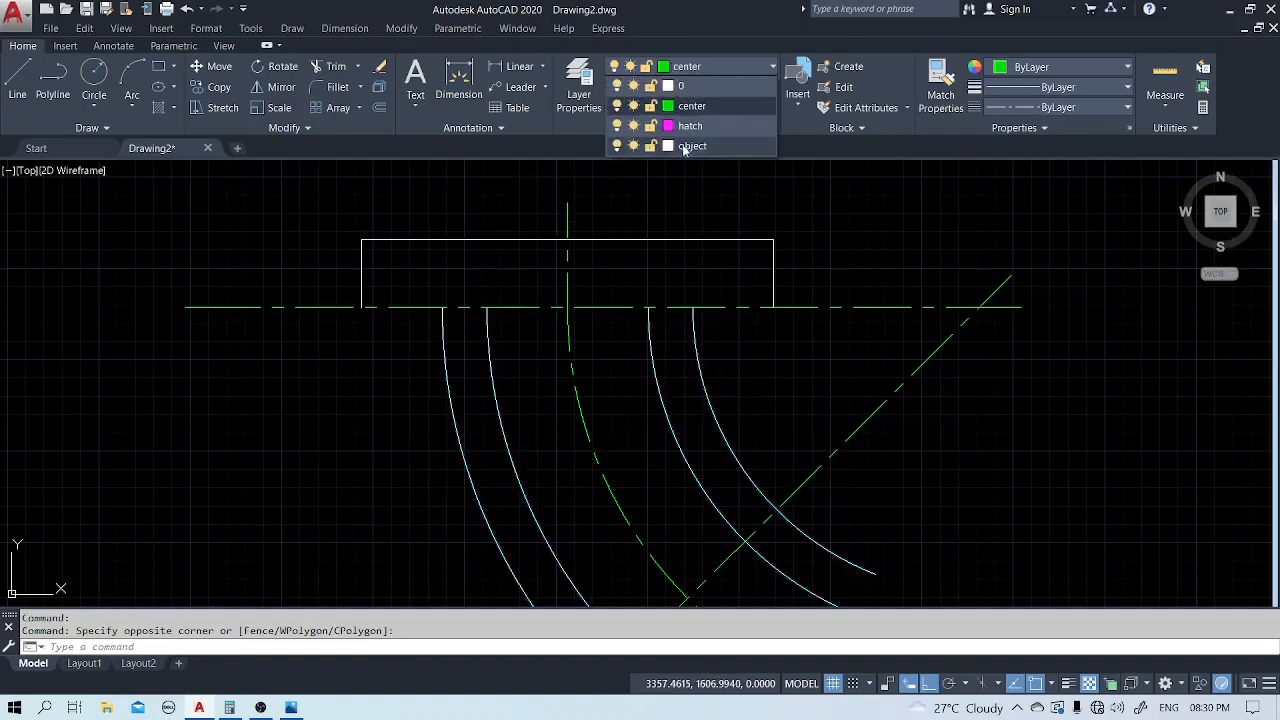
pyautogui.click(690, 146)
pyautogui.press('Escape')
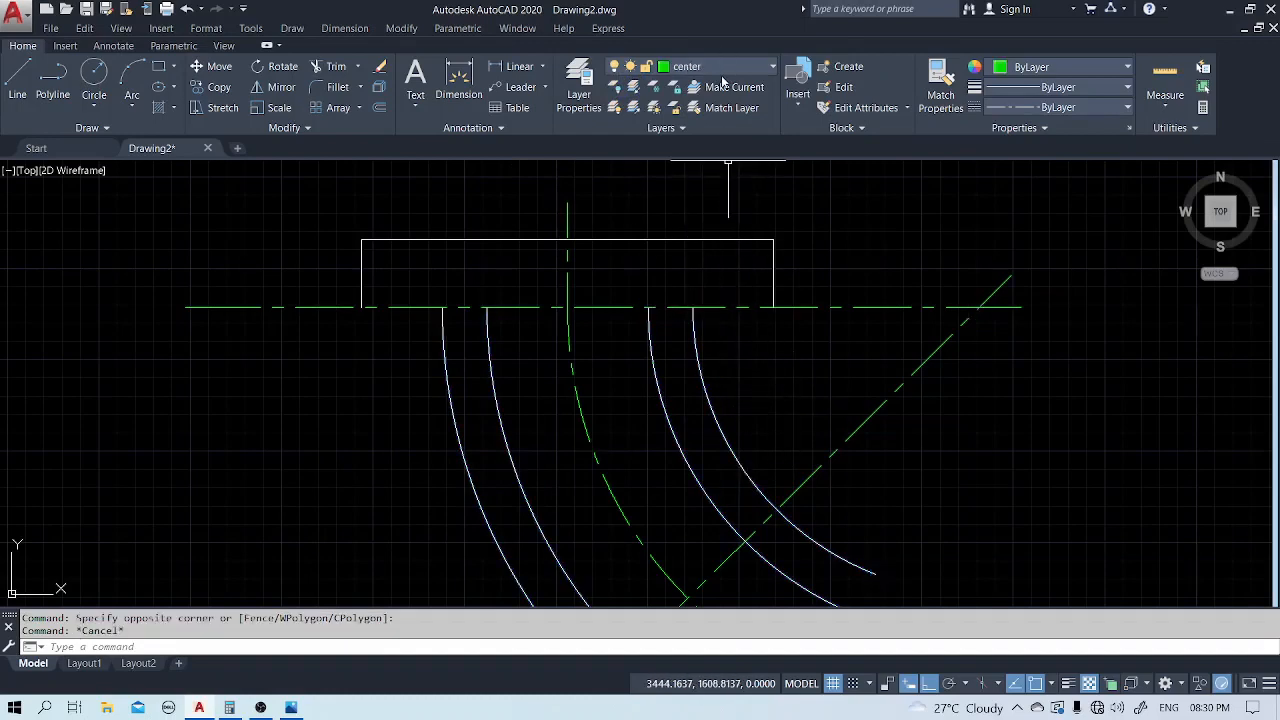
pyautogui.click(716, 68)
pyautogui.click(689, 149)
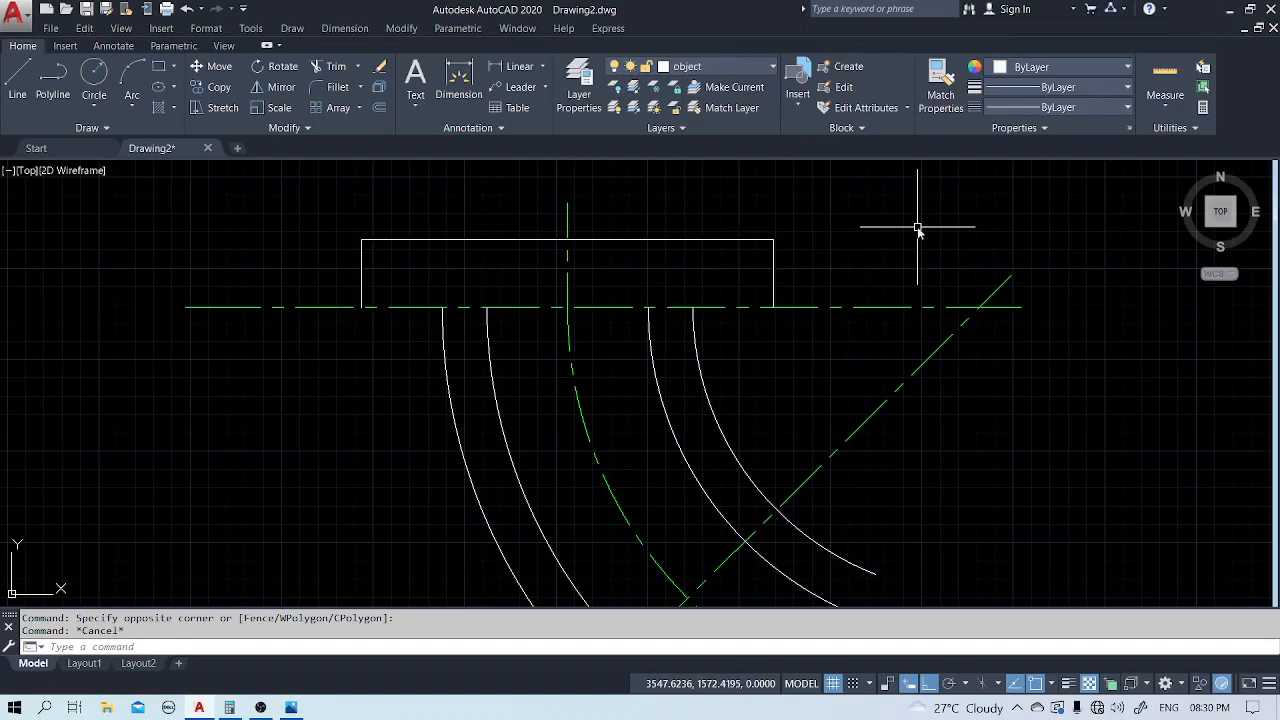
# Draw vertical lines from the upper ends of both inner wall arcs to the flange's top line.
pyautogui.write('l')
pyautogui.press('Return')
pyautogui.click(648, 307)
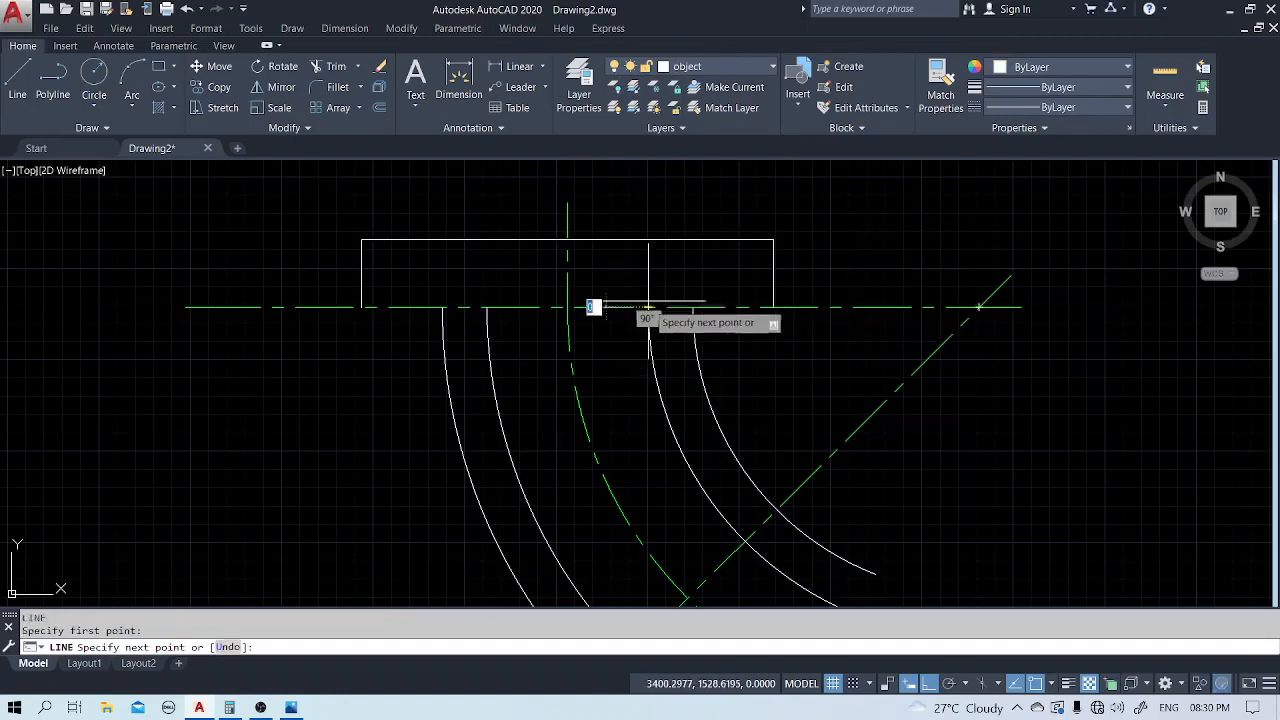
pyautogui.click(648, 240)
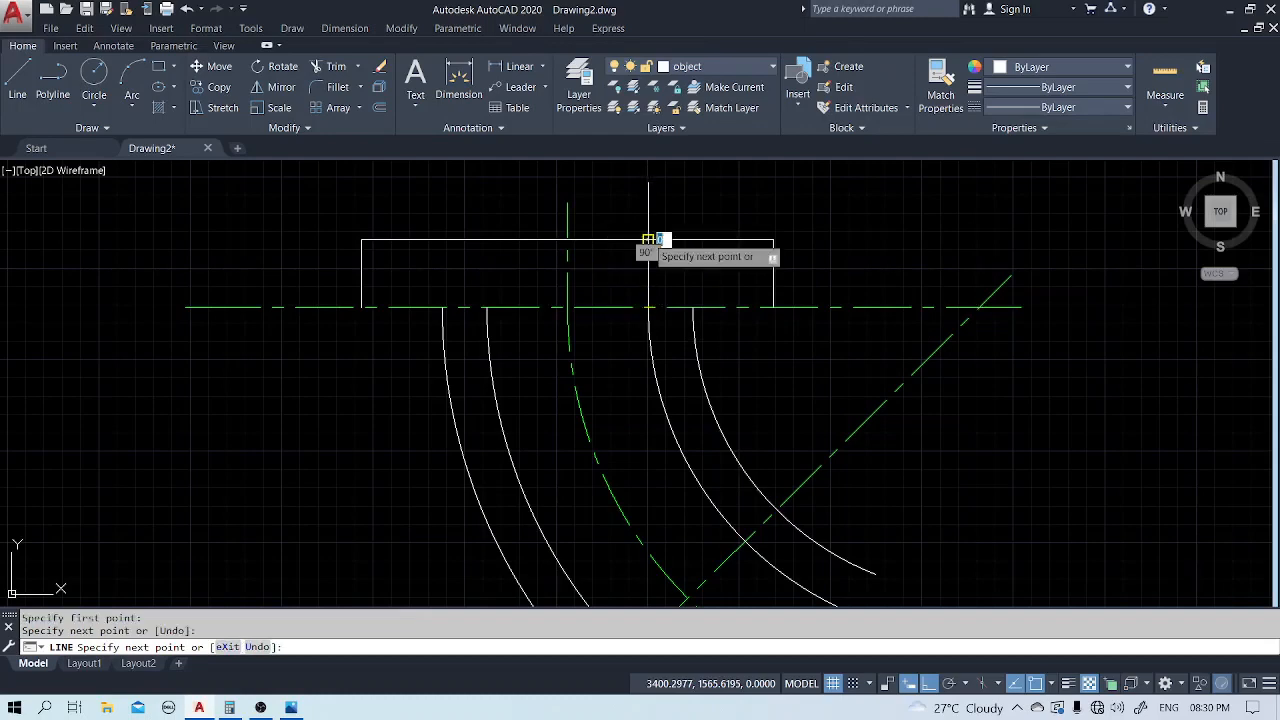
pyautogui.press('Return')
pyautogui.press('Return')
pyautogui.click(487, 307)
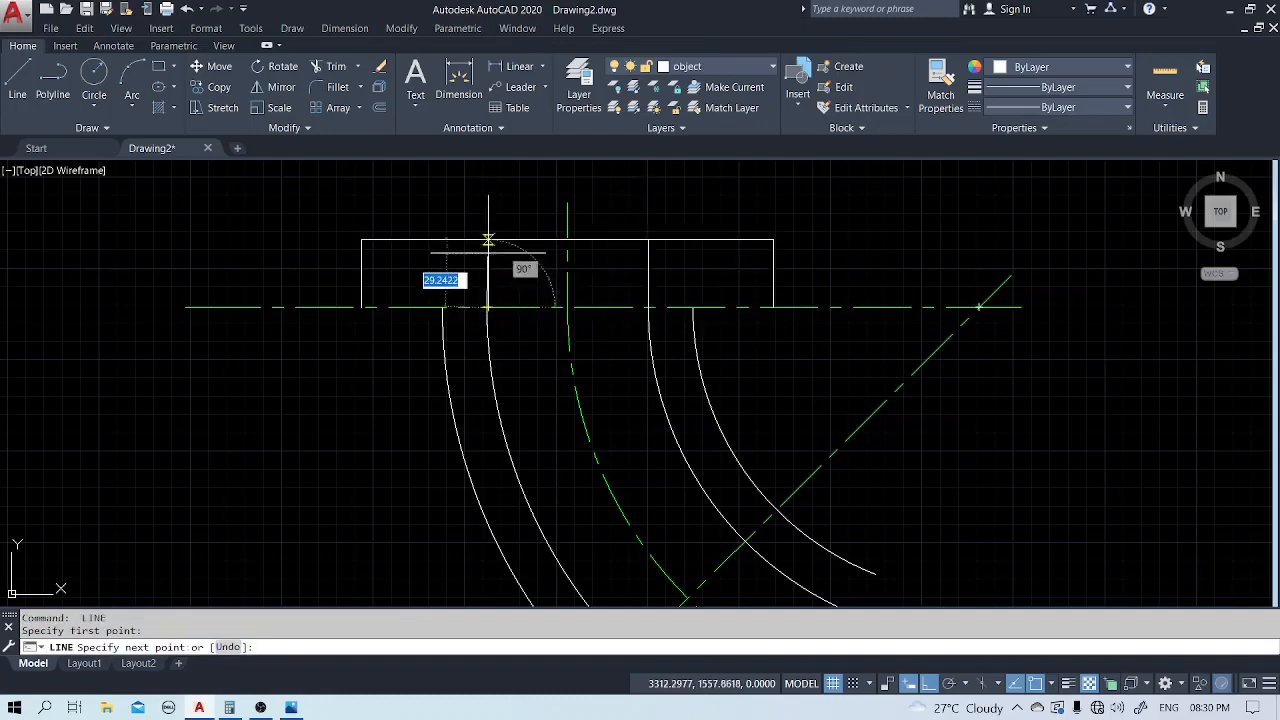
pyautogui.click(487, 240)
pyautogui.press('Return')
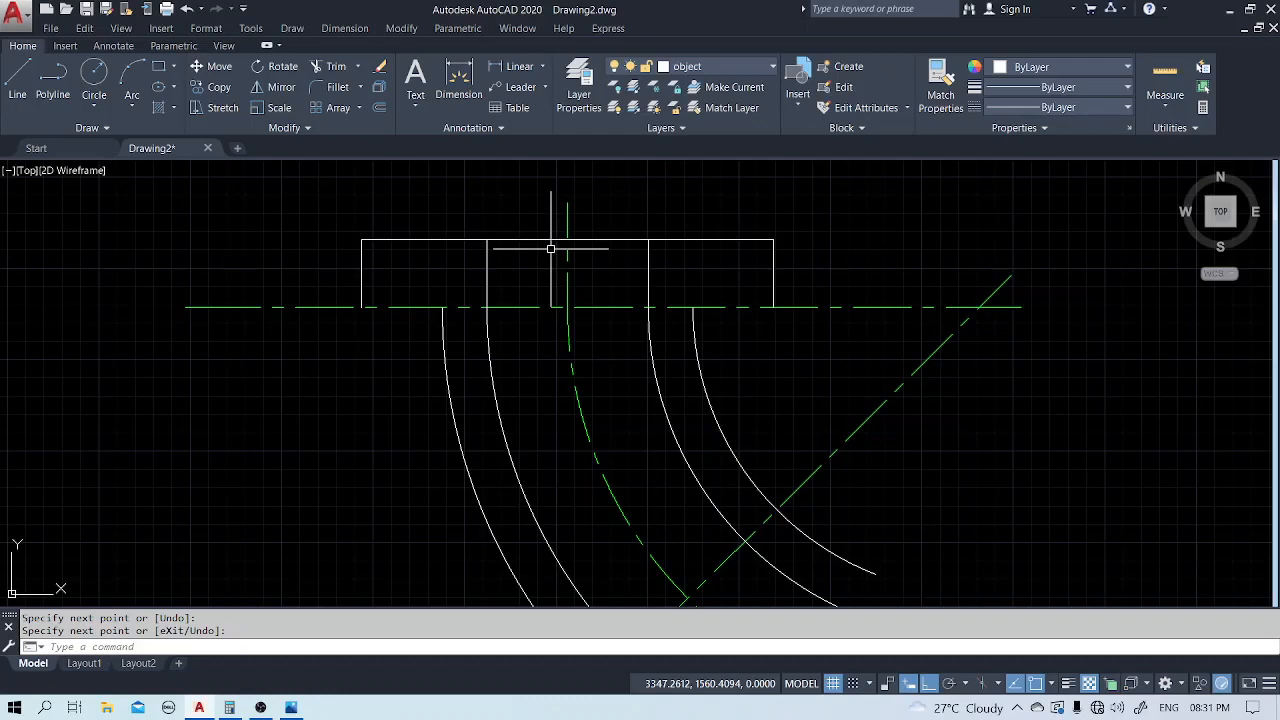
# Close the flange's underside with horizontal lines from the outer wall arcs' upper ends to the lower ends of the flange sides.
pyautogui.write('l')
pyautogui.press('Return')
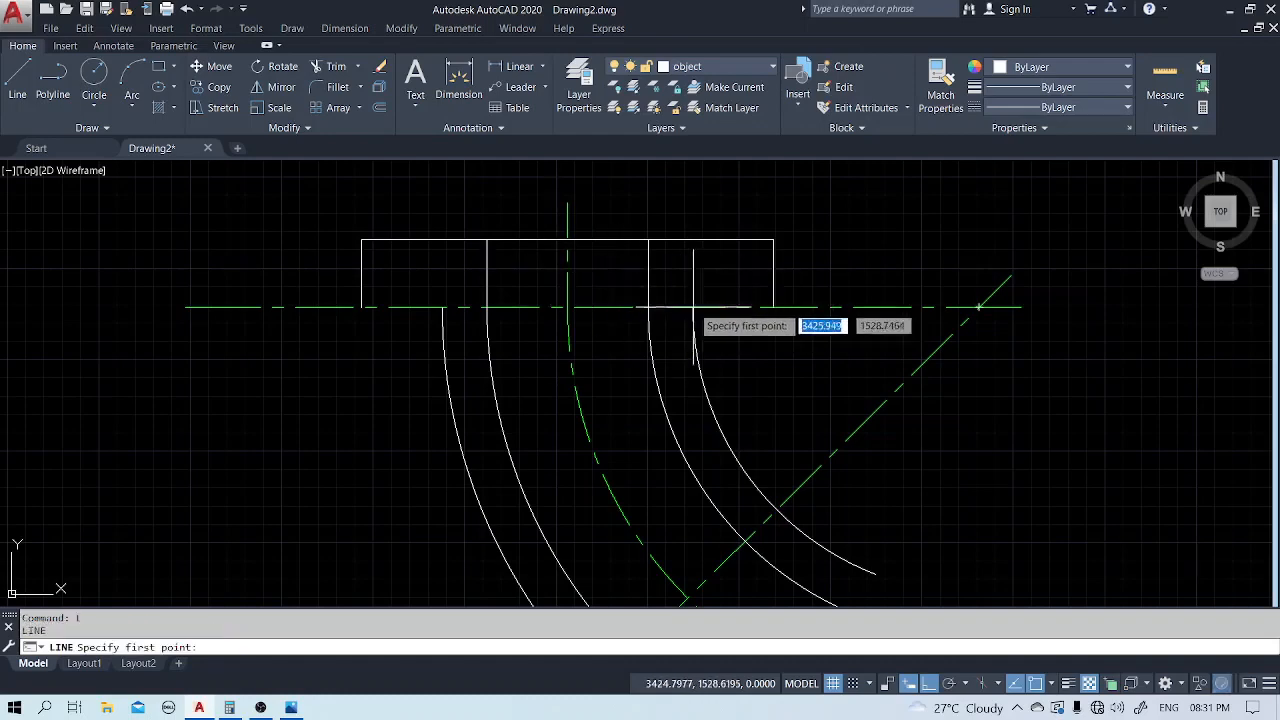
pyautogui.click(693, 307)
pyautogui.click(773, 307)
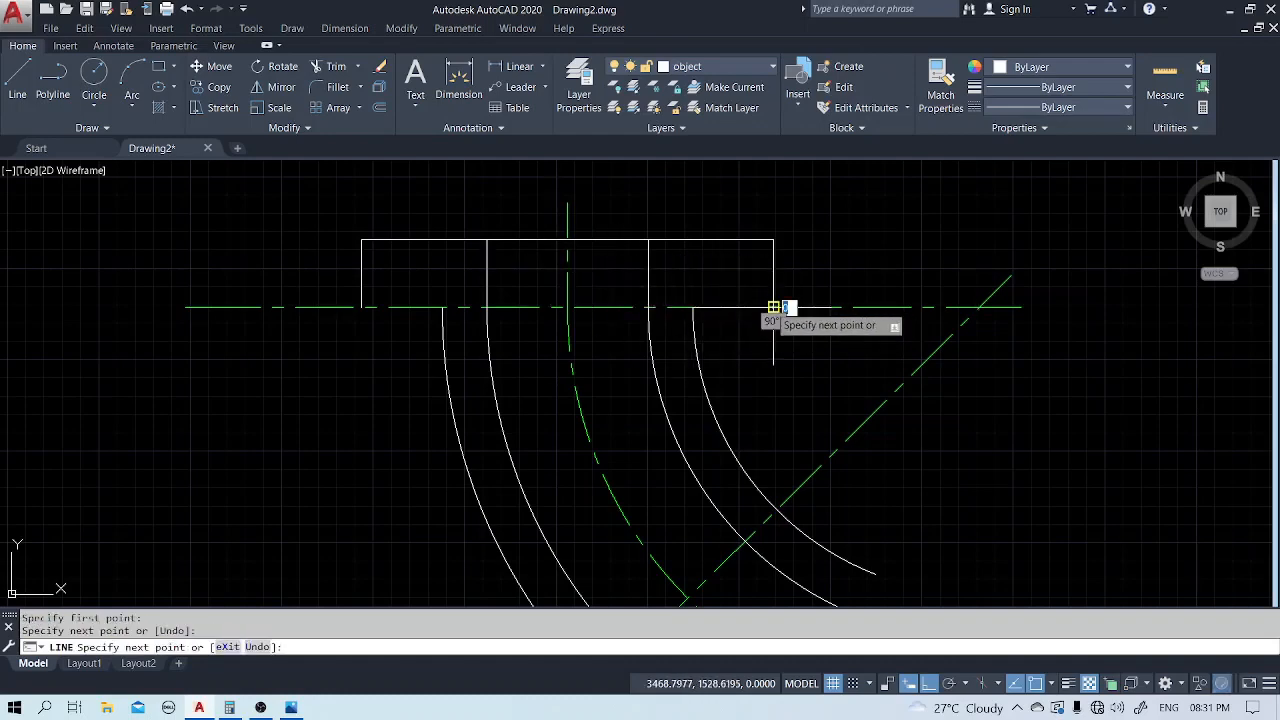
pyautogui.press('Return')
pyautogui.press('Return')
pyautogui.click(442, 307)
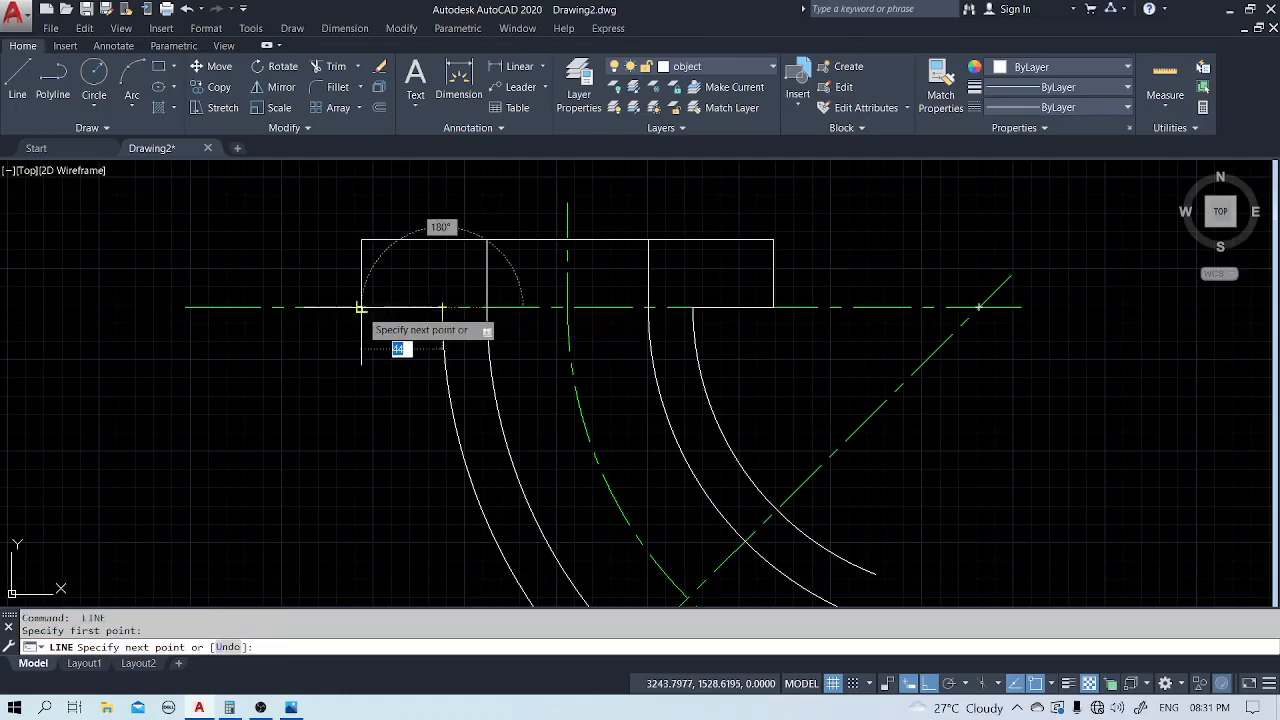
pyautogui.click(361, 307)
pyautogui.press('Return')
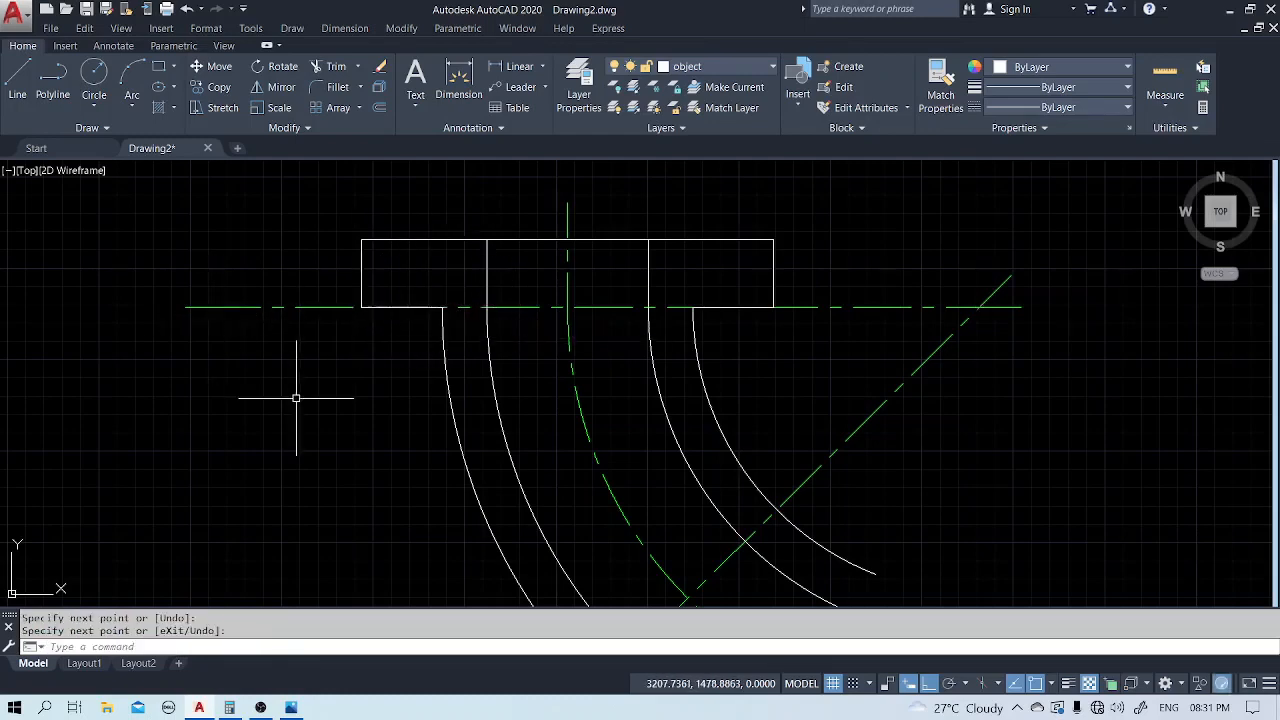
# Check the lower flange dimensions in the reference image and offset the 45° centre line 47 mm toward the pipe's lower end.
pyautogui.moveTo(294, 397); pyautogui.dragTo(274, 320, button='middle')
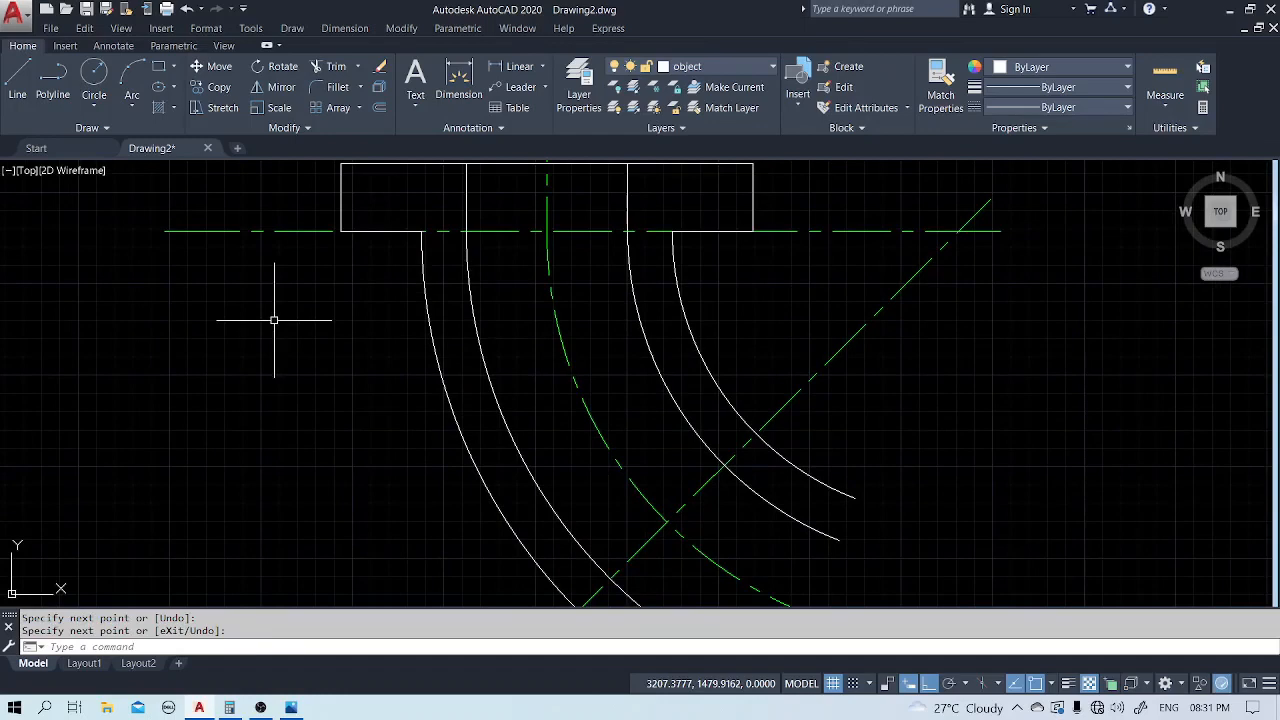
pyautogui.moveTo(363, 451)
pyautogui.mouseDown(button='middle')
pyautogui.moveTo(351, 366)
pyautogui.moveTo(364, 303)
pyautogui.mouseUp(button='middle')
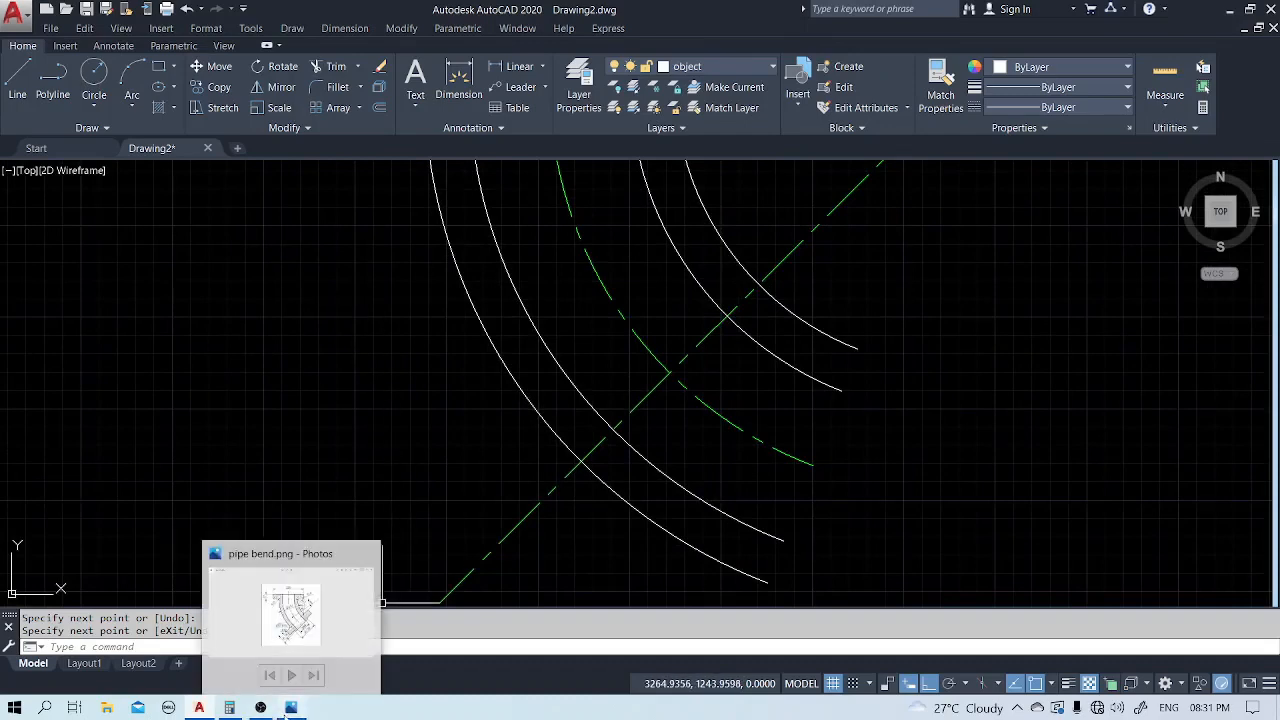
pyautogui.click(290, 708)
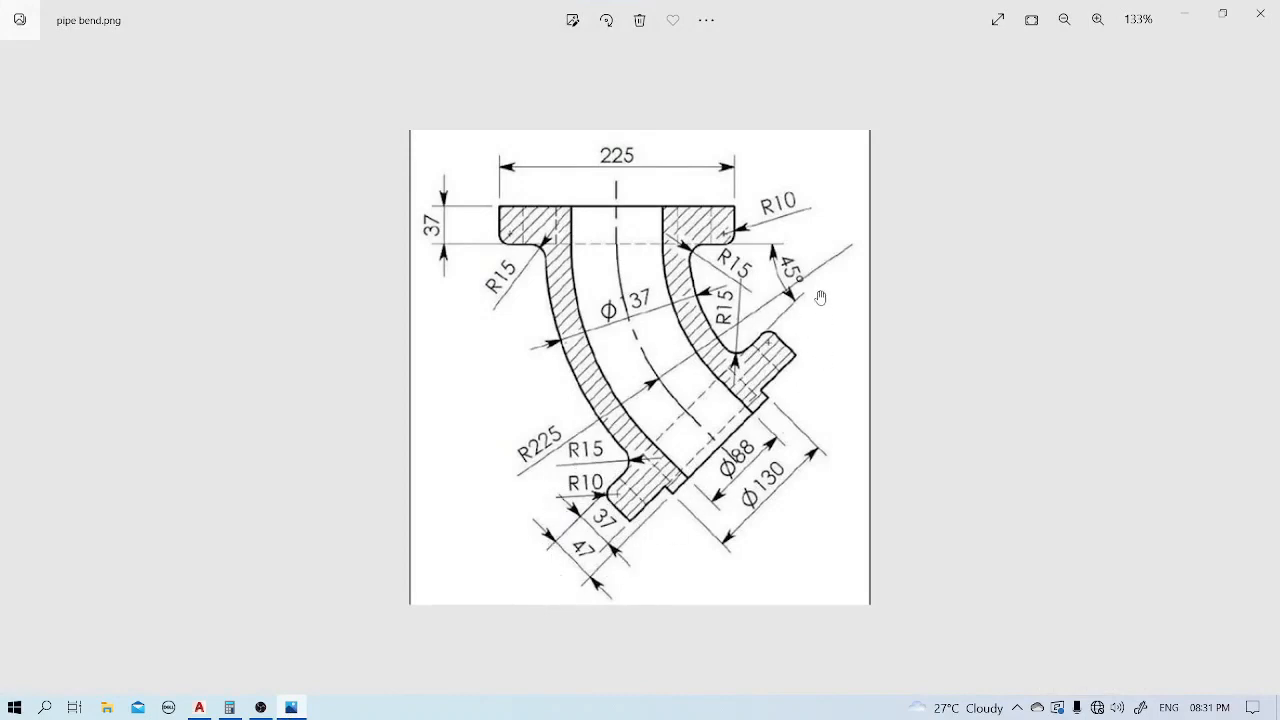
pyautogui.click(1178, 16)
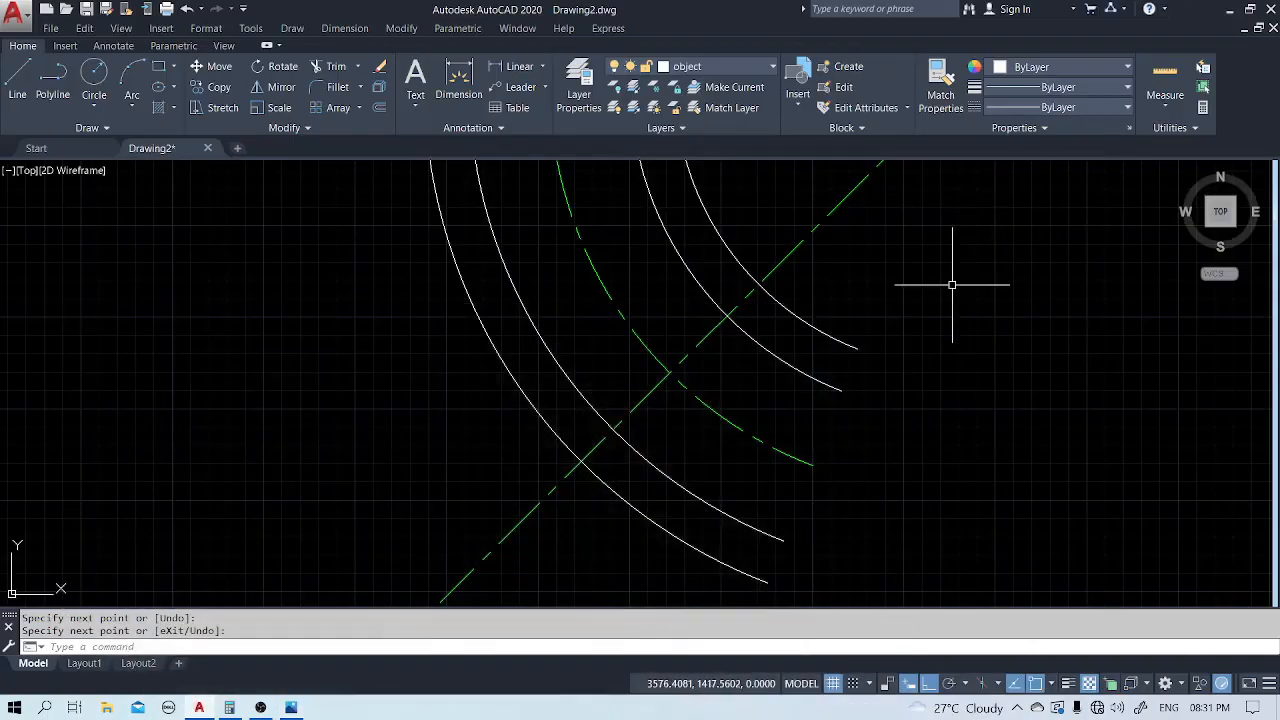
pyautogui.write('o')
pyautogui.press('Return')
pyautogui.write('47')
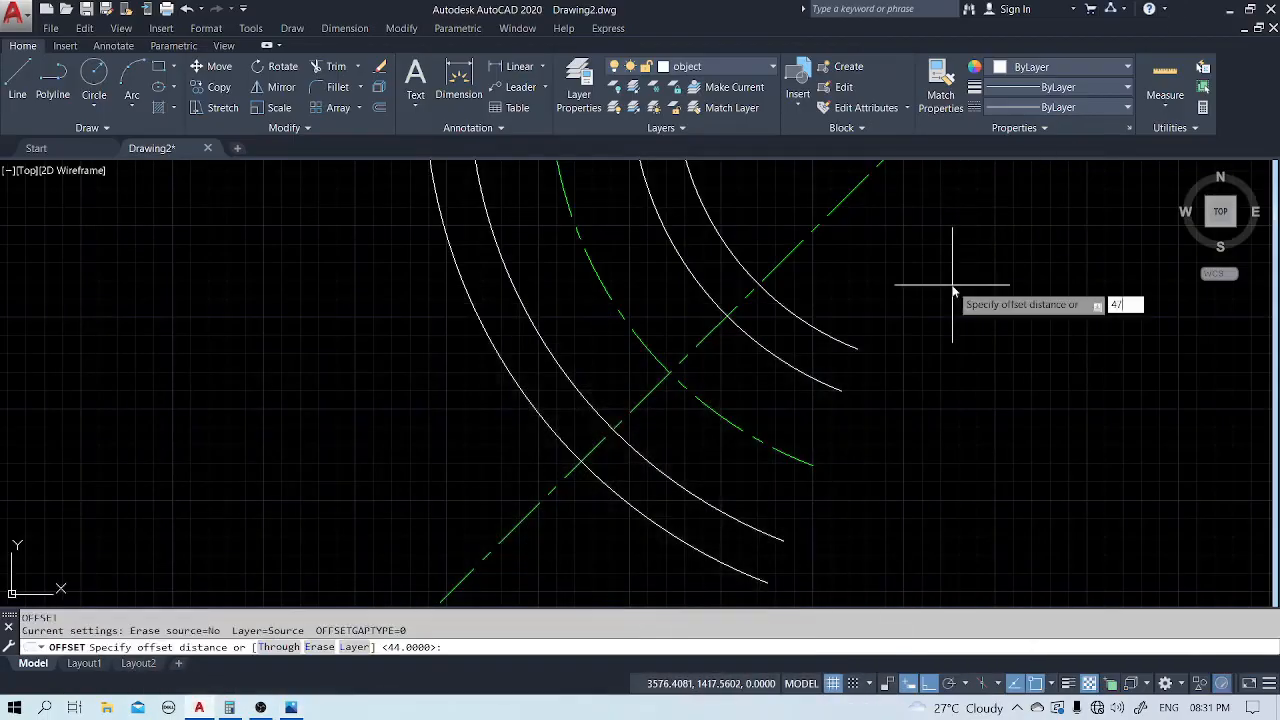
pyautogui.press('Return')
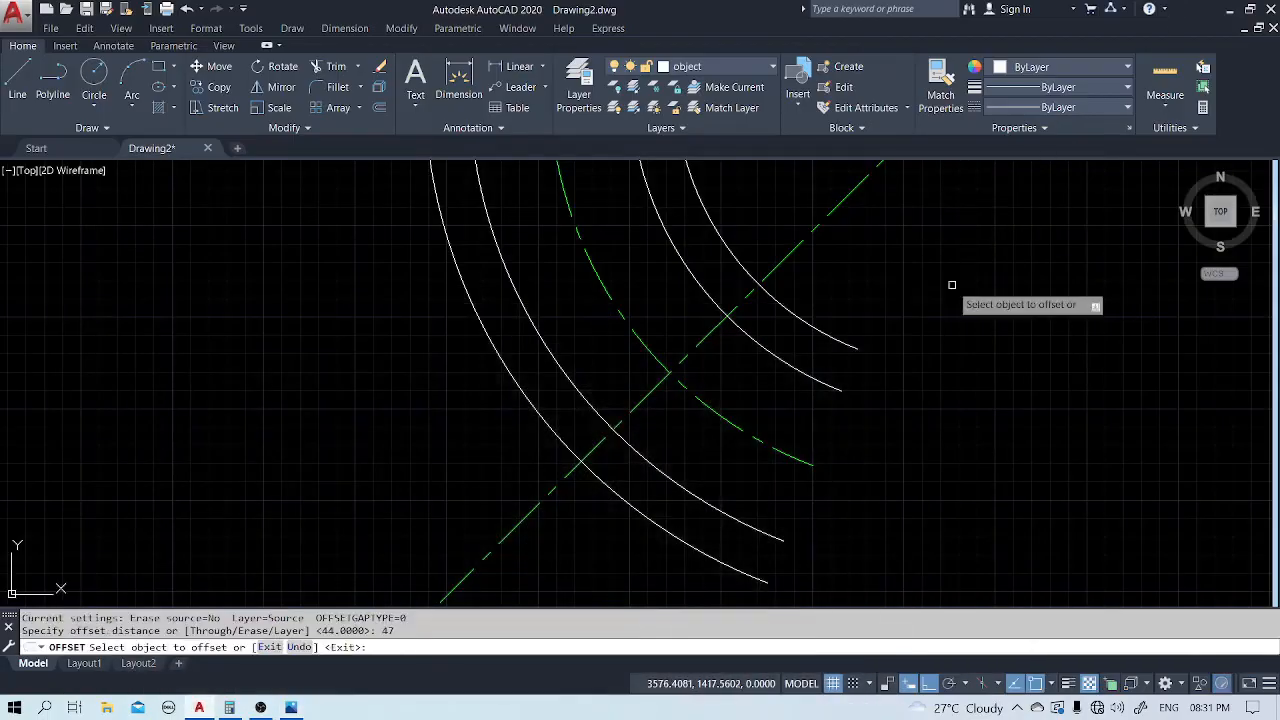
pyautogui.click(697, 341)
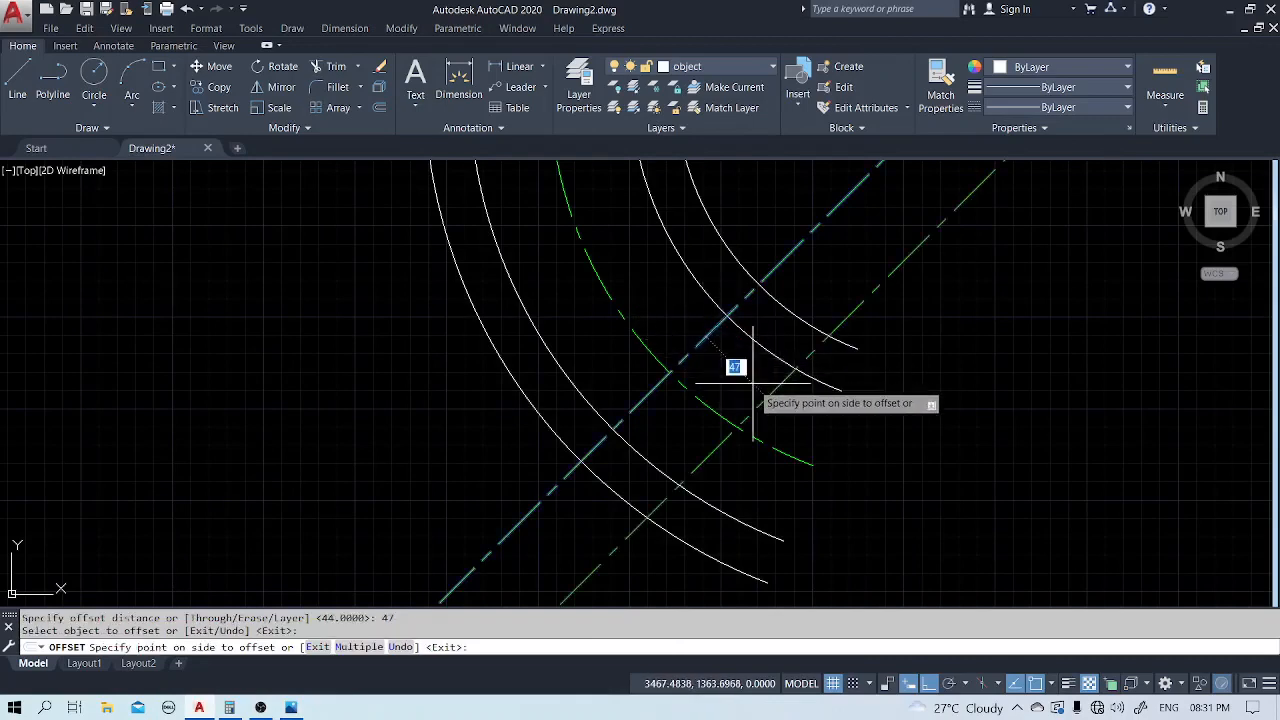
pyautogui.click(752, 383)
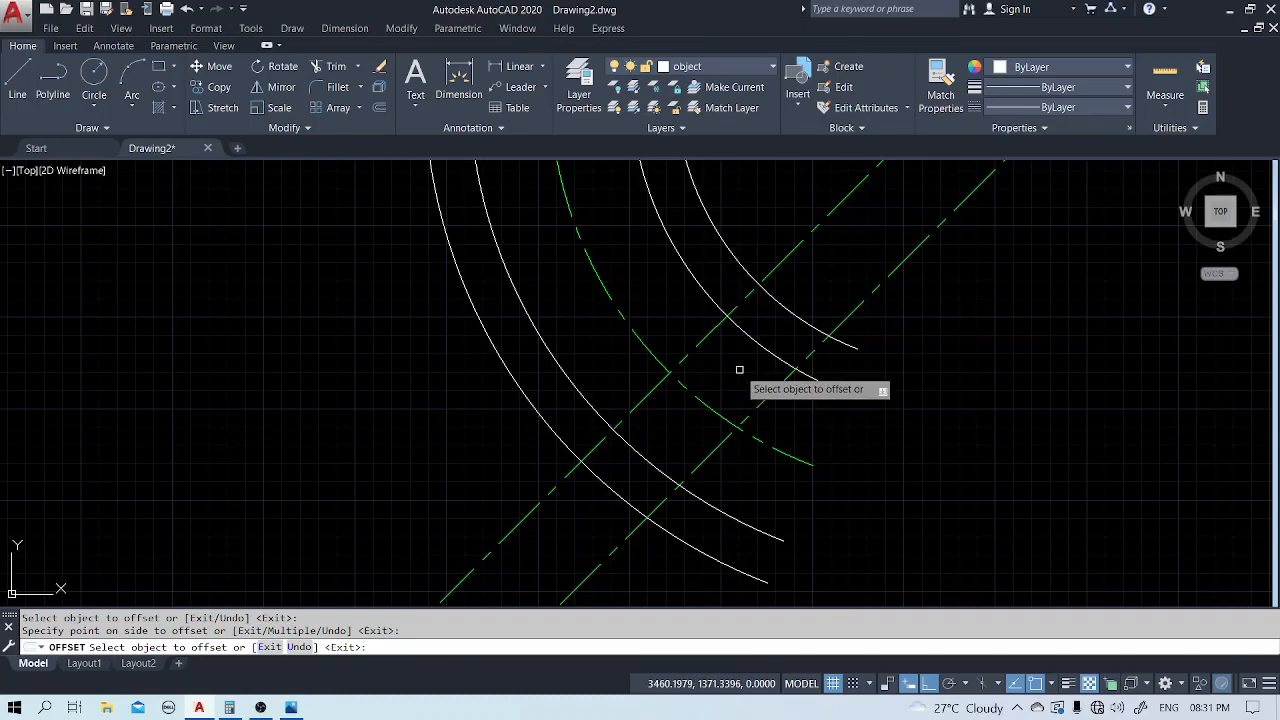
# Offset the original 45° centre line 37 mm toward the pipe's lower end for the flange thickness.
pyautogui.press('Return')
pyautogui.press('Return')
pyautogui.write('37')
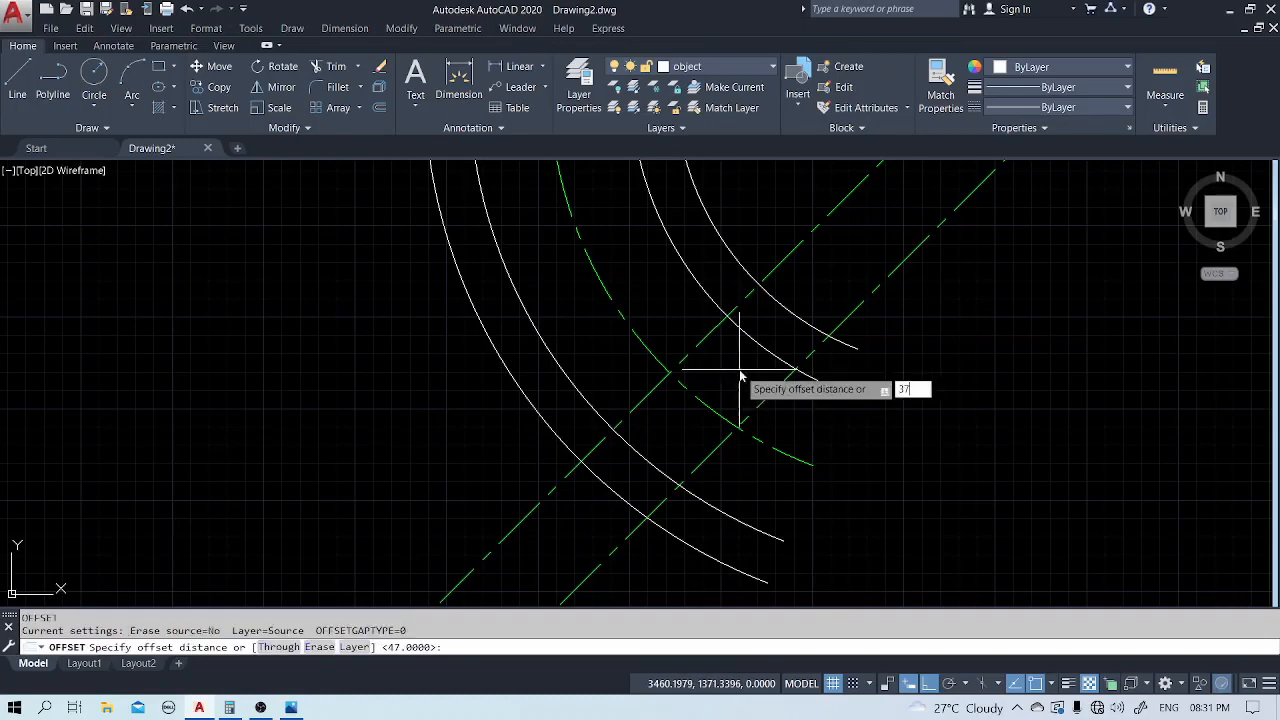
pyautogui.press('Return')
pyautogui.click(718, 322)
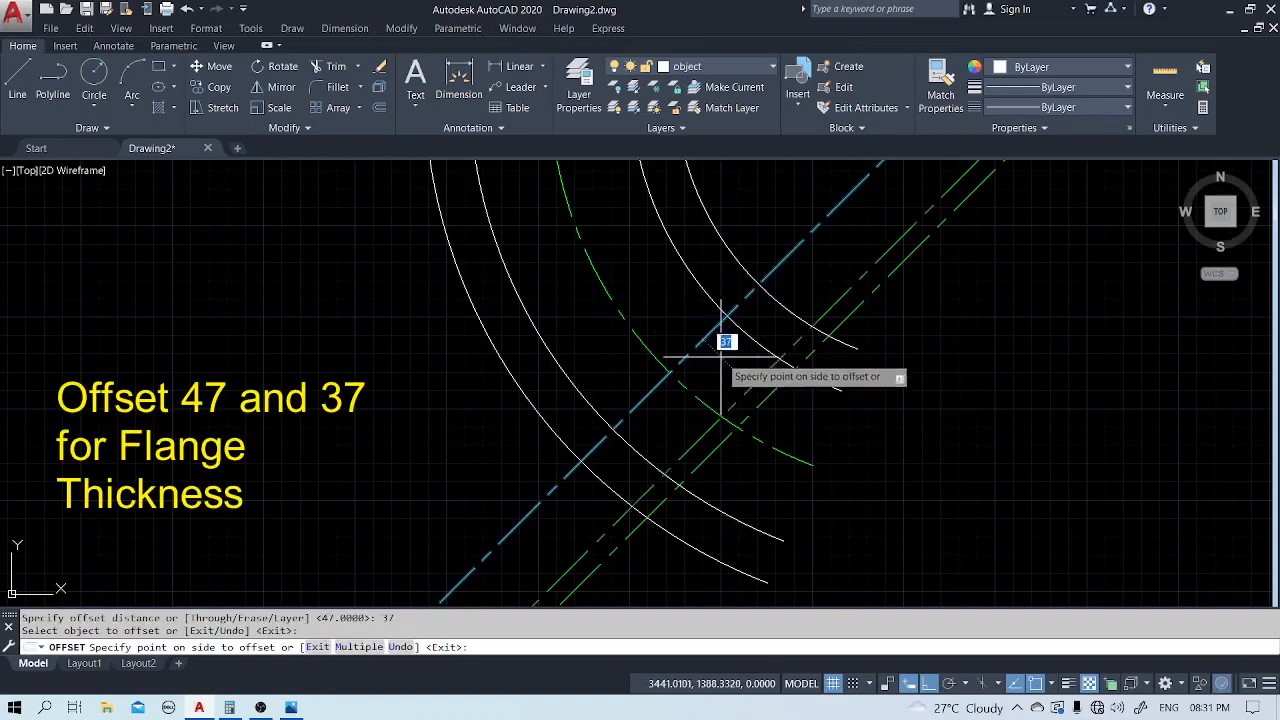
pyautogui.click(770, 365)
pyautogui.press('Escape')
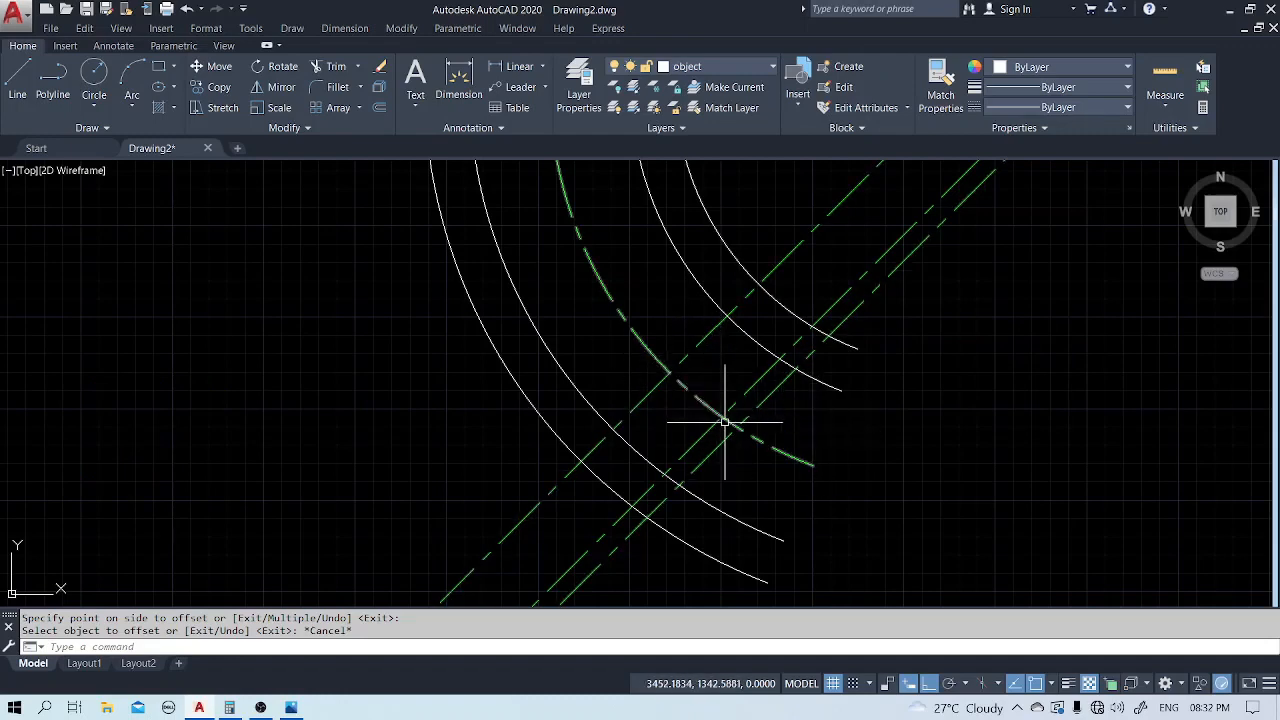
# Draw a line about 154 mm long at 45° down toward the pipe's lower end from the centre arc's intersection with the original 45° centre line.
pyautogui.moveTo(724, 422)
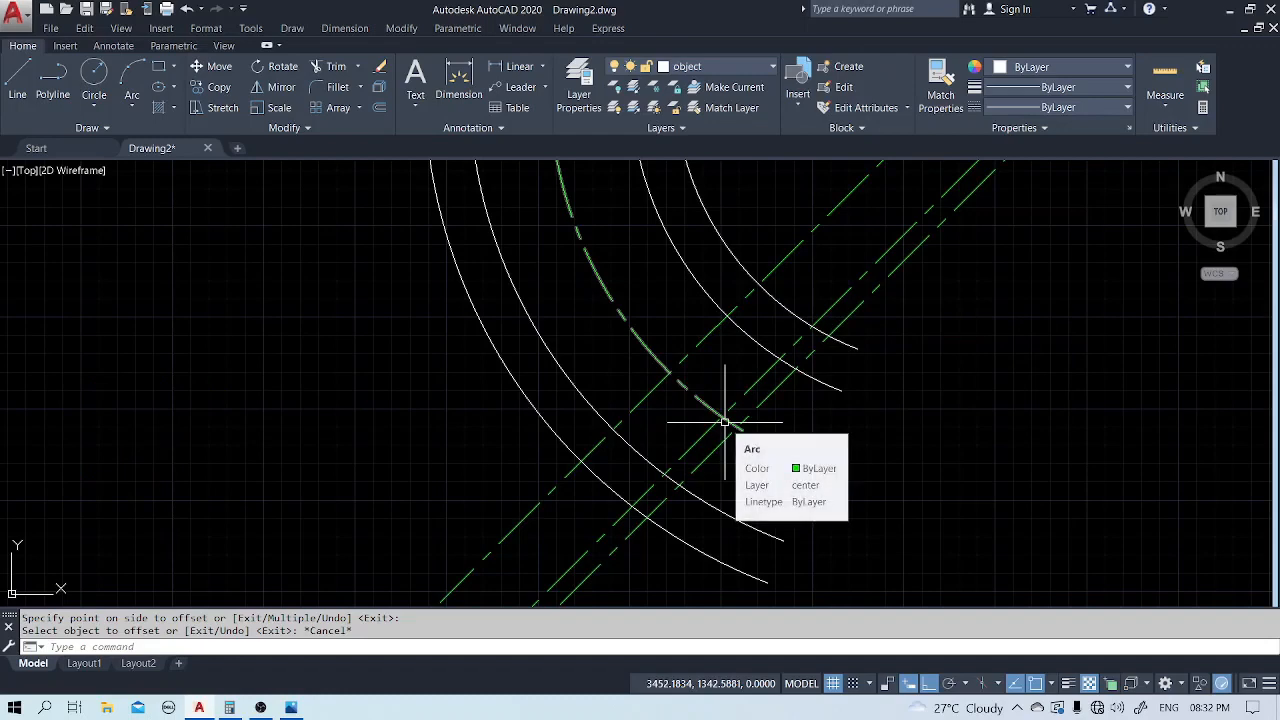
pyautogui.write('l')
pyautogui.press('Return')
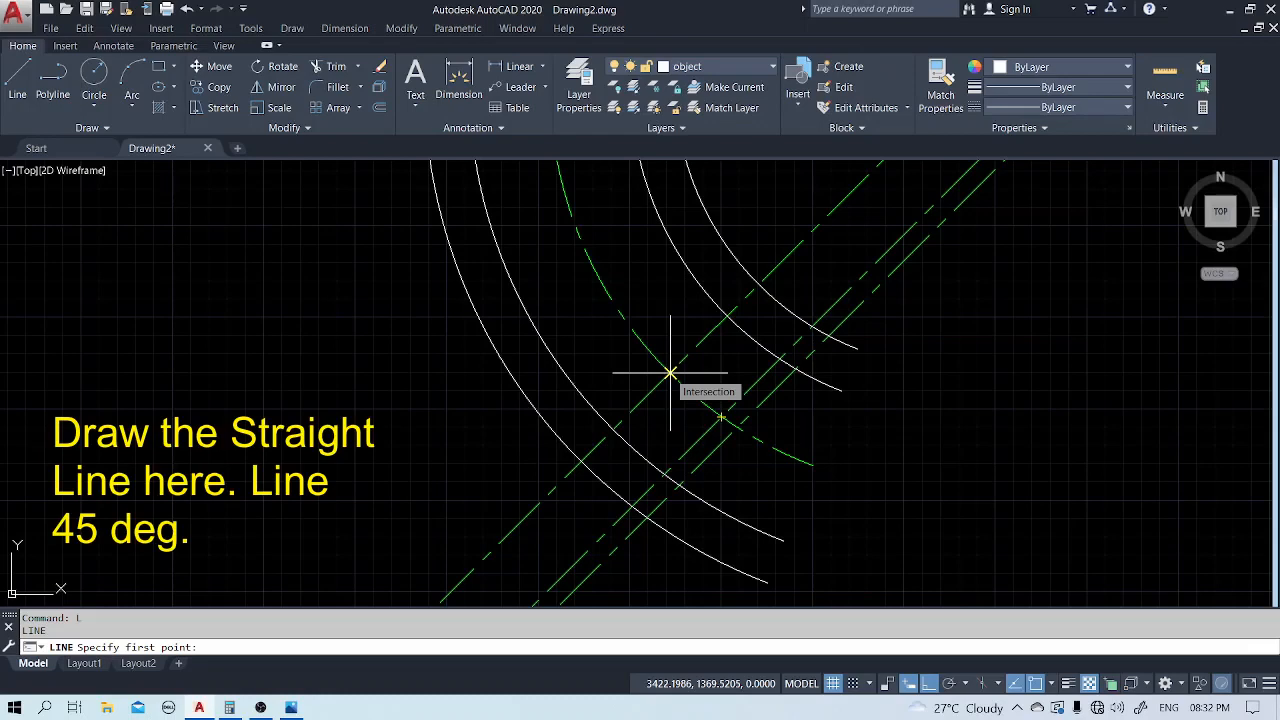
pyautogui.click(670, 373)
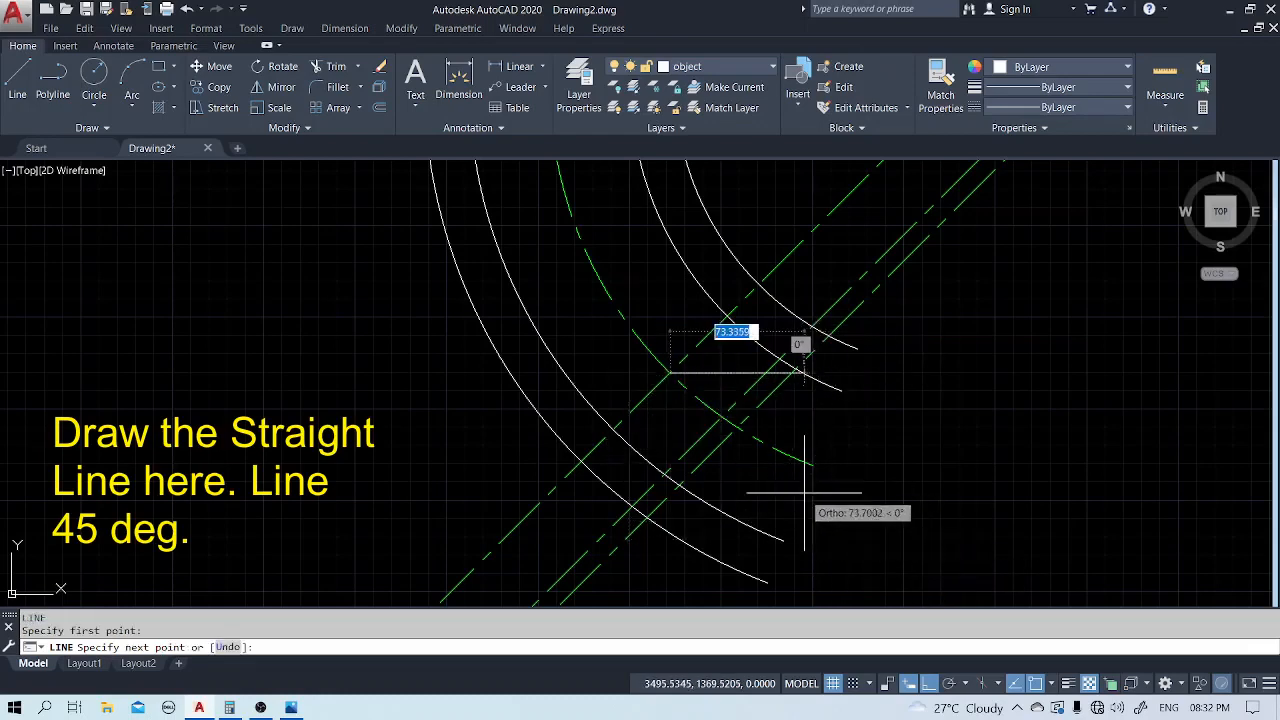
pyautogui.press('F8')
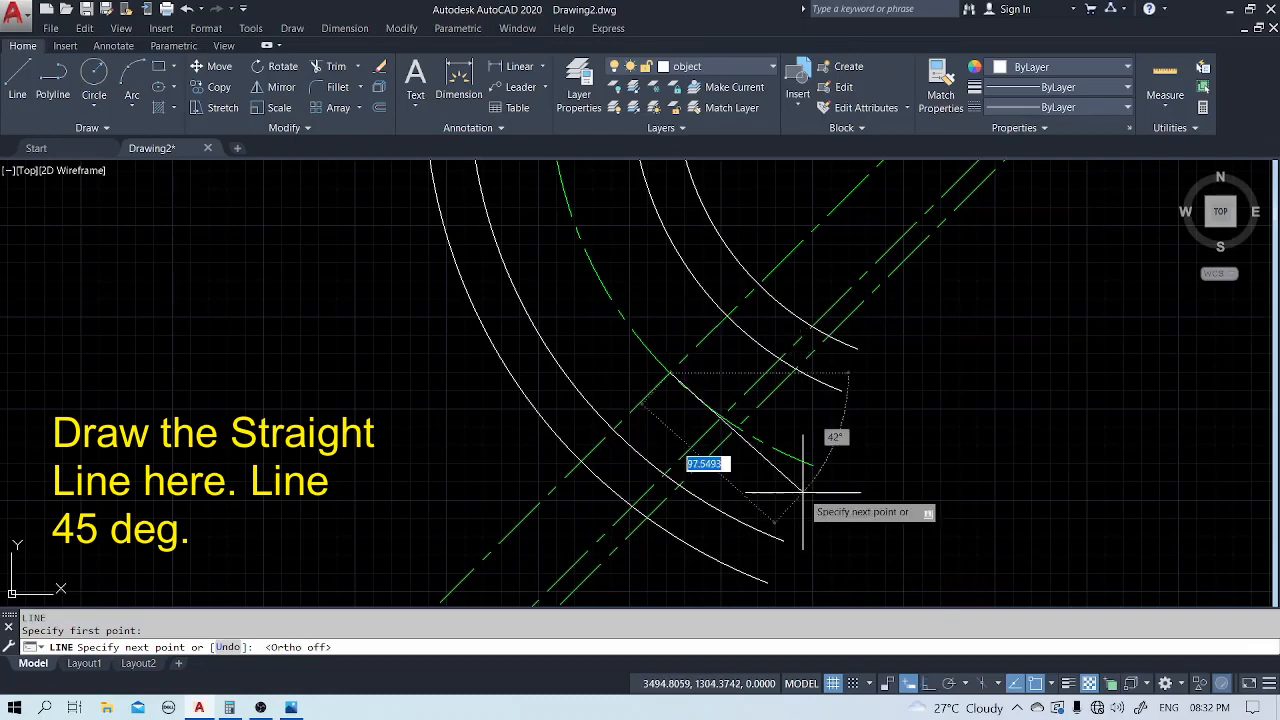
pyautogui.press('Tab')
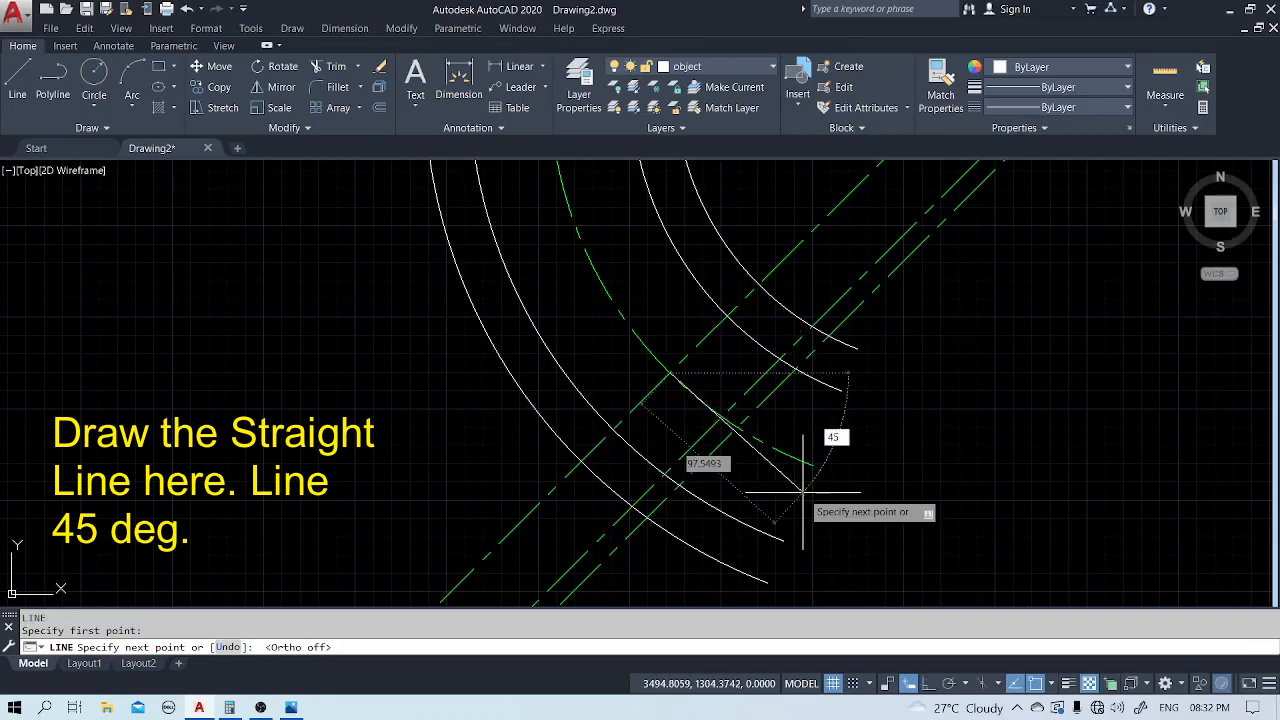
pyautogui.write('45')
pyautogui.press('Tab')
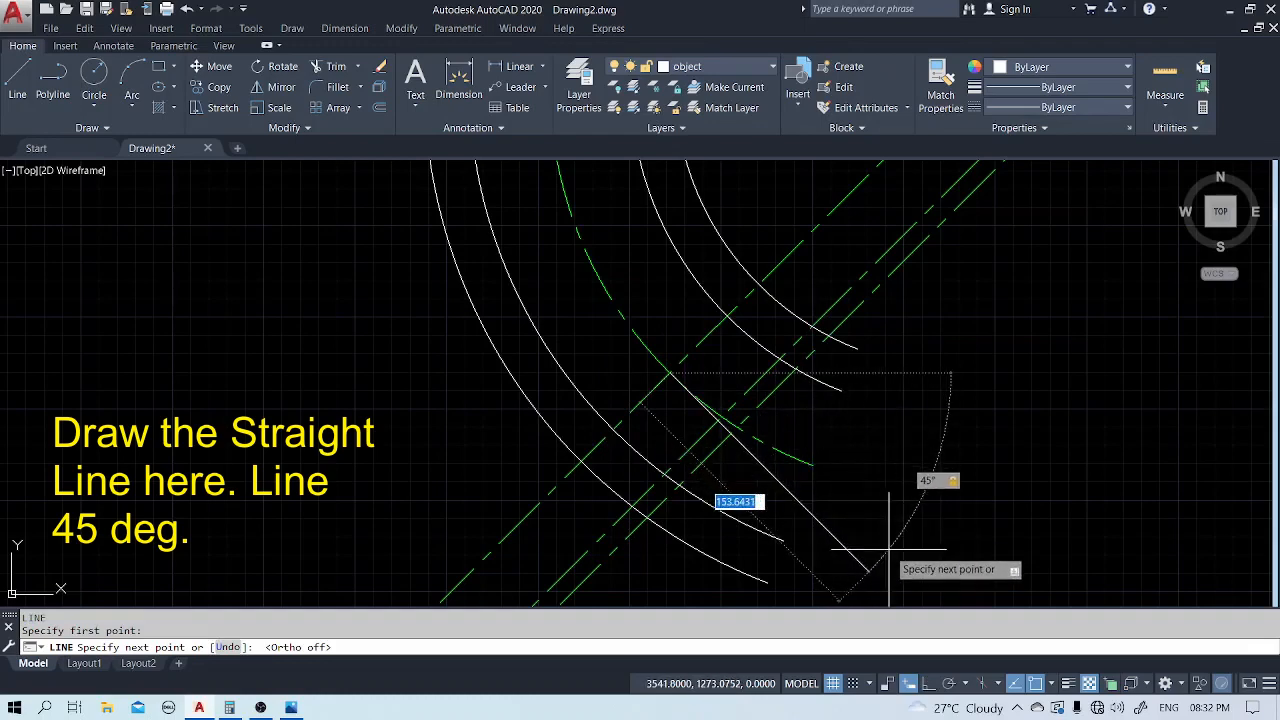
pyautogui.press('Escape')
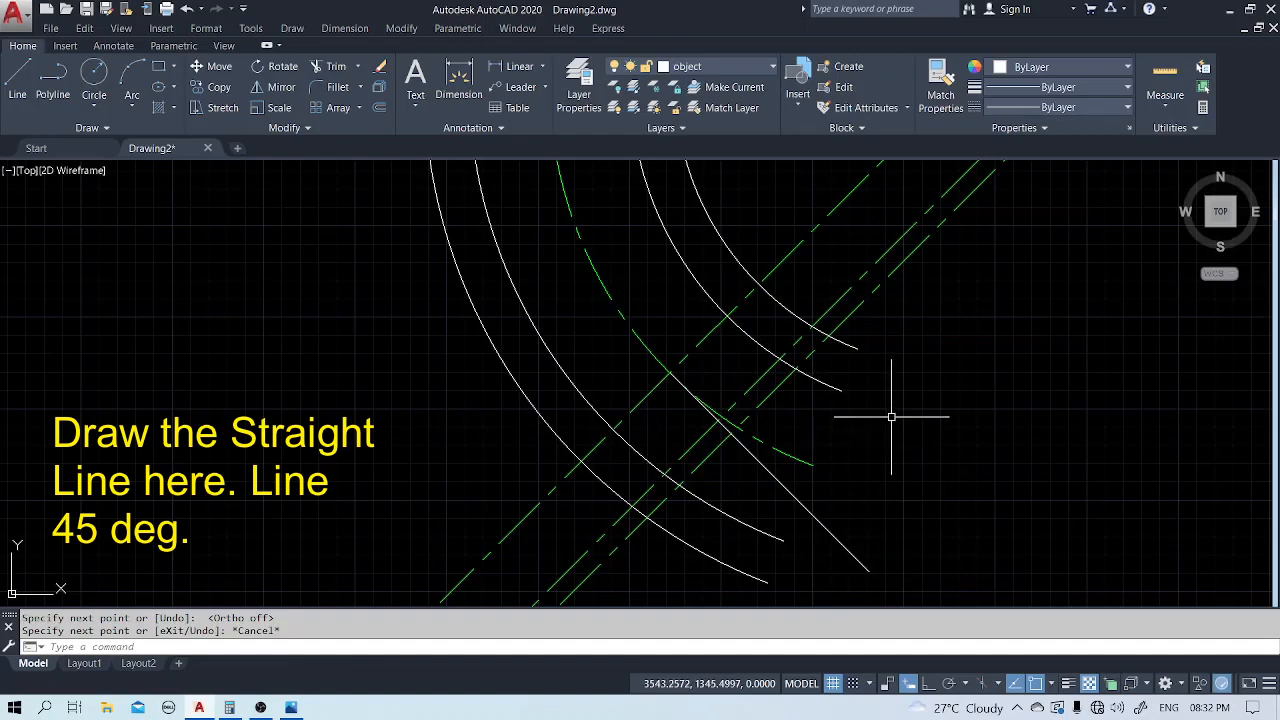
# Trim away the part of the centre arc that extends past the original 45° centre line.
pyautogui.write('tr')
pyautogui.press('Return')
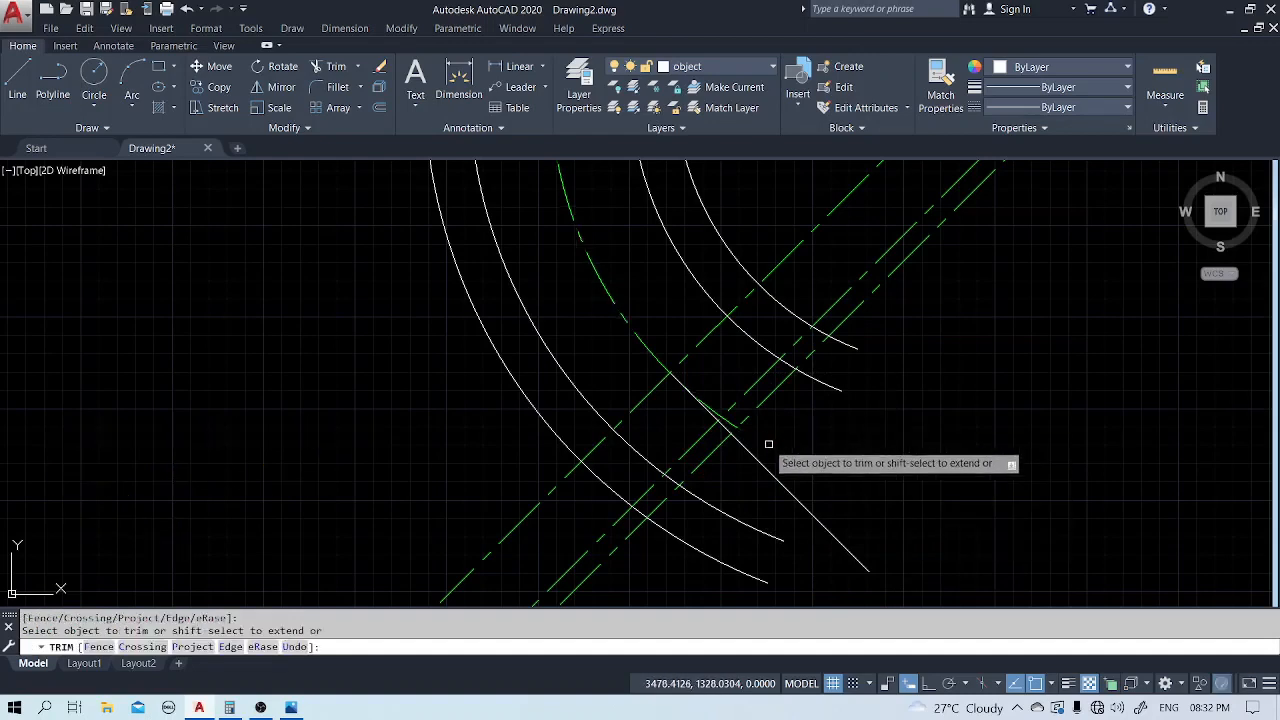
pyautogui.click(729, 421)
pyautogui.click(711, 405)
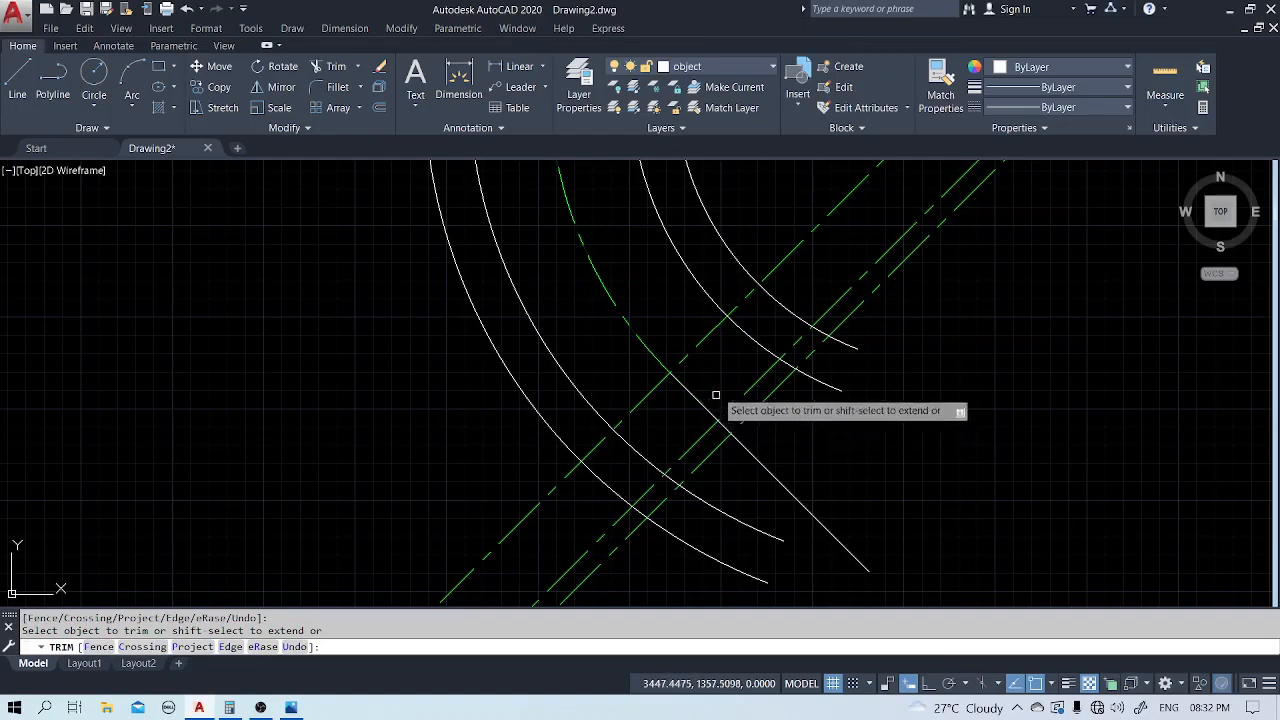
pyautogui.press('Escape')
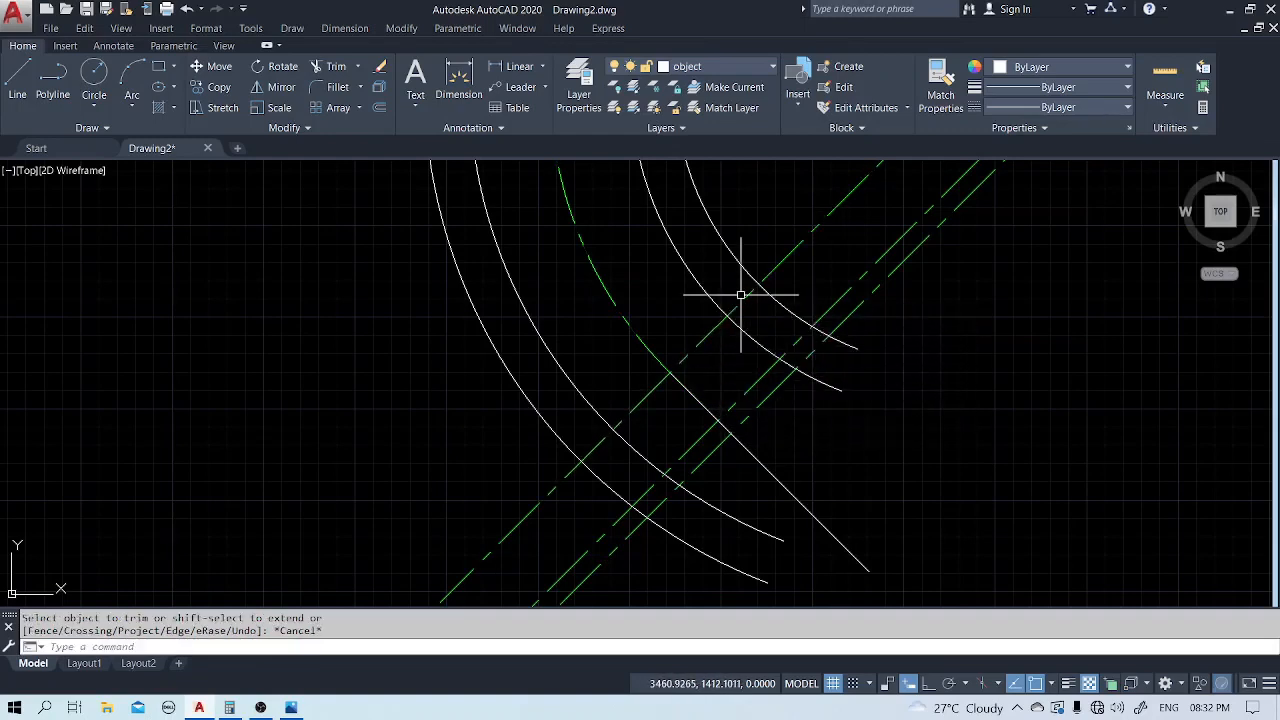
# Match the new 45° axis line's properties to those of the green centre arc.
pyautogui.write('ma')
pyautogui.press('Return')
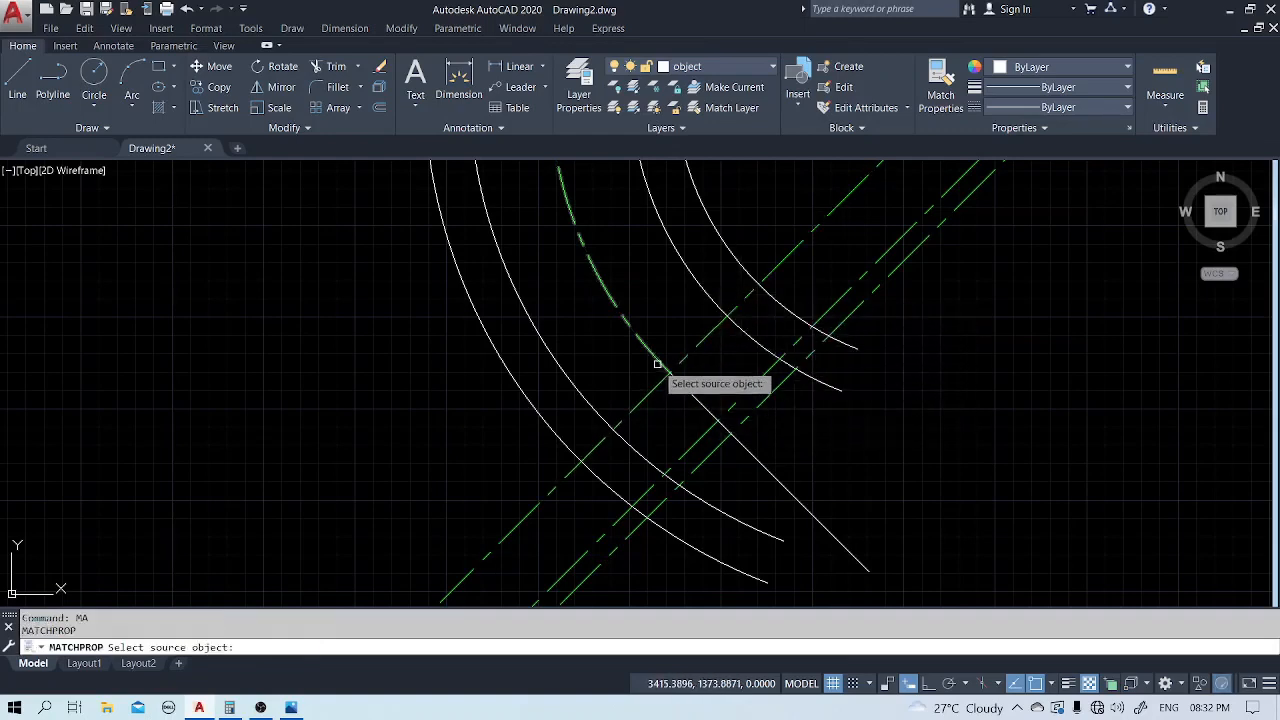
pyautogui.click(667, 368)
pyautogui.click(702, 384)
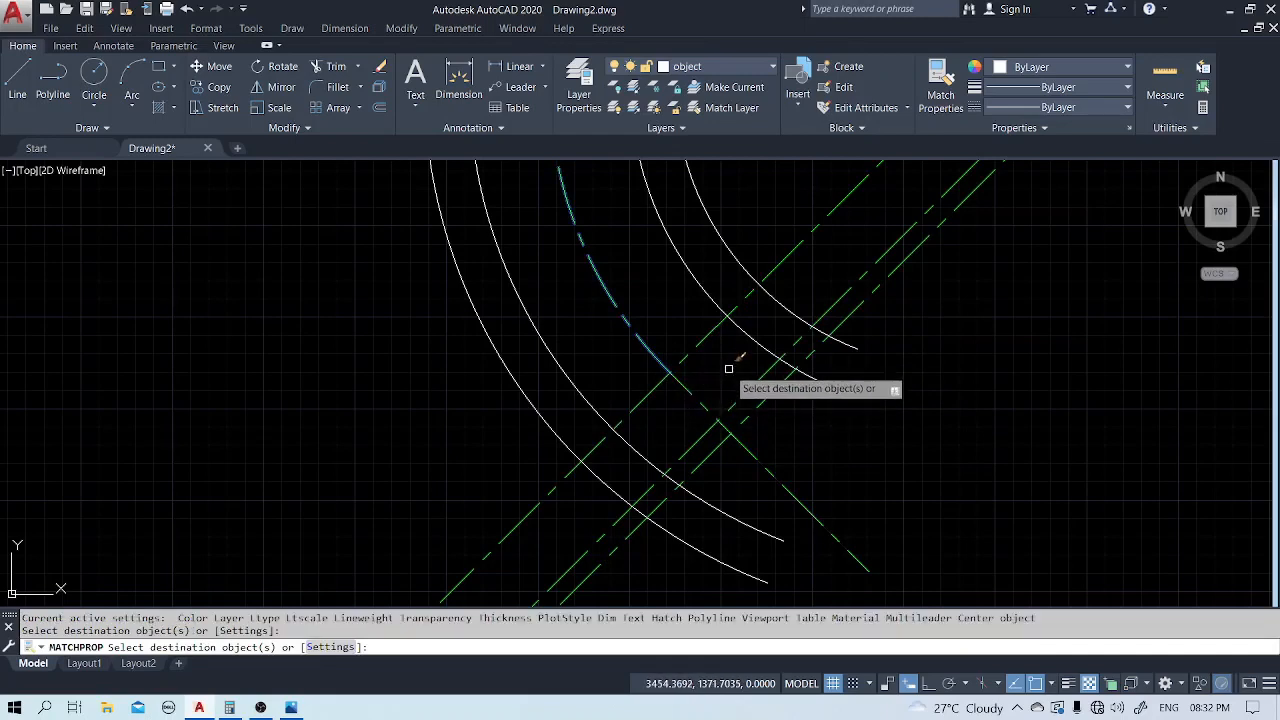
pyautogui.press('Escape')
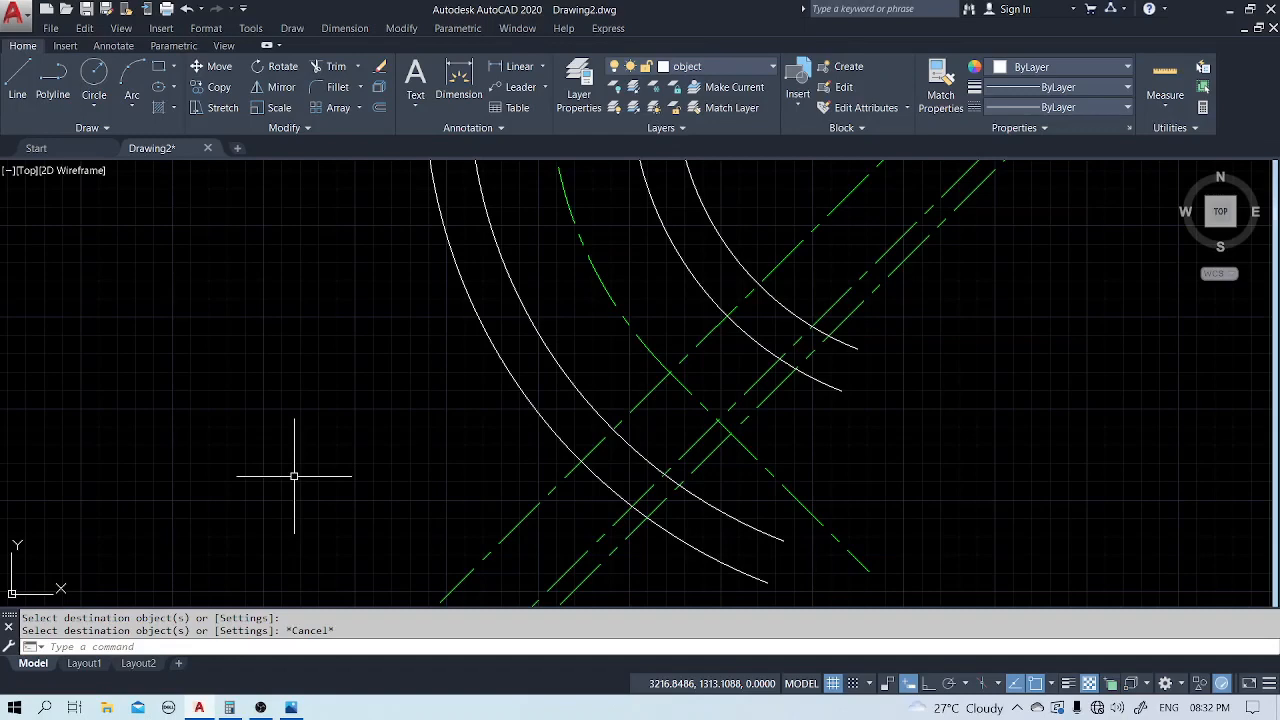
# Offset the lower pipe axis line 112.5 mm to both sides for the lower flange's sides.
pyautogui.write('o')
pyautogui.press('Return')
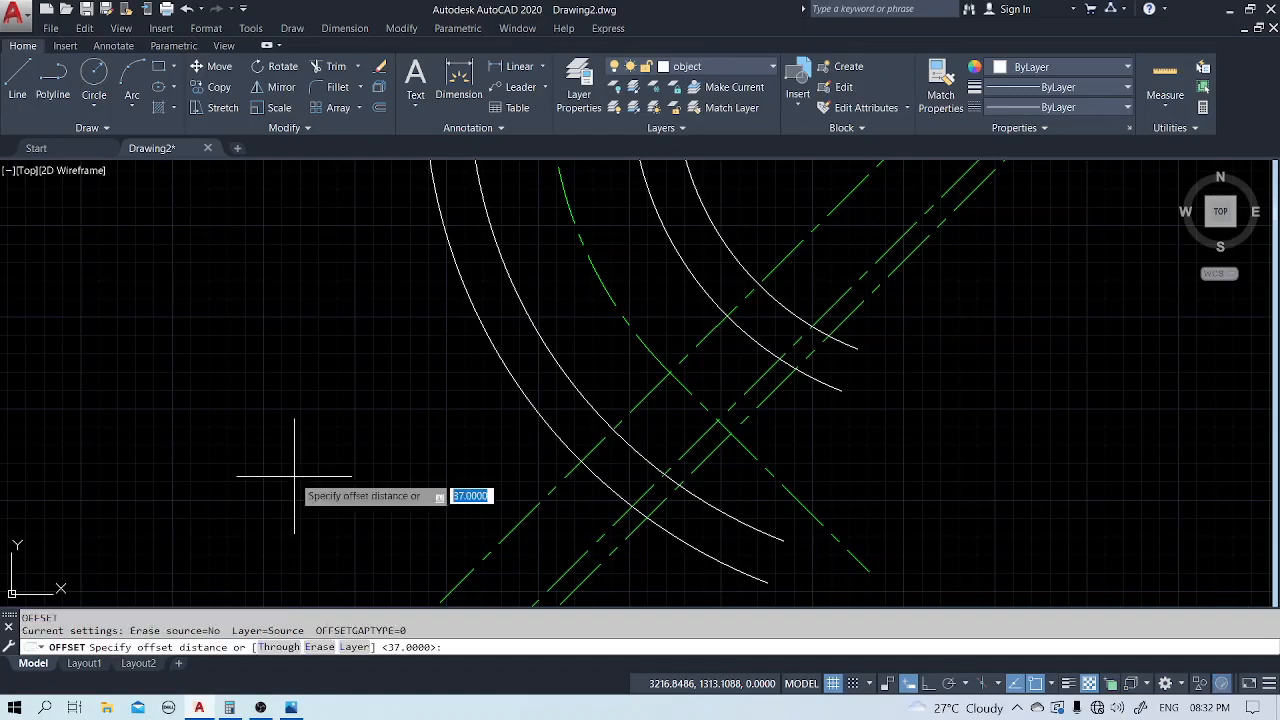
pyautogui.write('112.5')
pyautogui.press('Return')
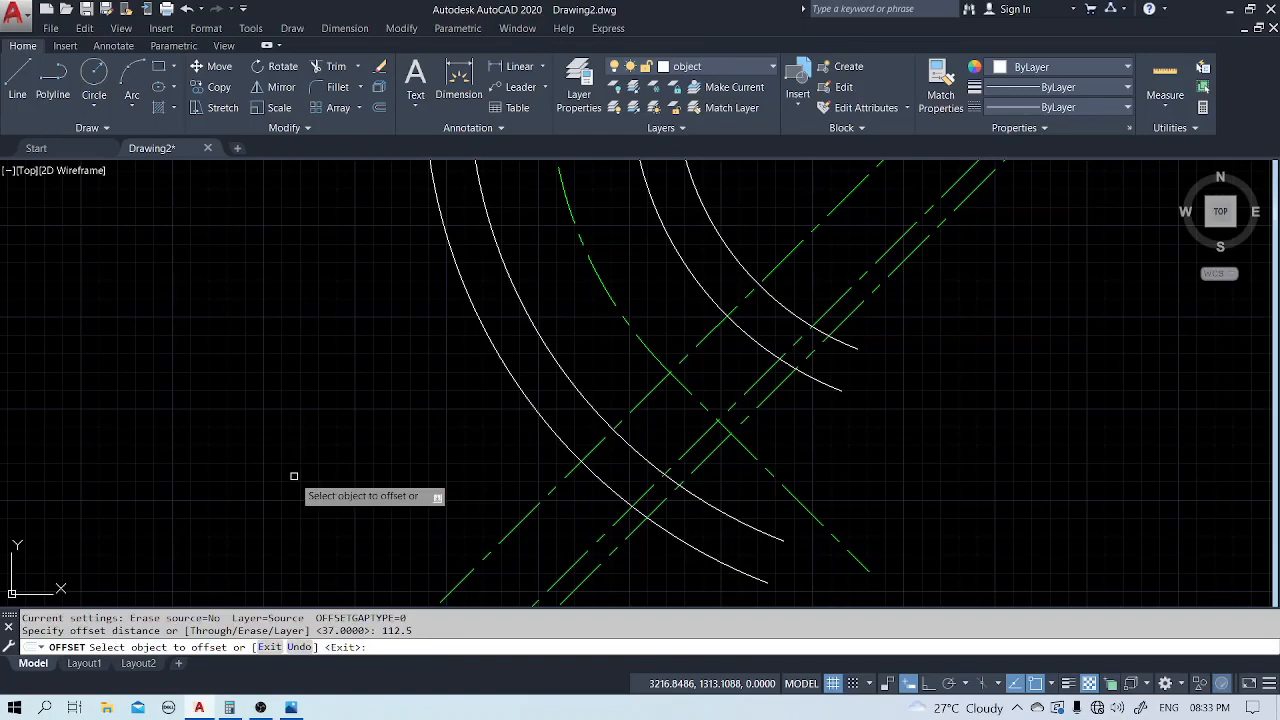
pyautogui.click(702, 404)
pyautogui.click(720, 371)
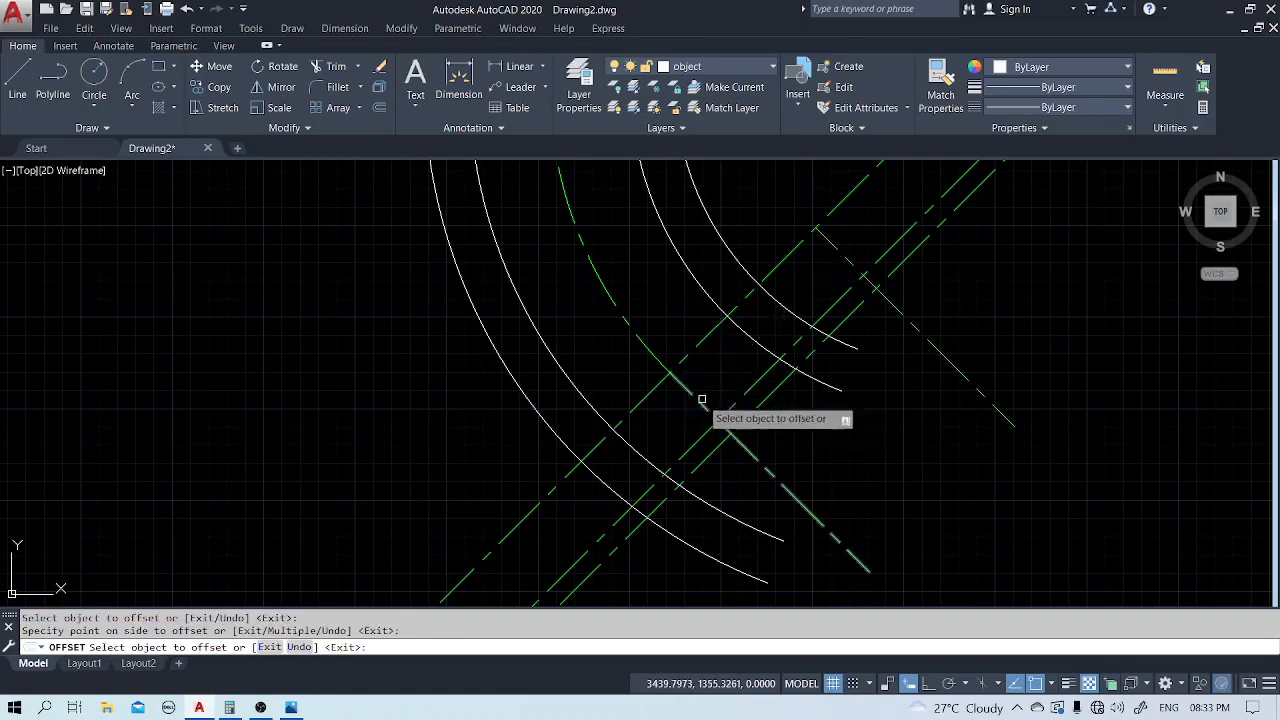
pyautogui.click(700, 405)
pyautogui.click(675, 464)
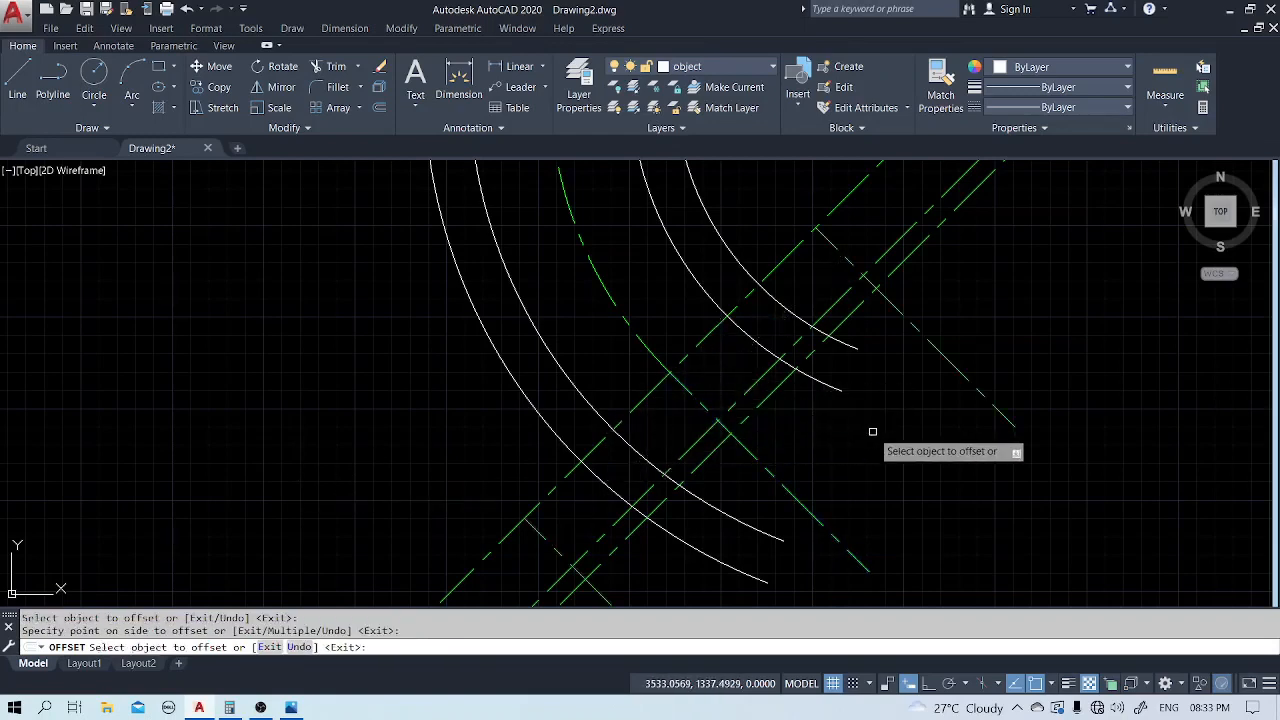
pyautogui.rightClick(873, 434)
pyautogui.click(900, 443)
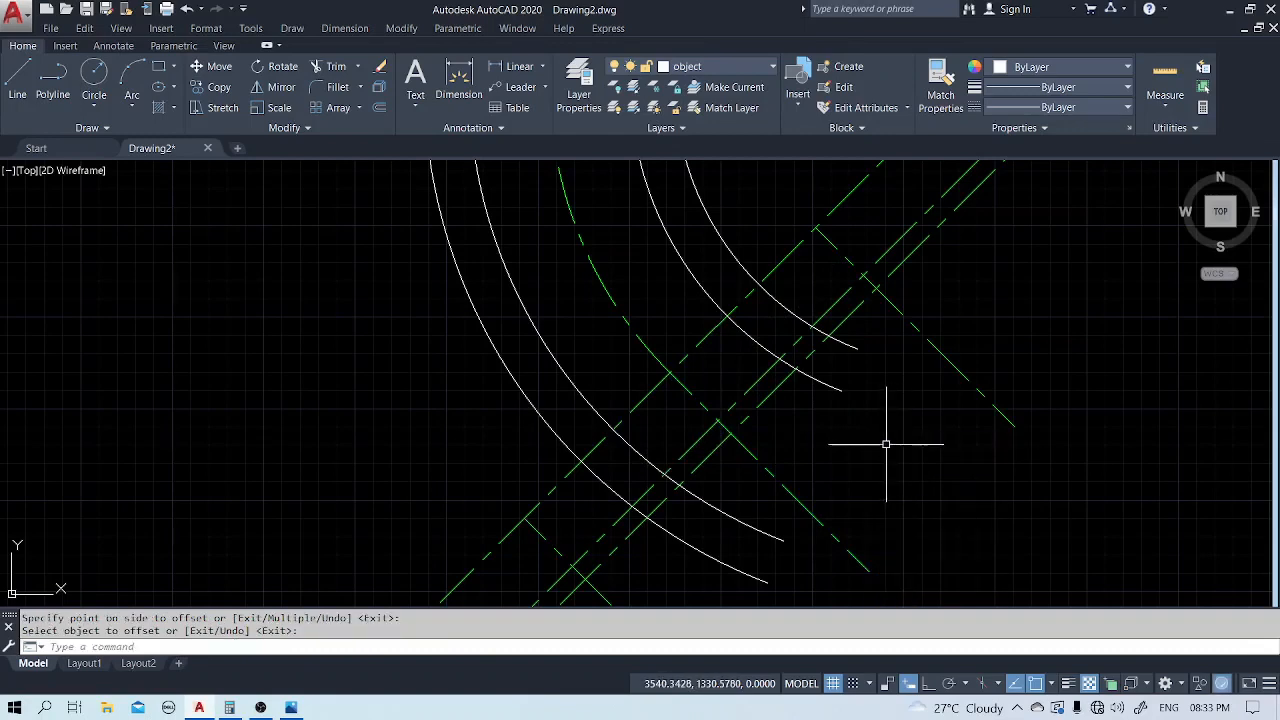
# Match the upper flange side line and both offset 45° flange lines to the white wall arc's properties.
pyautogui.write('ma')
pyautogui.press('Return')
pyautogui.click(762, 342)
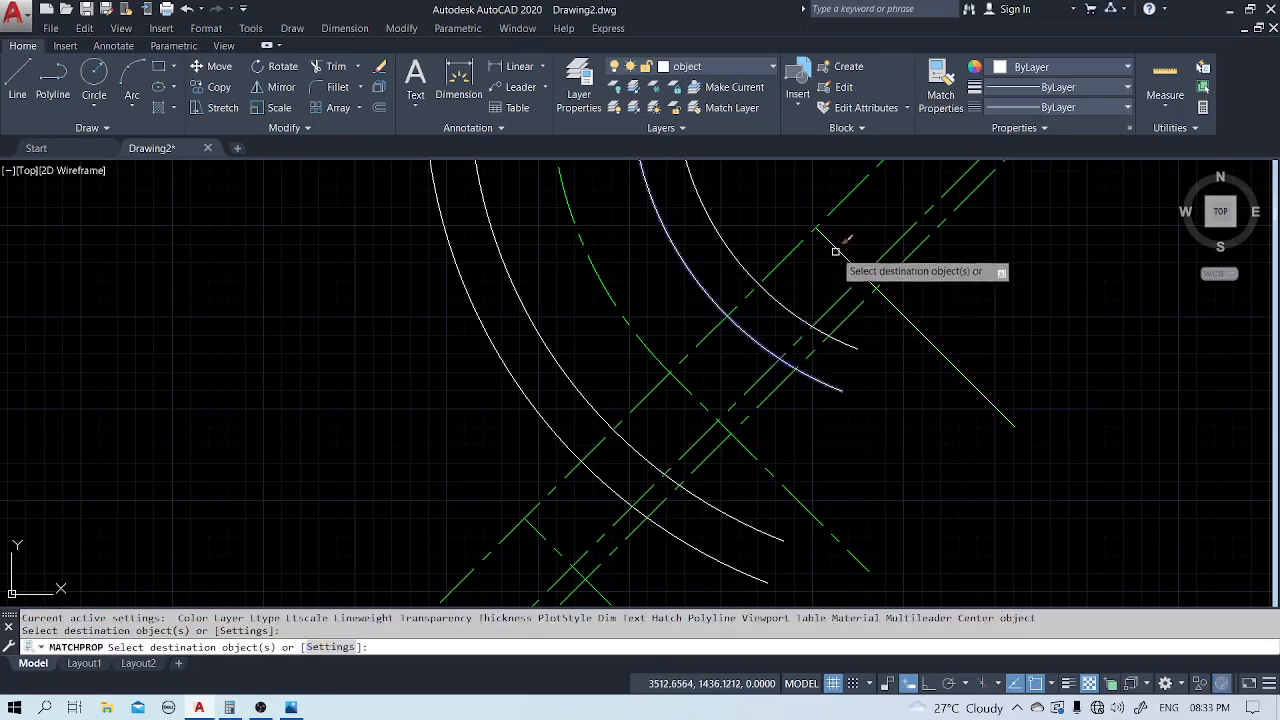
pyautogui.click(843, 300)
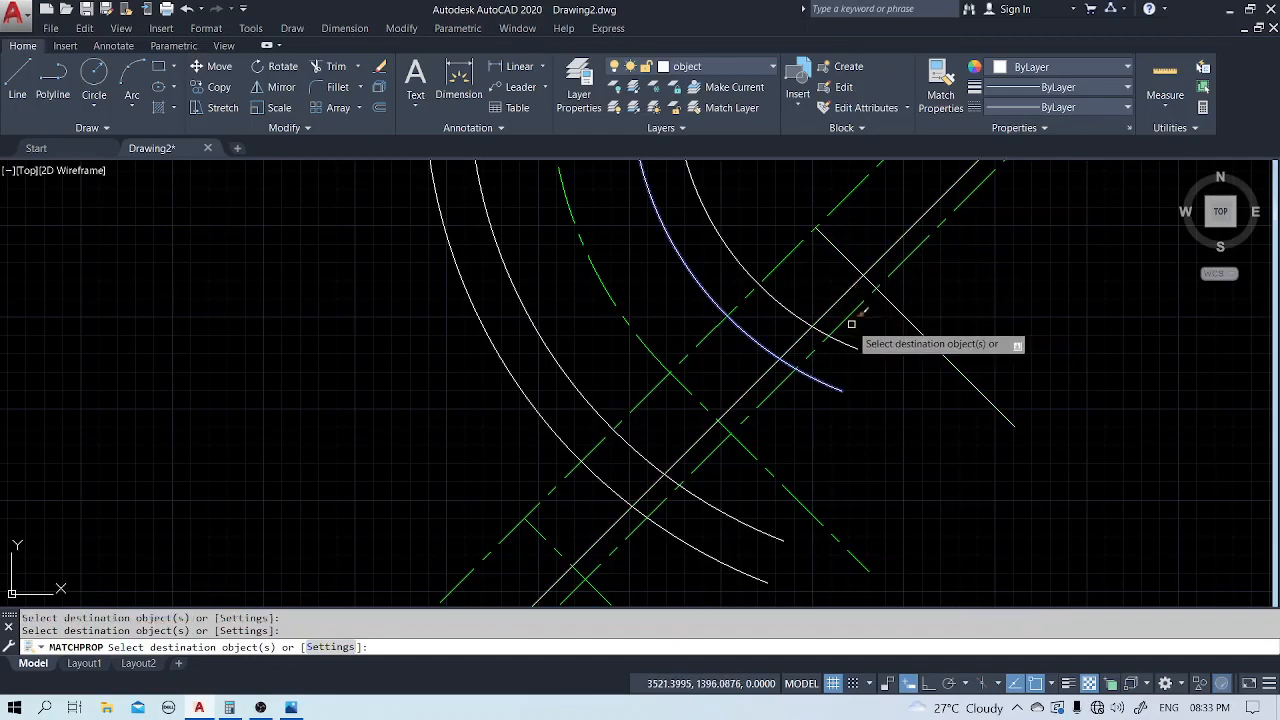
pyautogui.click(850, 318)
pyautogui.press('Escape')
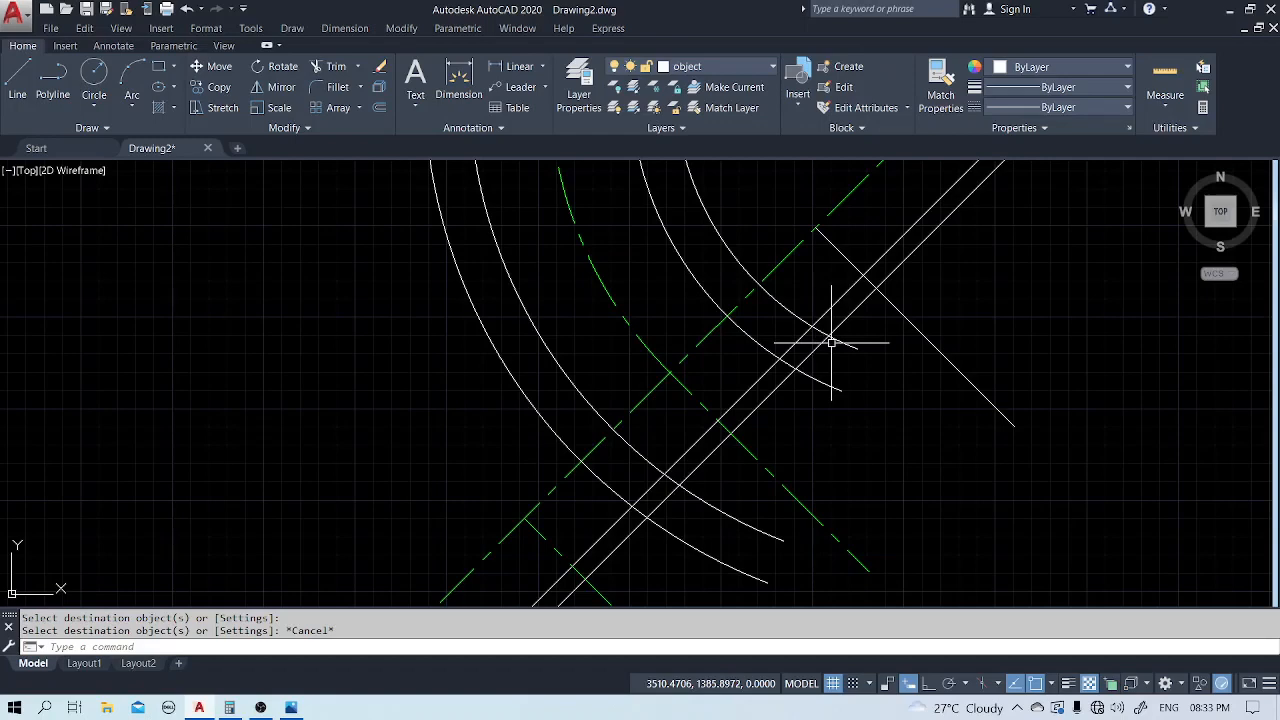
# Offset the lower pipe axis line 65 mm to both sides.
pyautogui.write('o')
pyautogui.press('Return')
pyautogui.write('35')
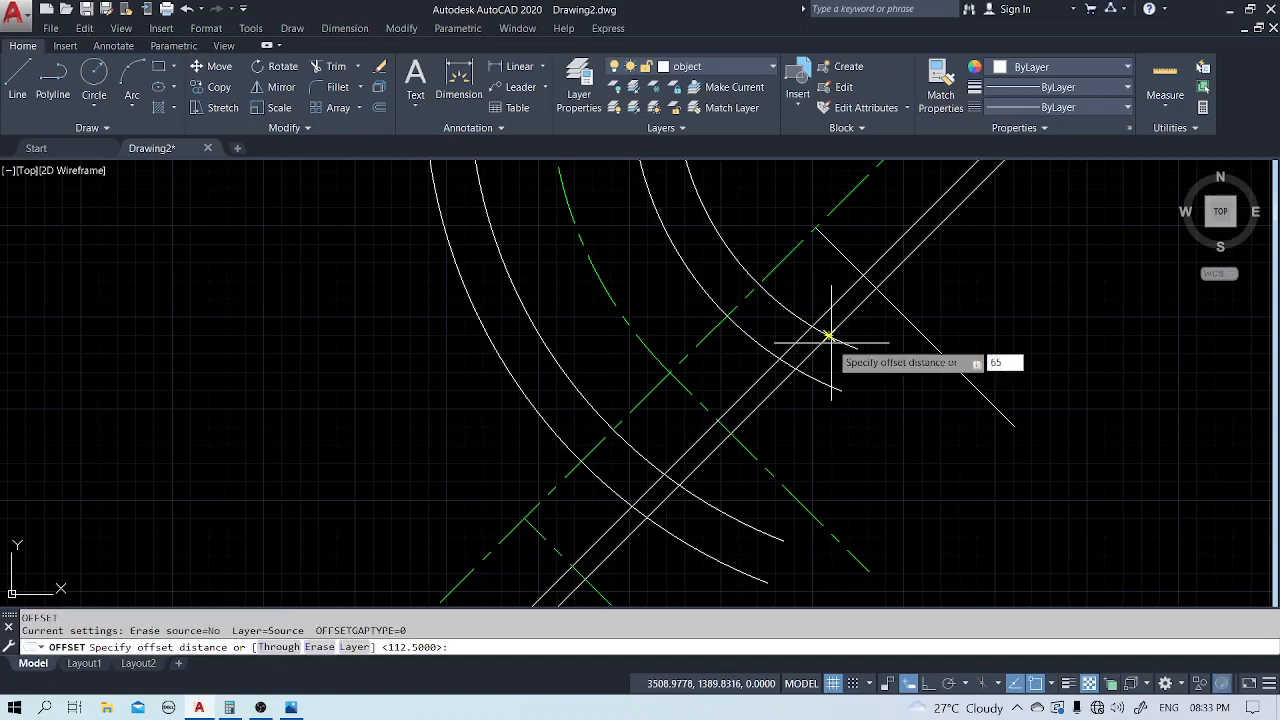
pyautogui.press('Return')
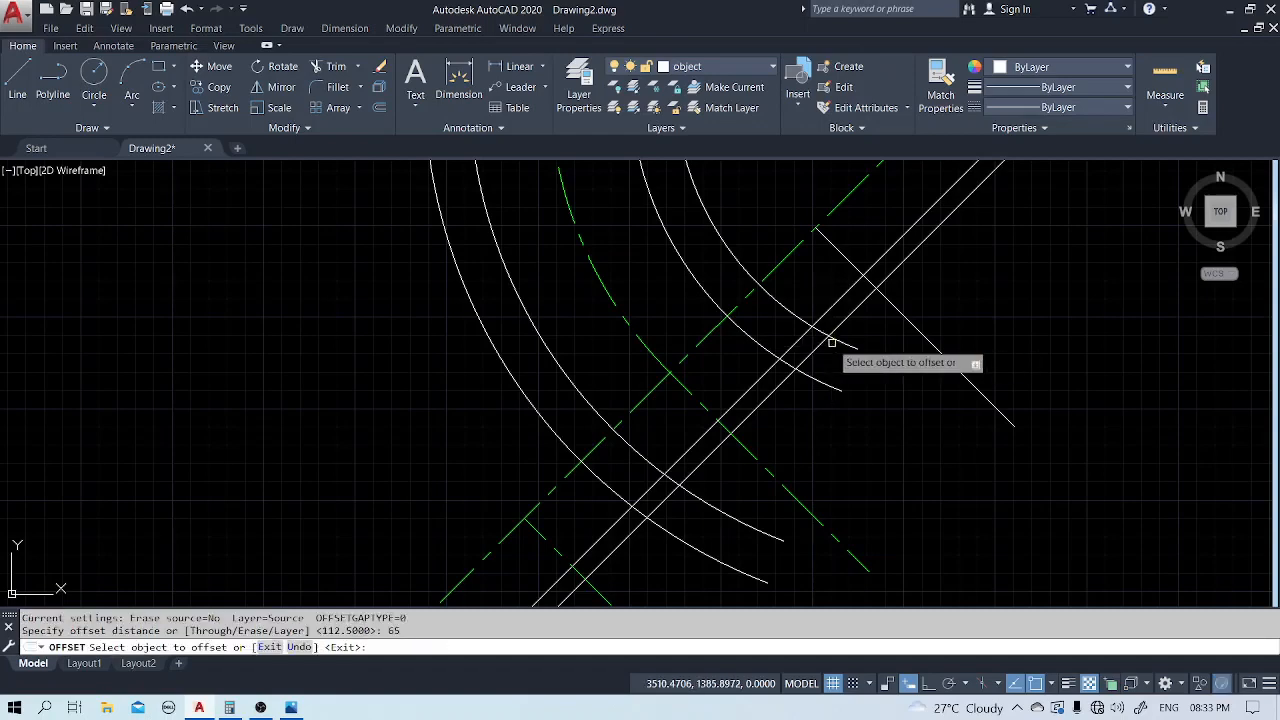
pyautogui.click(694, 385)
pyautogui.click(713, 380)
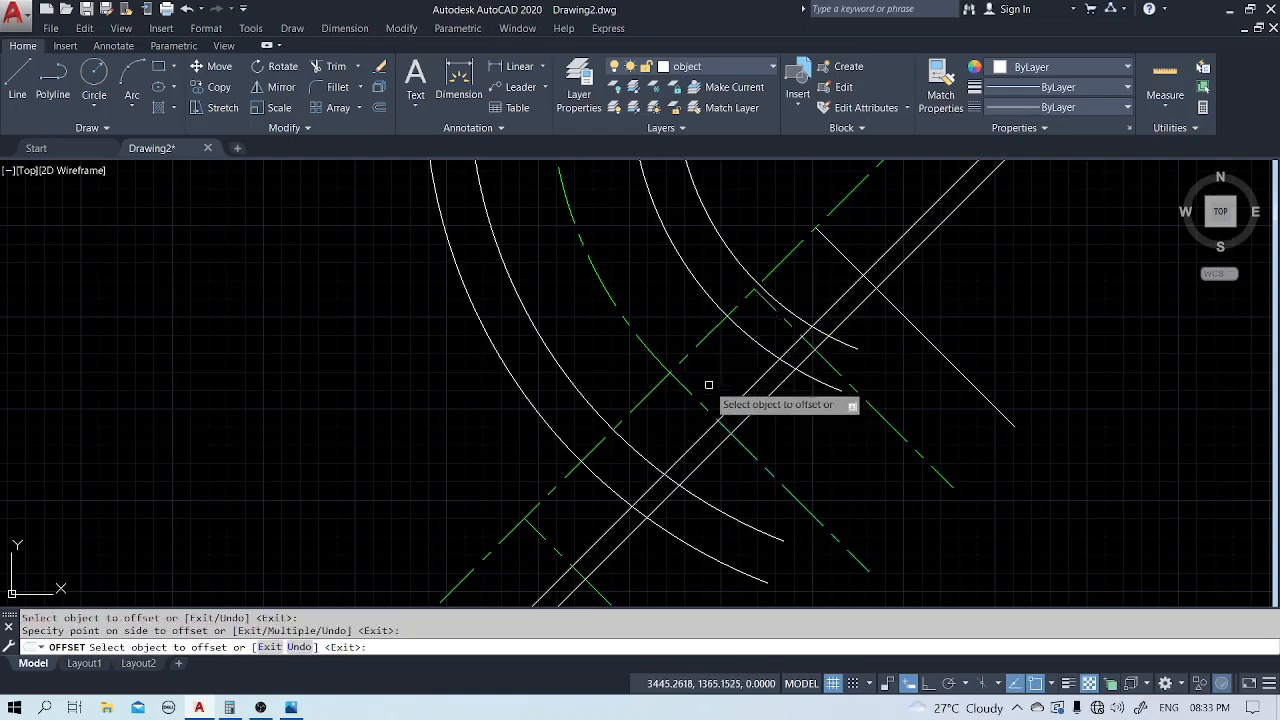
pyautogui.click(697, 395)
pyautogui.click(669, 422)
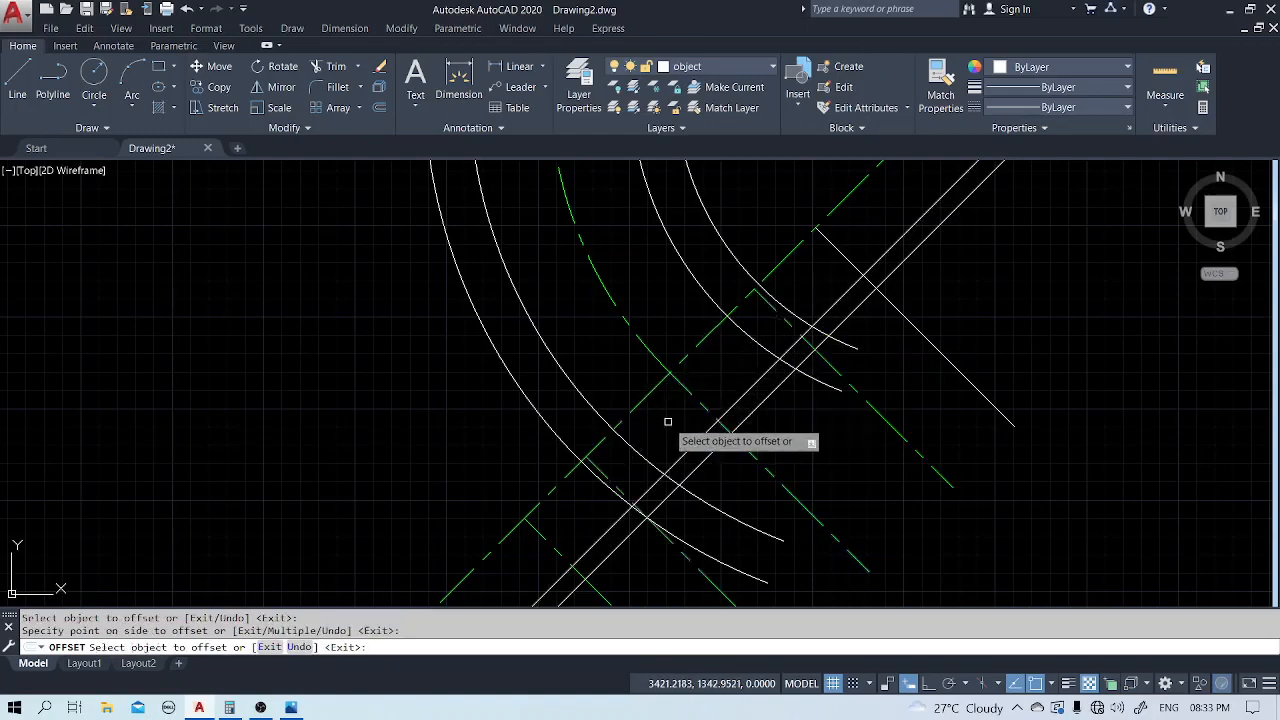
pyautogui.press('Escape')
# Draw lines along the original 45° centre line from the starts of both flange side lines to the outer wall arcs.
pyautogui.write('l')
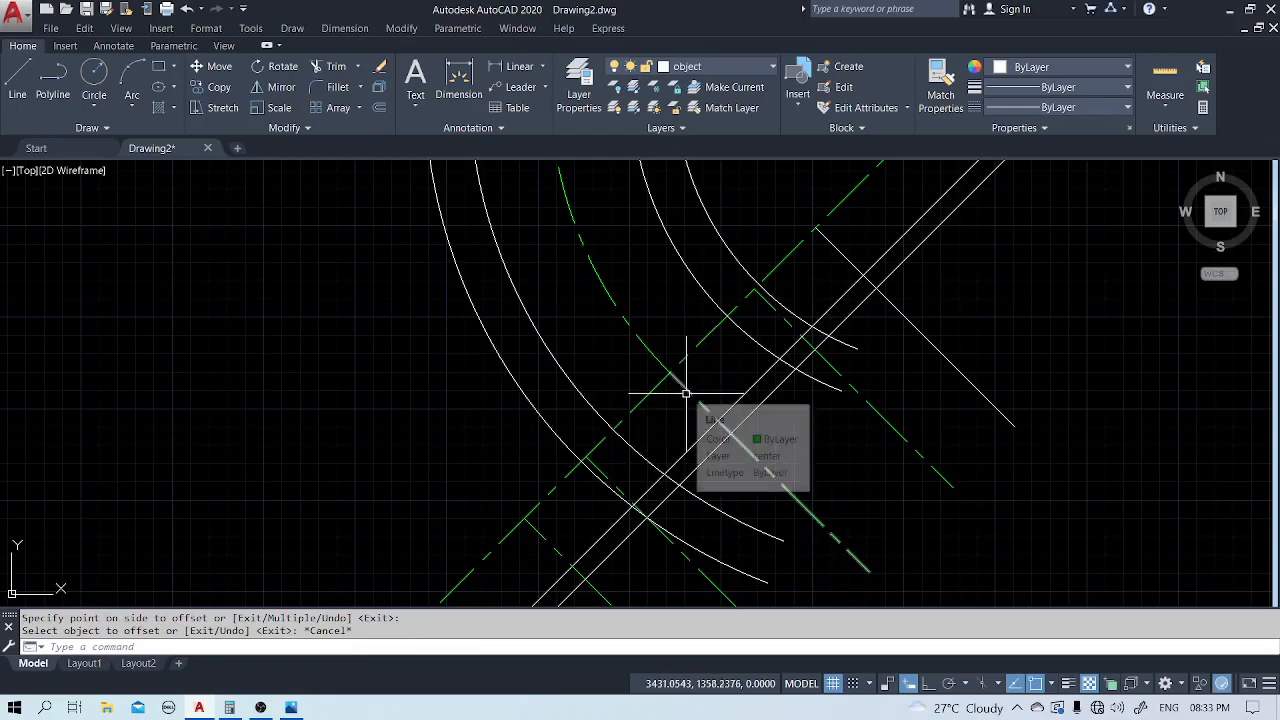
pyautogui.press('Return')
pyautogui.click(815, 228)
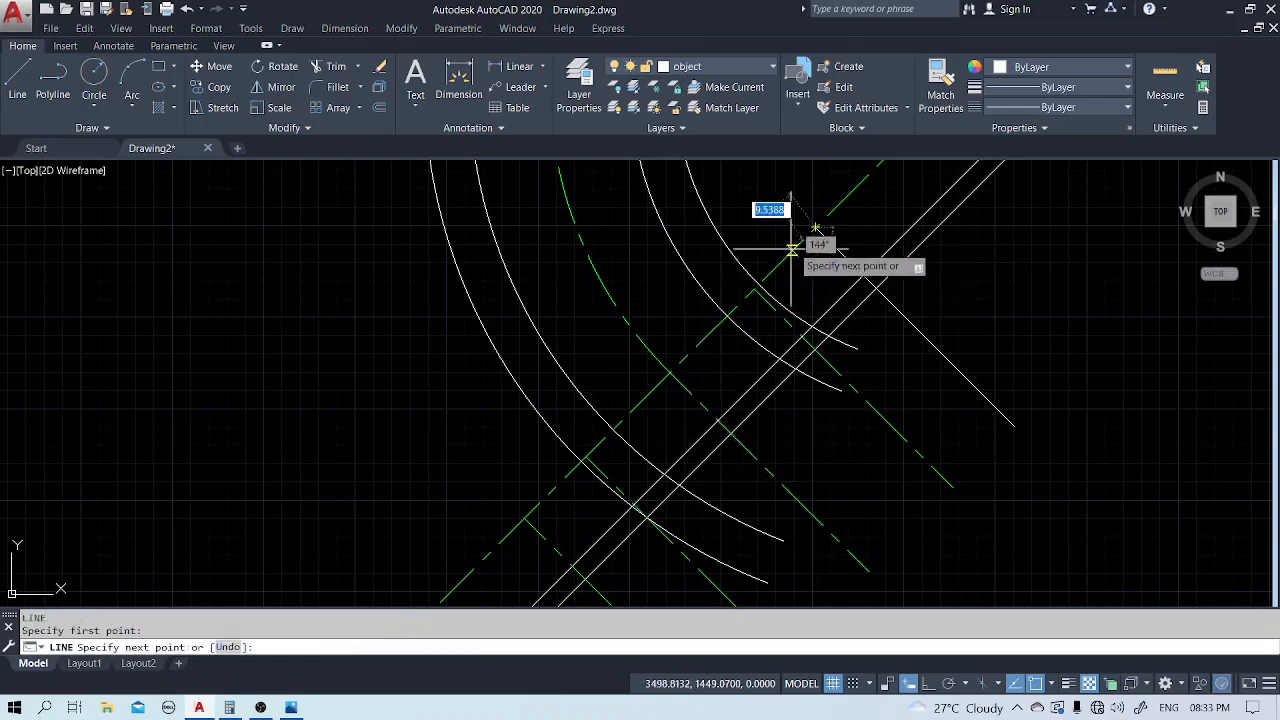
pyautogui.click(753, 285)
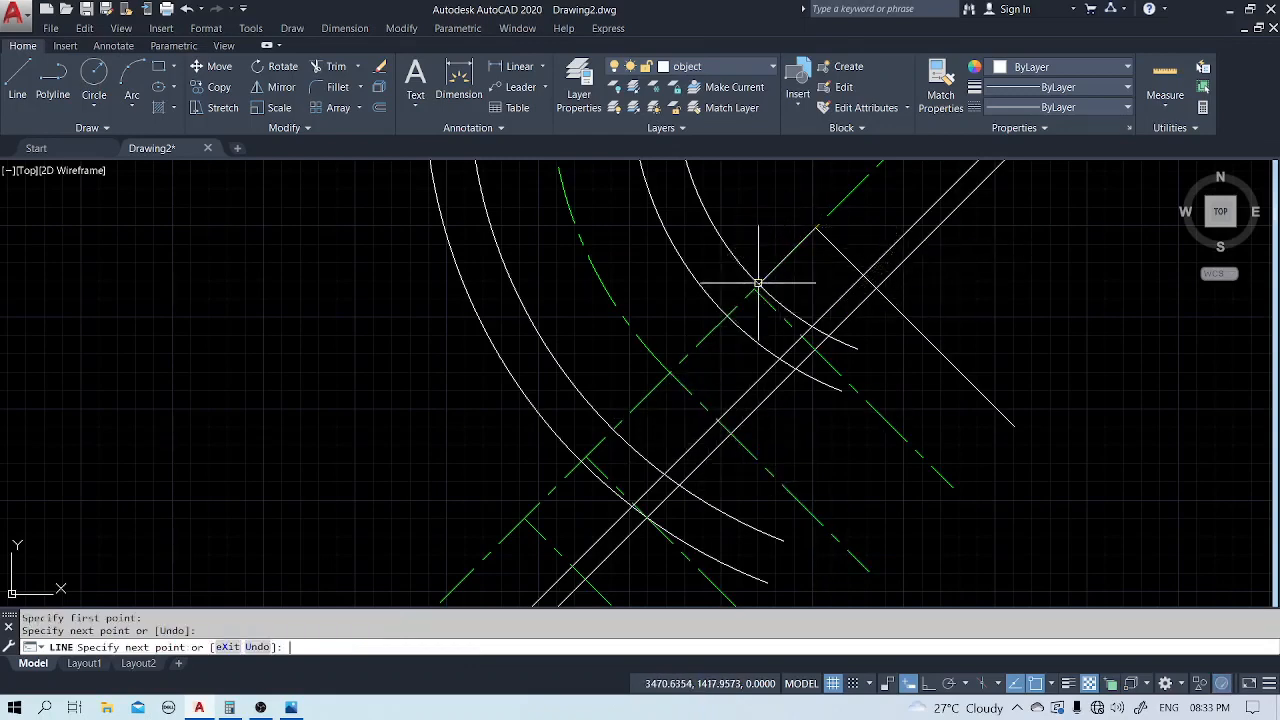
pyautogui.press('Return')
pyautogui.press('Return')
pyautogui.click(524, 519)
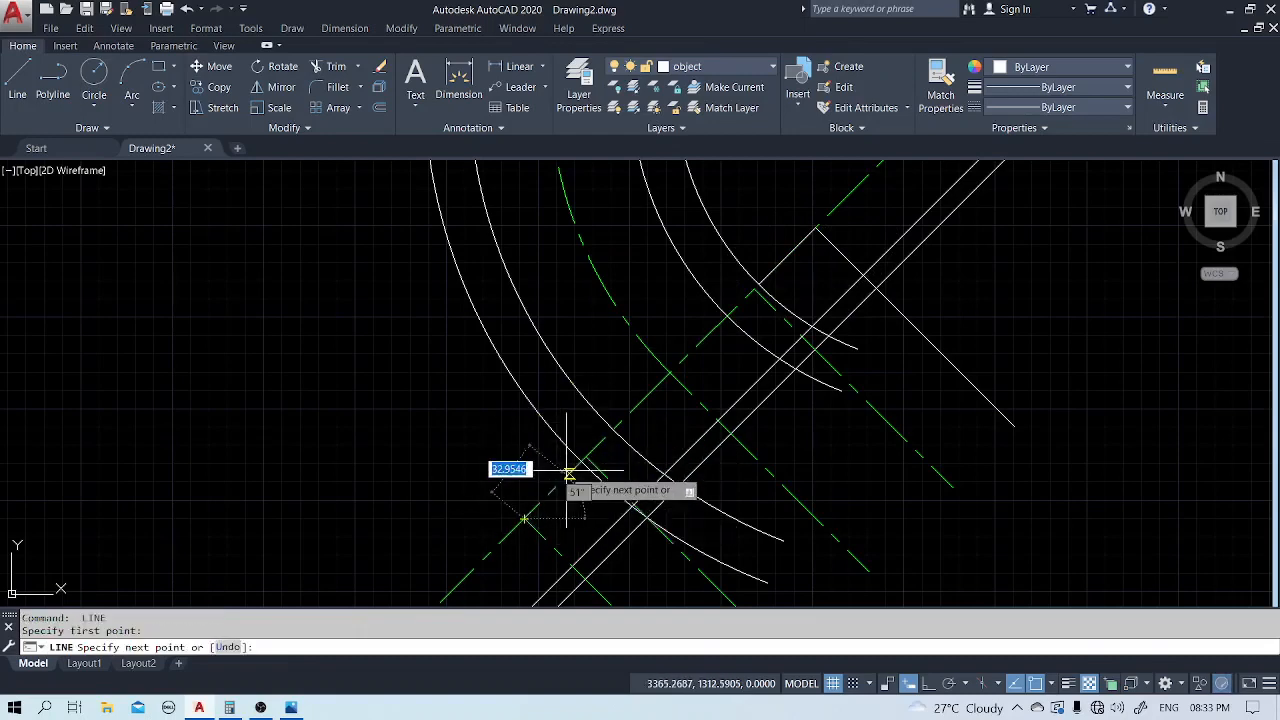
pyautogui.click(580, 462)
pyautogui.press('Return')
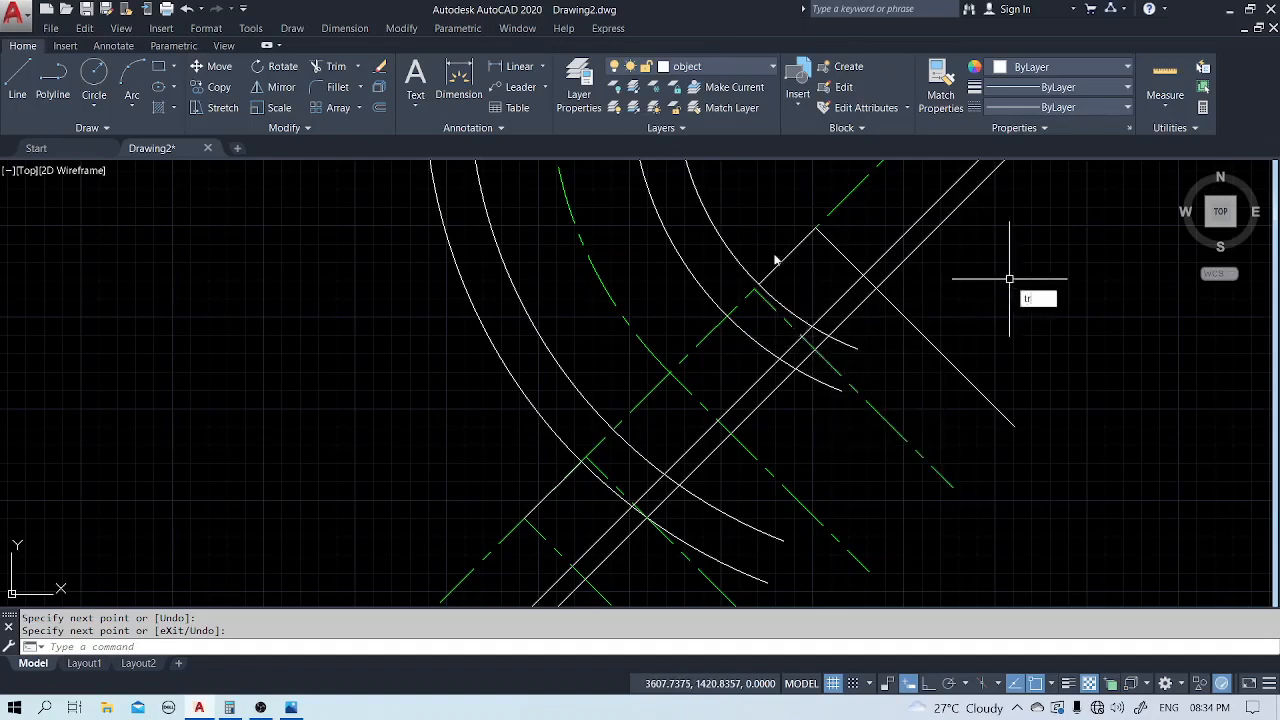
# Trim all four wall arcs back to the original 45° centre line.
pyautogui.press('Return')
pyautogui.click(735, 312)
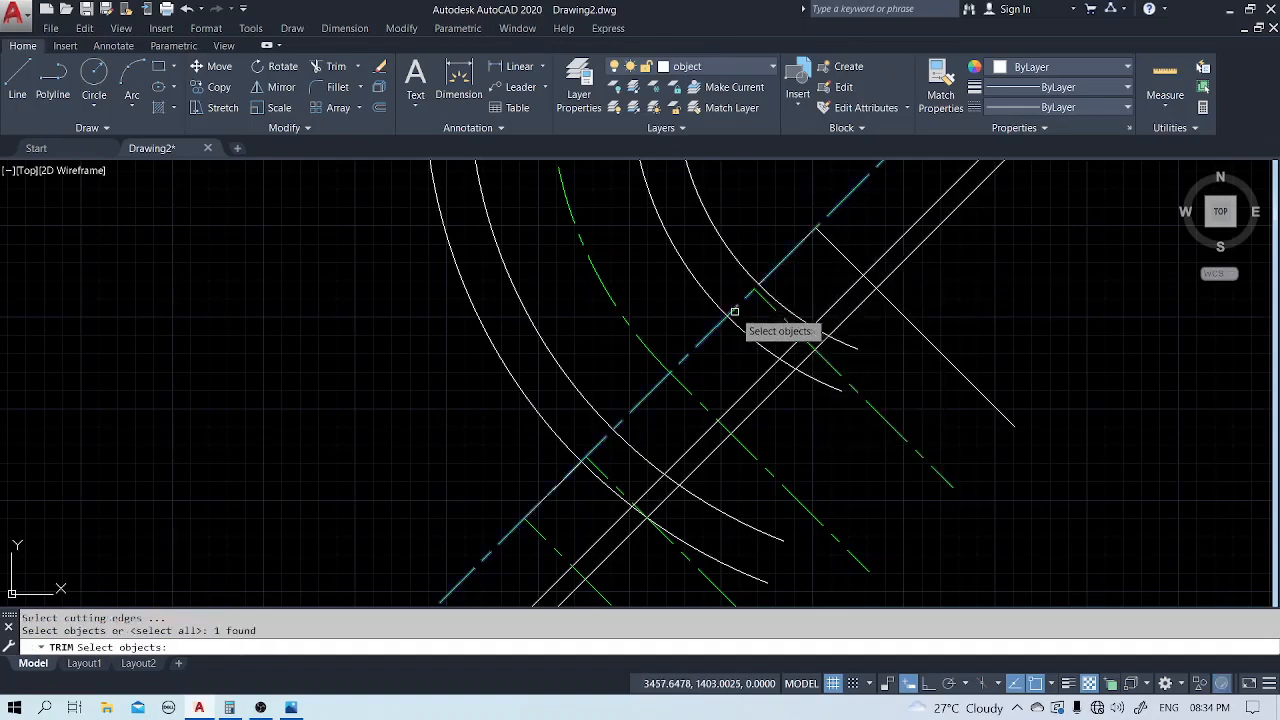
pyautogui.press('Return')
pyautogui.click(777, 299)
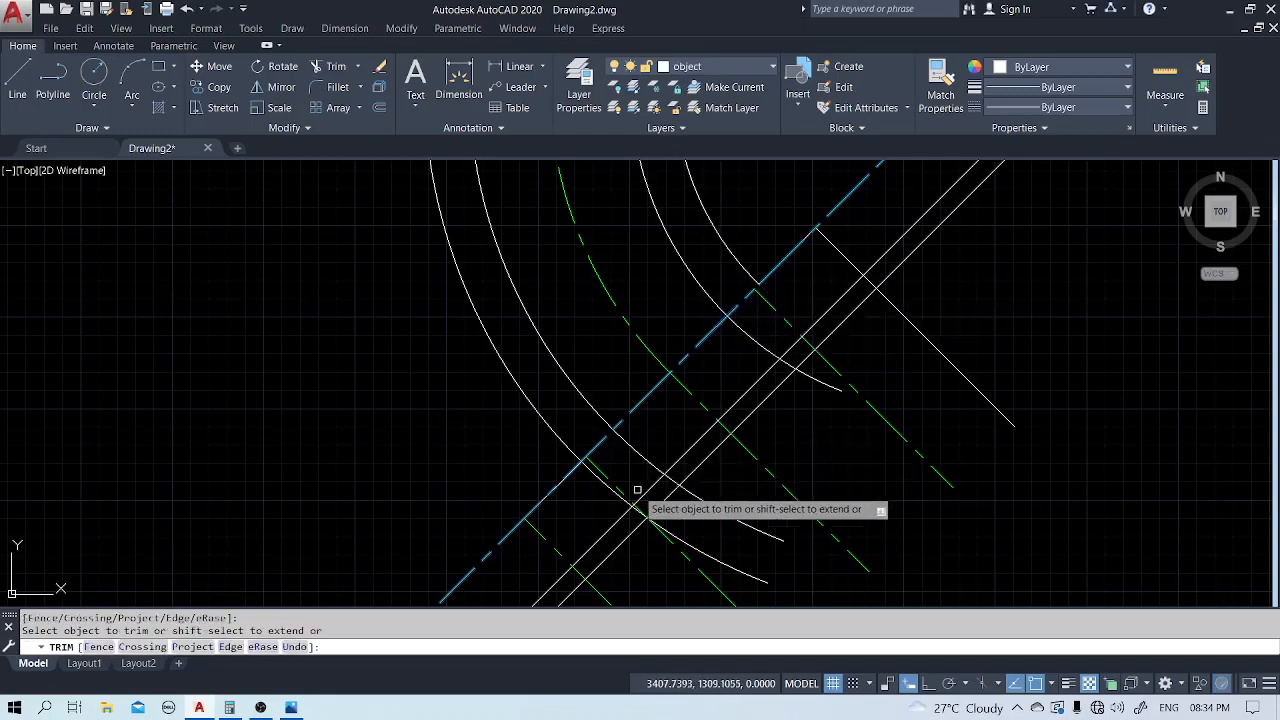
pyautogui.click(603, 487)
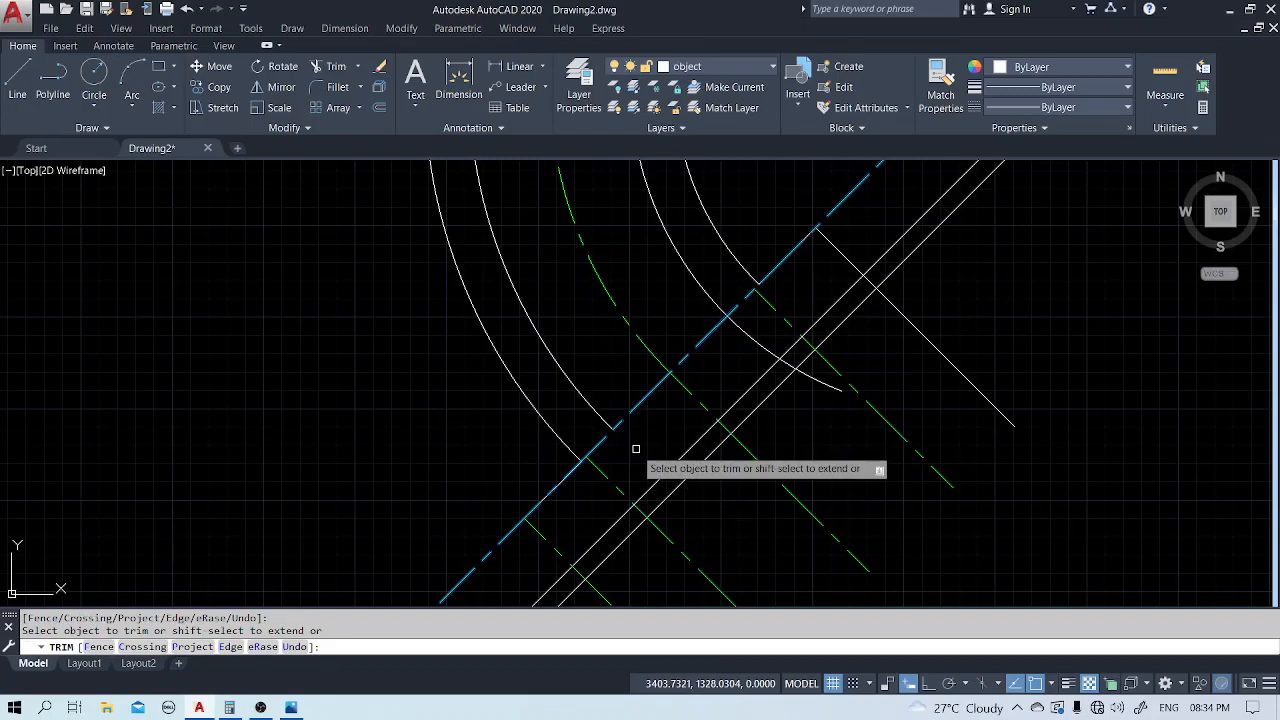
pyautogui.press('Escape')
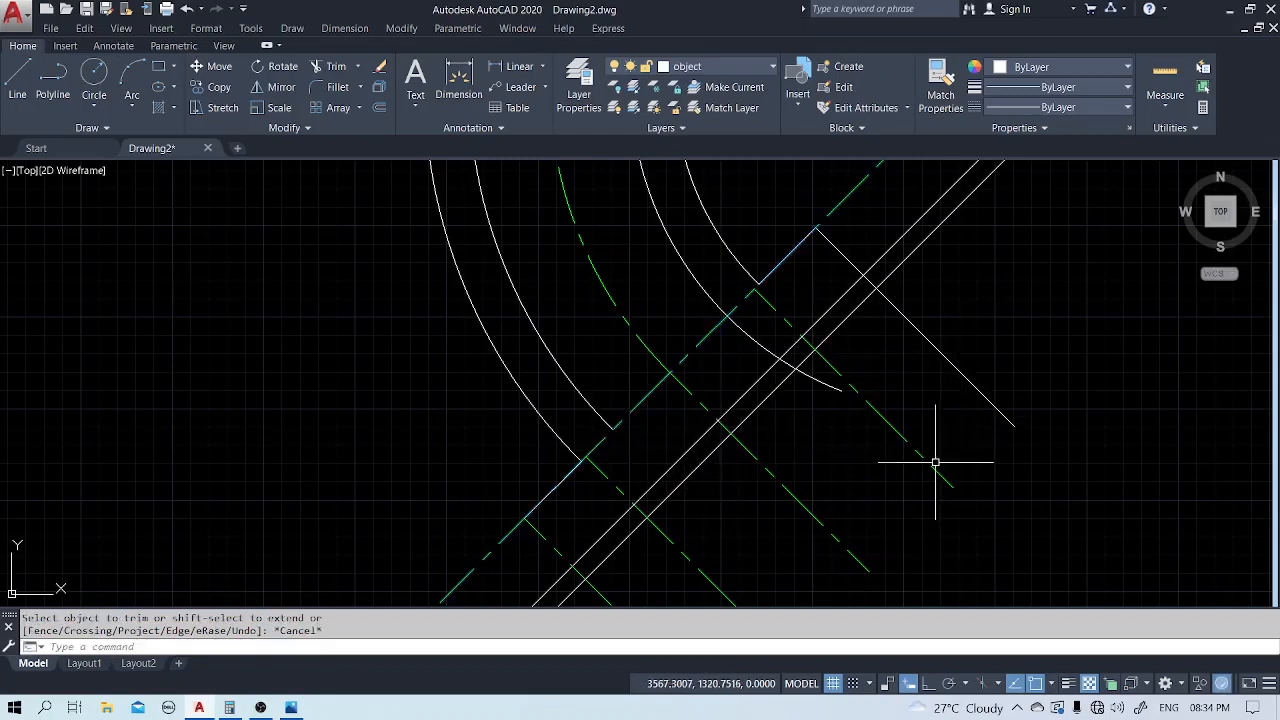
pyautogui.write('r')
pyautogui.press('Return')
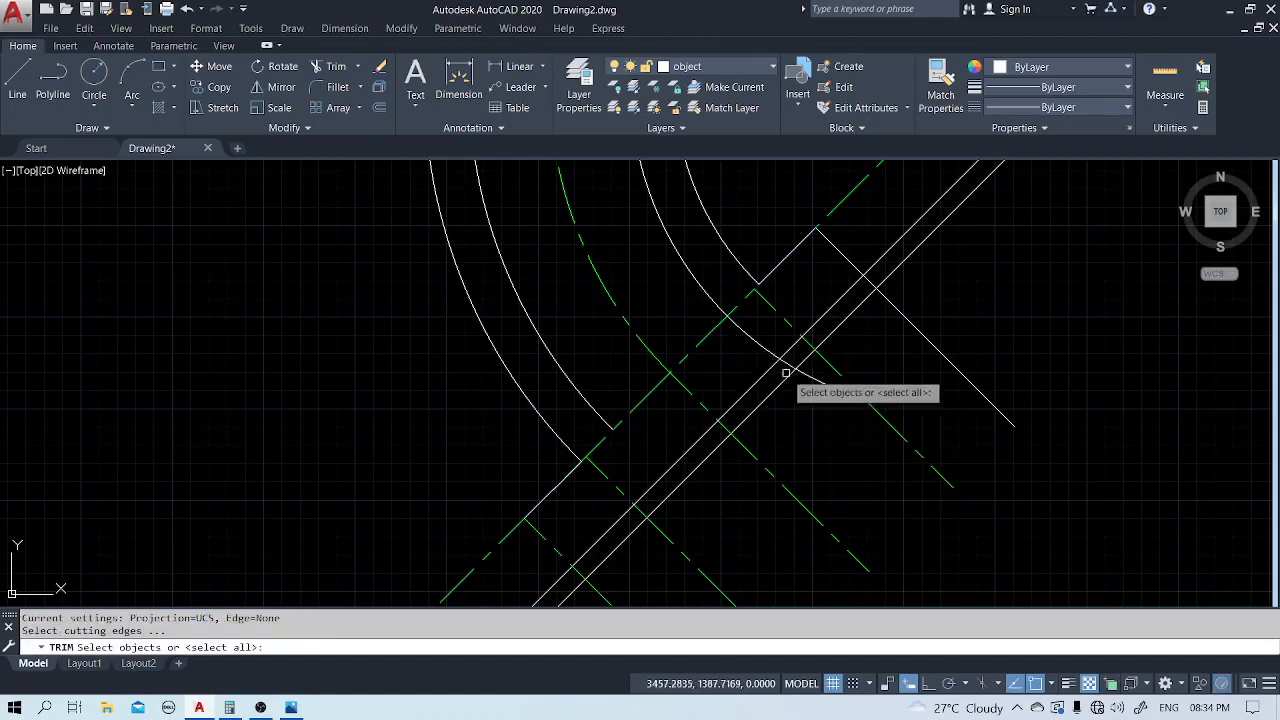
pyautogui.press('Return')
pyautogui.click(786, 360)
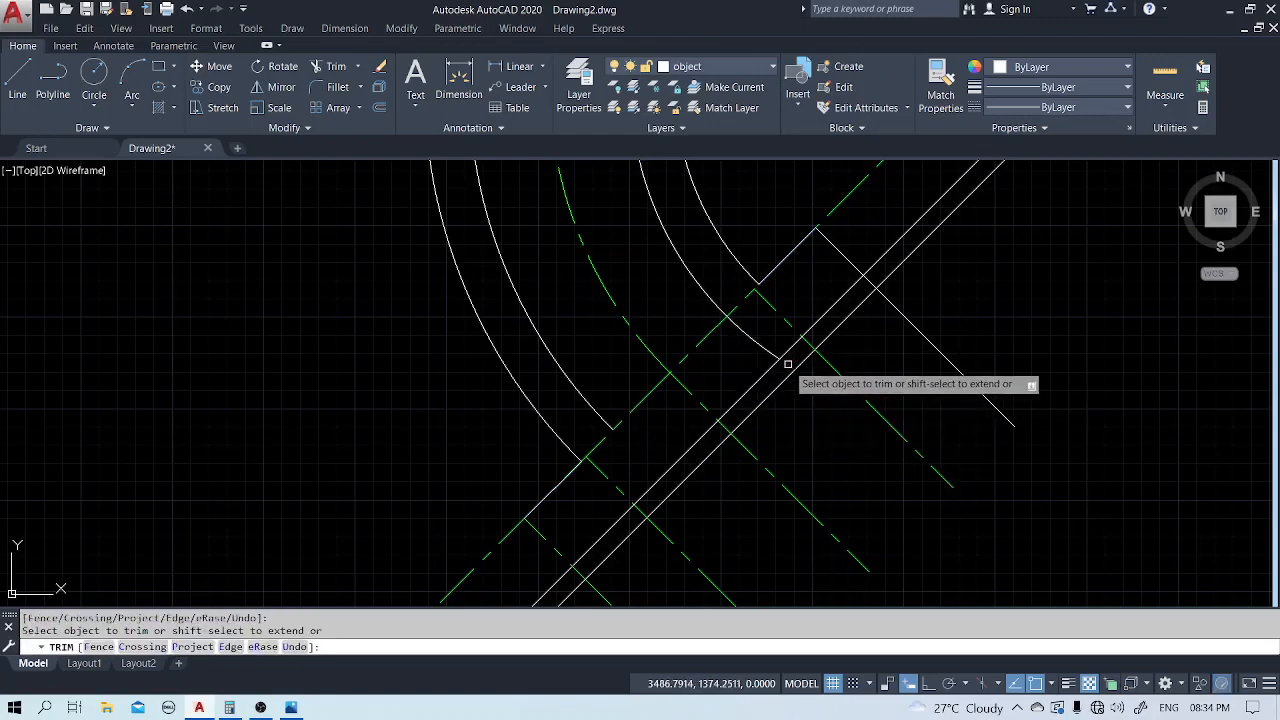
pyautogui.press('Escape')
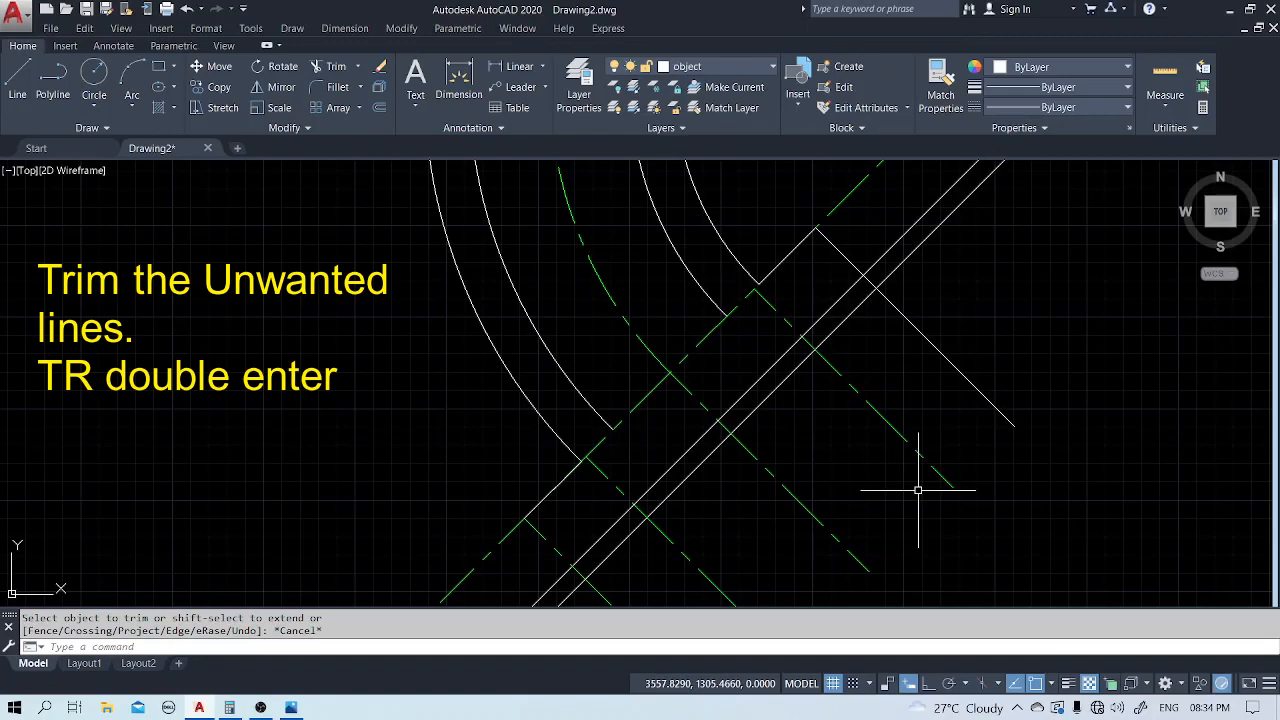
# Draw two short lines along the 65 mm offset lines, each joining the two parallel 45° flange lines.
pyautogui.write('l')
pyautogui.press('Return')
pyautogui.click(803, 337)
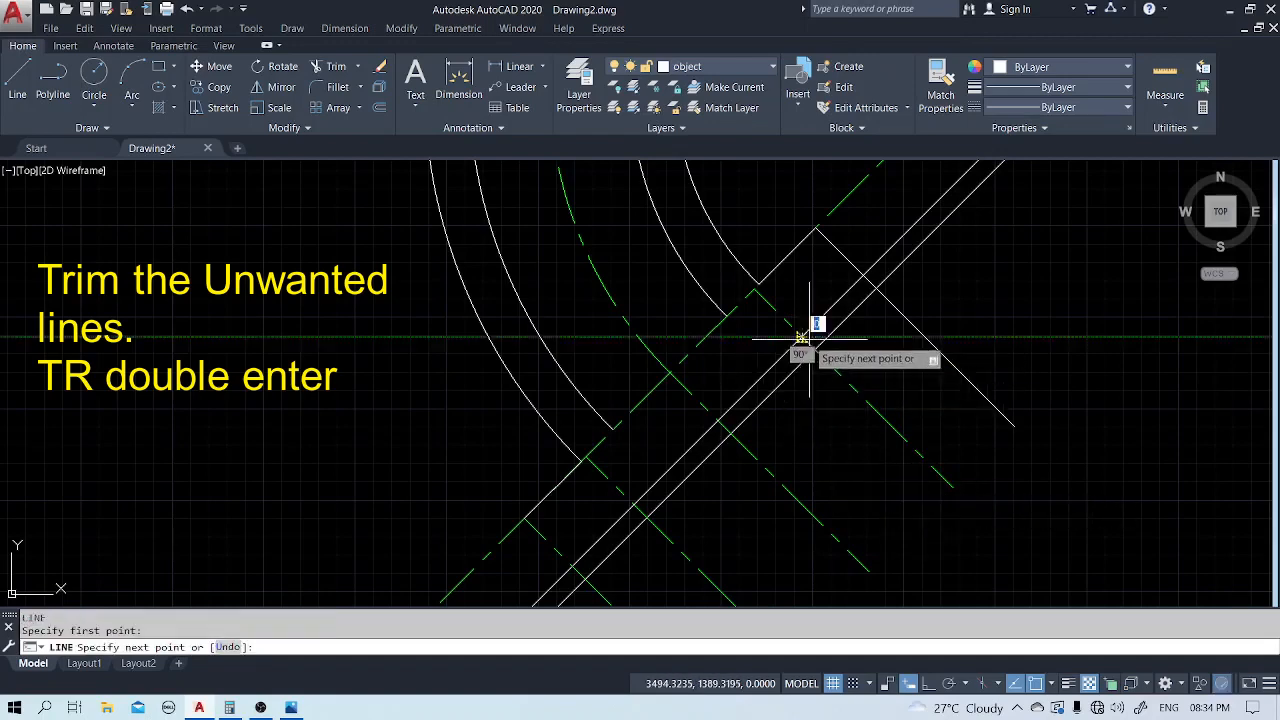
pyautogui.click(815, 349)
pyautogui.press('Return')
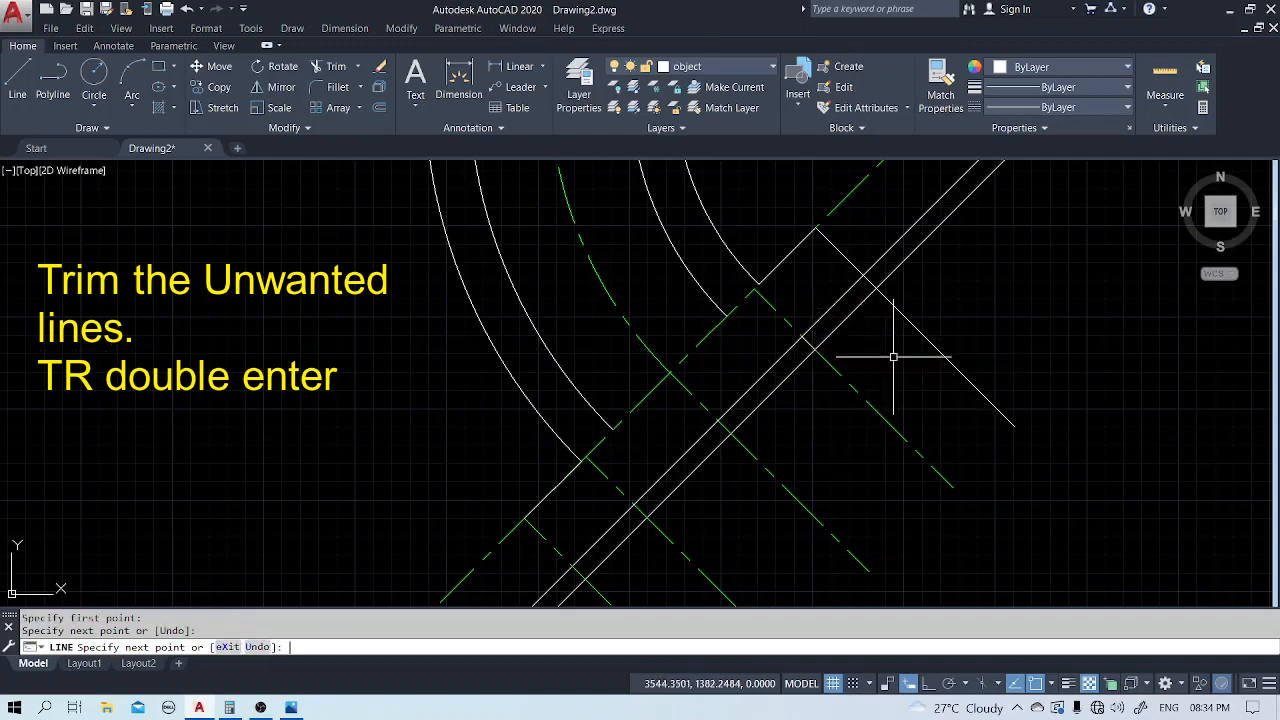
pyautogui.press('Return')
pyautogui.click(634, 505)
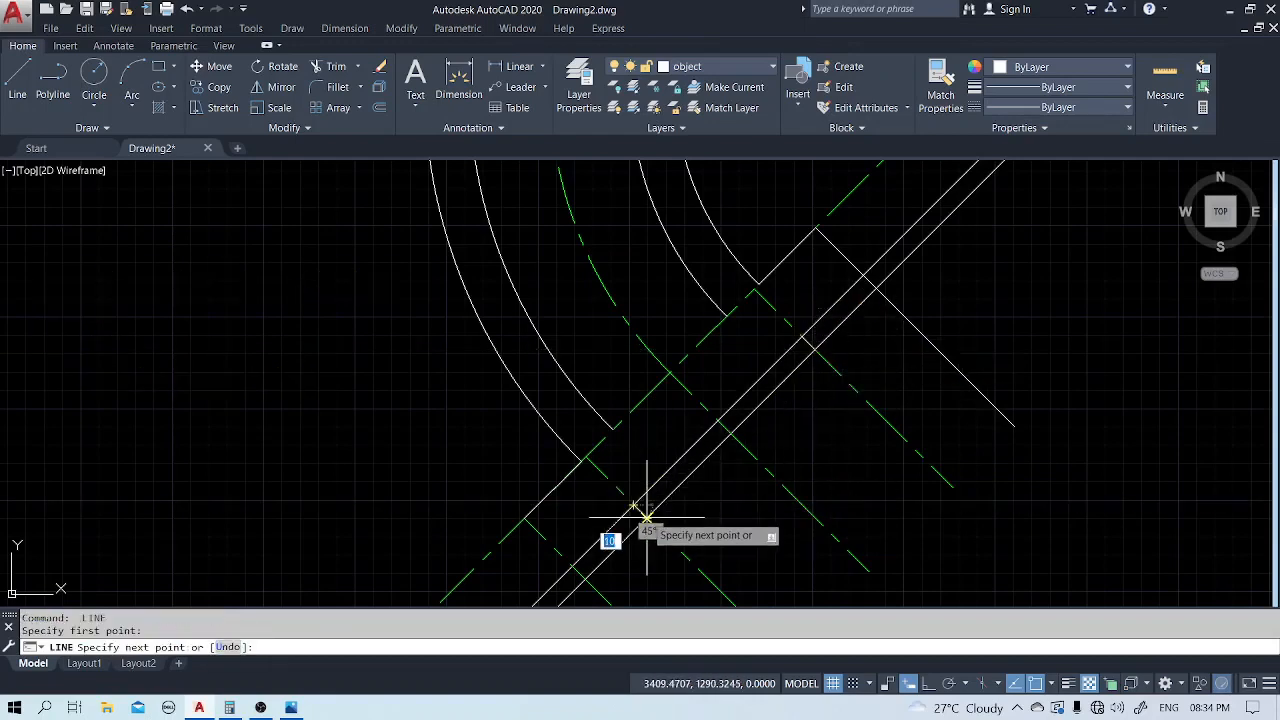
pyautogui.click(647, 517)
pyautogui.press('Return')
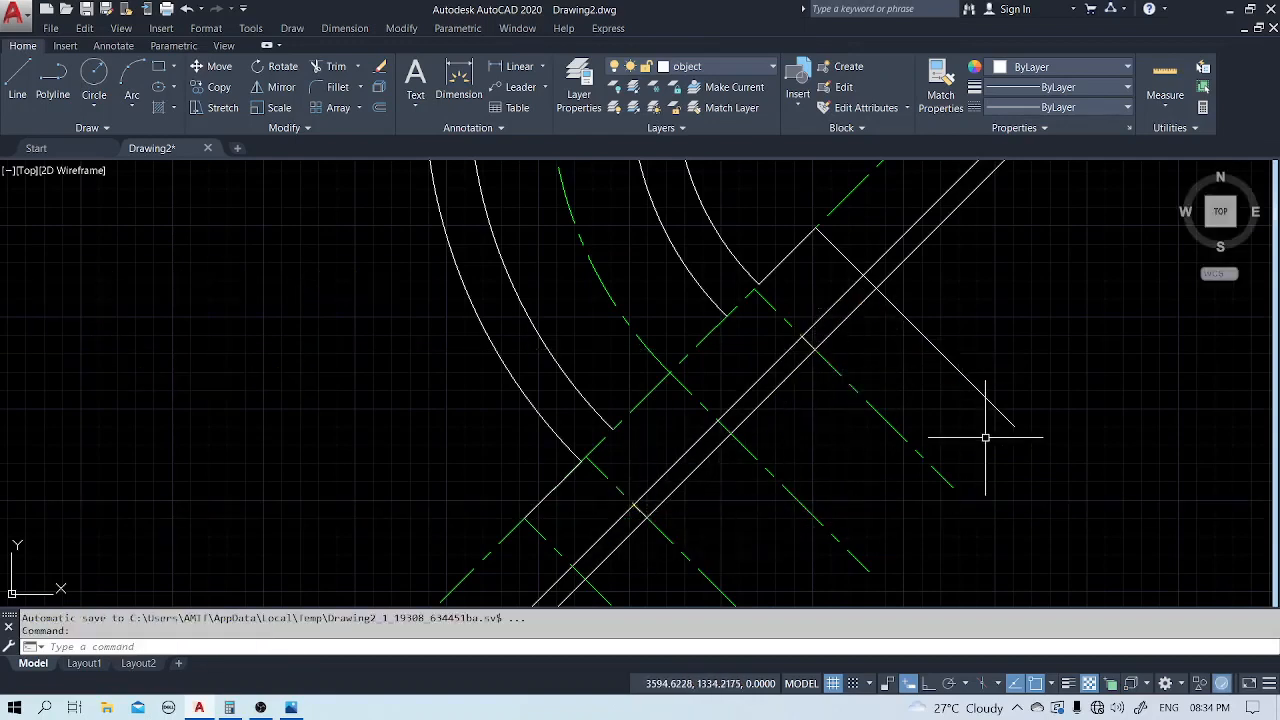
# Trim the outermost 45° flange line beyond both 65 mm offset lines.
pyautogui.write('tr')
pyautogui.press('Return')
pyautogui.click(829, 362)
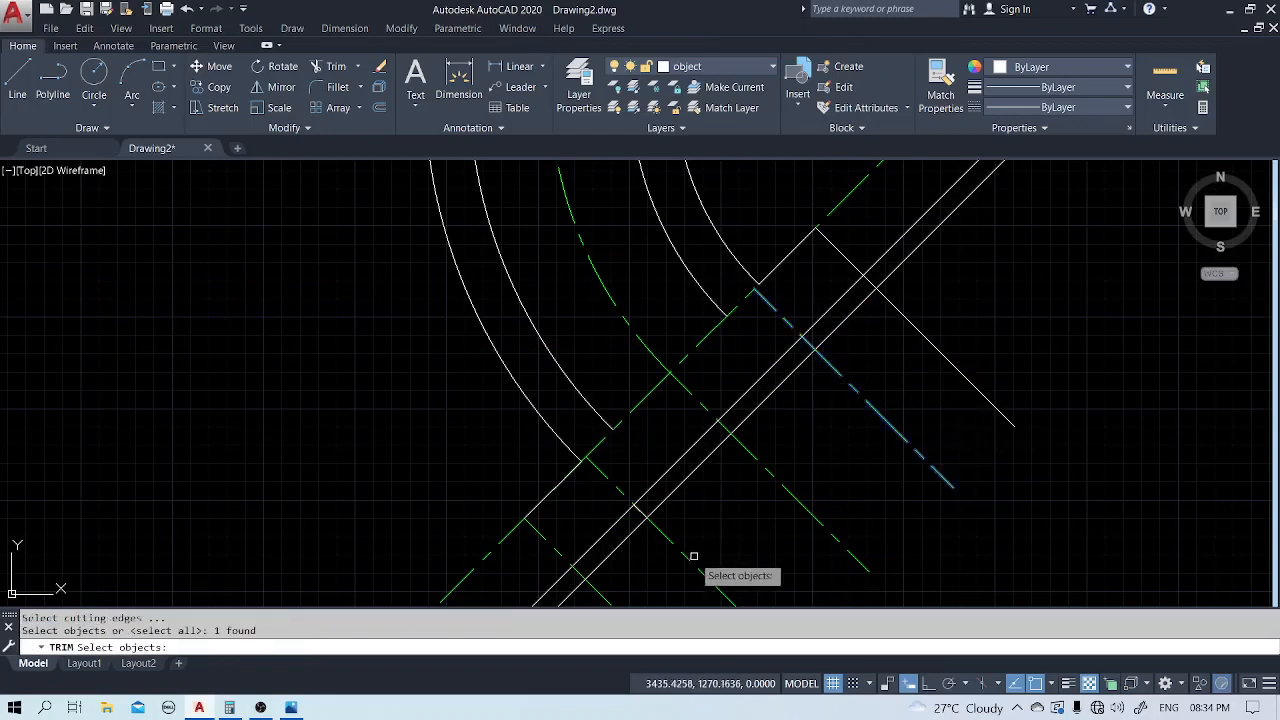
pyautogui.click(688, 558)
pyautogui.press('Return')
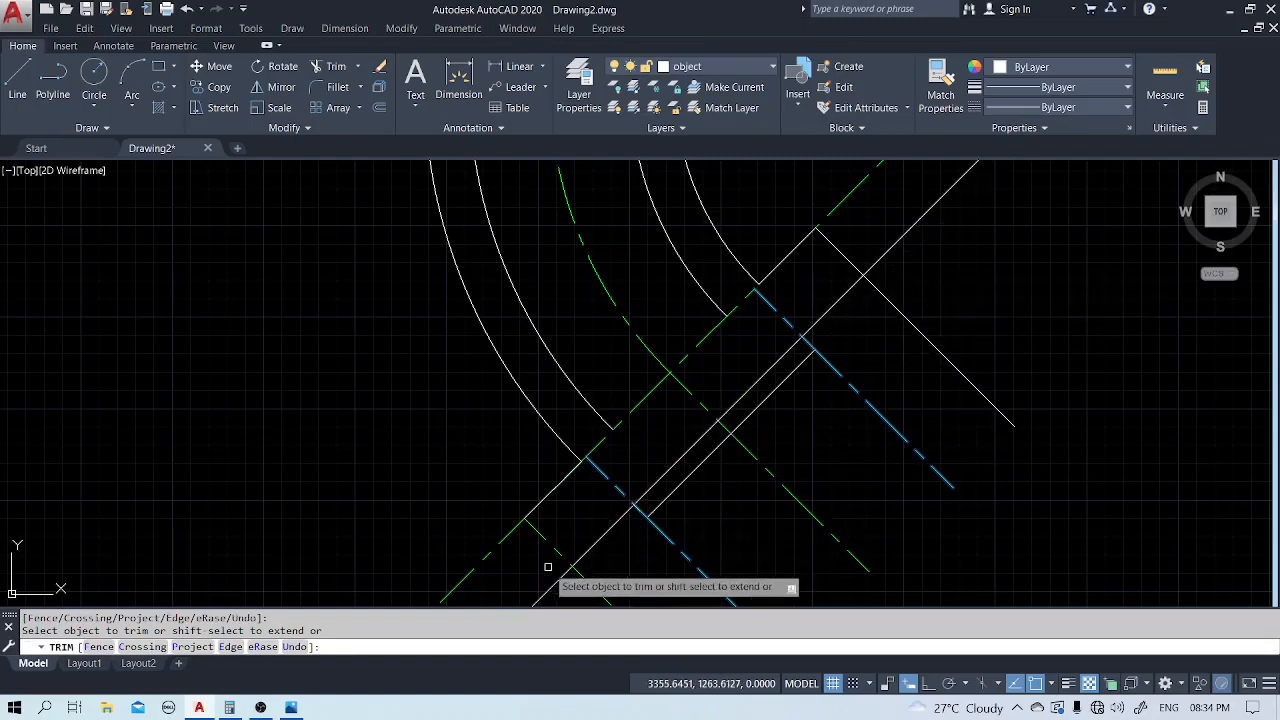
pyautogui.press('Escape')
# Trim the lower flange's side lines and the ends of its 45° face line so they meet at the flange corners.
pyautogui.press('Return')
pyautogui.press('Return')
pyautogui.click(903, 318)
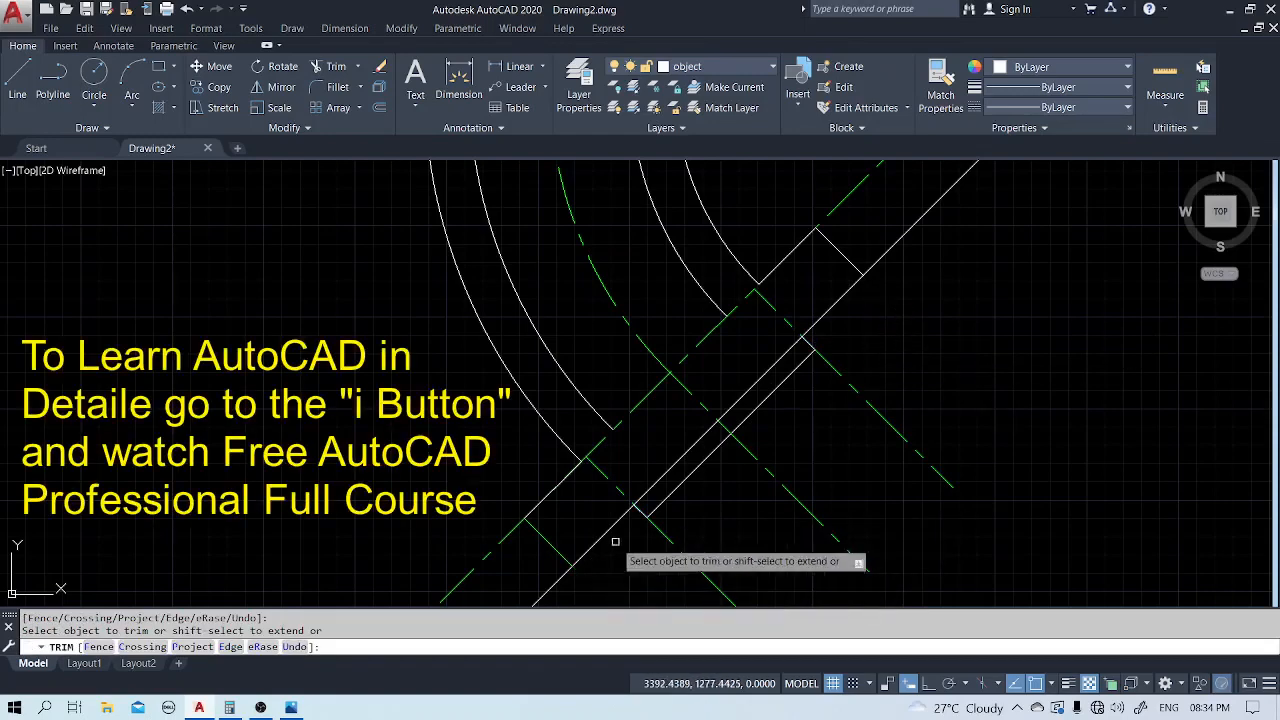
pyautogui.click(557, 581)
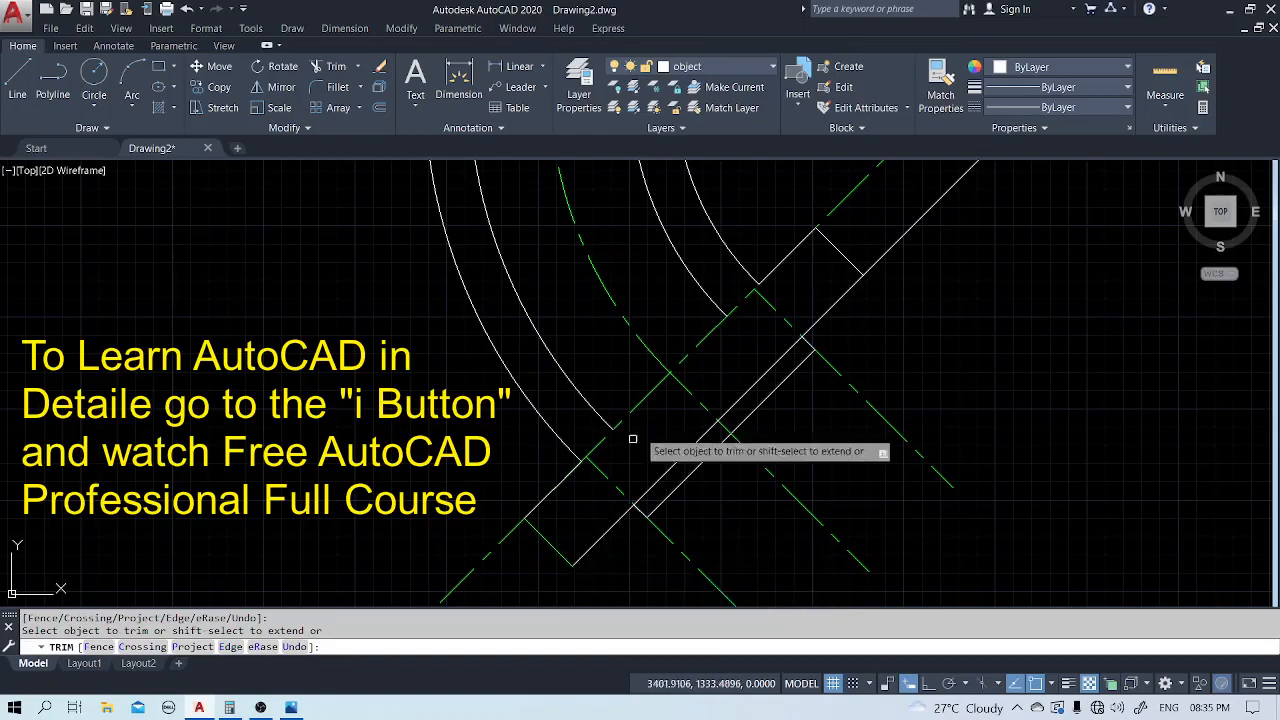
pyautogui.click(900, 236)
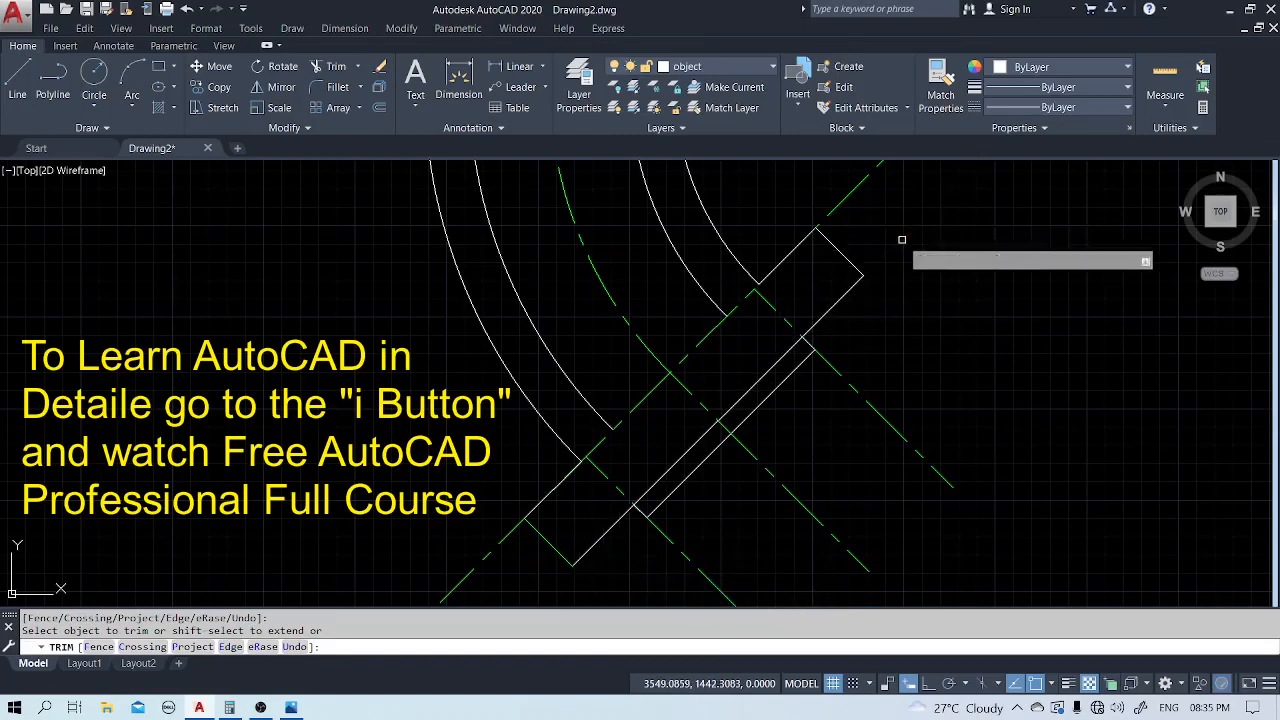
# Remove the inner 45° flange line's middle portion between the two short step lines.
pyautogui.scroll(-2, 966, 352)
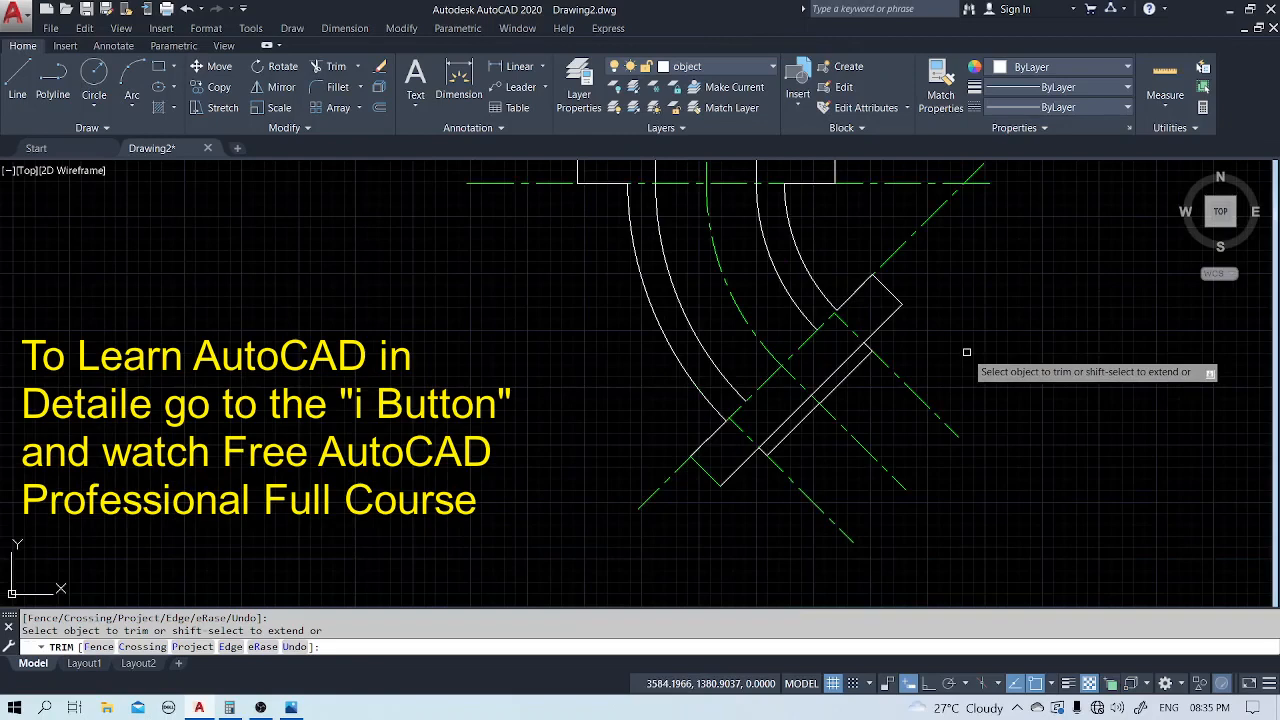
pyautogui.scroll(3, 843, 456)
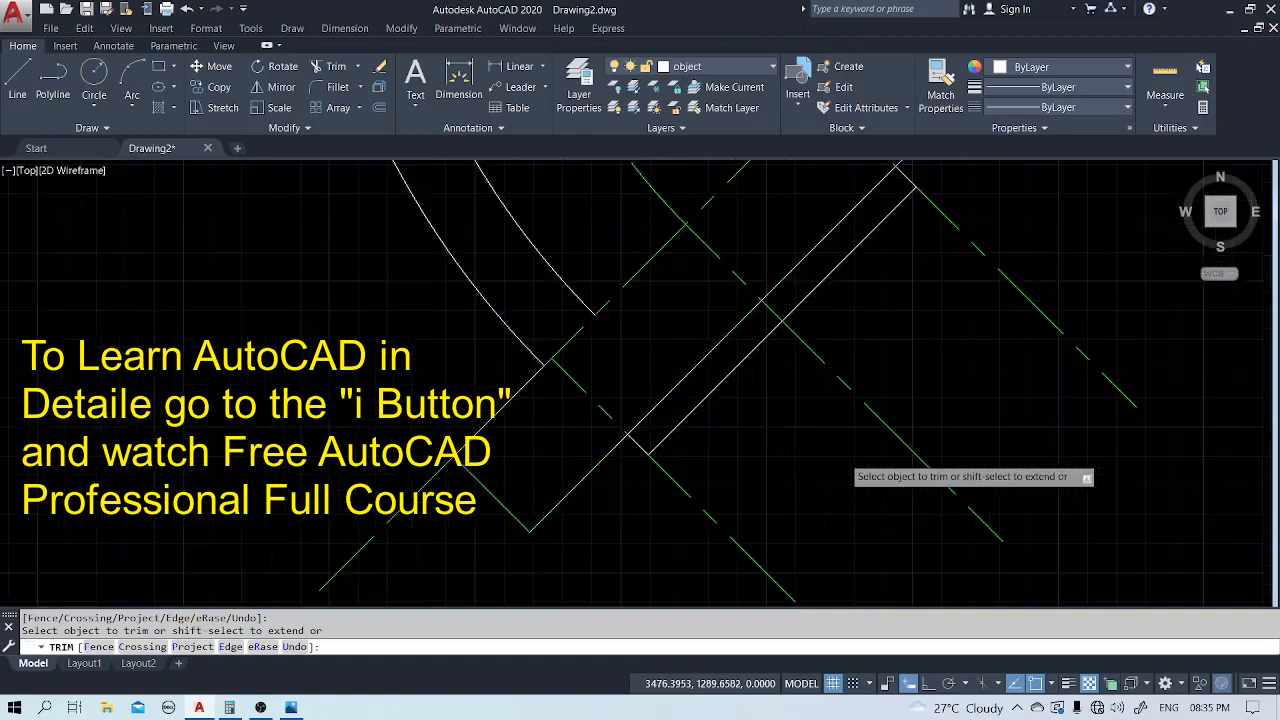
pyautogui.click(807, 258)
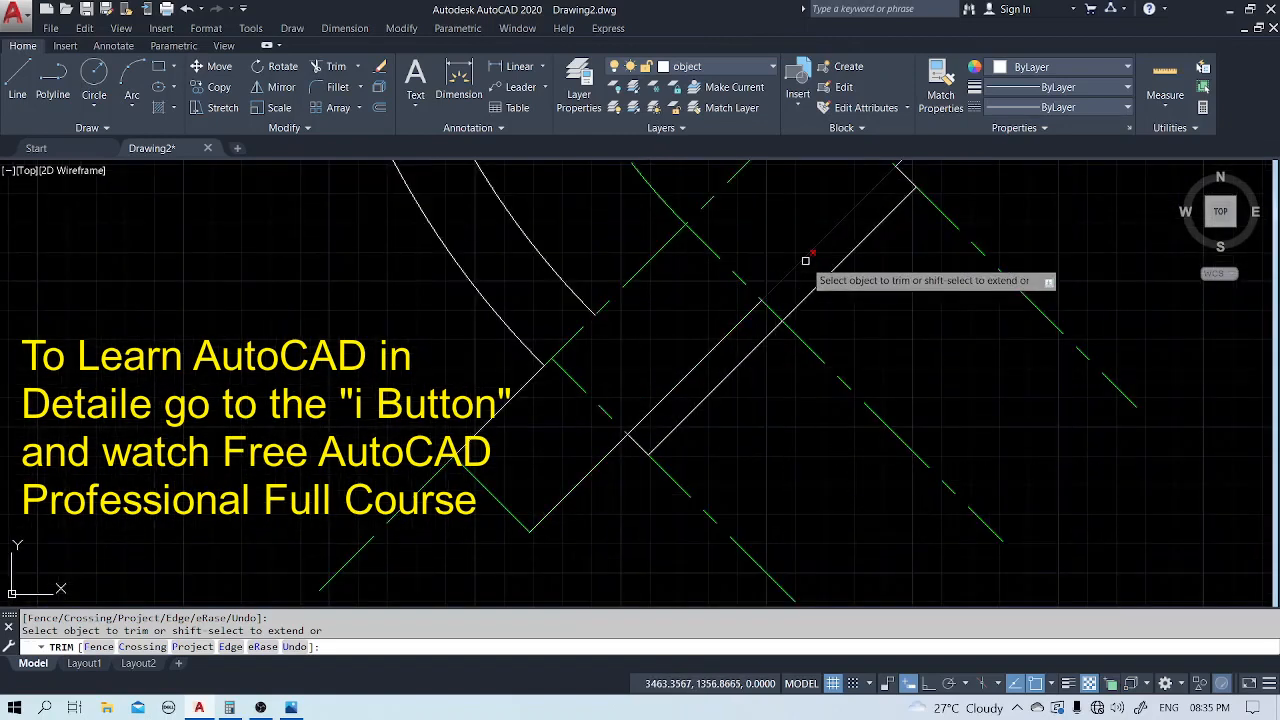
pyautogui.click(730, 336)
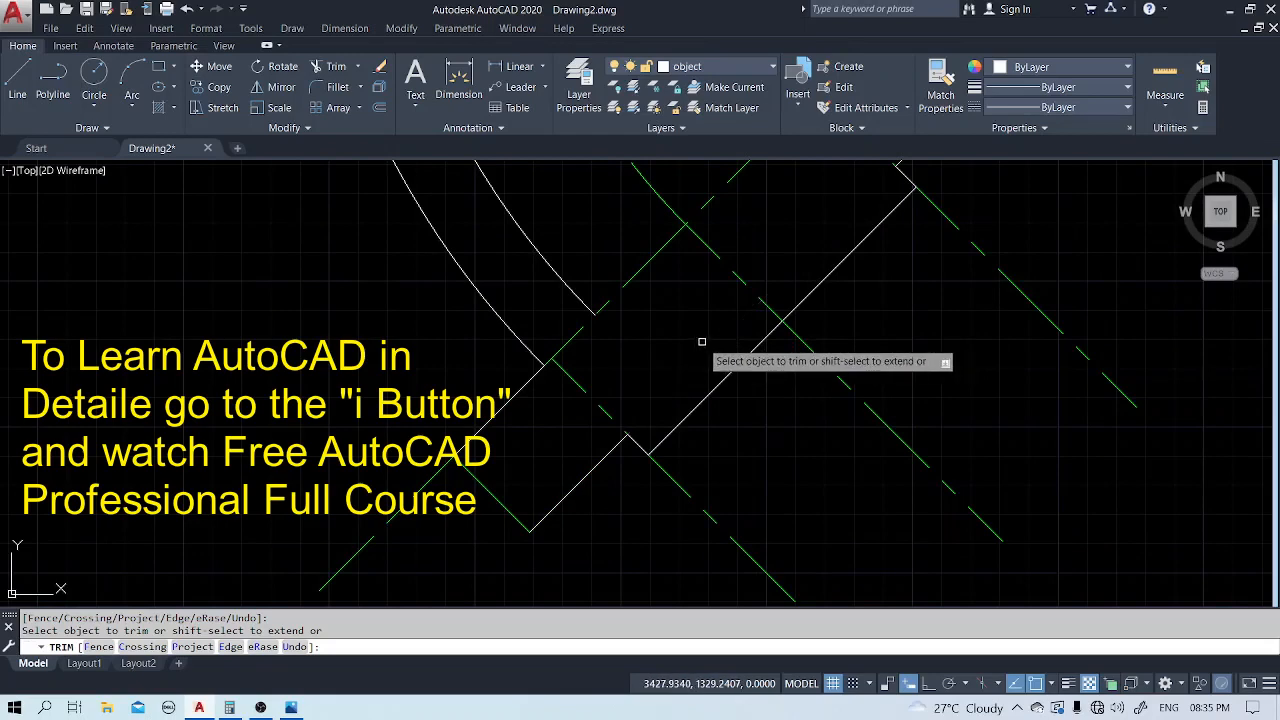
pyautogui.press('Escape')
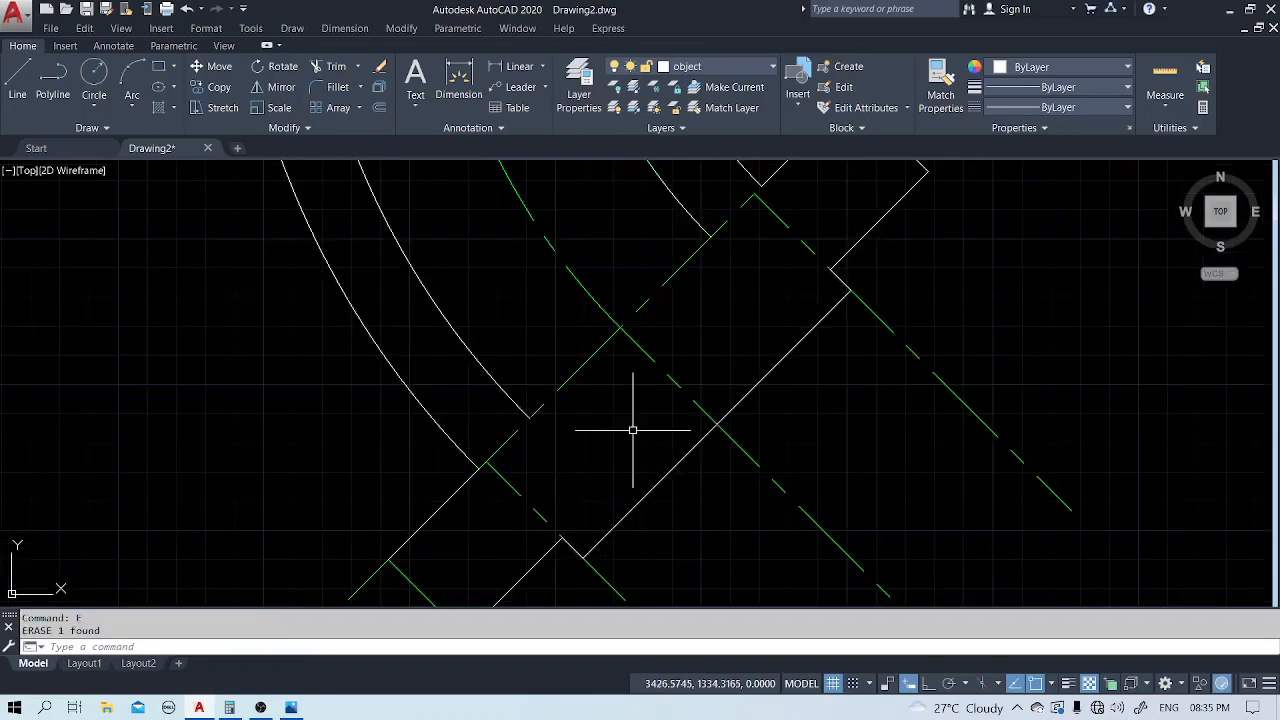
# Offset the lower pipe axis line 44 mm to both sides for the bore.
pyautogui.write('o')
pyautogui.press('Return')
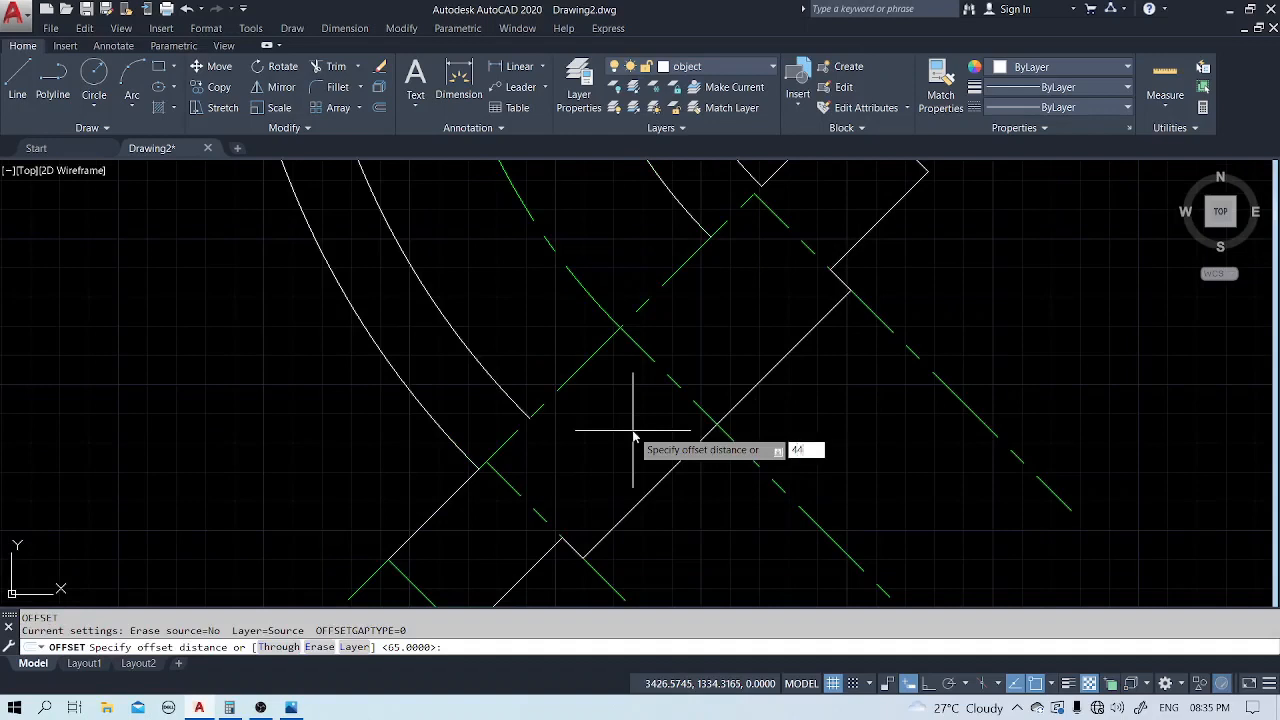
pyautogui.press('Return')
pyautogui.click(666, 373)
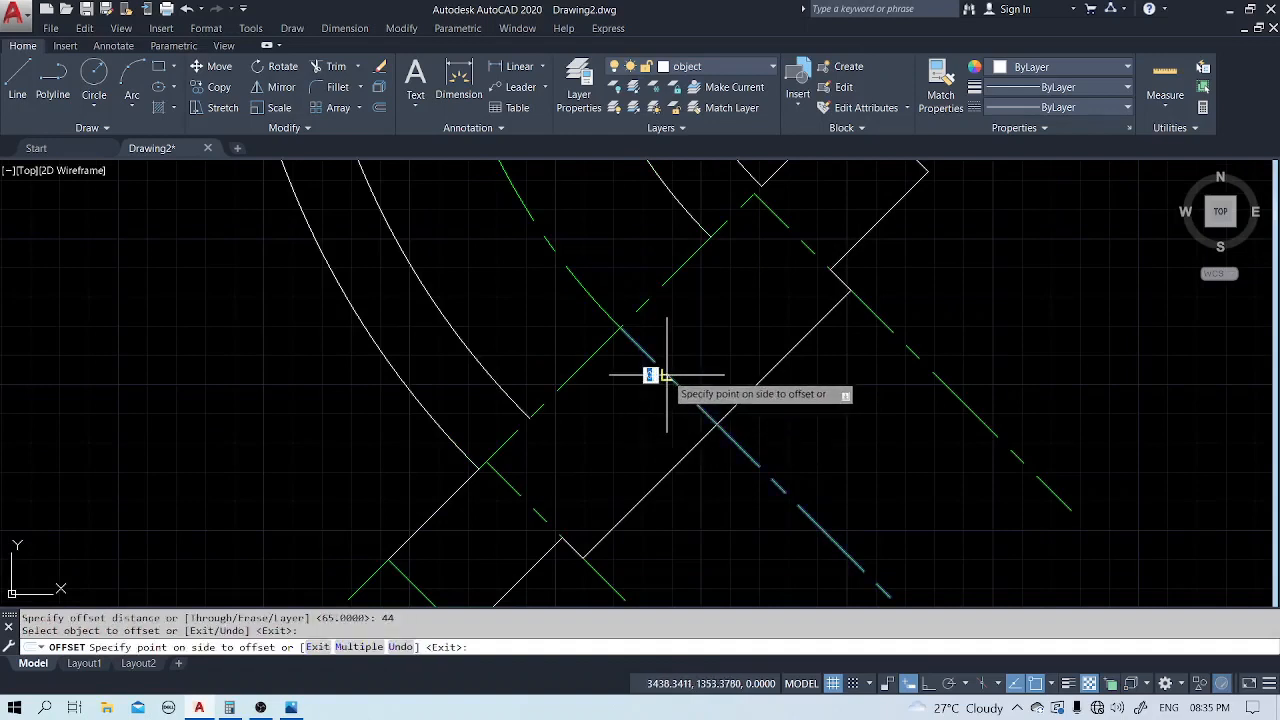
pyautogui.click(700, 344)
pyautogui.click(670, 378)
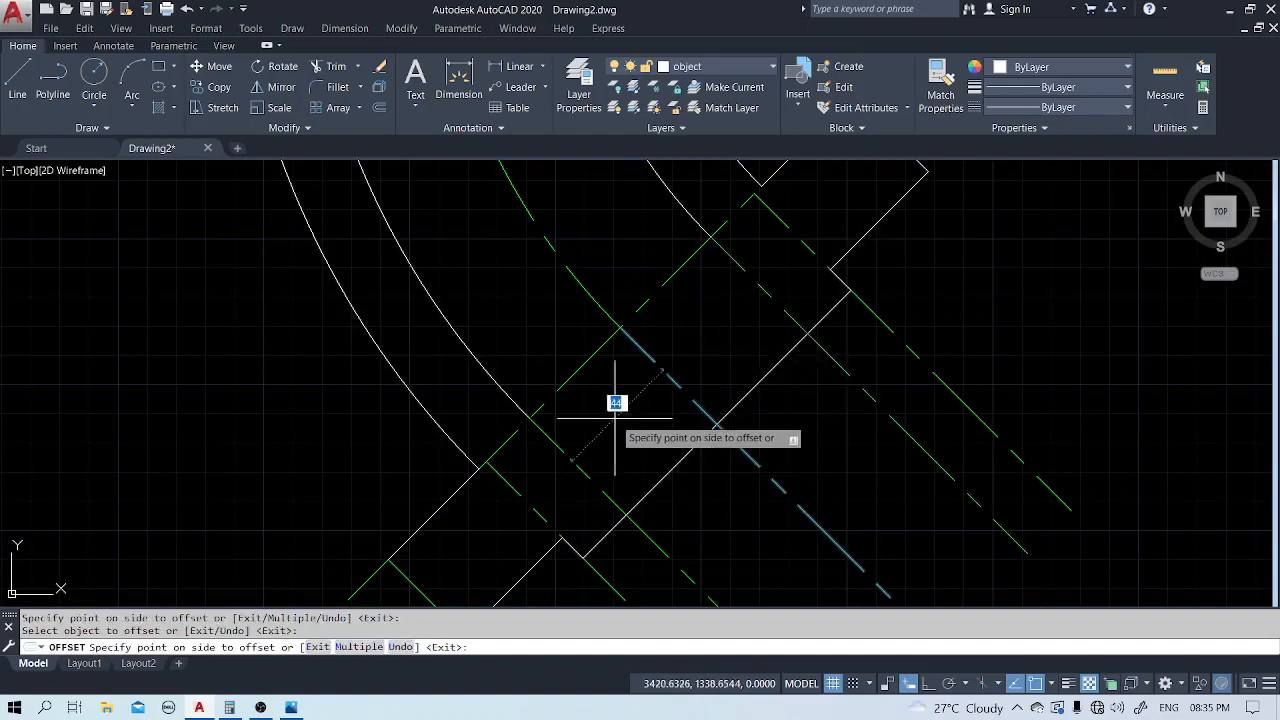
pyautogui.click(615, 418)
pyautogui.press('Escape')
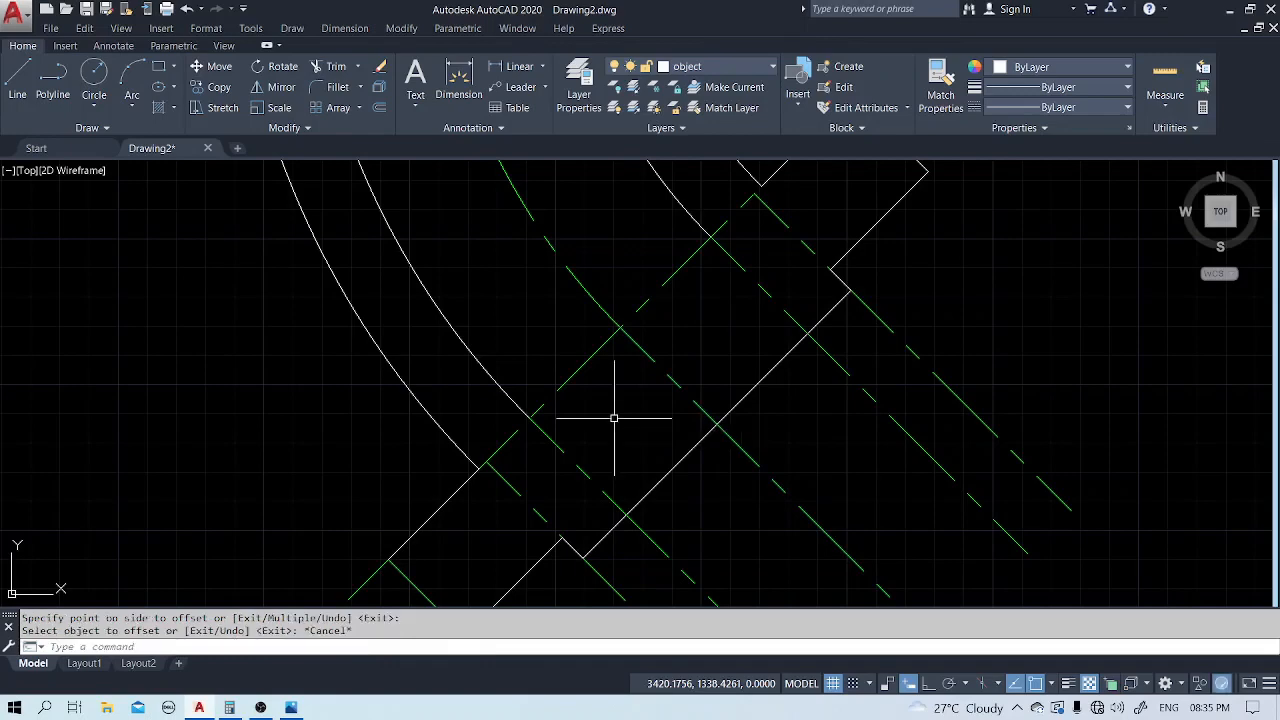
# Match both 44 mm offset lines to the white inner wall arc's properties.
pyautogui.write('MA')
pyautogui.press('Return')
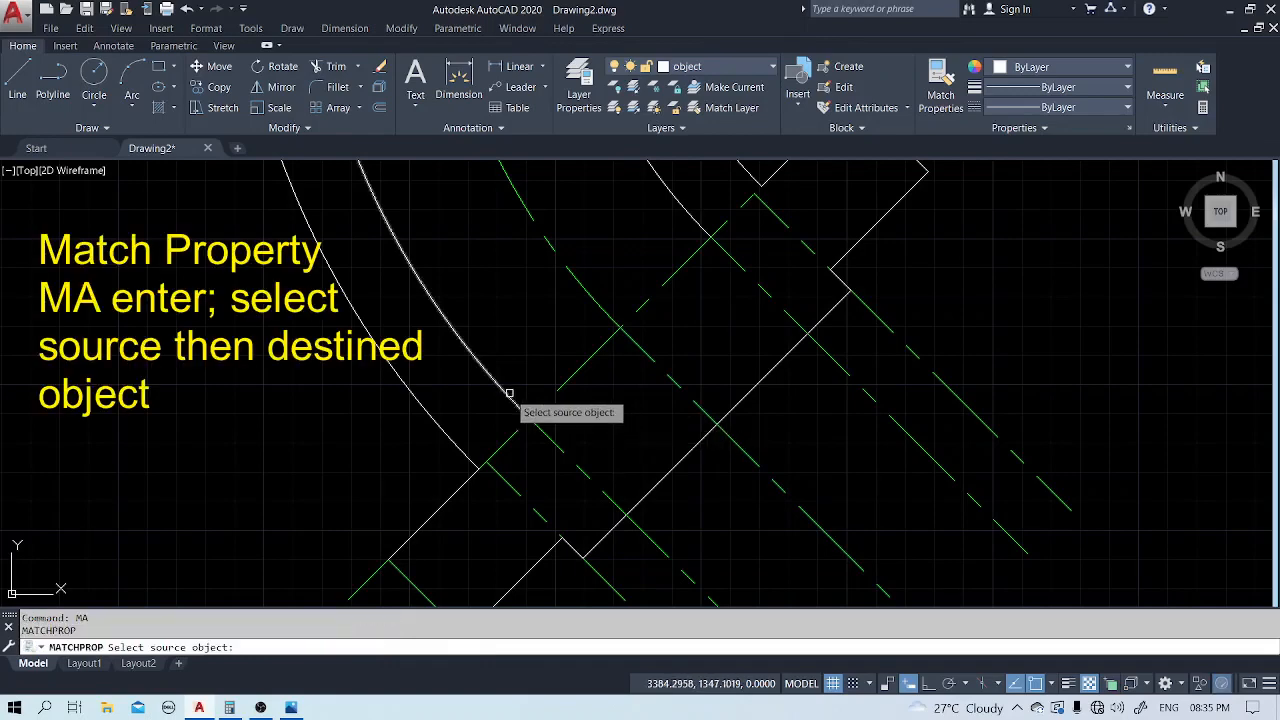
pyautogui.click(509, 394)
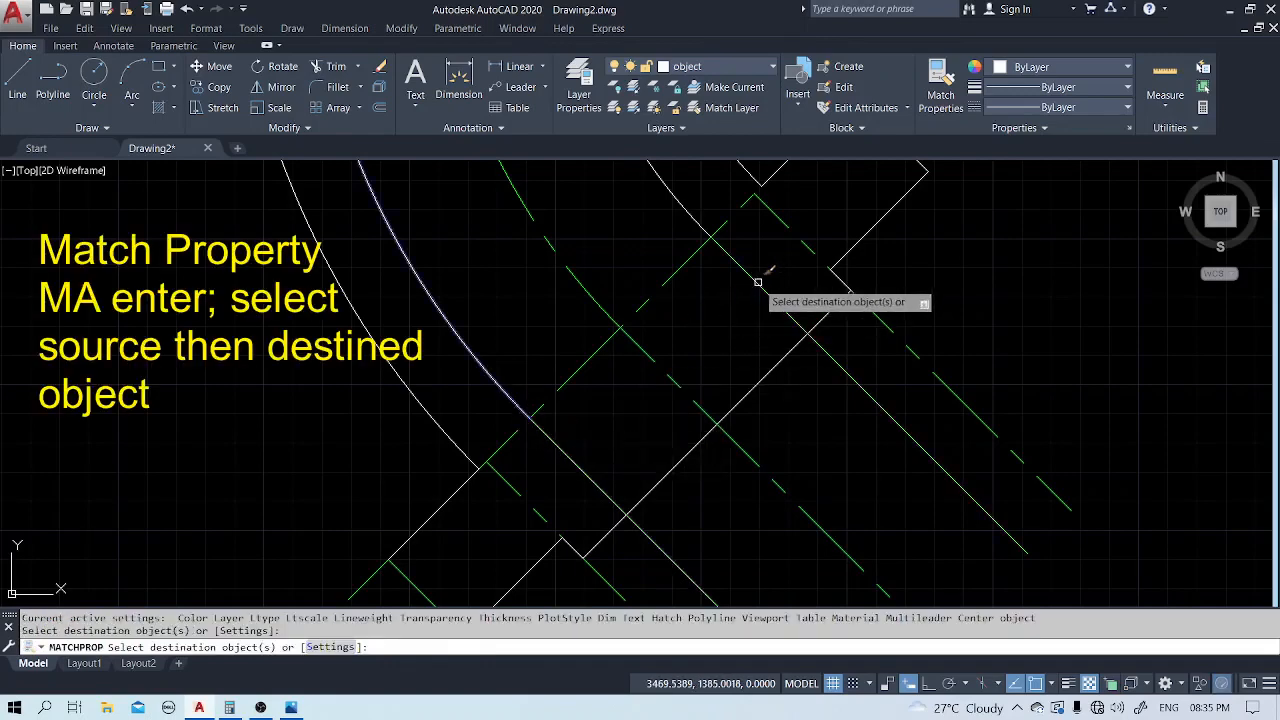
pyautogui.press('Escape')
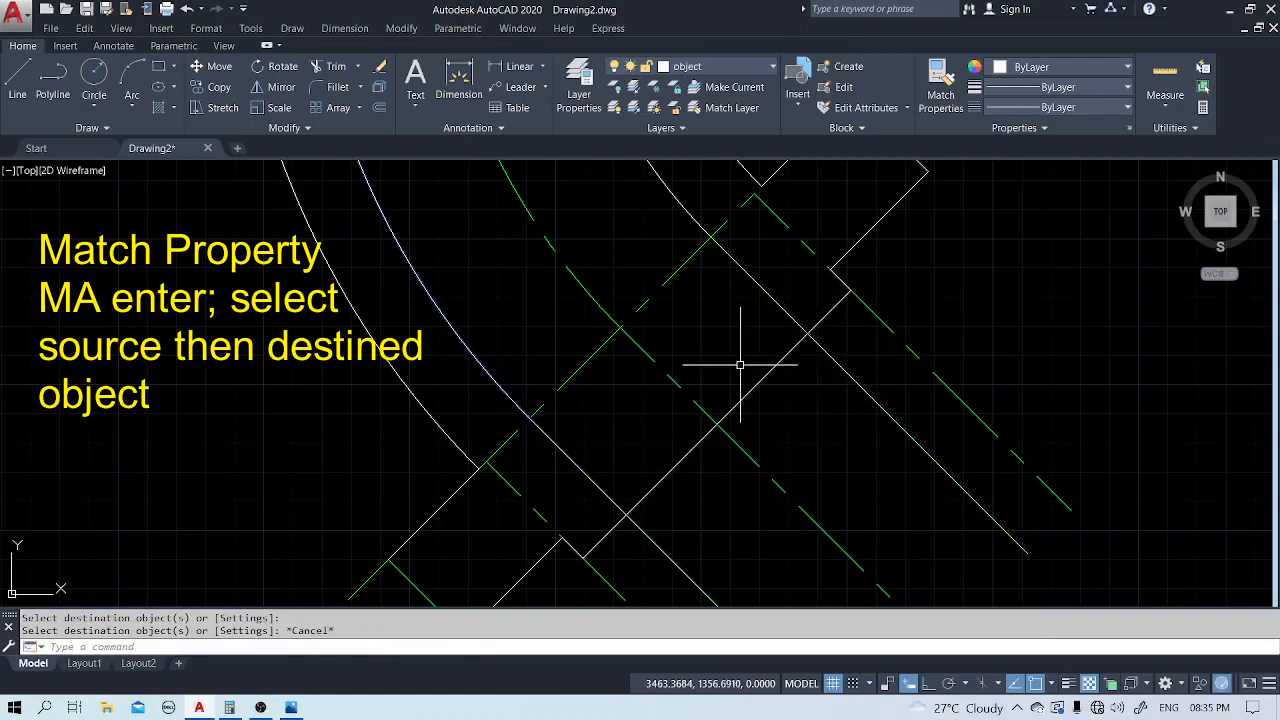
# Trim both bore lines where they extend beyond the lower flange's outermost 45° face.
pyautogui.write('tr')
pyautogui.press('Return')
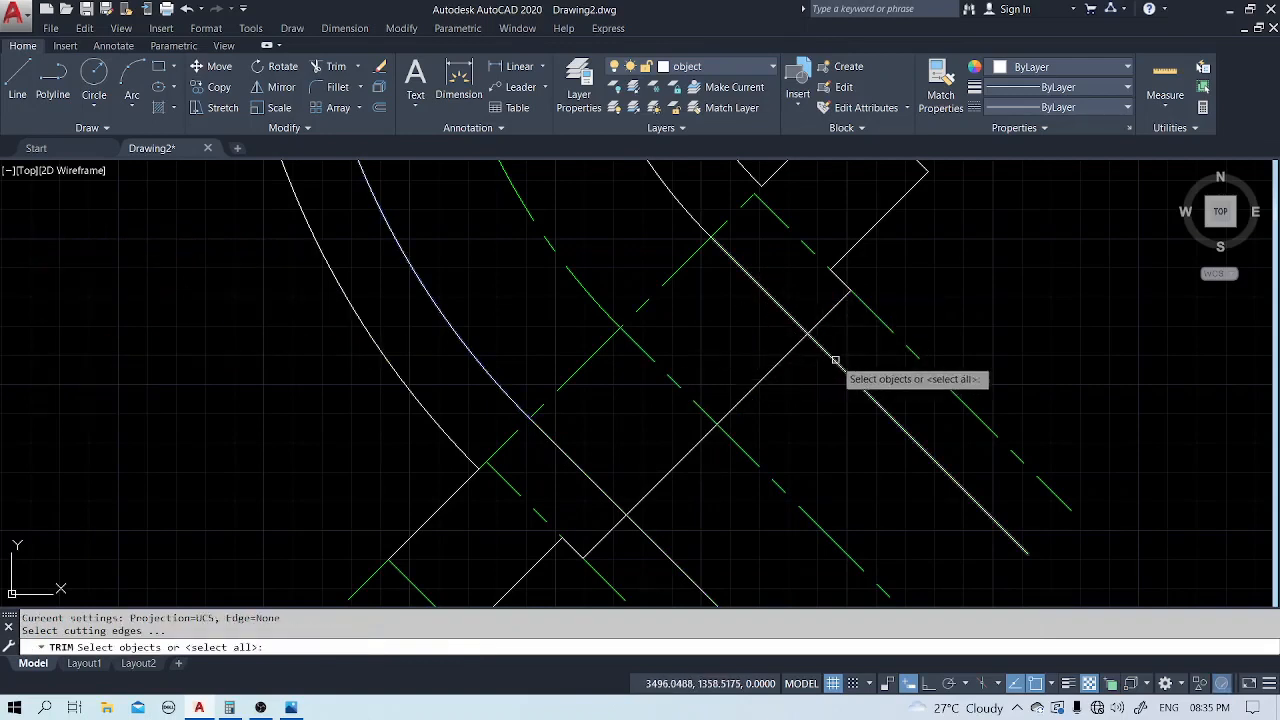
pyautogui.press('Return')
pyautogui.click(826, 362)
pyautogui.click(665, 551)
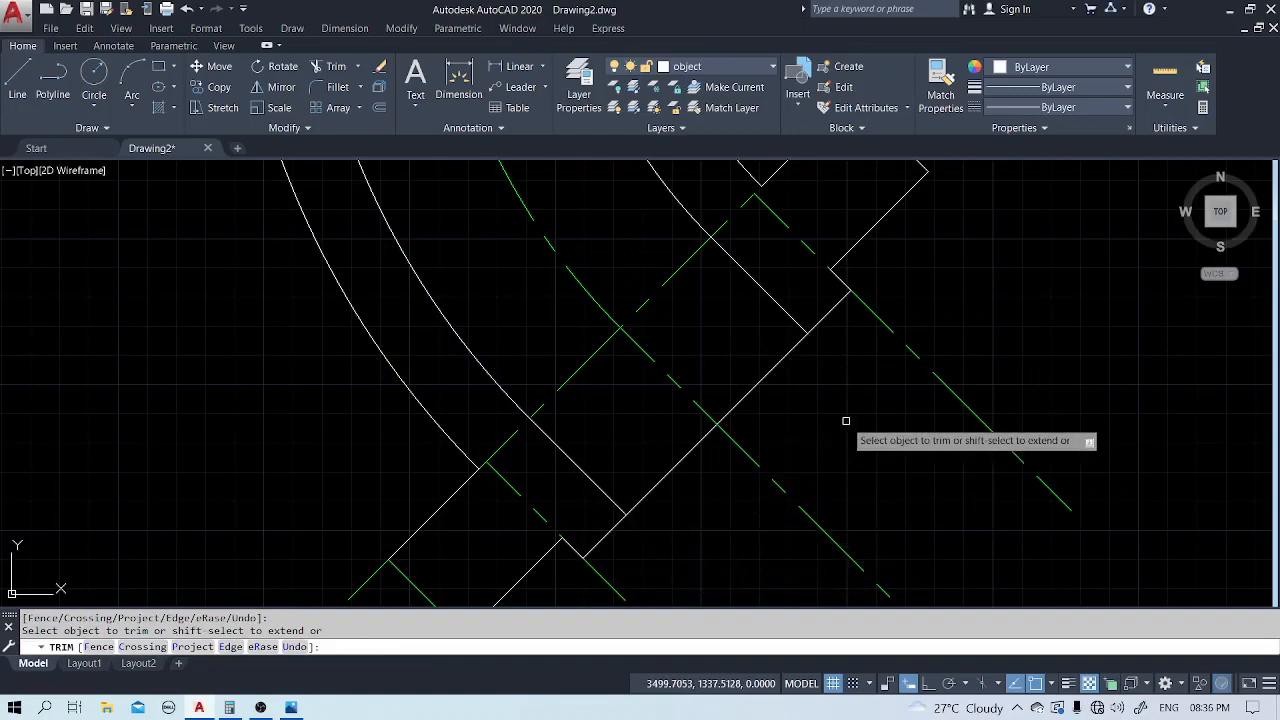
pyautogui.scroll(-2, 846, 421)
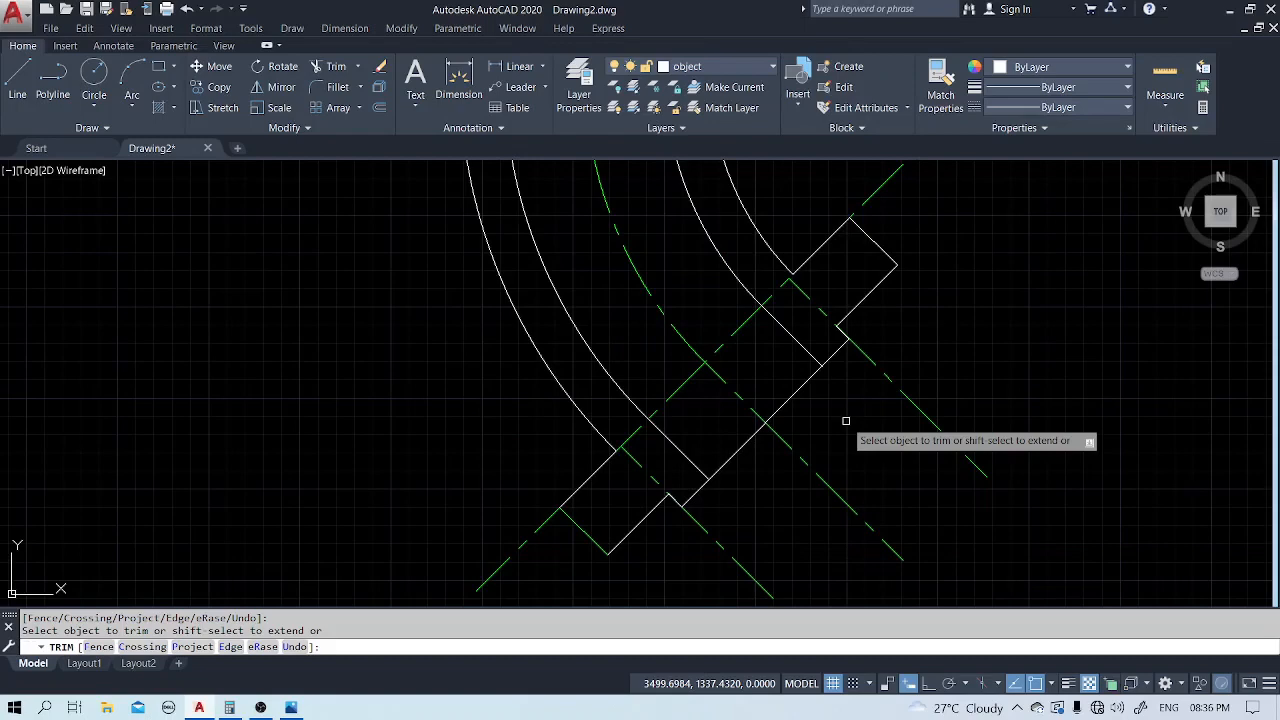
pyautogui.scroll(-2, 846, 421)
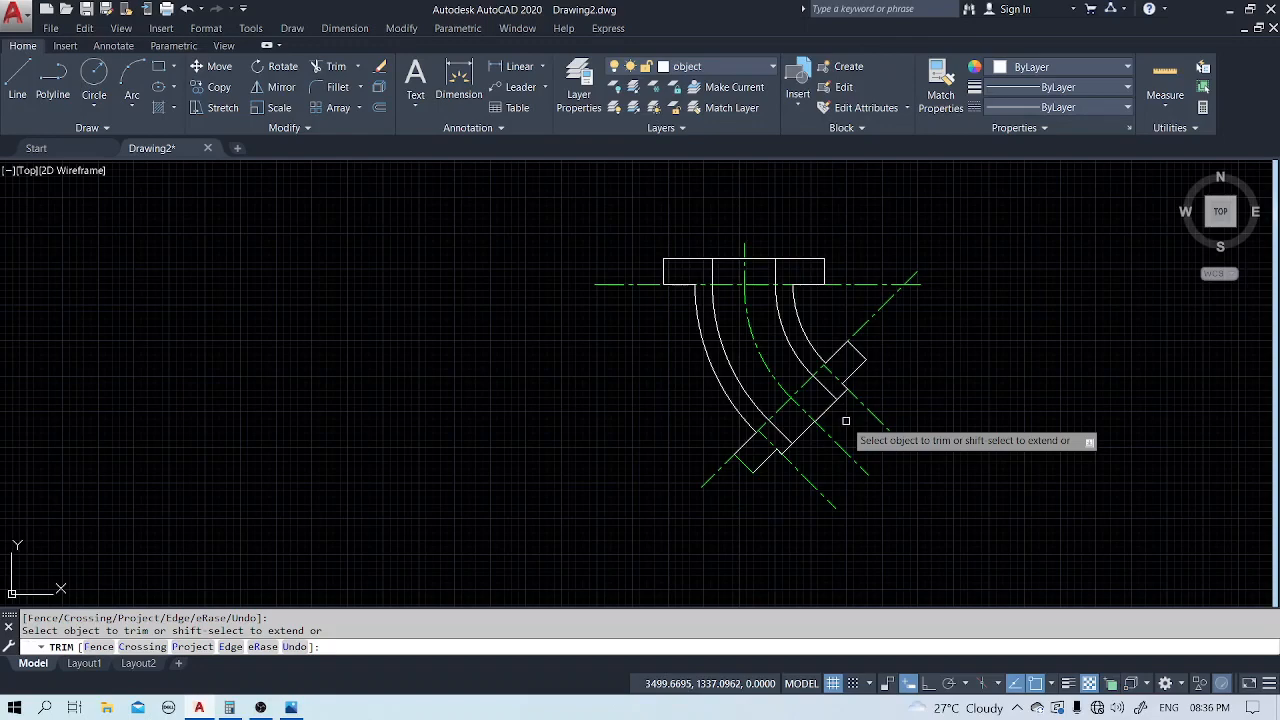
pyautogui.scroll(4, 846, 421)
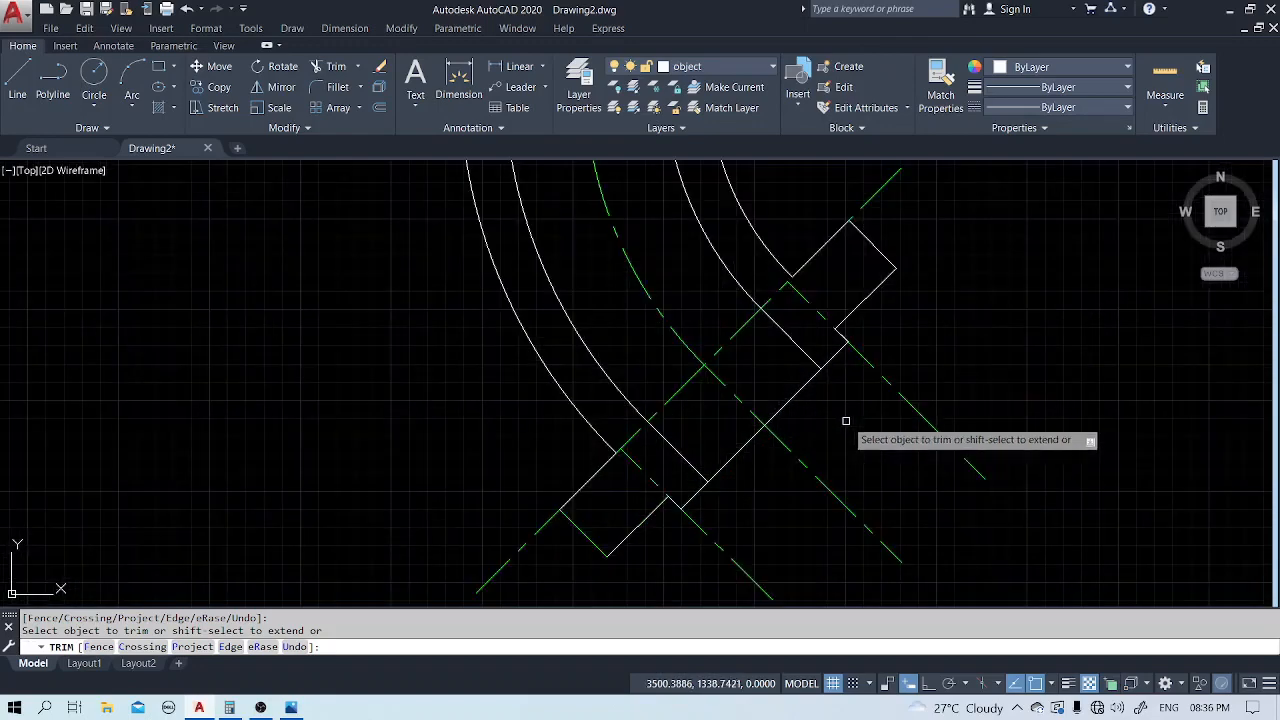
pyautogui.press('Escape')
# Erase the two green 65 mm offset lines on either side of the lower pipe axis.
pyautogui.click(926, 360)
pyautogui.click(884, 411)
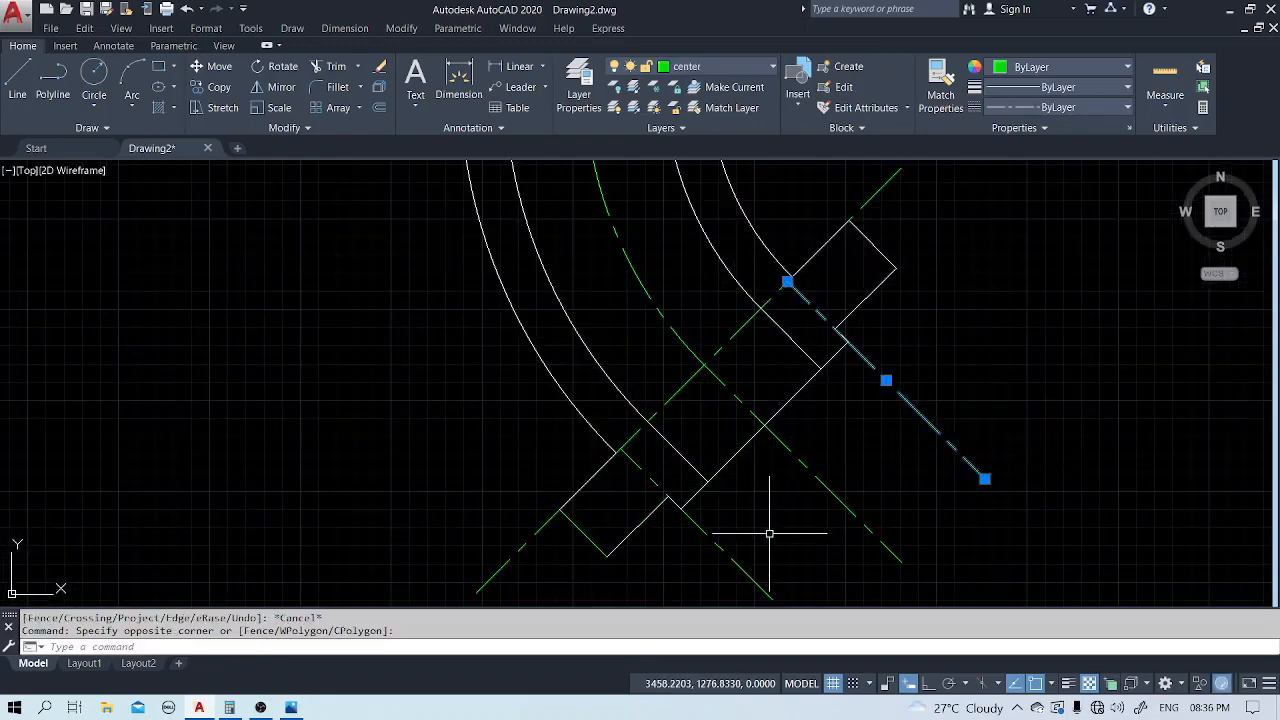
pyautogui.click(770, 533)
pyautogui.click(728, 562)
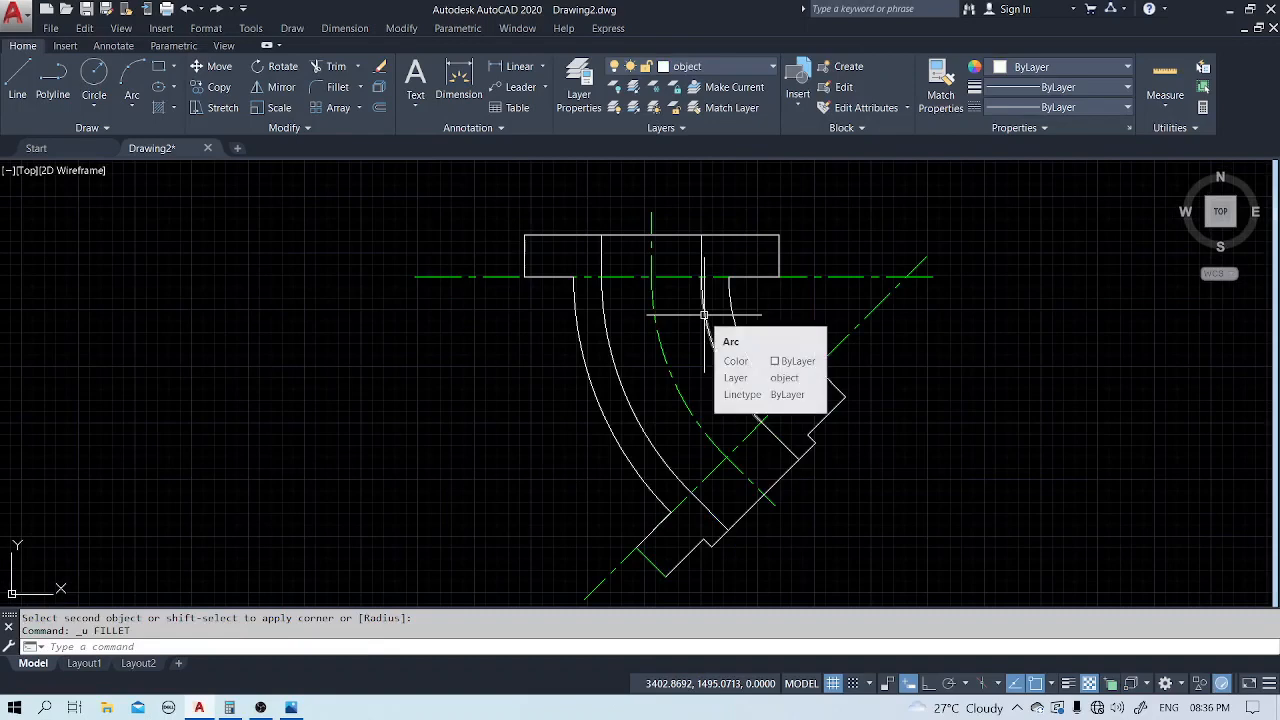
# Fillet the upper flange's lower right outer corner with a 10 mm radius and Trim mode on.
pyautogui.write('lect f')
pyautogui.press('Return')
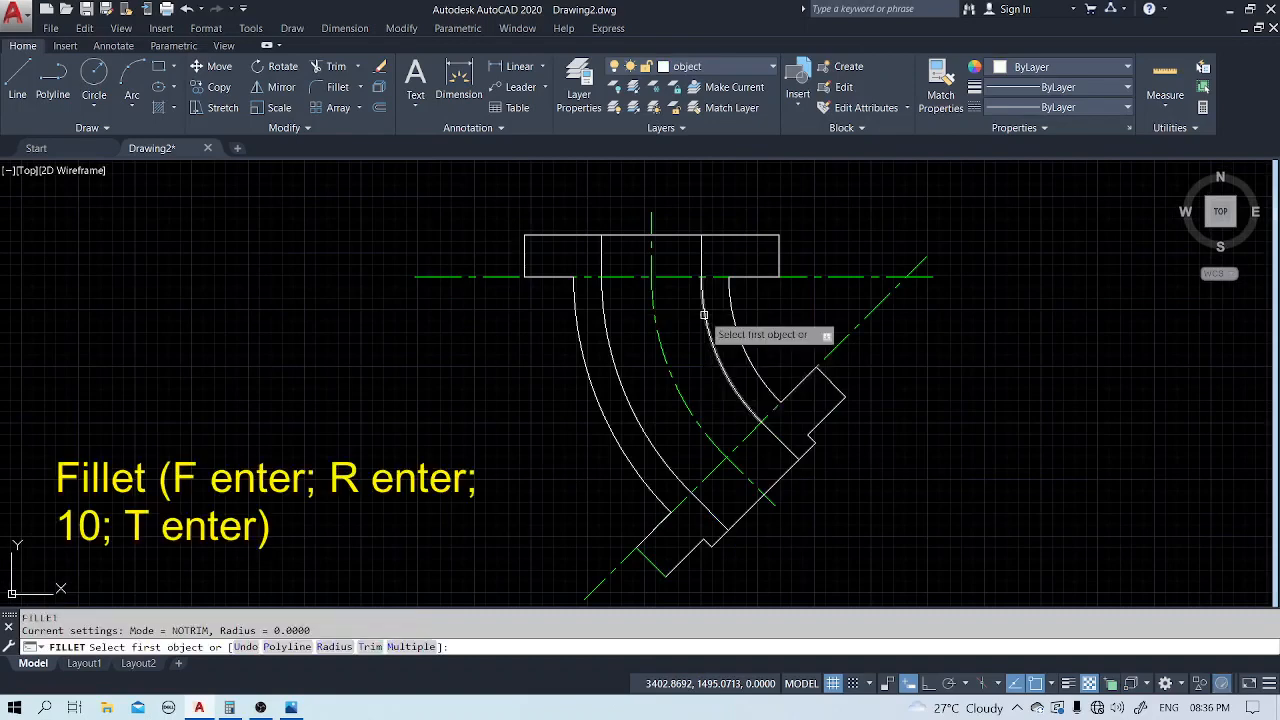
pyautogui.write('r')
pyautogui.press('Return')
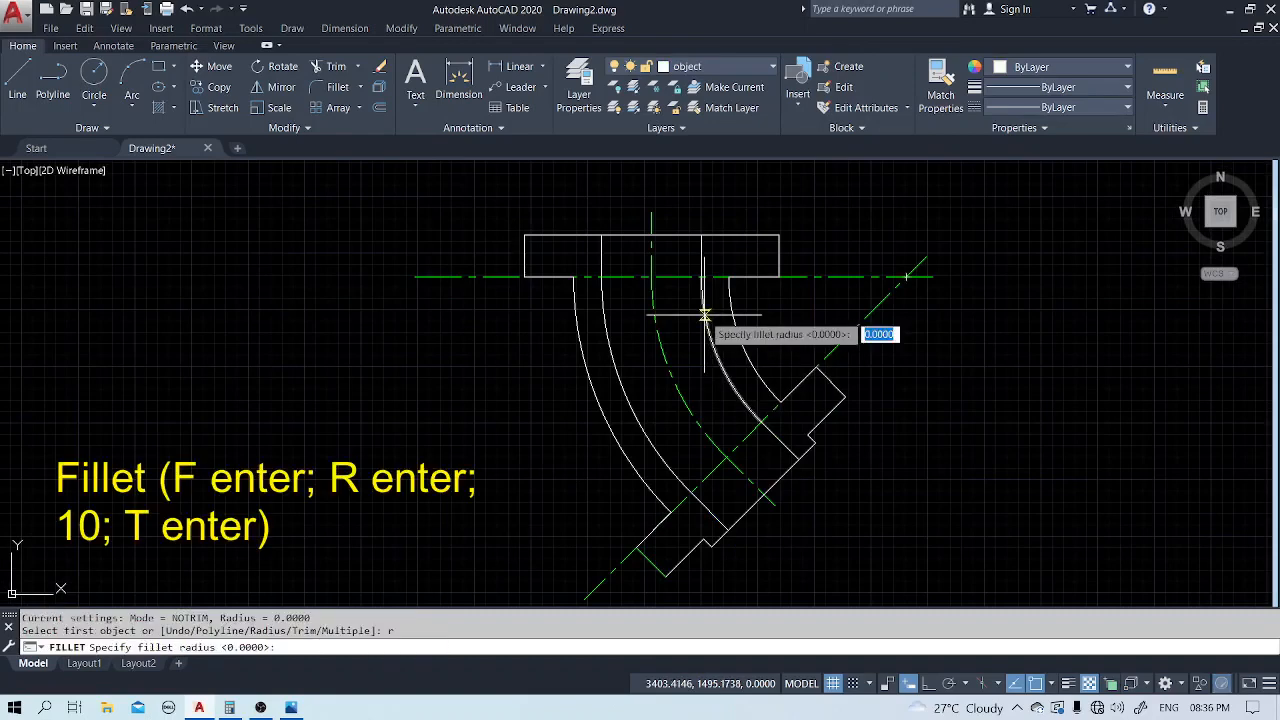
pyautogui.write('10')
pyautogui.press('Return')
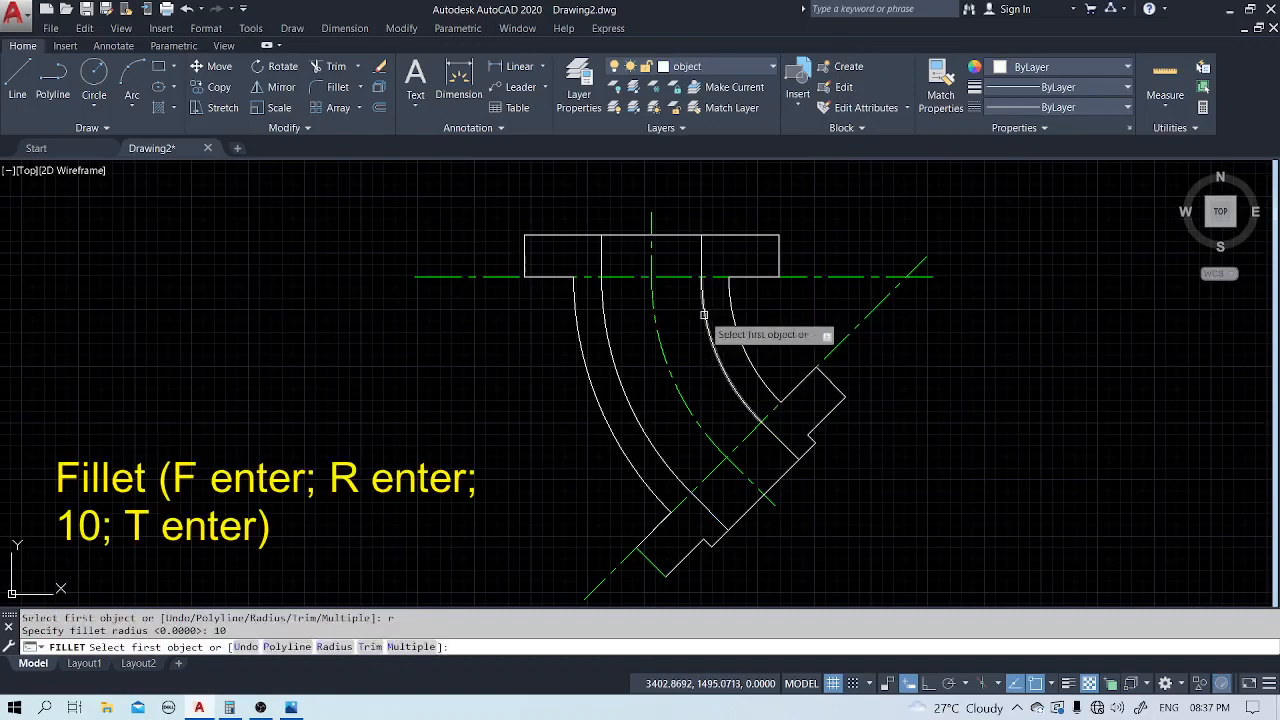
pyautogui.write('t')
pyautogui.press('Return')
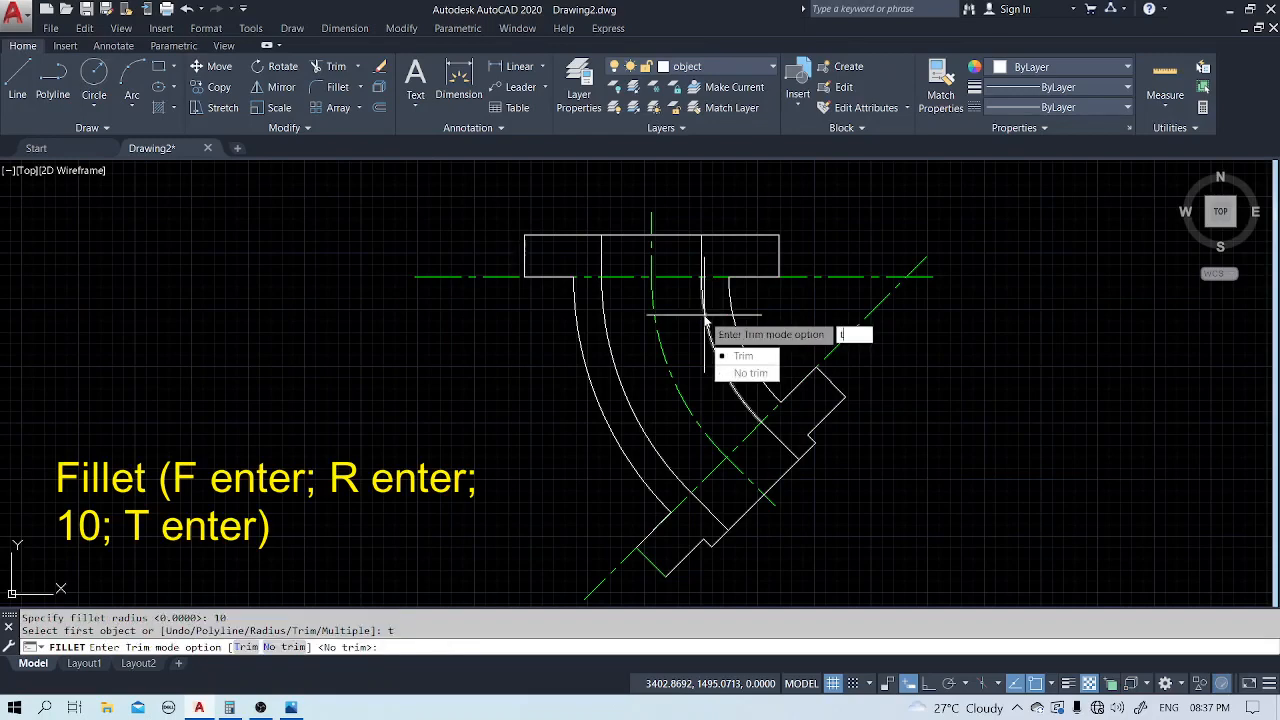
pyautogui.write('t')
pyautogui.press('Return')
pyautogui.scroll(5, 770, 255)
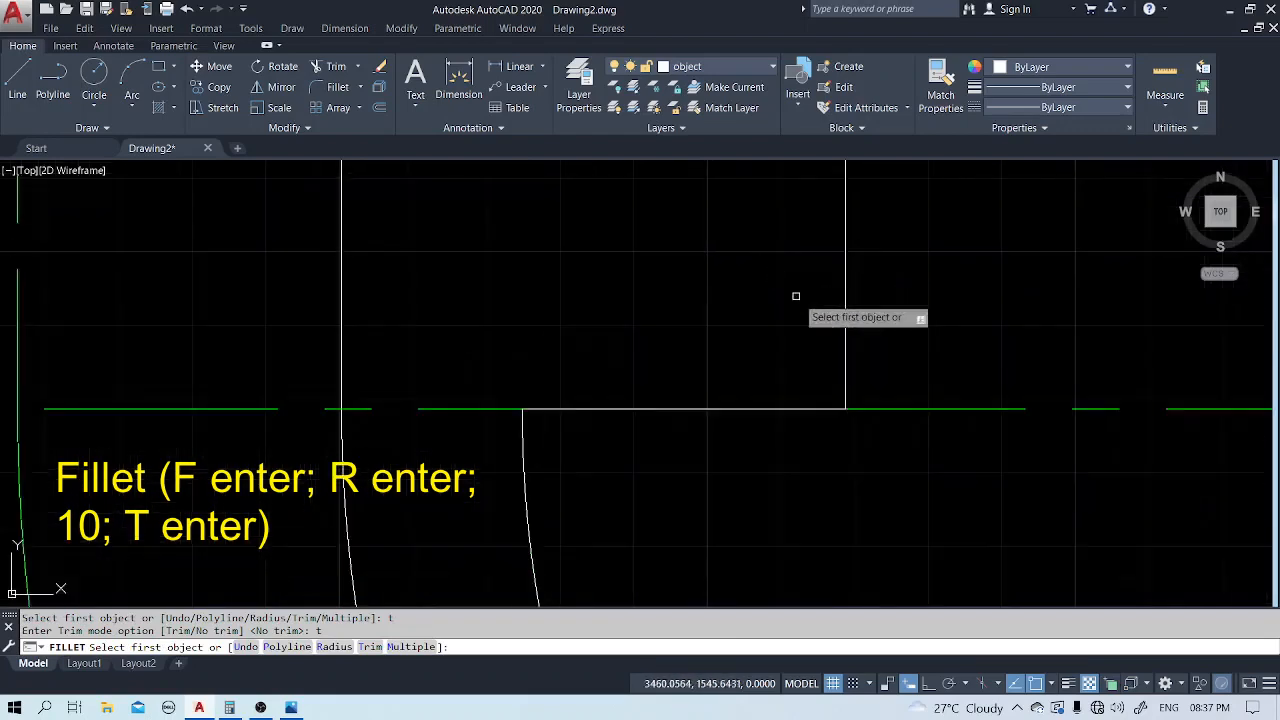
pyautogui.click(847, 346)
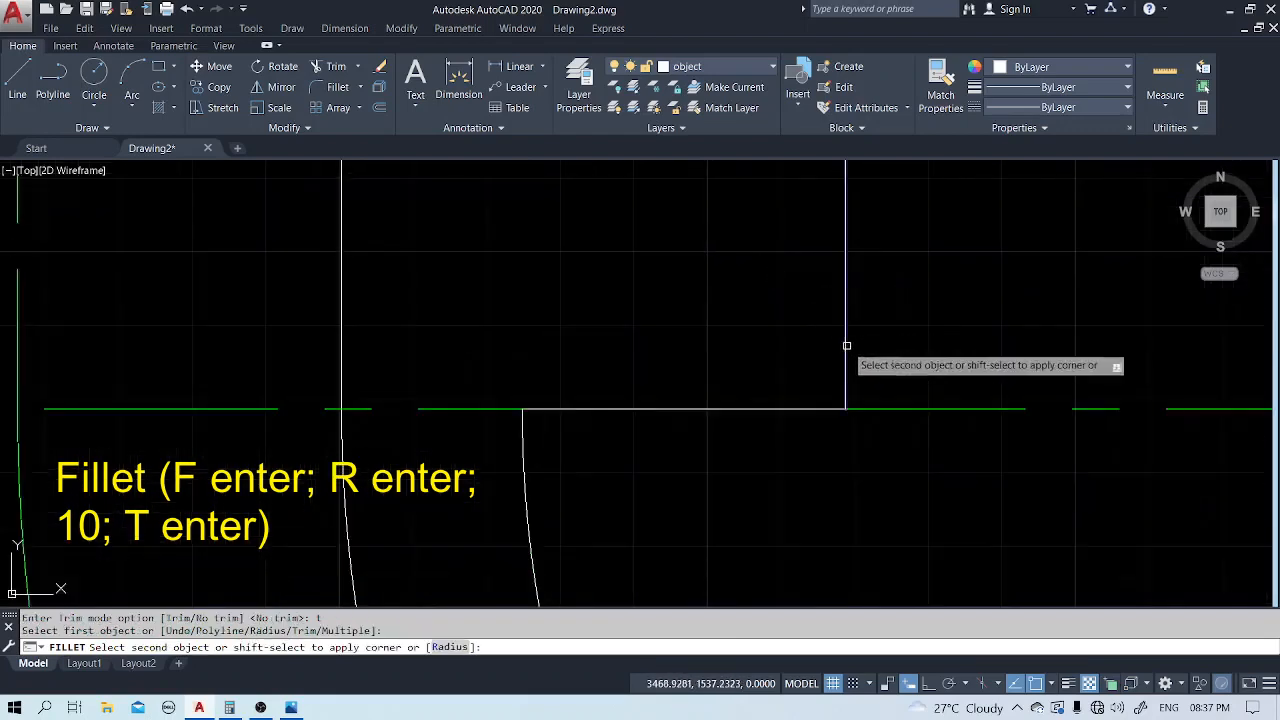
pyautogui.click(790, 409)
pyautogui.scroll(-4, 805, 370)
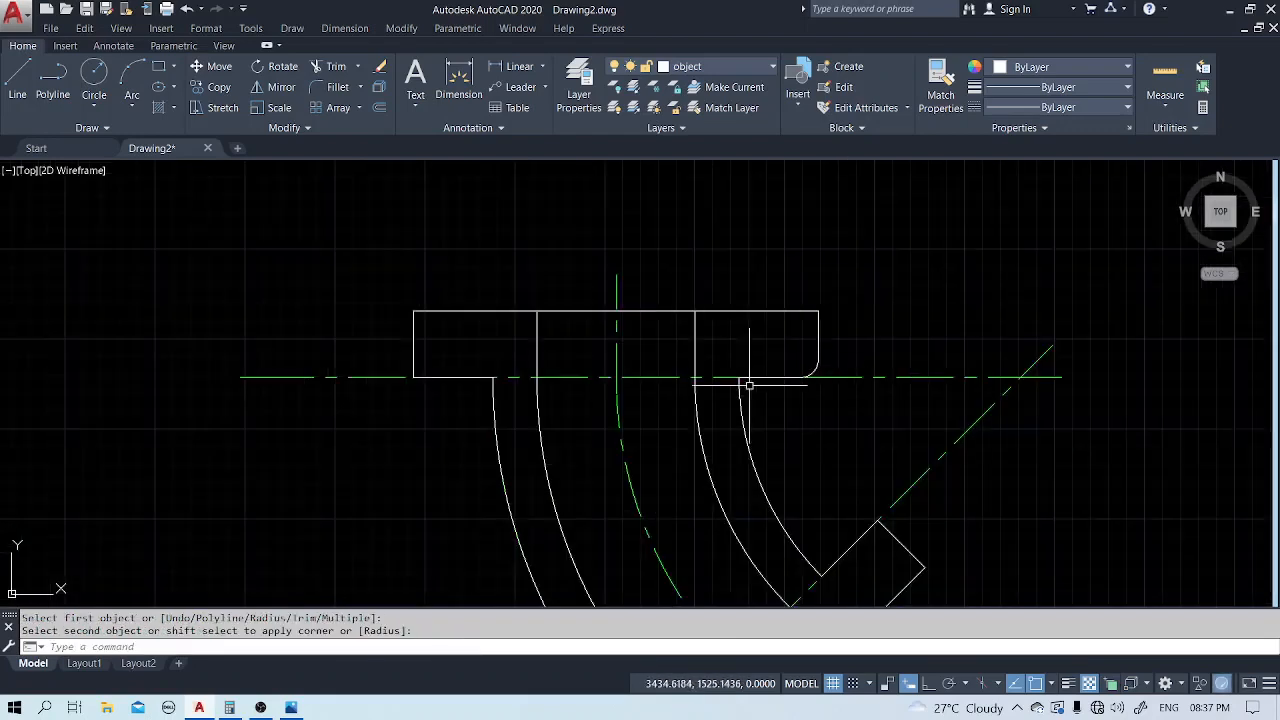
# Fillet the upper flange's lower left outer corner and the lower flange's upper right back corner with the same 10 mm radius.
pyautogui.press('Return')
pyautogui.click(414, 368)
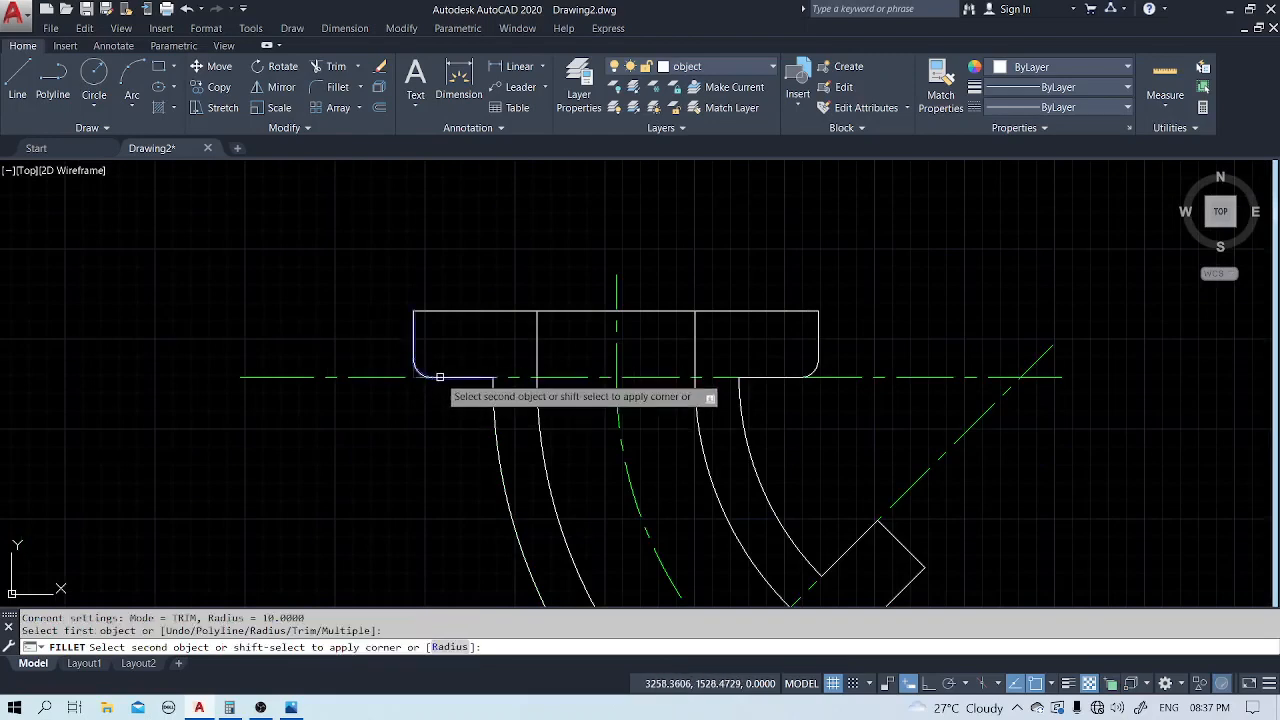
pyautogui.click(440, 377)
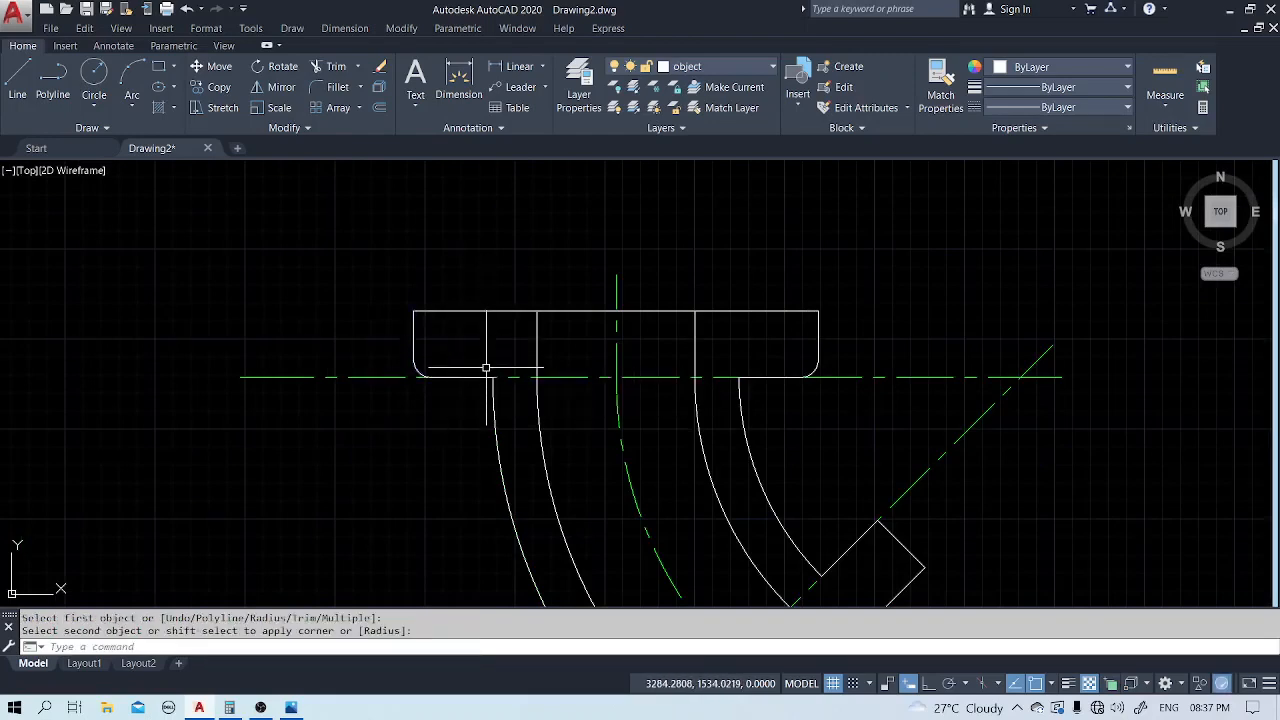
pyautogui.press('Return')
pyautogui.click(857, 537)
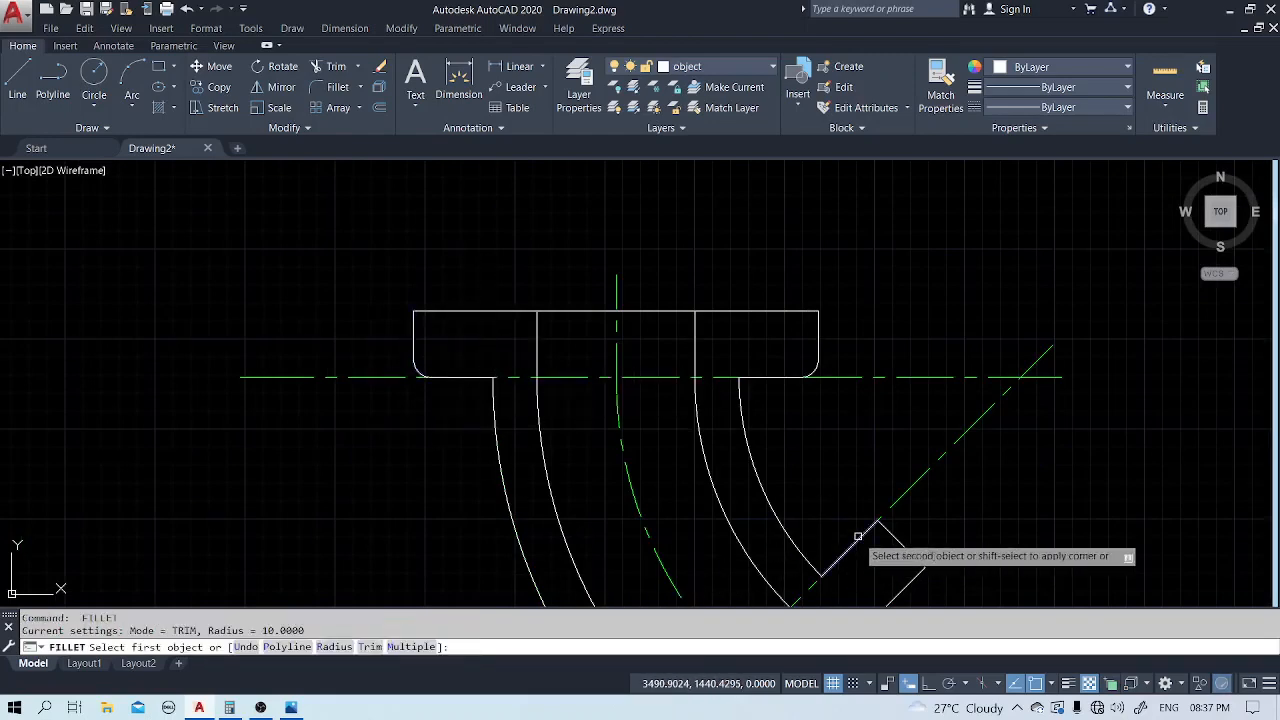
pyautogui.click(881, 524)
pyautogui.scroll(-4, 872, 465)
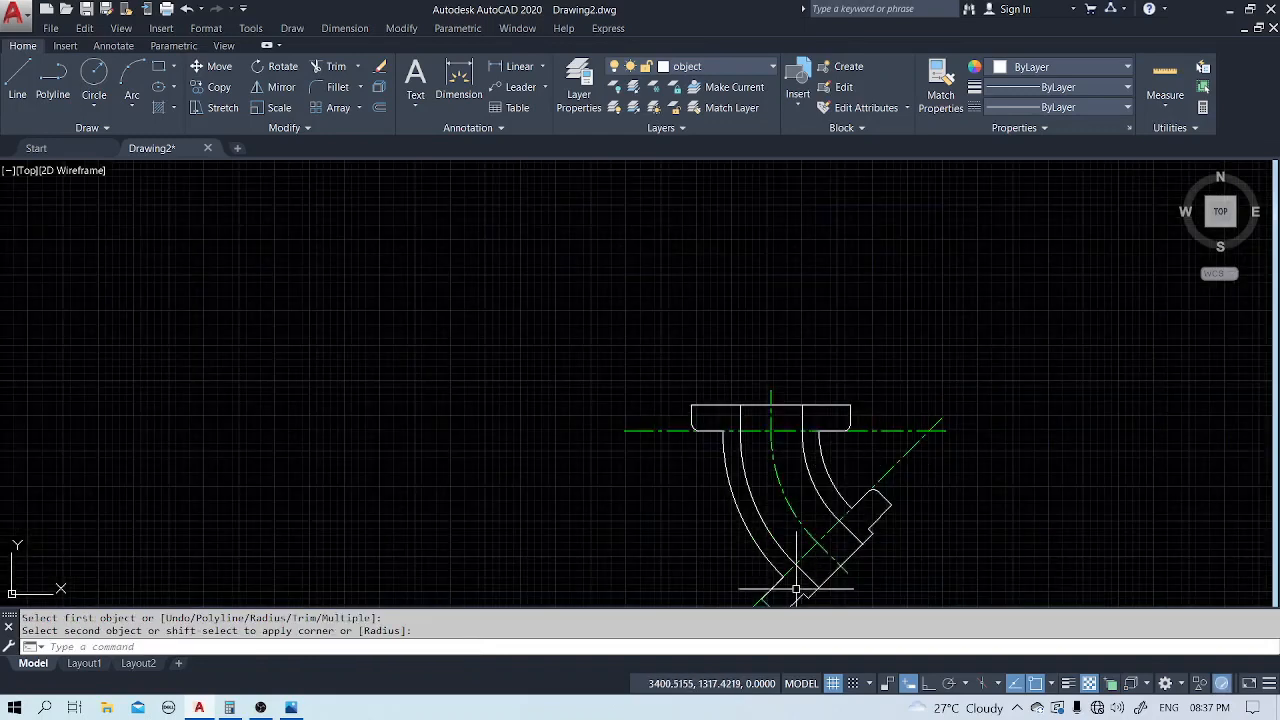
# Match the lower flange's green lower-left end line to the white outer wall arc's properties.
pyautogui.scroll(7, 795, 591)
pyautogui.scroll(-3, 866, 386)
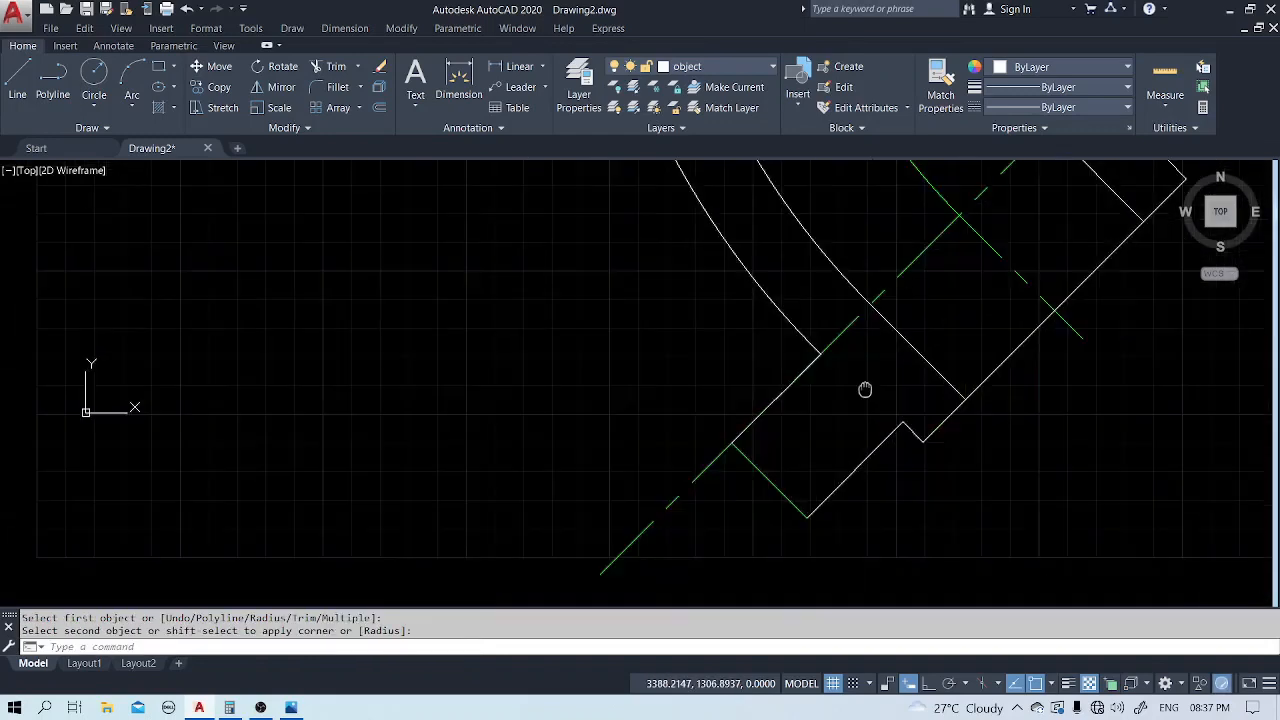
pyautogui.press('Return')
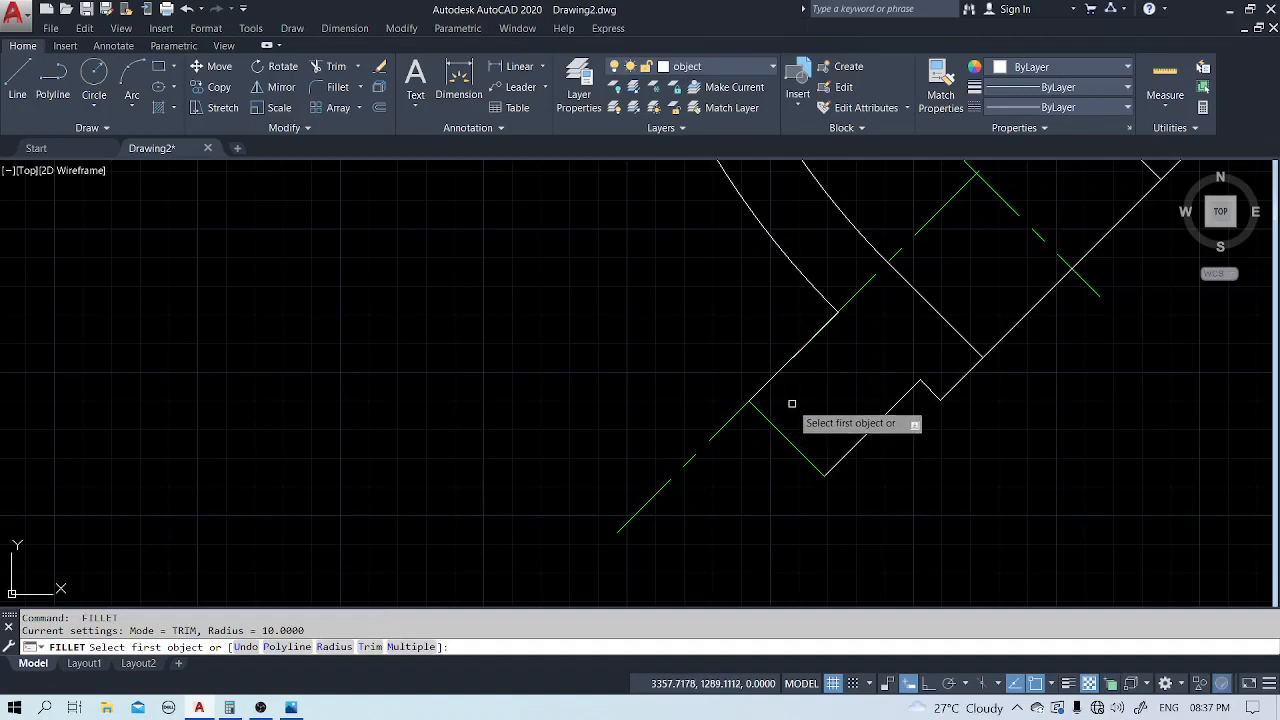
pyautogui.press('Escape')
pyautogui.write('ma')
pyautogui.press('Return')
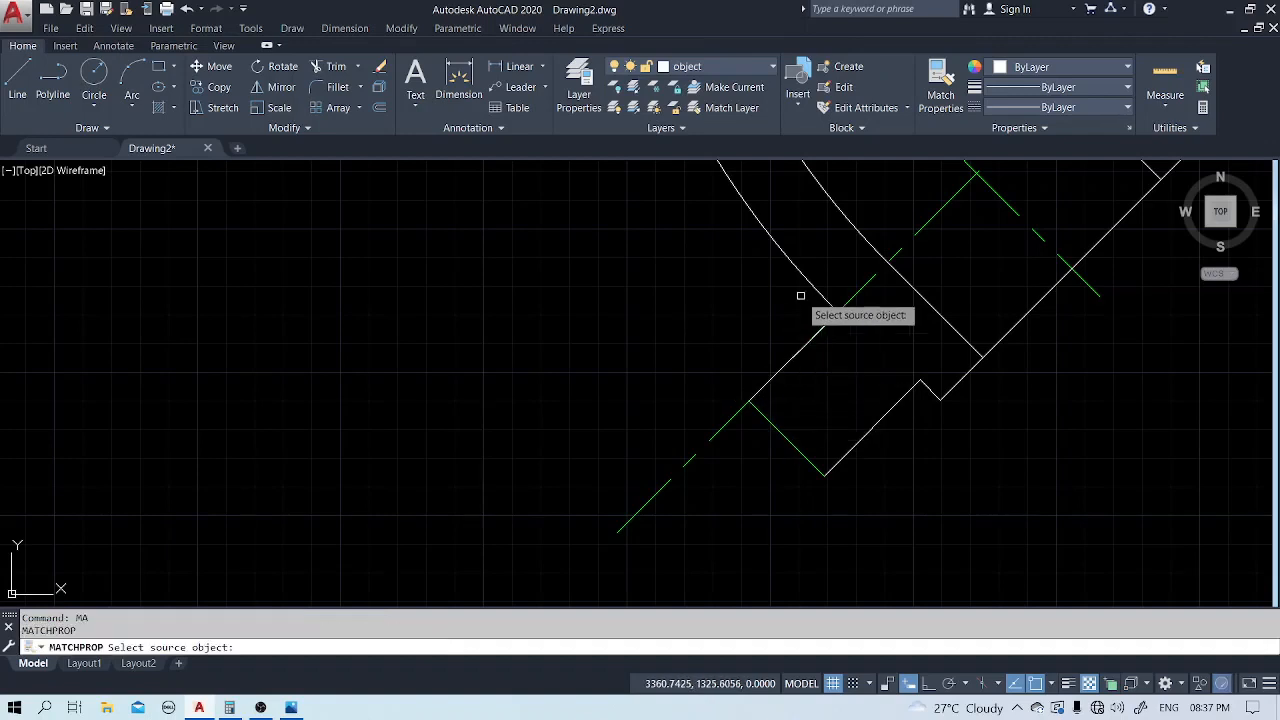
pyautogui.click(805, 288)
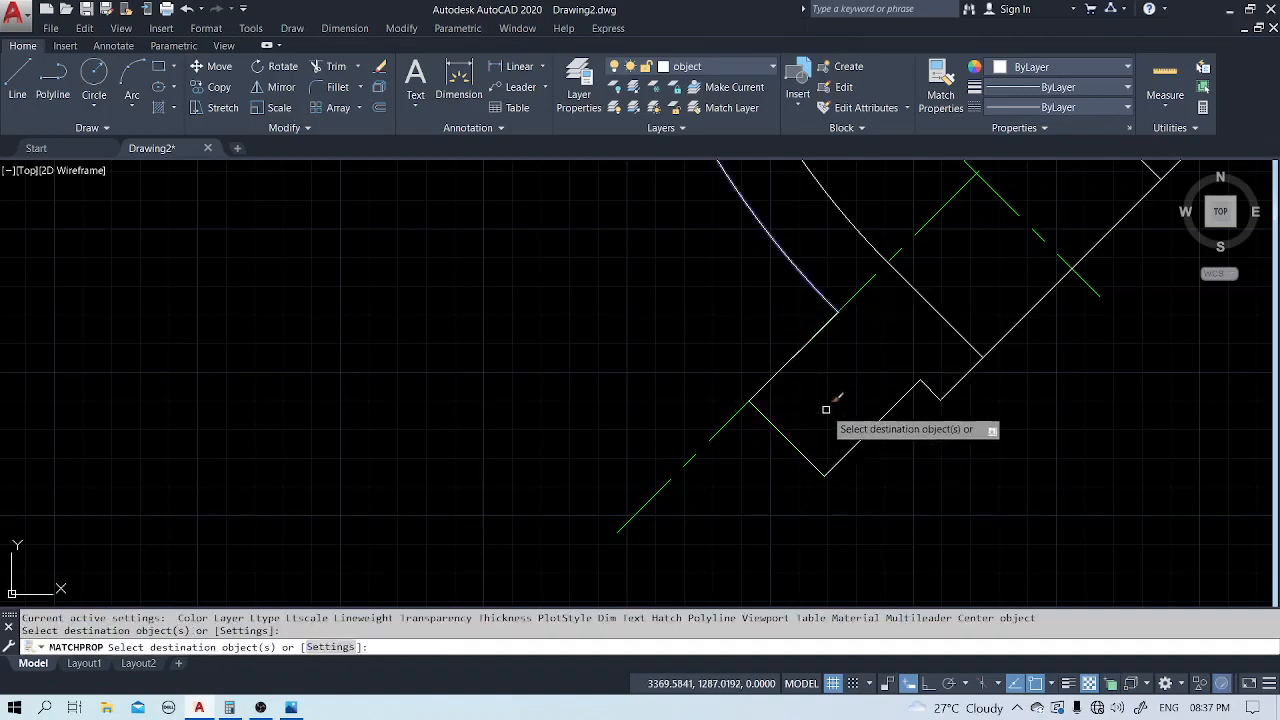
pyautogui.press('Escape')
# Fillet the lower flange's left back corner, between its back face and end line, with a 10 mm radius.
pyautogui.write('f')
pyautogui.press('Return')
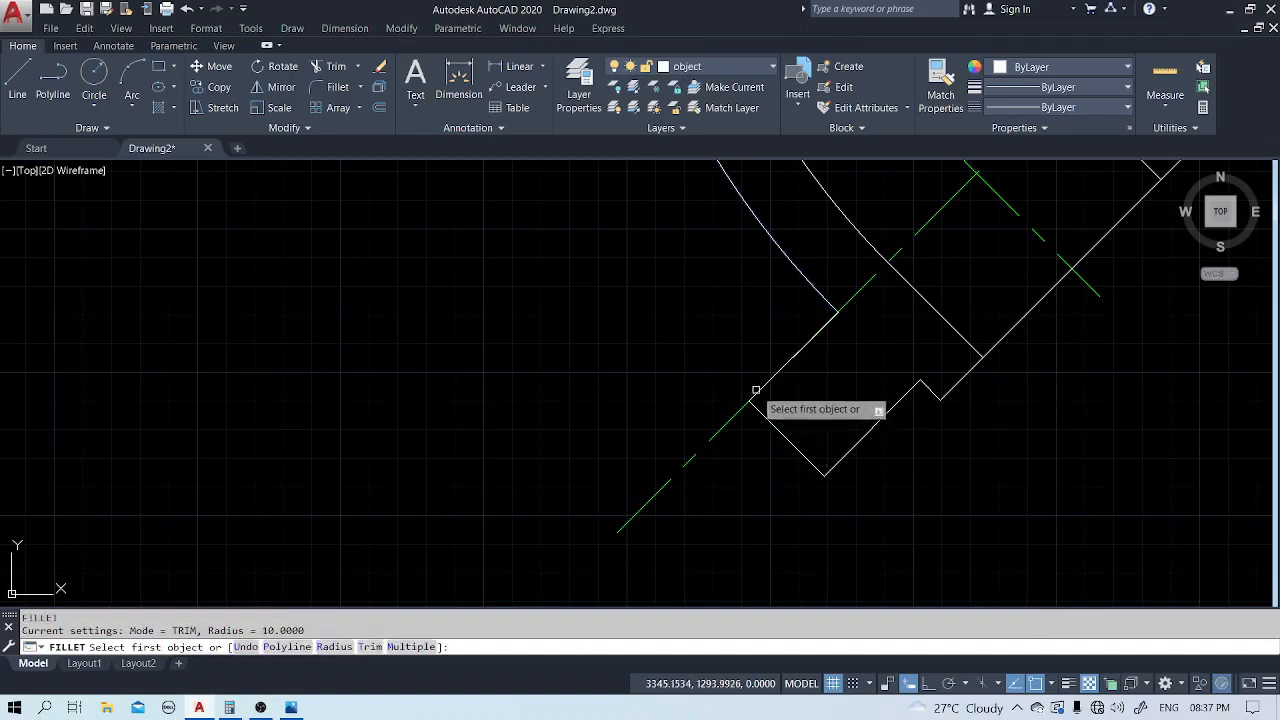
pyautogui.click(763, 387)
pyautogui.click(764, 422)
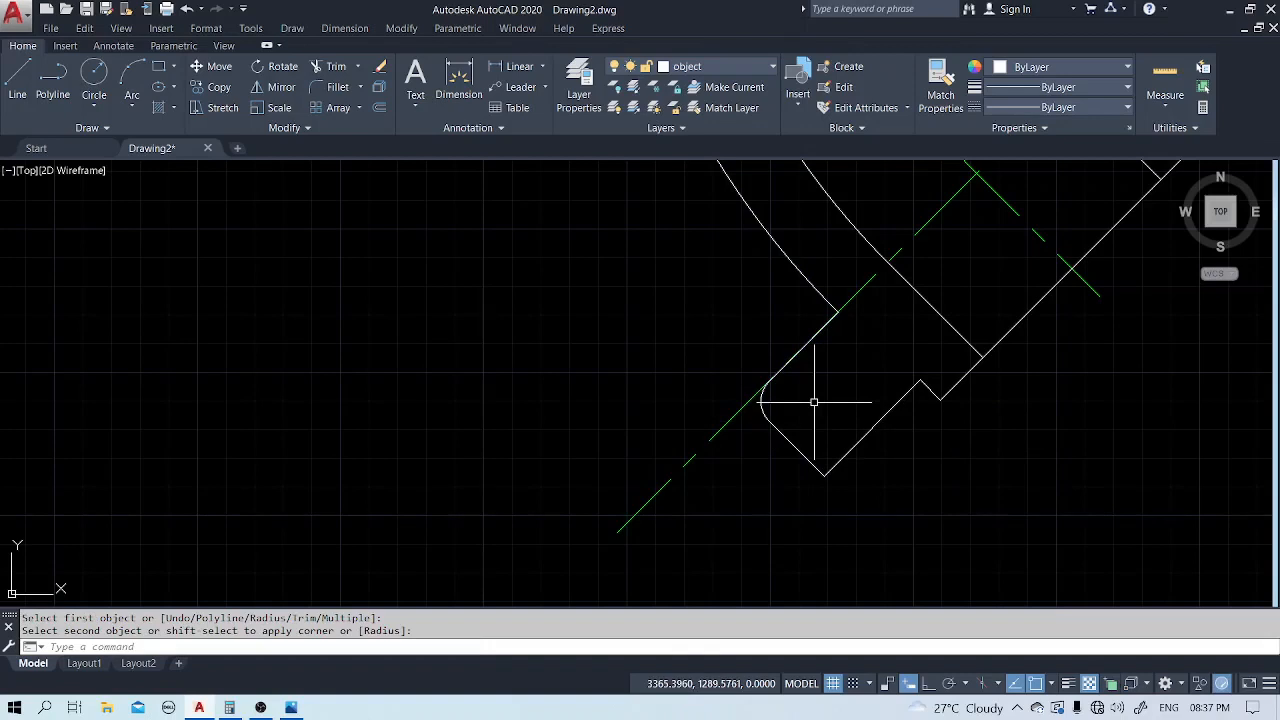
pyautogui.press('Escape')
# Fillet the junction between the left outer wall arc and the lower flange's back face with a 15 mm radius.
pyautogui.press('Return')
pyautogui.write('r')
pyautogui.press('Return')
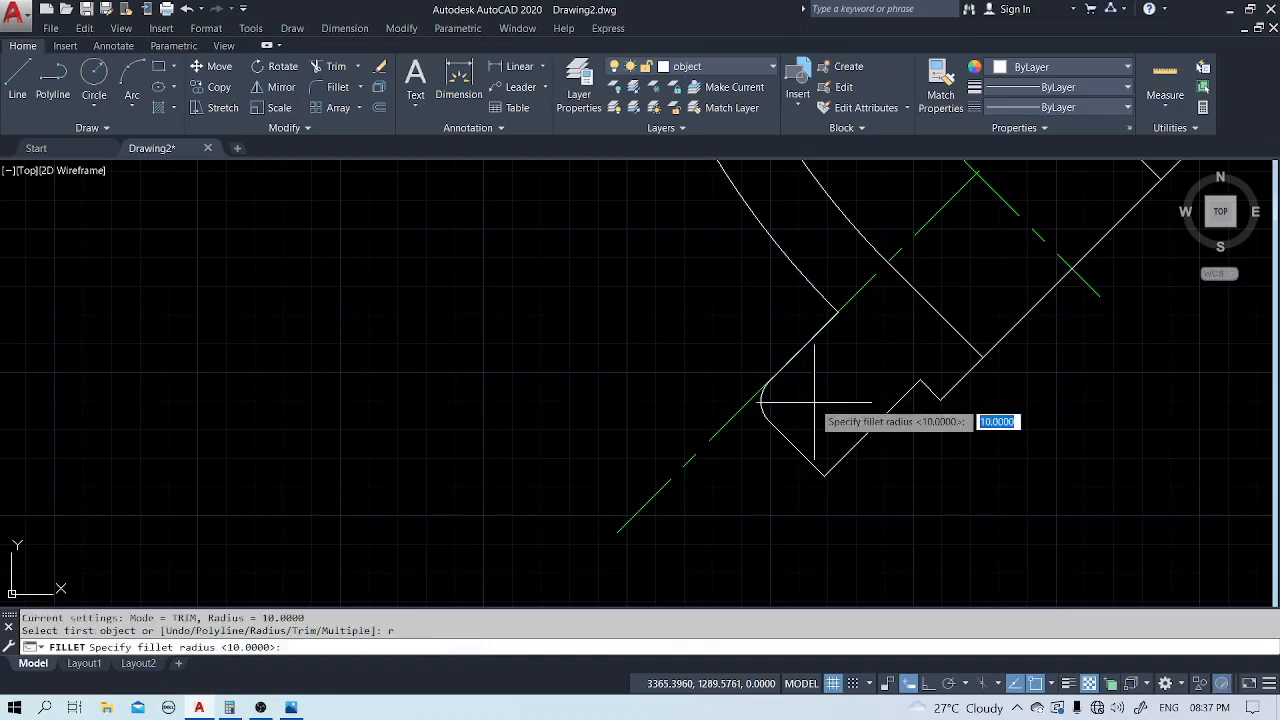
pyautogui.write('15')
pyautogui.press('Return')
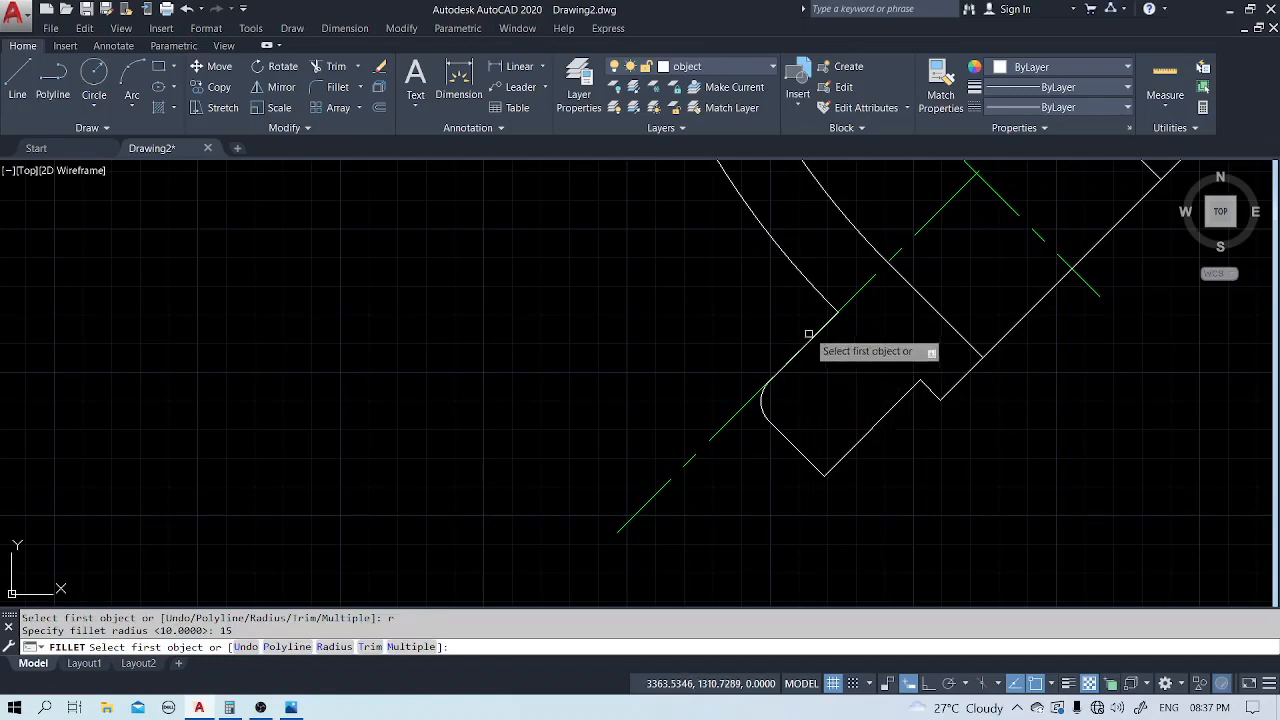
pyautogui.click(808, 284)
pyautogui.click(822, 326)
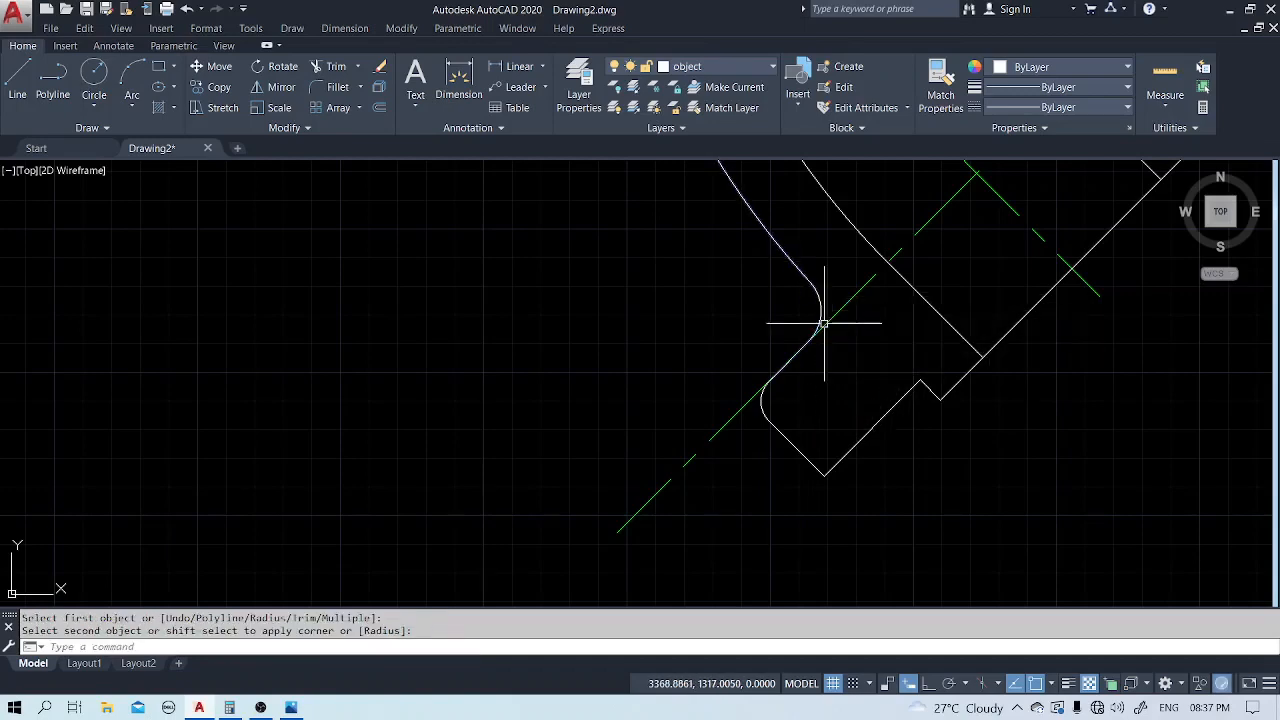
# Fillet the junction between the right outer wall arc and the lower flange's back face with the 15 mm radius.
pyautogui.scroll(-4, 700, 385)
pyautogui.scroll(8, 806, 289)
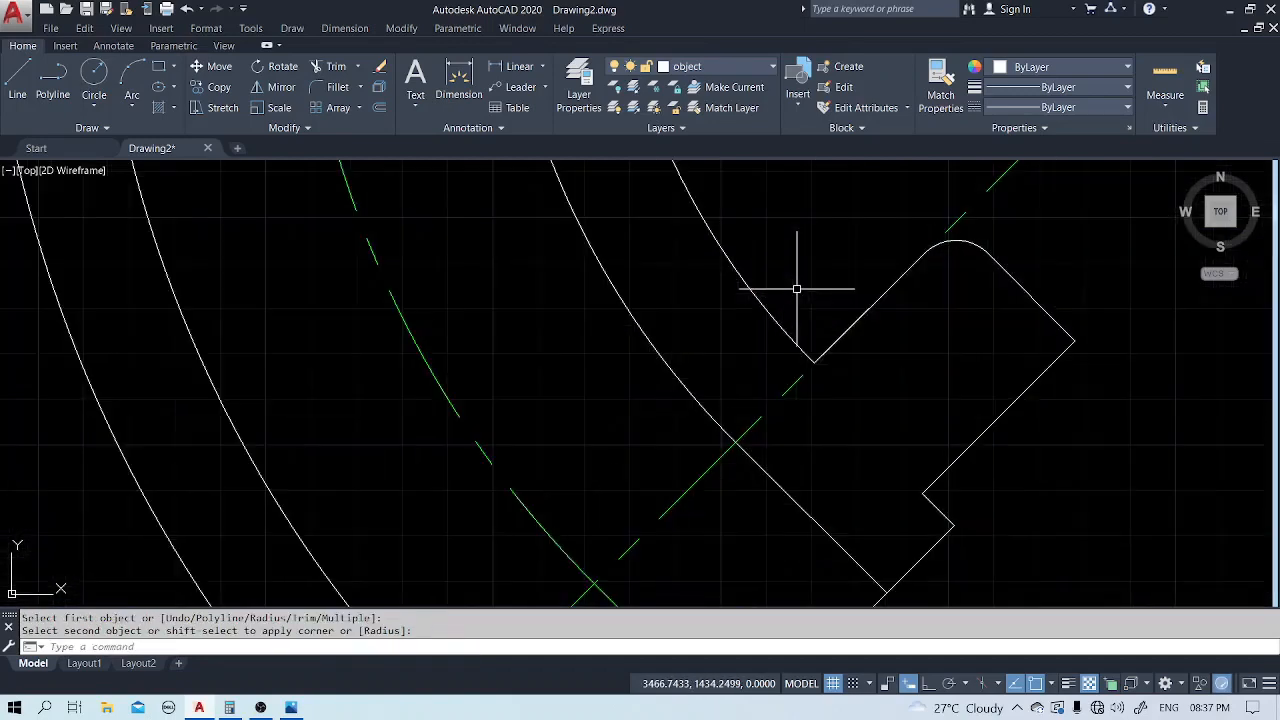
pyautogui.press('Return')
pyautogui.click(773, 317)
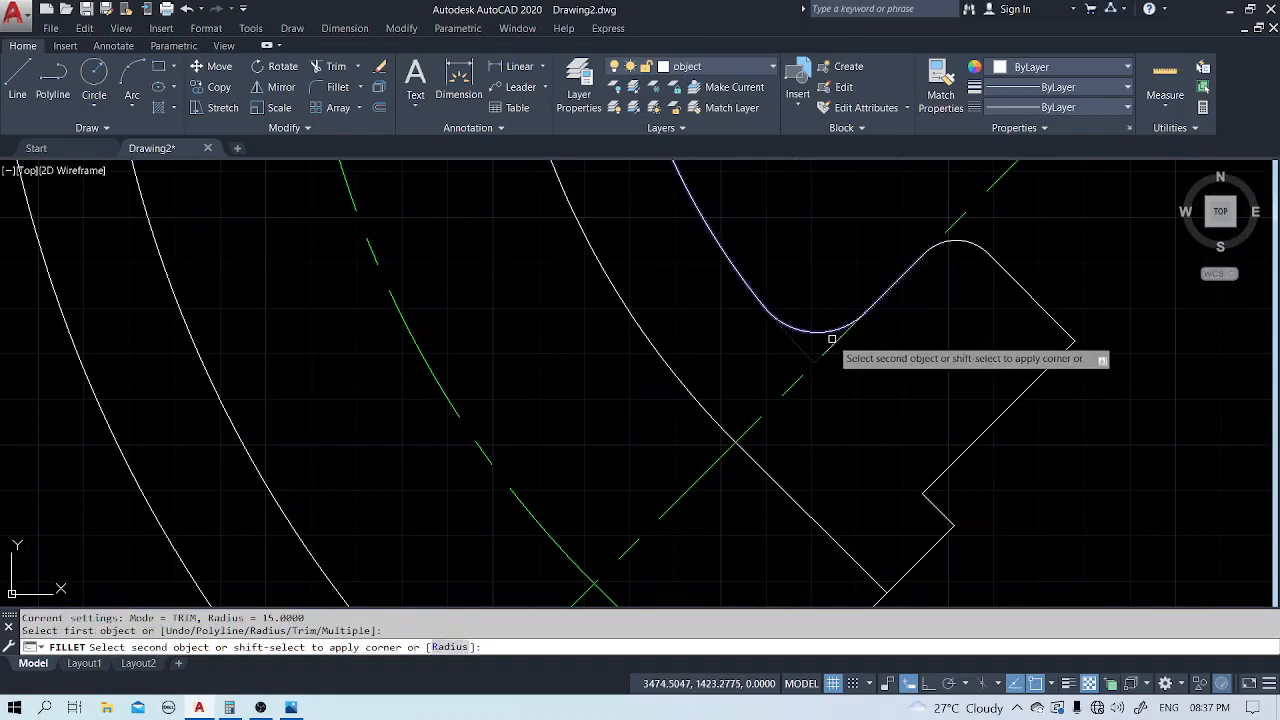
pyautogui.click(831, 338)
# Fillet the junctions of the upper flange's underside with the right and left outer wall arcs, using the 15 mm radius.
pyautogui.scroll(-8, 829, 340)
pyautogui.scroll(8, 816, 325)
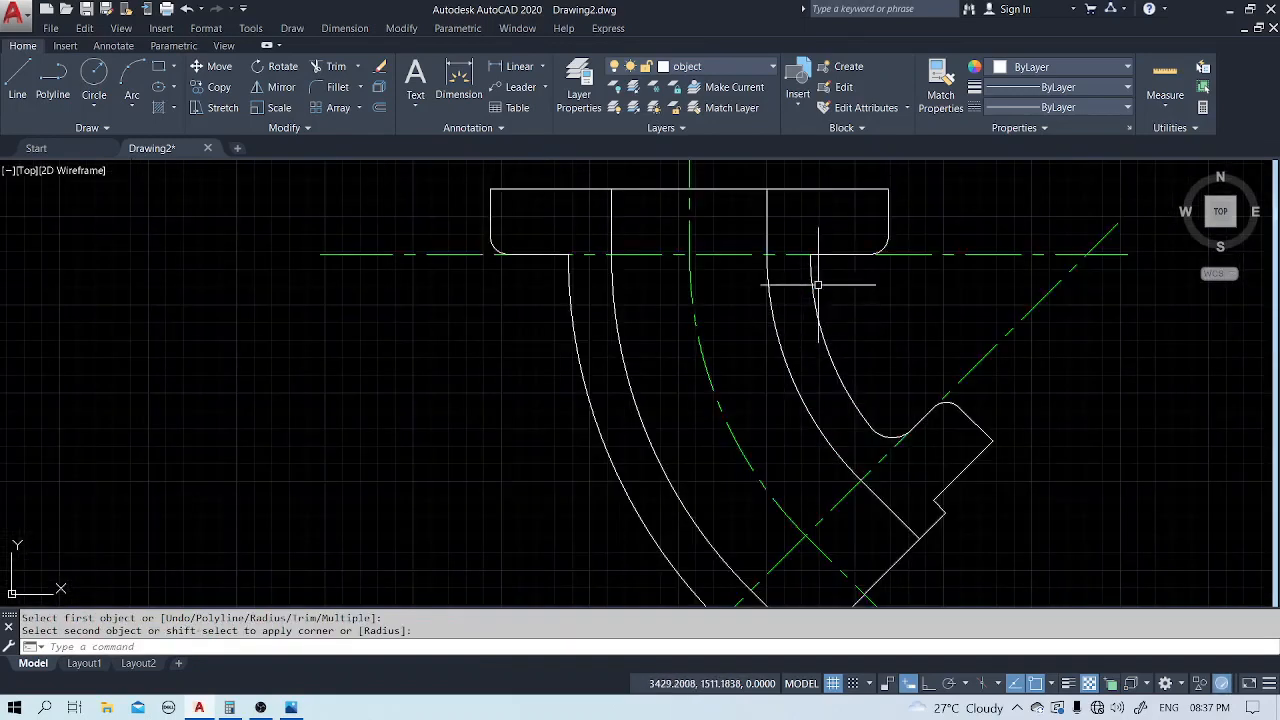
pyautogui.press('Return')
pyautogui.click(818, 260)
pyautogui.click(813, 268)
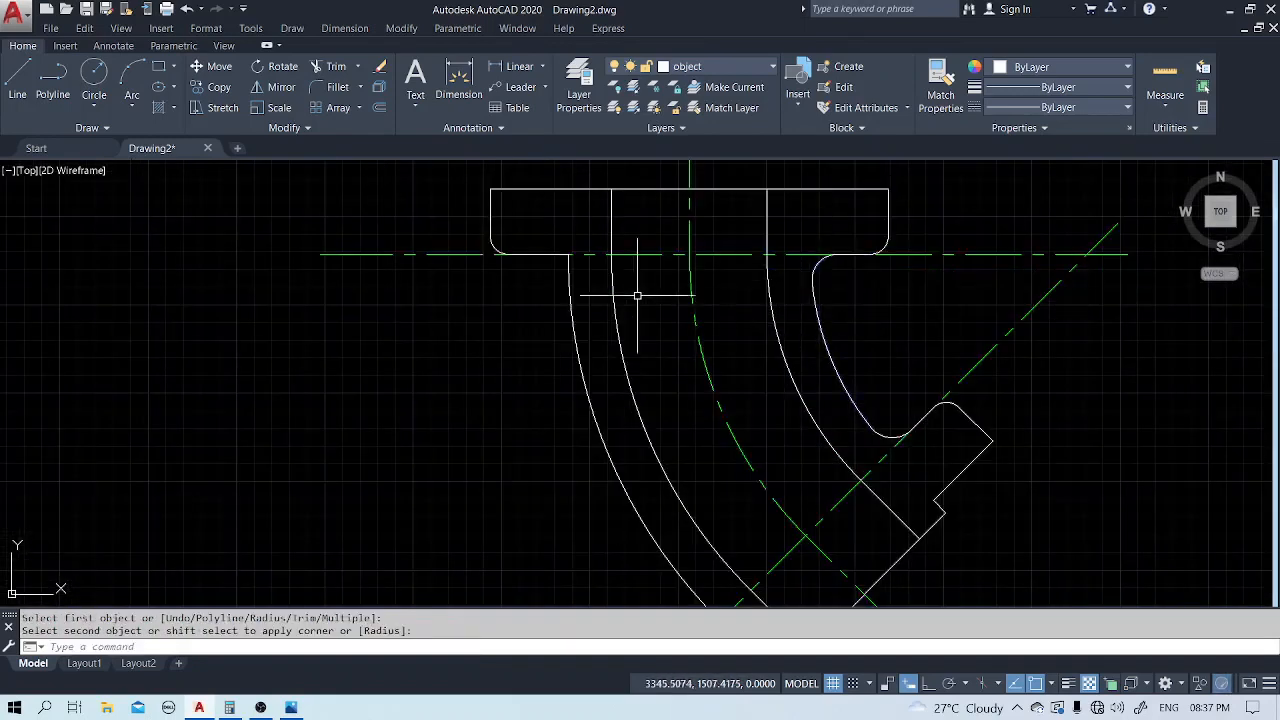
pyautogui.press('Return')
pyautogui.click(557, 254)
pyautogui.click(571, 279)
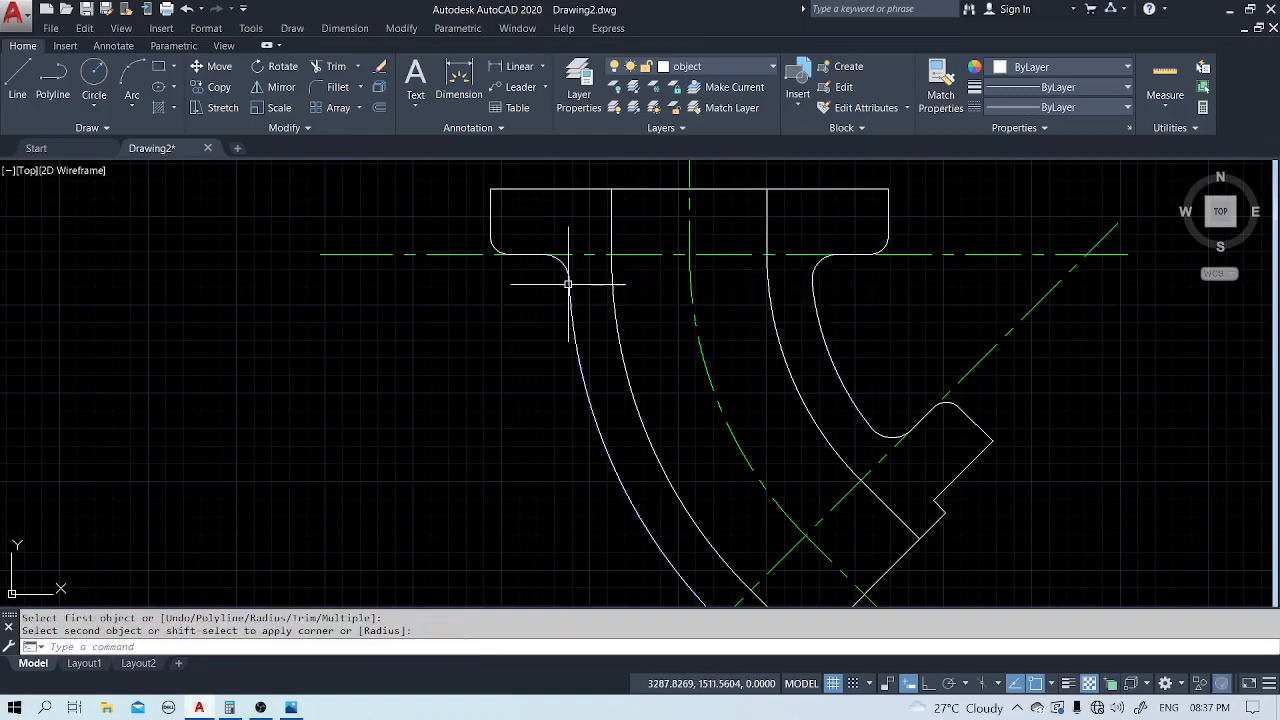
# Make the hatch layer current.
pyautogui.click(878, 249)
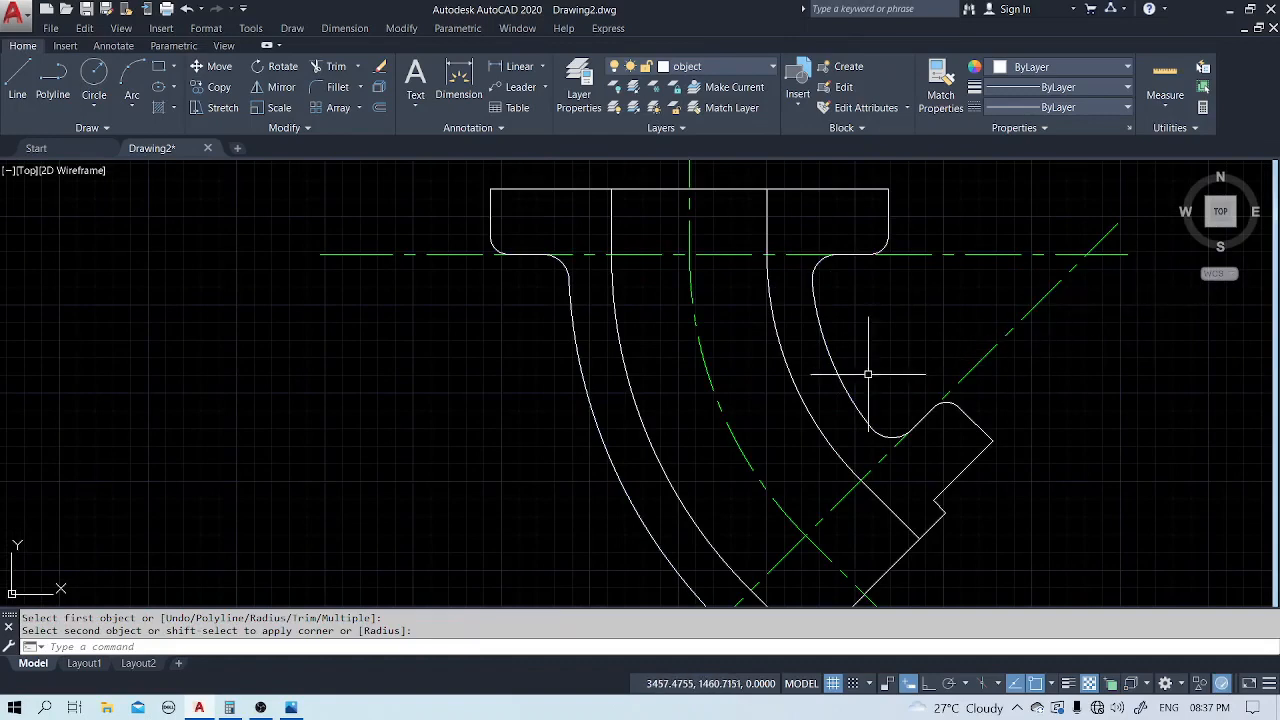
pyautogui.click(740, 68)
pyautogui.click(690, 126)
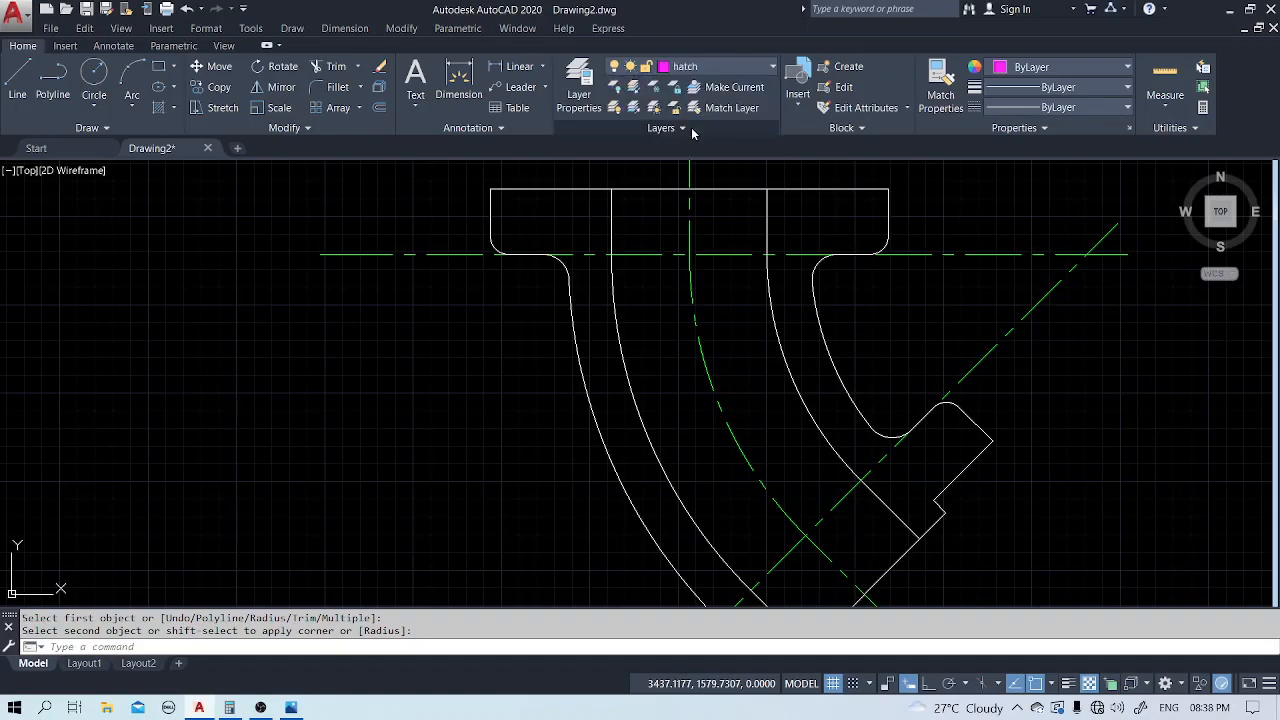
# Hatch the cut section right of the bore with the ANSI31 pattern, covering the upper flange, wall and lower flange.
pyautogui.write('h')
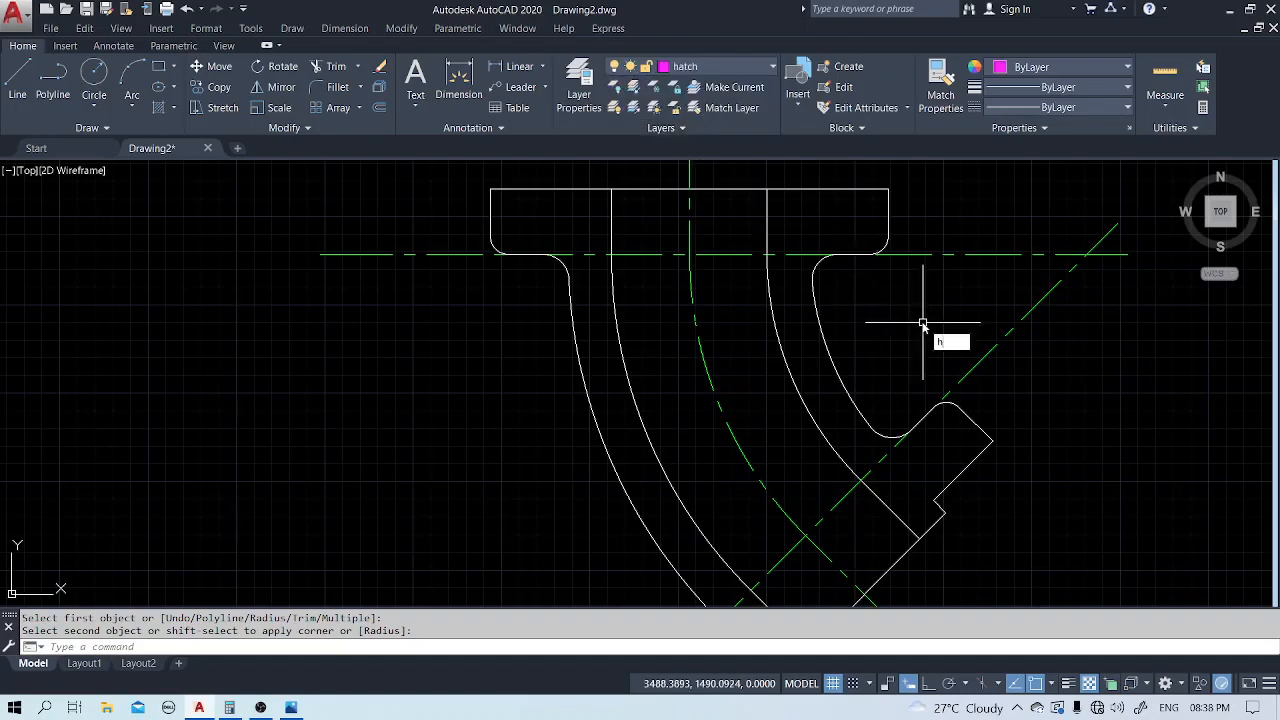
pyautogui.press('Return')
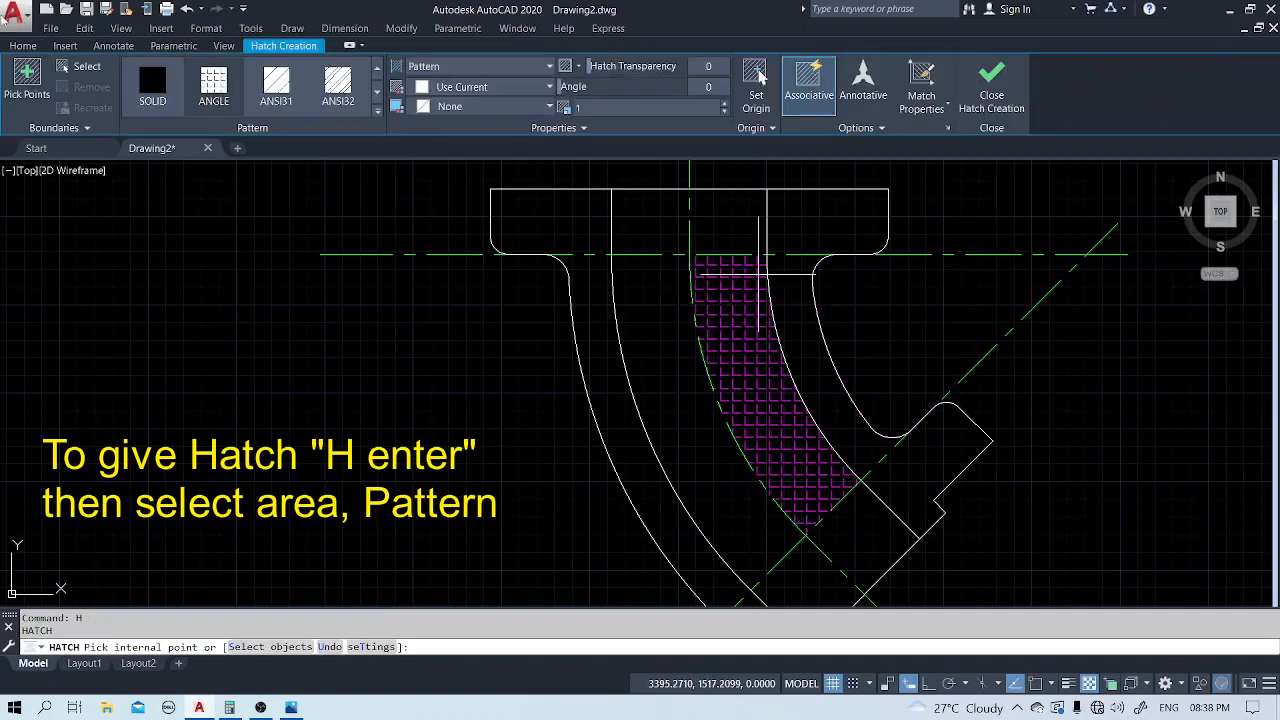
pyautogui.click(810, 215)
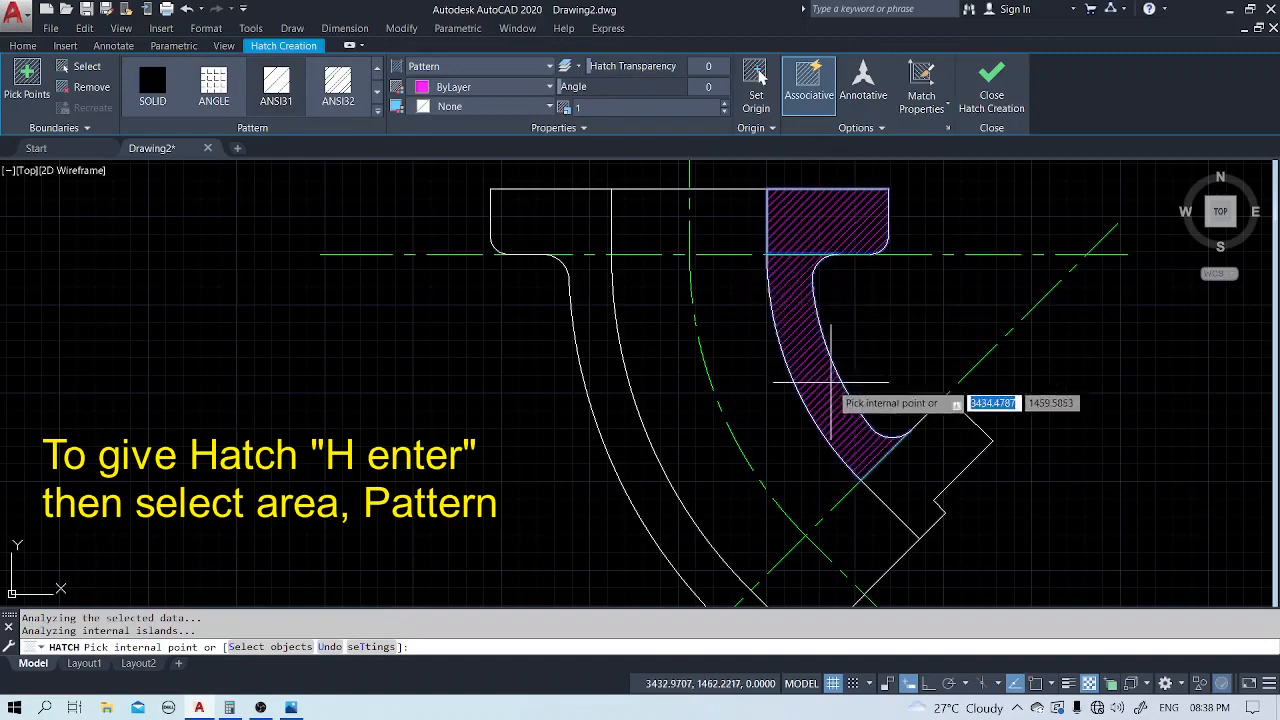
pyautogui.click(912, 445)
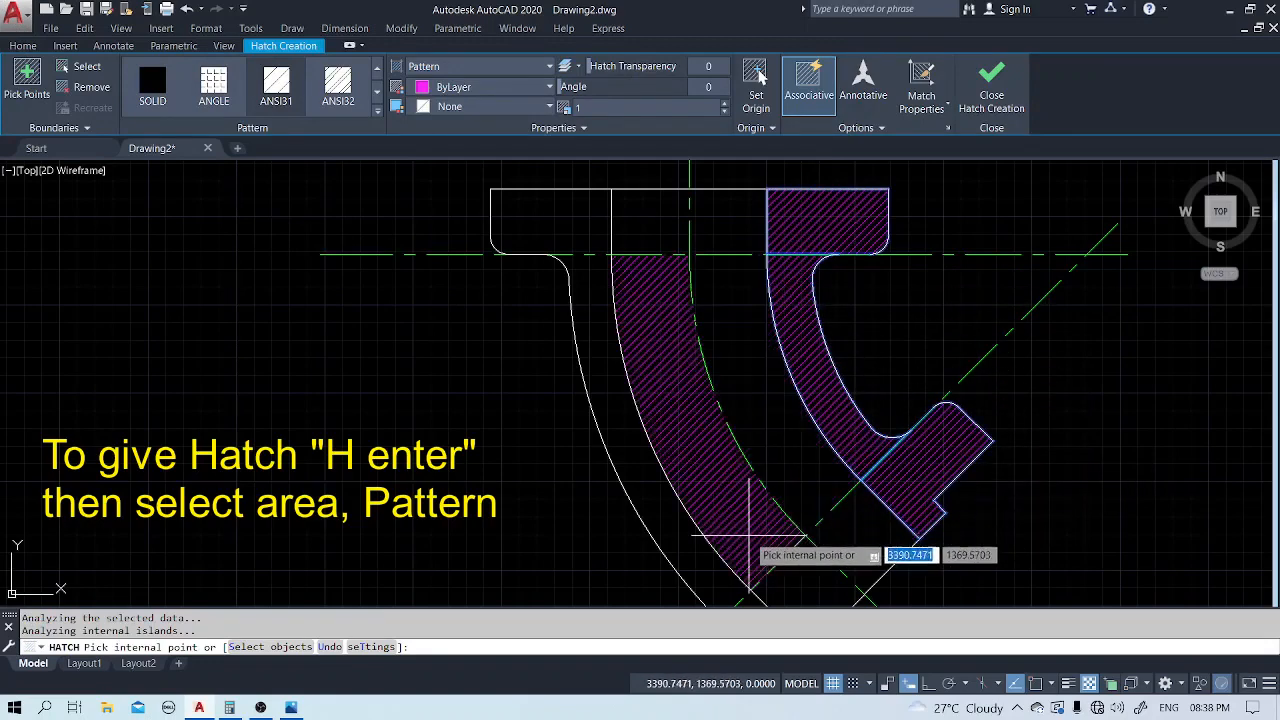
# Add the left wall and the left portions of the upper and lower flanges to the hatch.
pyautogui.click(740, 535)
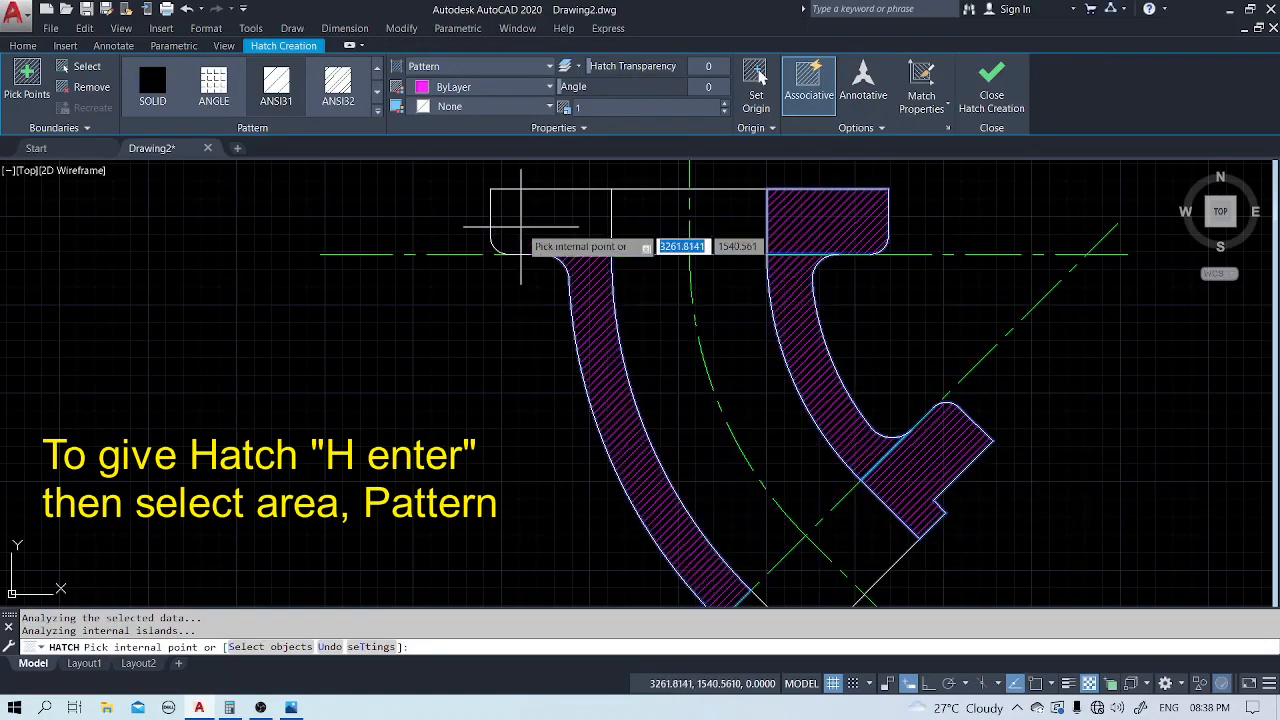
pyautogui.scroll(-3, 560, 228)
pyautogui.scroll(5, 663, 423)
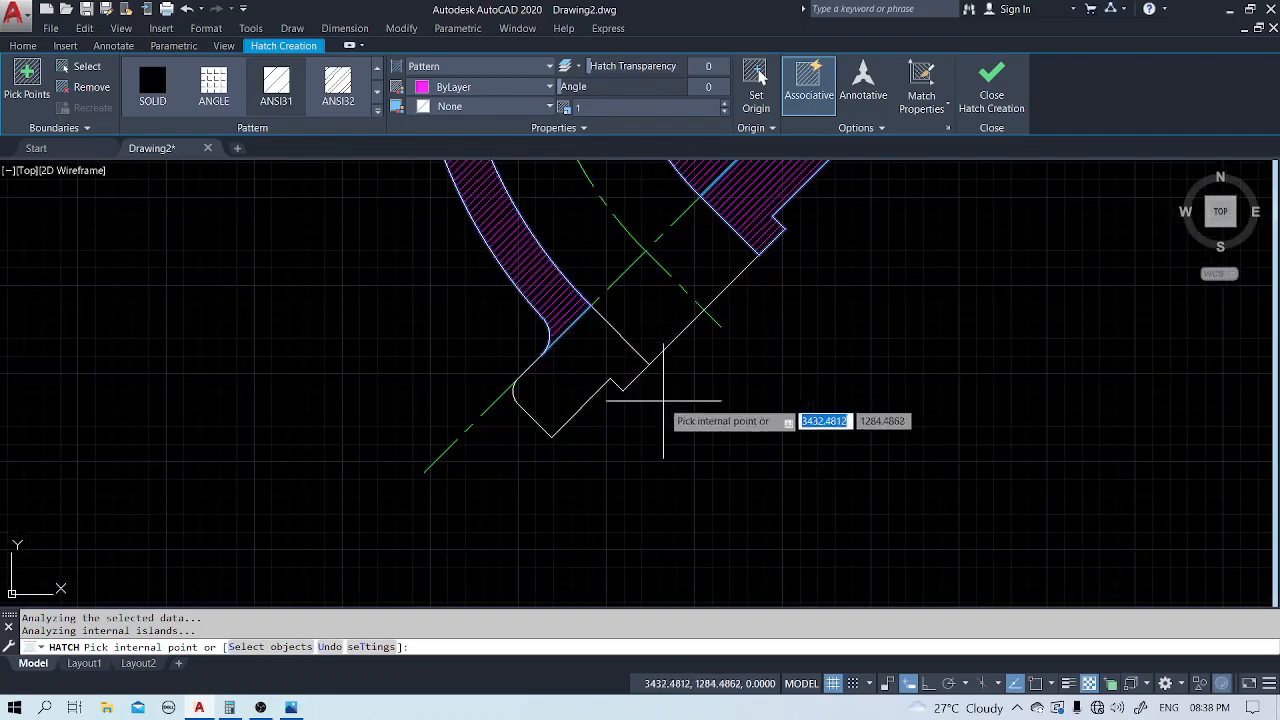
pyautogui.click(590, 368)
pyautogui.scroll(-4, 705, 355)
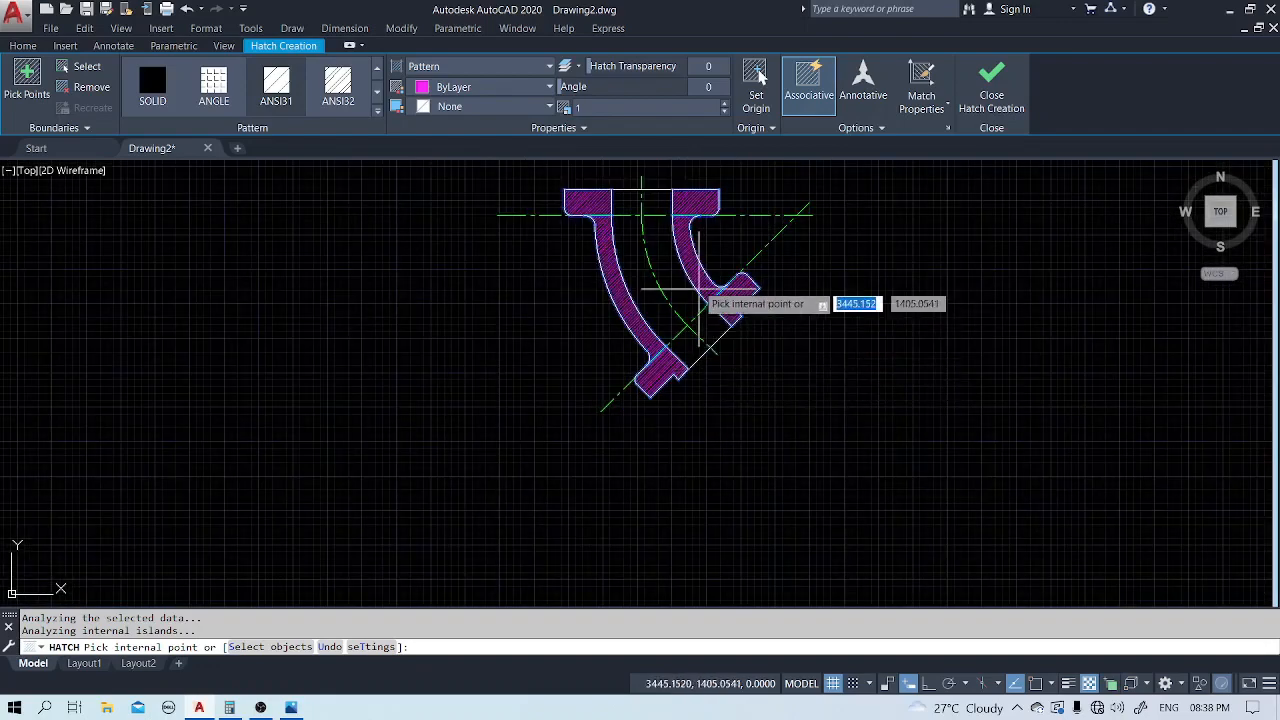
pyautogui.scroll(2, 690, 230)
pyautogui.moveTo(690, 230); pyautogui.dragTo(731, 301, button='middle')
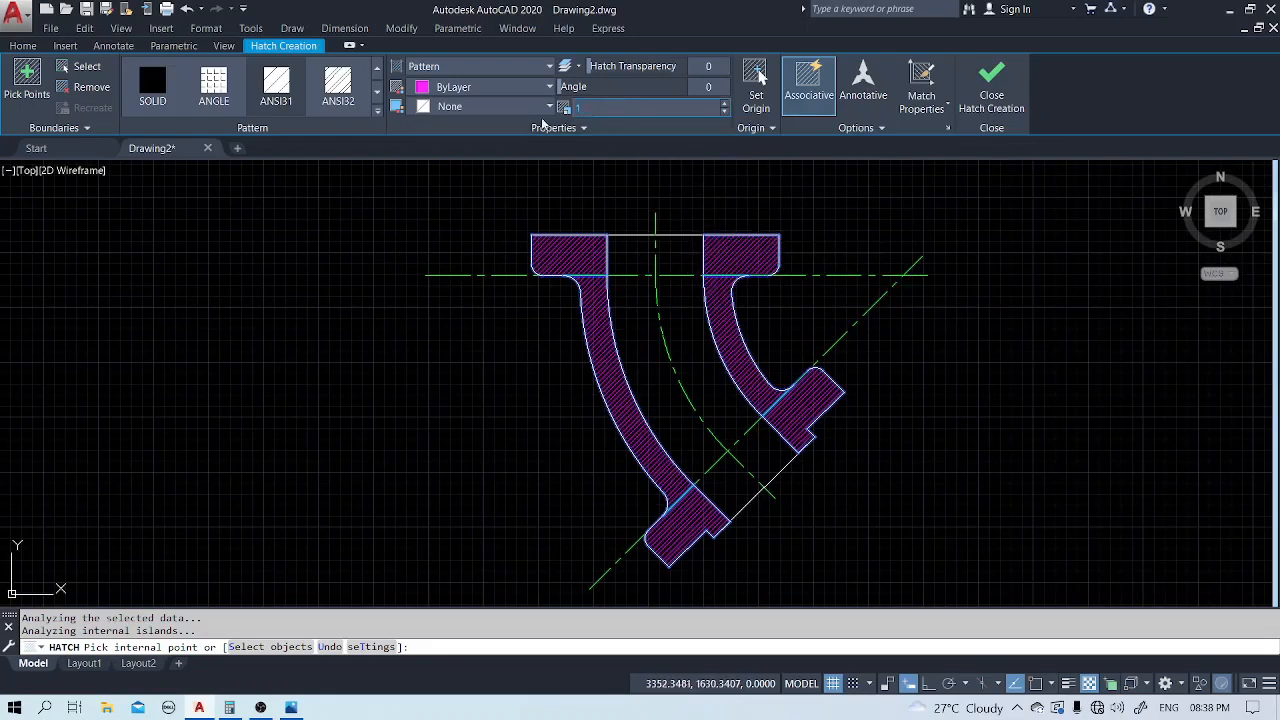
# Set the hatch scale to 2 and finish the section hatch.
pyautogui.write('5')
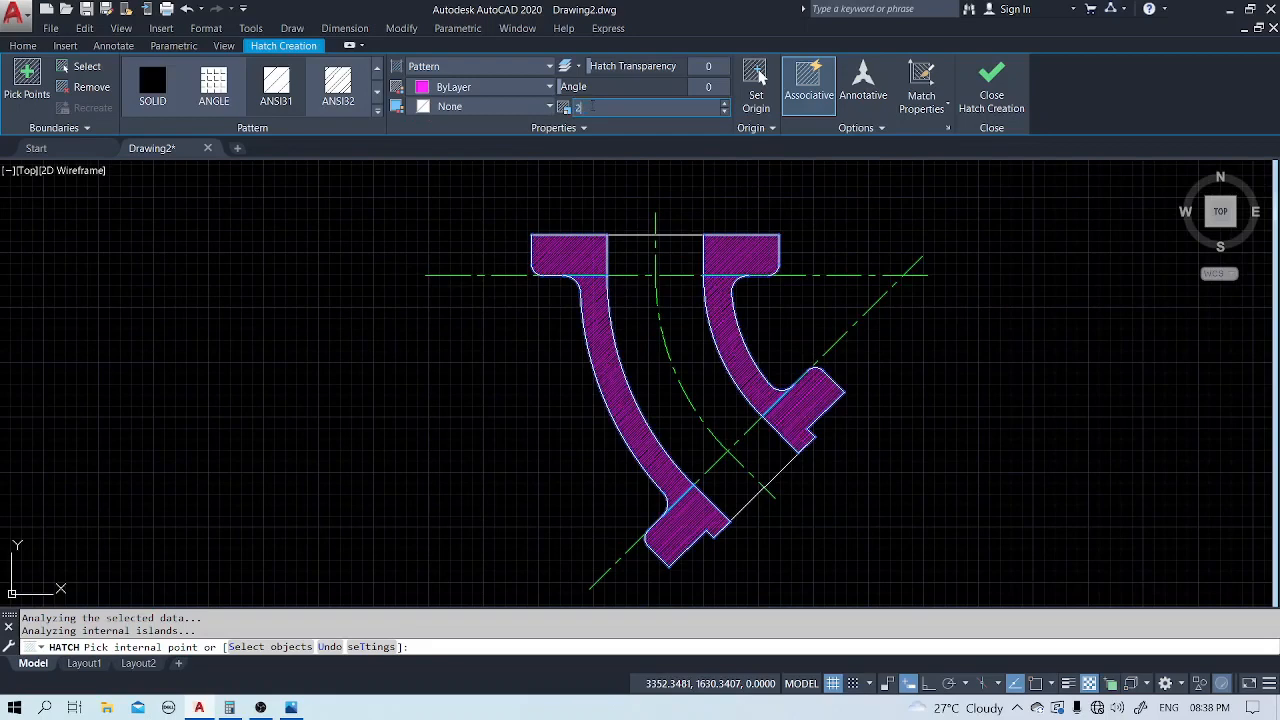
pyautogui.press('Return')
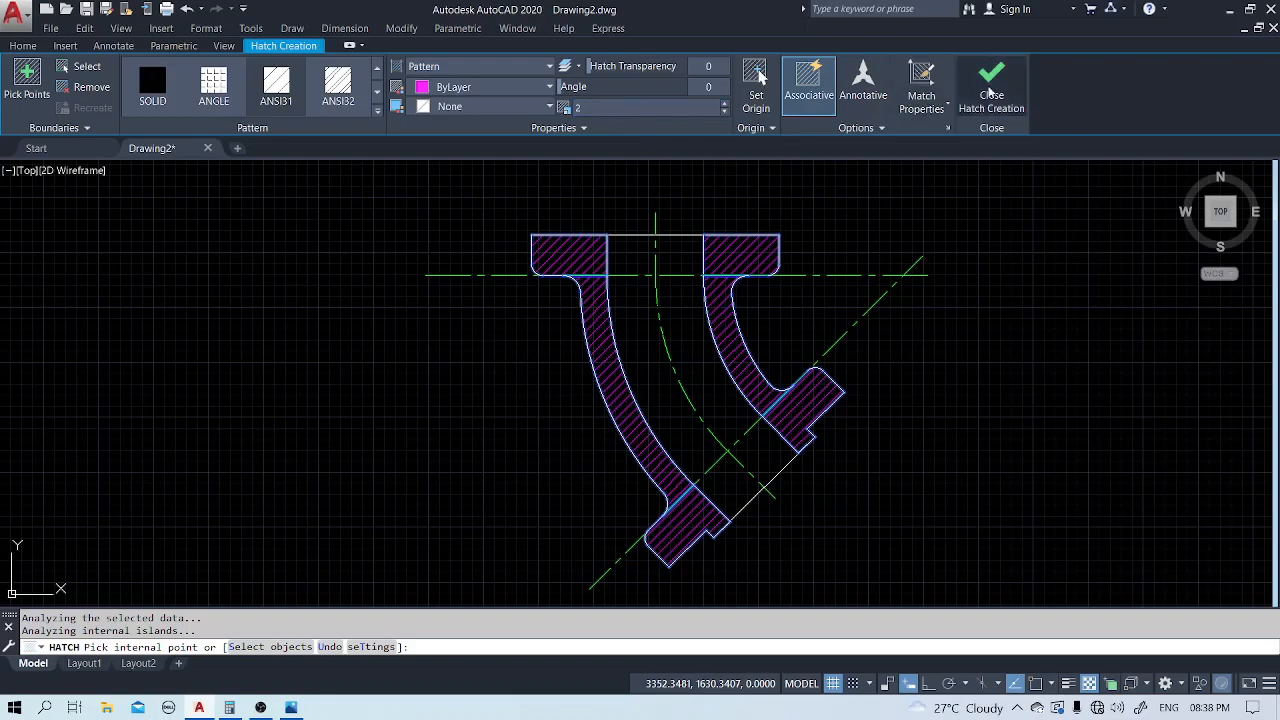
pyautogui.click(991, 82)
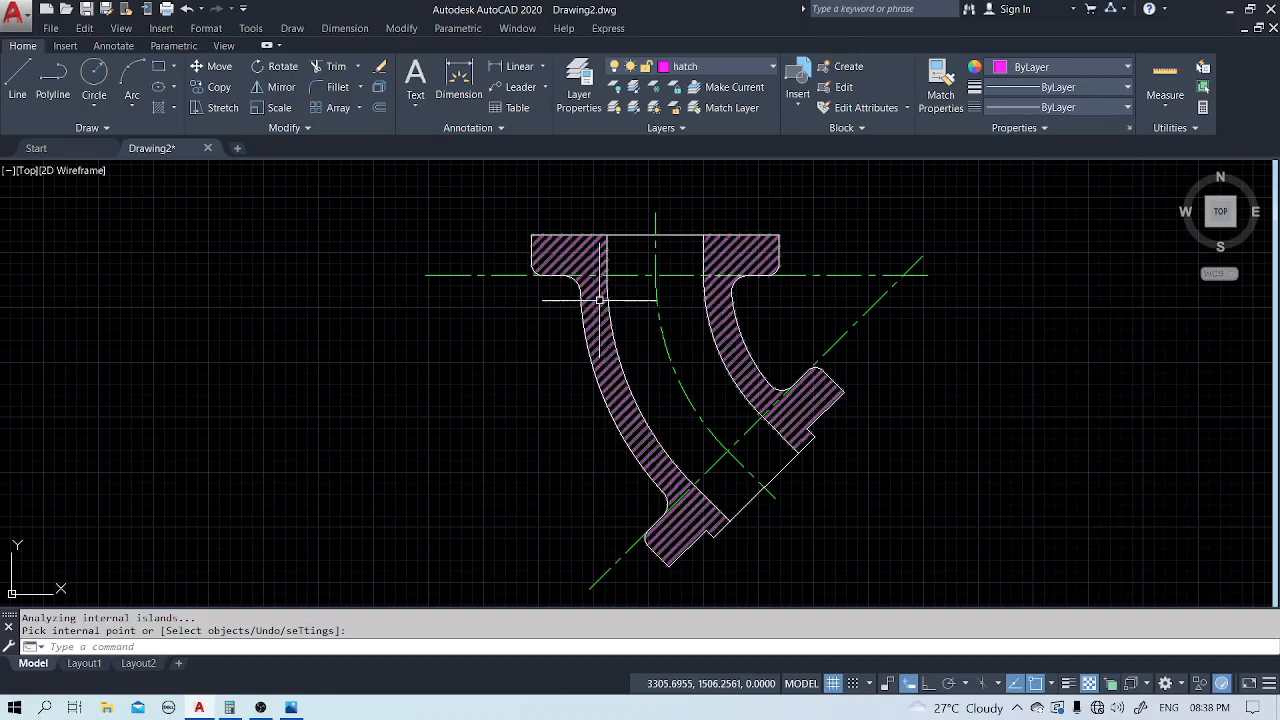
# Shorten the left end of the horizontal centreline and the lower end of the inclined centreline with Break, close to the flange edges.
pyautogui.press('Return')
pyautogui.click(509, 274)
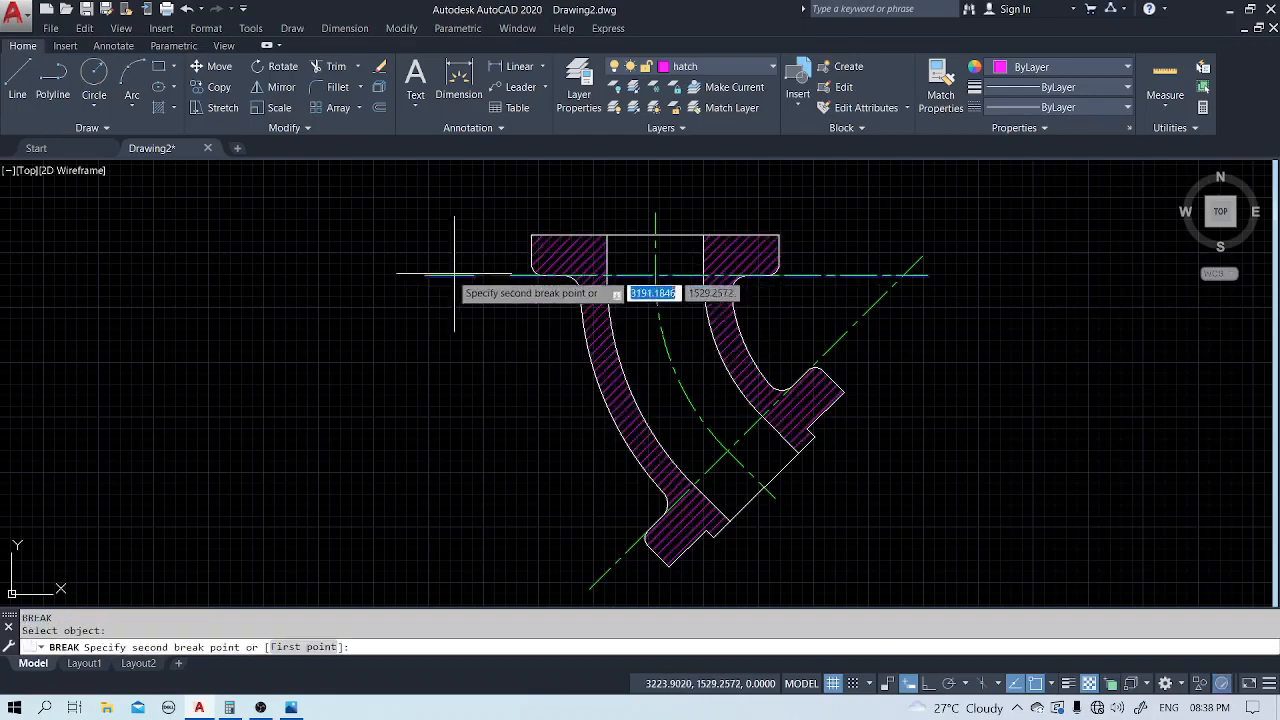
pyautogui.click(343, 271)
pyautogui.press('Return')
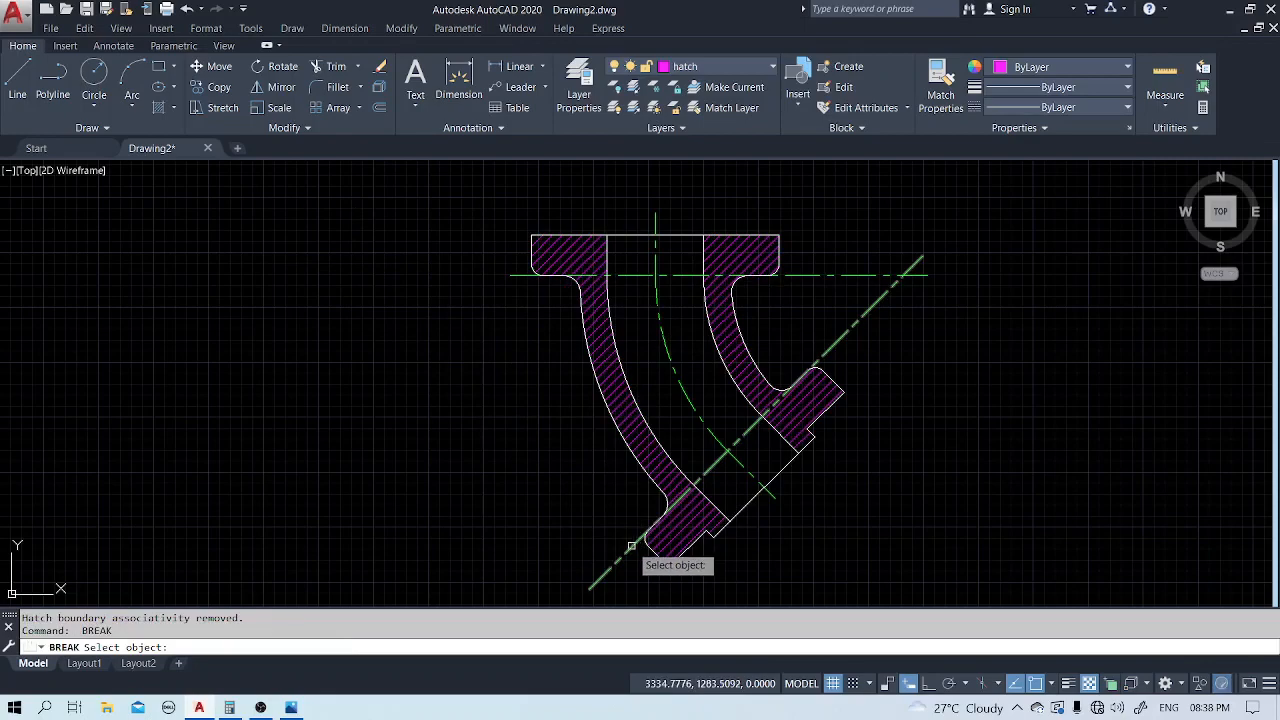
pyautogui.click(636, 541)
pyautogui.click(588, 570)
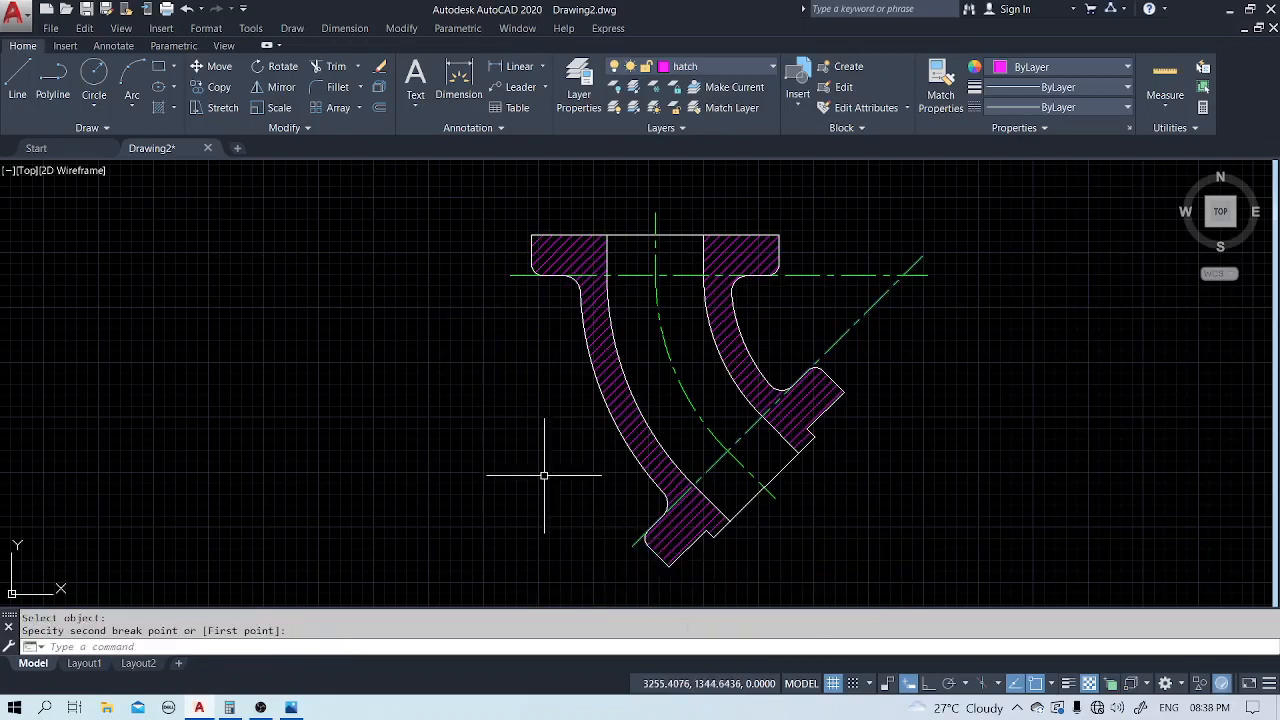
pyautogui.moveTo(540, 470); pyautogui.dragTo(470, 466, button='middle')
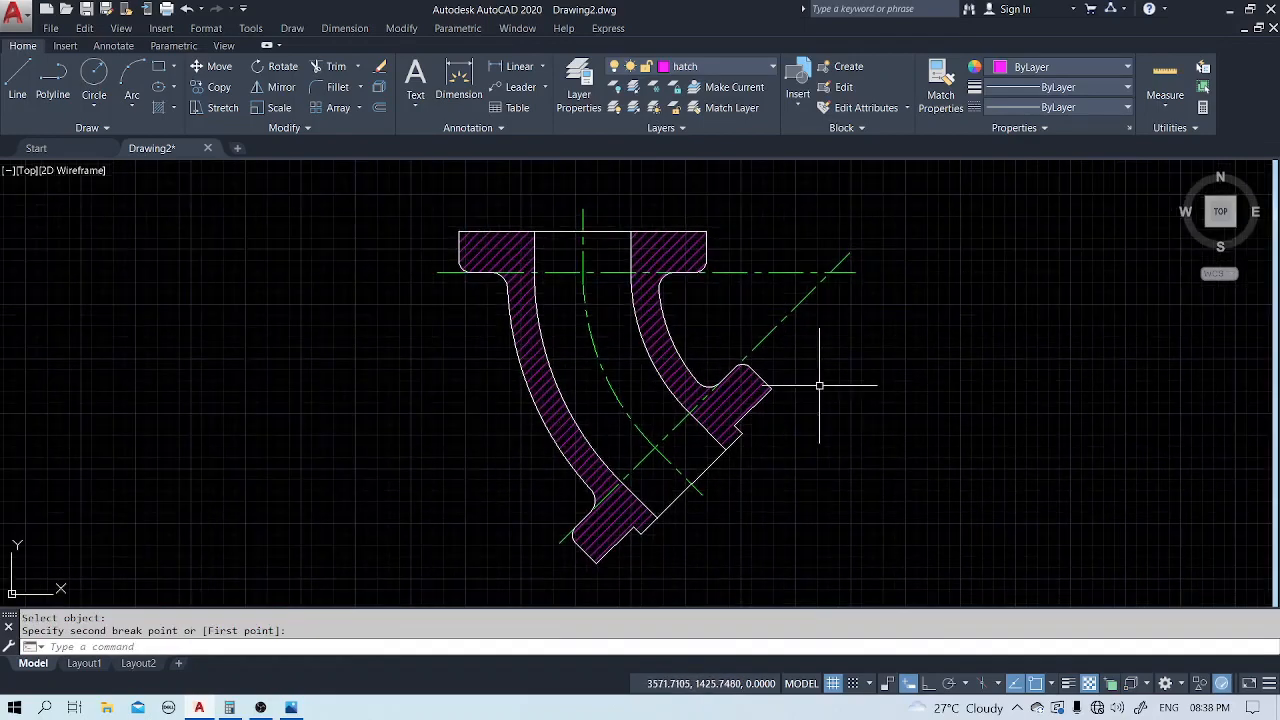
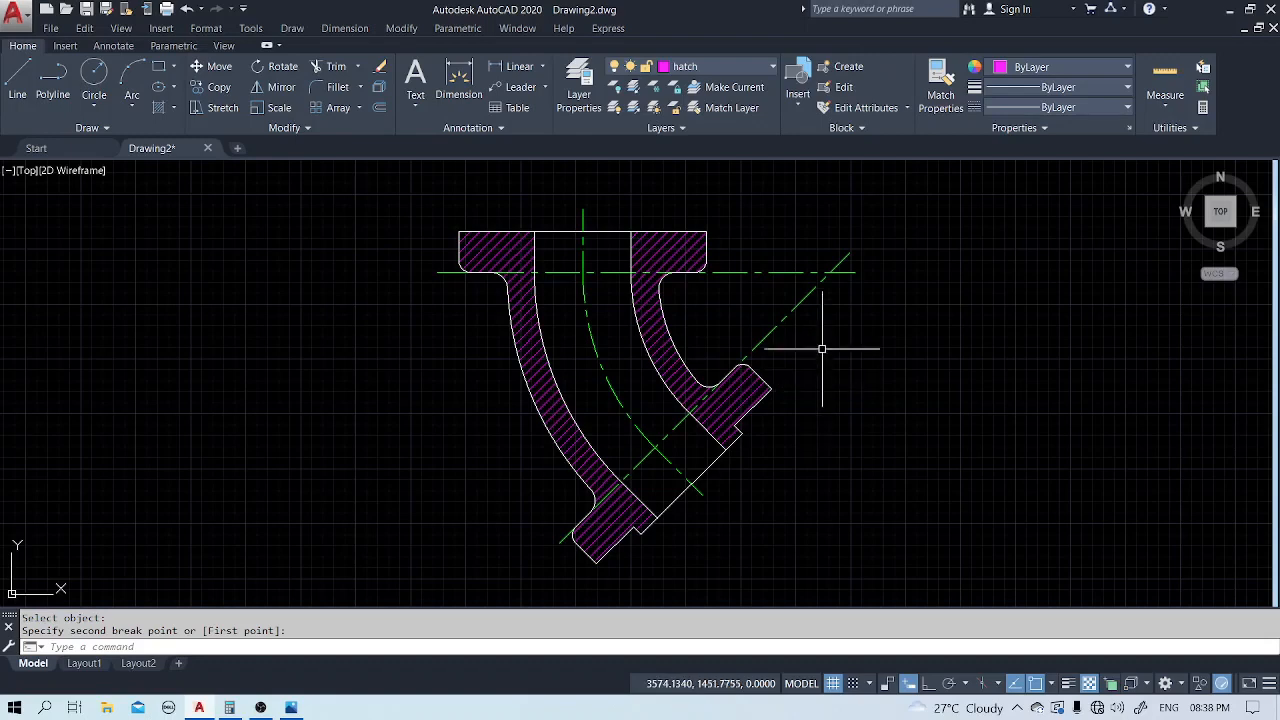
# Make the object layer current.
pyautogui.click(544, 72)
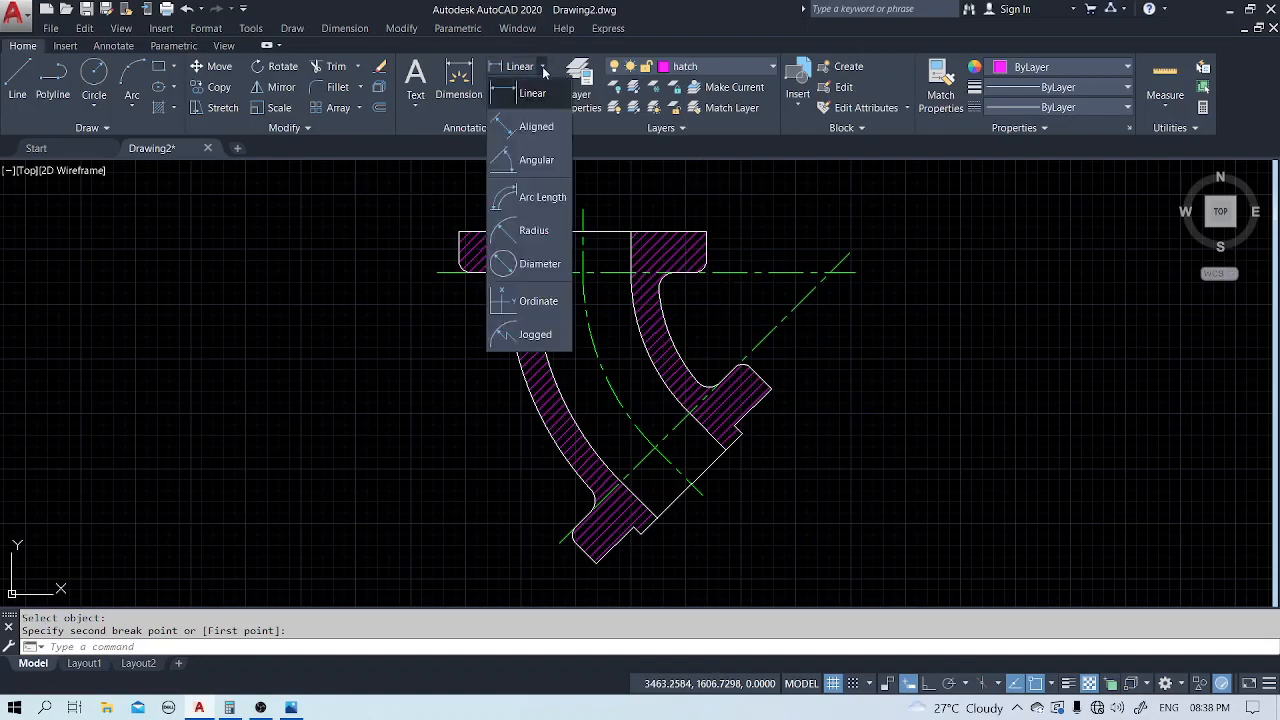
pyautogui.click(736, 66)
pyautogui.click(692, 148)
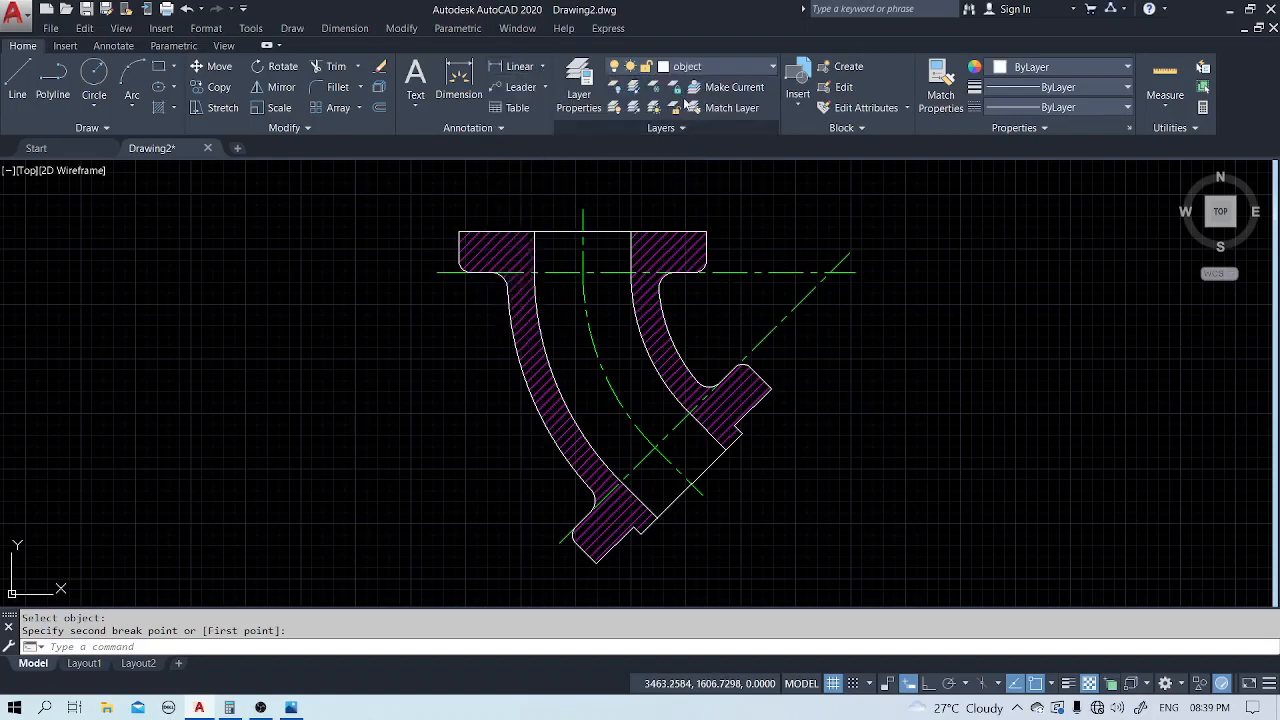
# Add a radius dimension to the bend's centreline arc, placing its text outside the left wall.
pyautogui.click(544, 70)
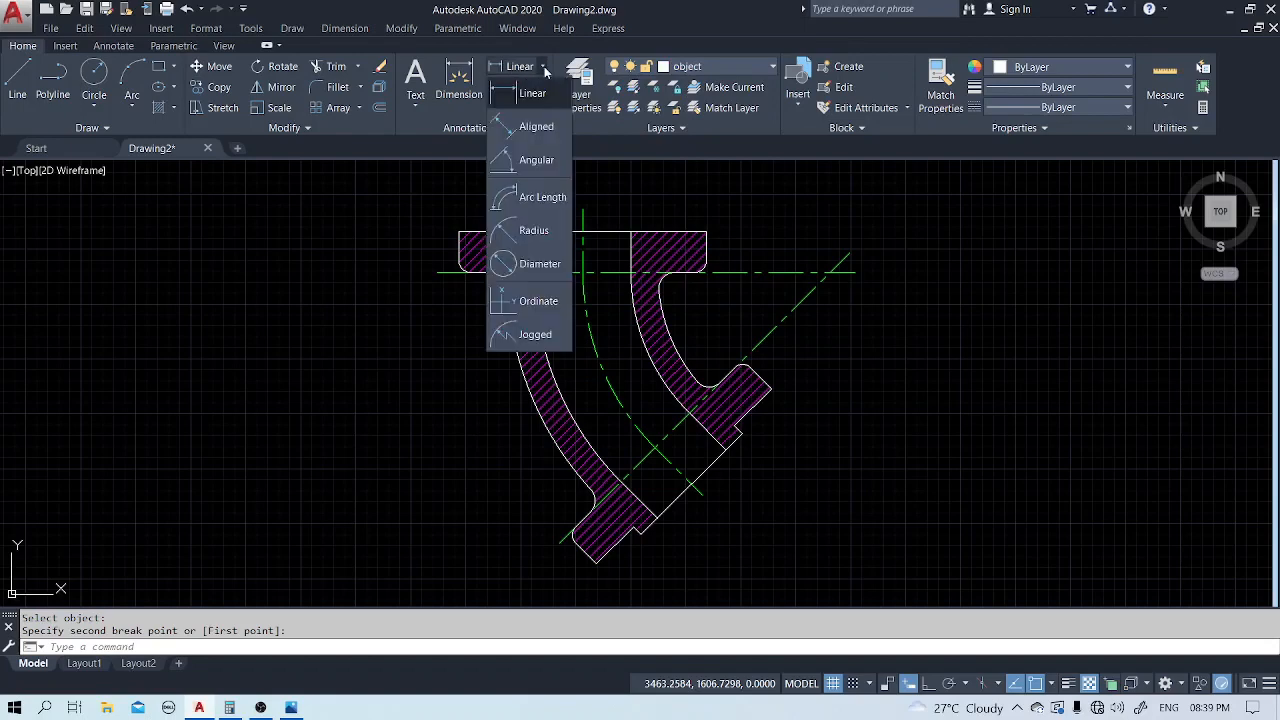
pyautogui.click(533, 230)
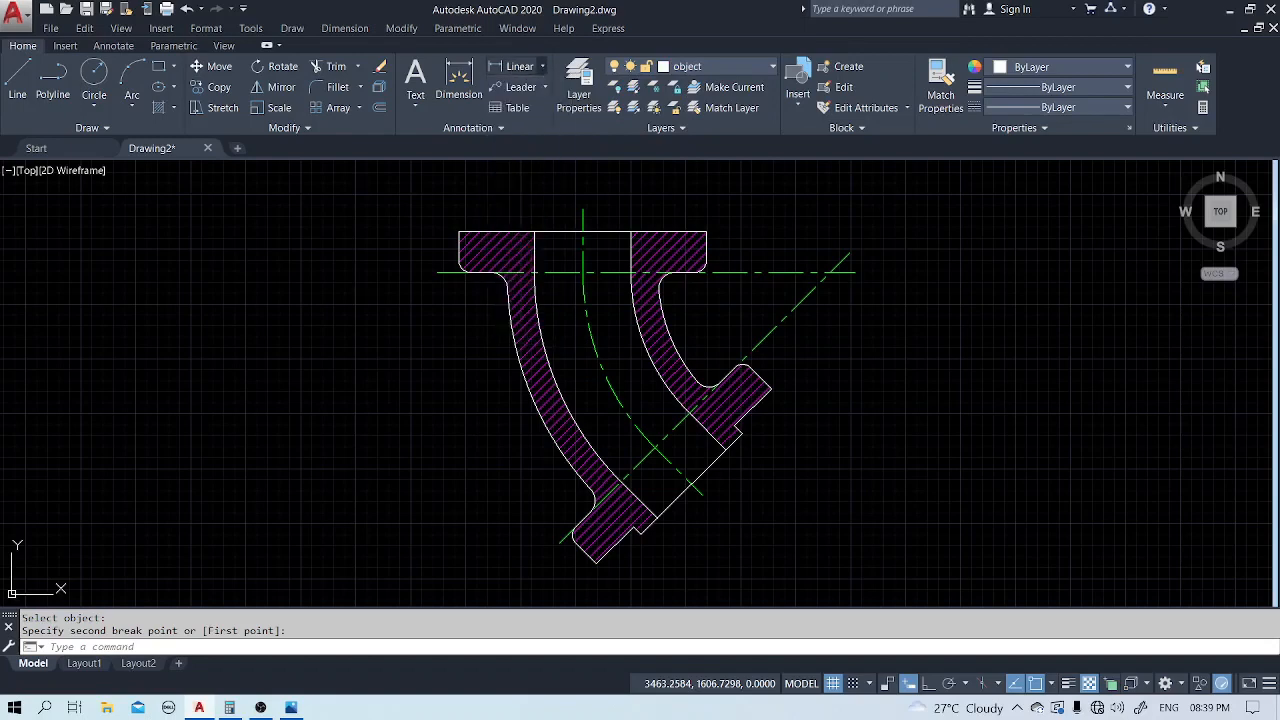
pyautogui.click(593, 351)
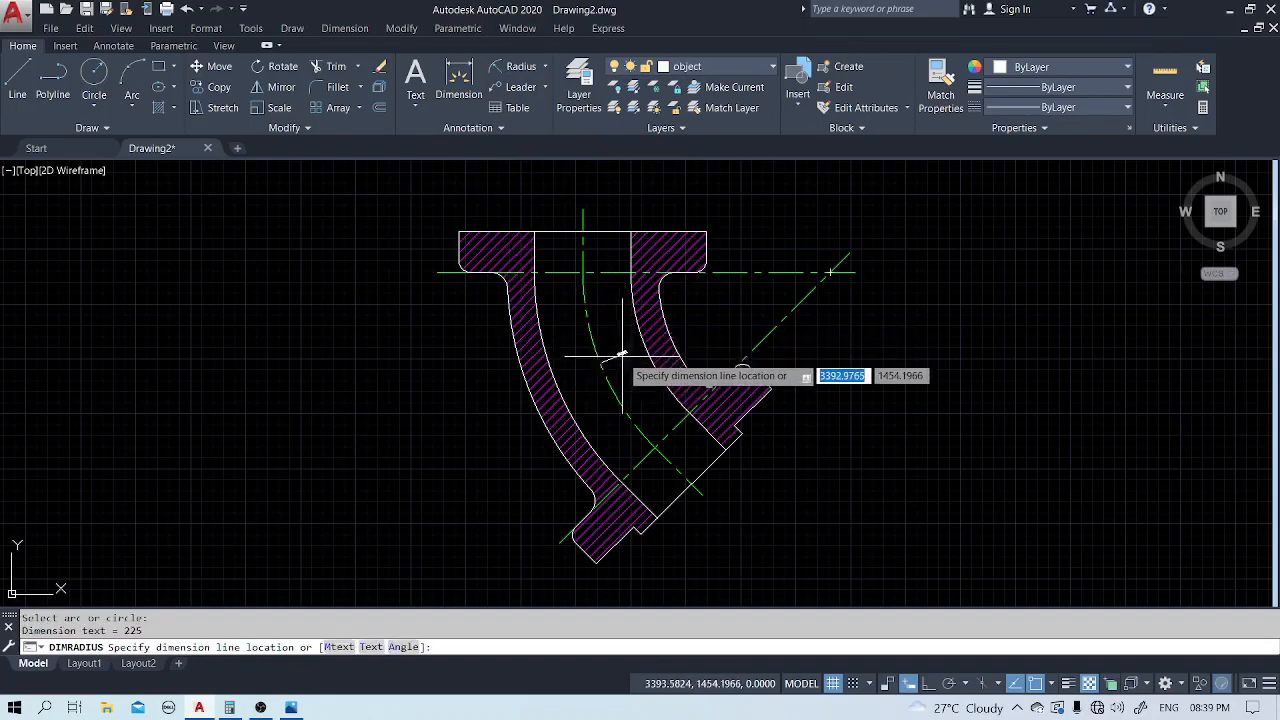
pyautogui.click(500, 410)
pyautogui.scroll(3, 490, 430)
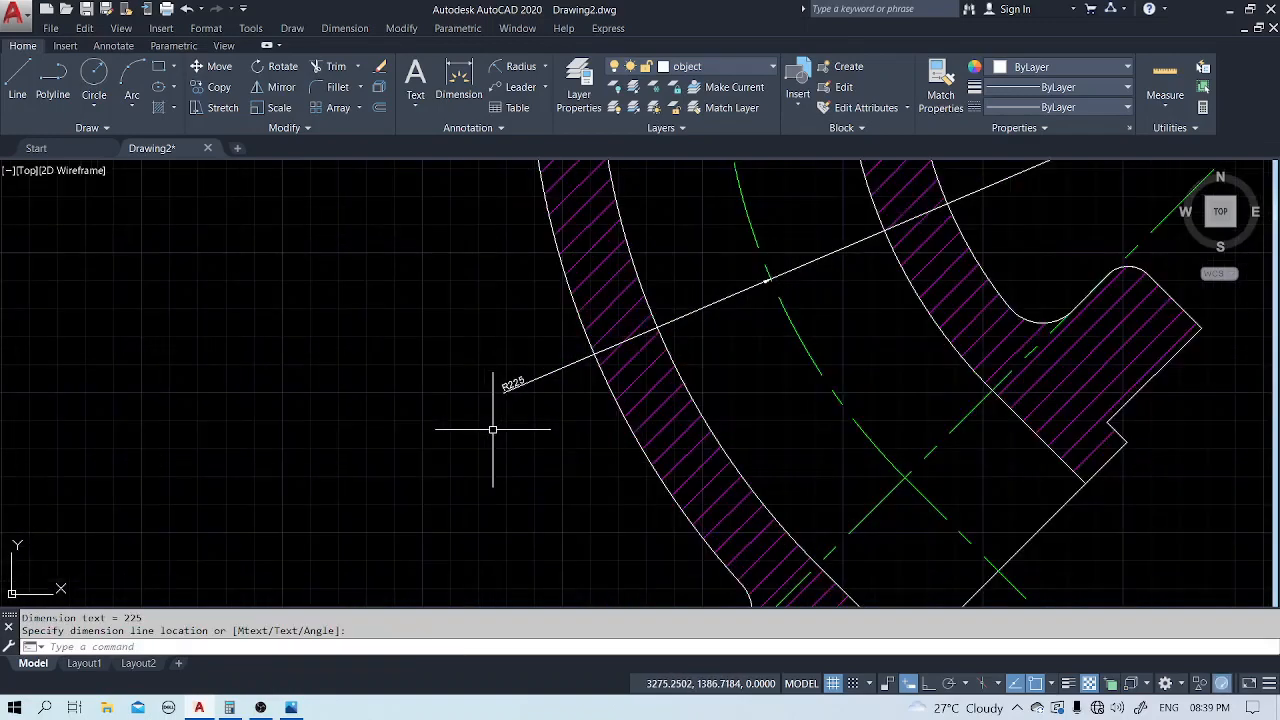
pyautogui.scroll(1, 495, 427)
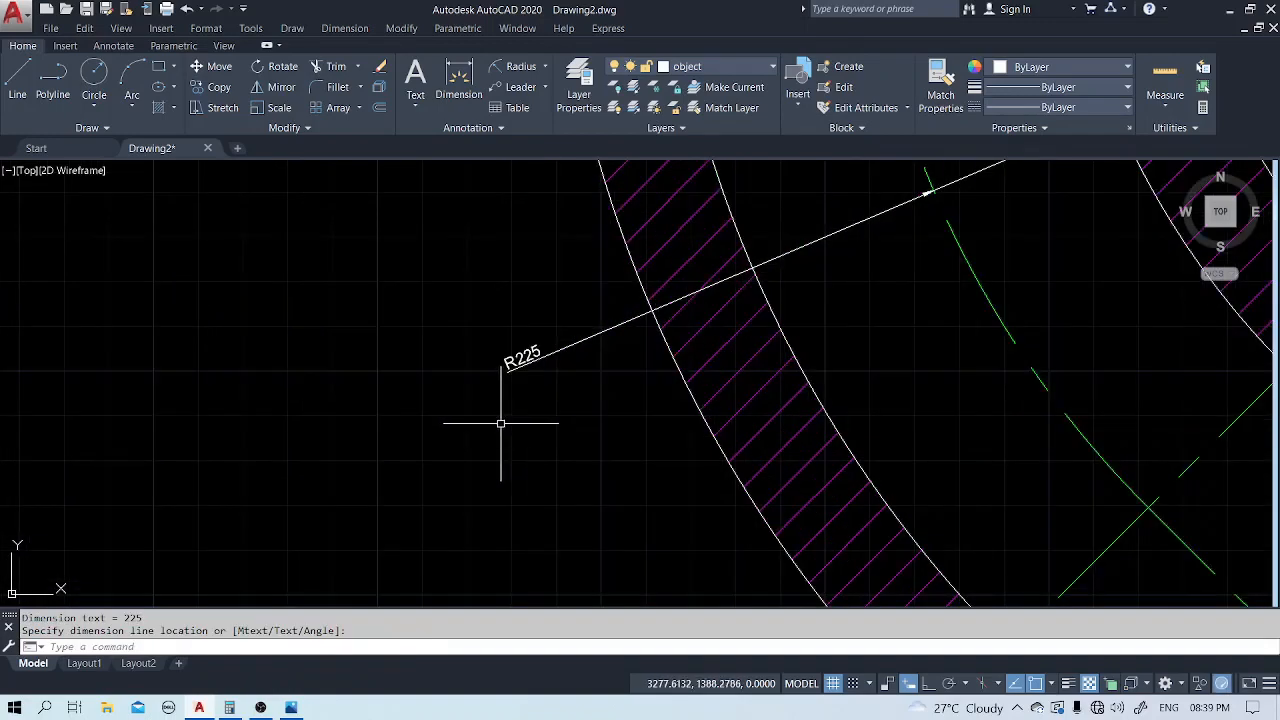
pyautogui.scroll(-3, 500, 423)
pyautogui.scroll(-2, 500, 423)
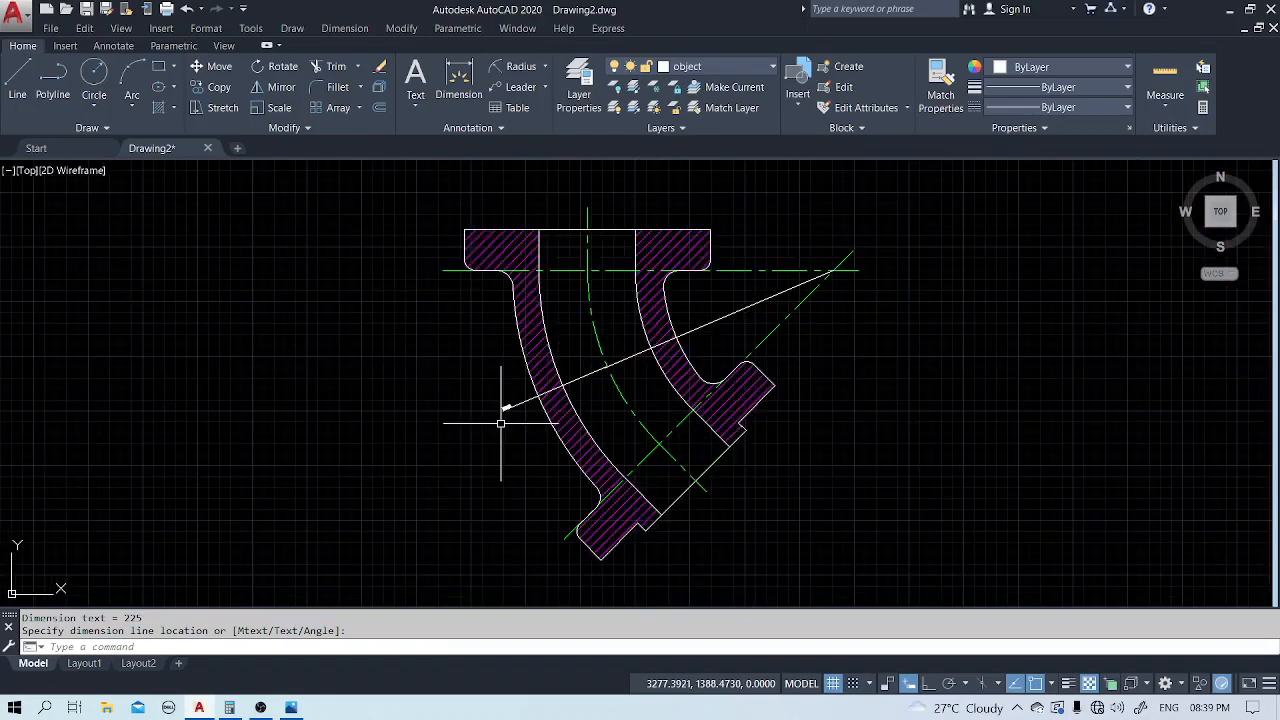
# Open the ISO-25 dimension style for modification and set its arrow size to 10.
pyautogui.write('dimst')
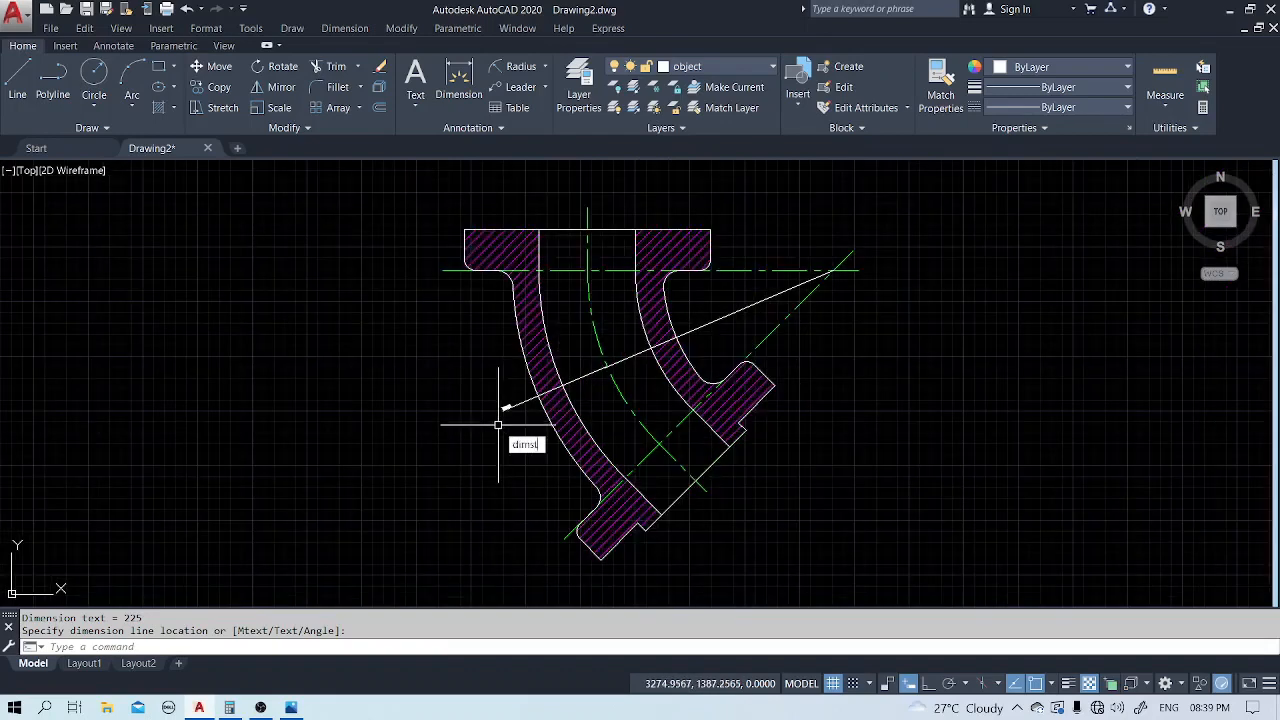
pyautogui.write('y')
pyautogui.press('Return')
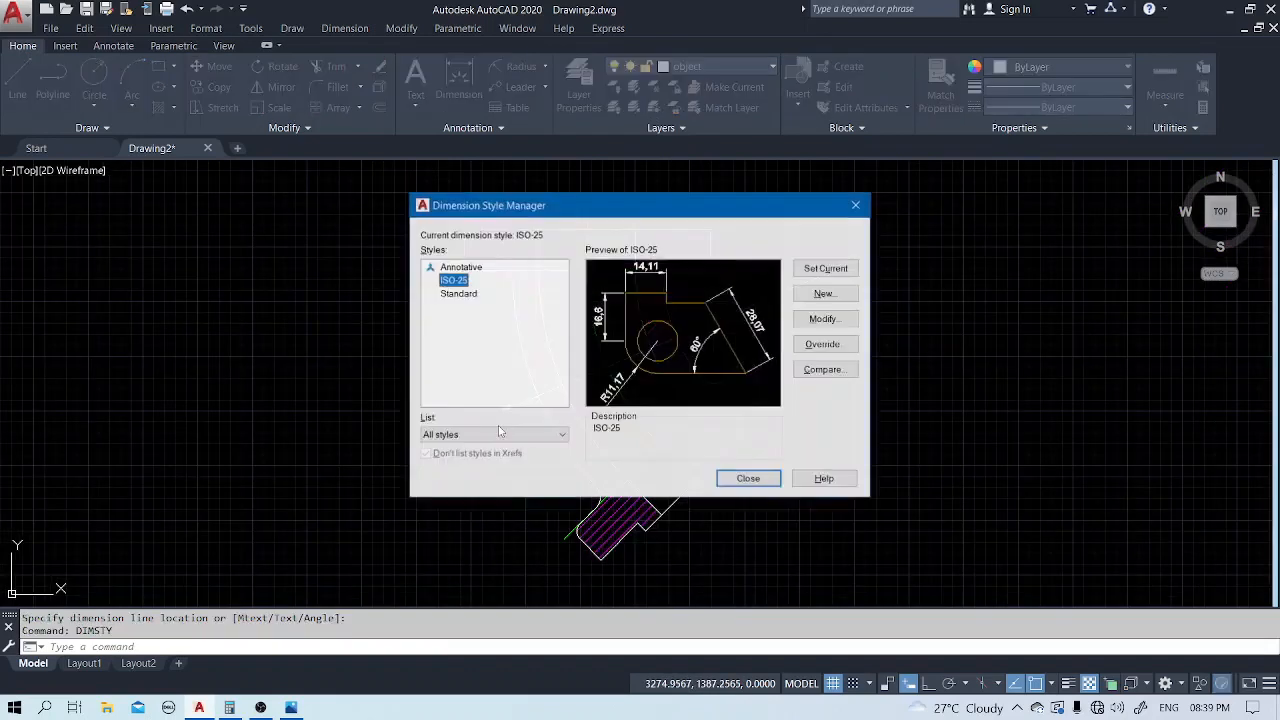
pyautogui.click(828, 320)
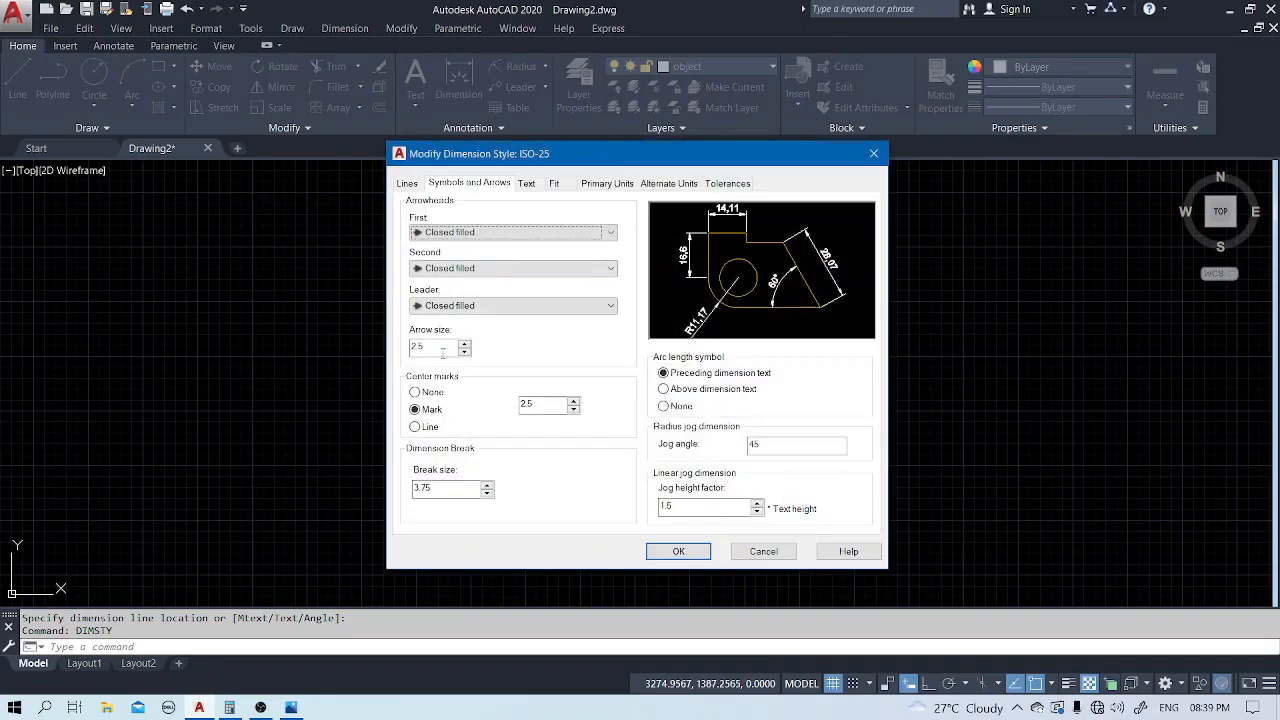
pyautogui.click(442, 349)
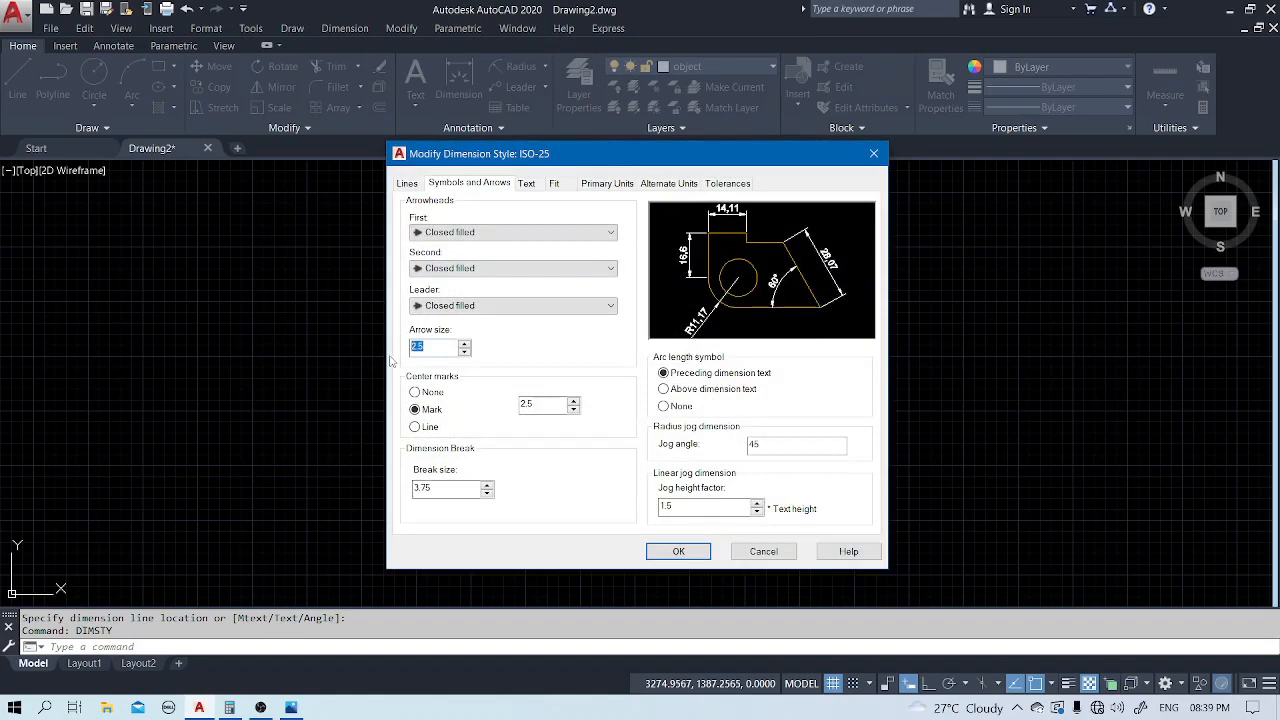
pyautogui.write('10')
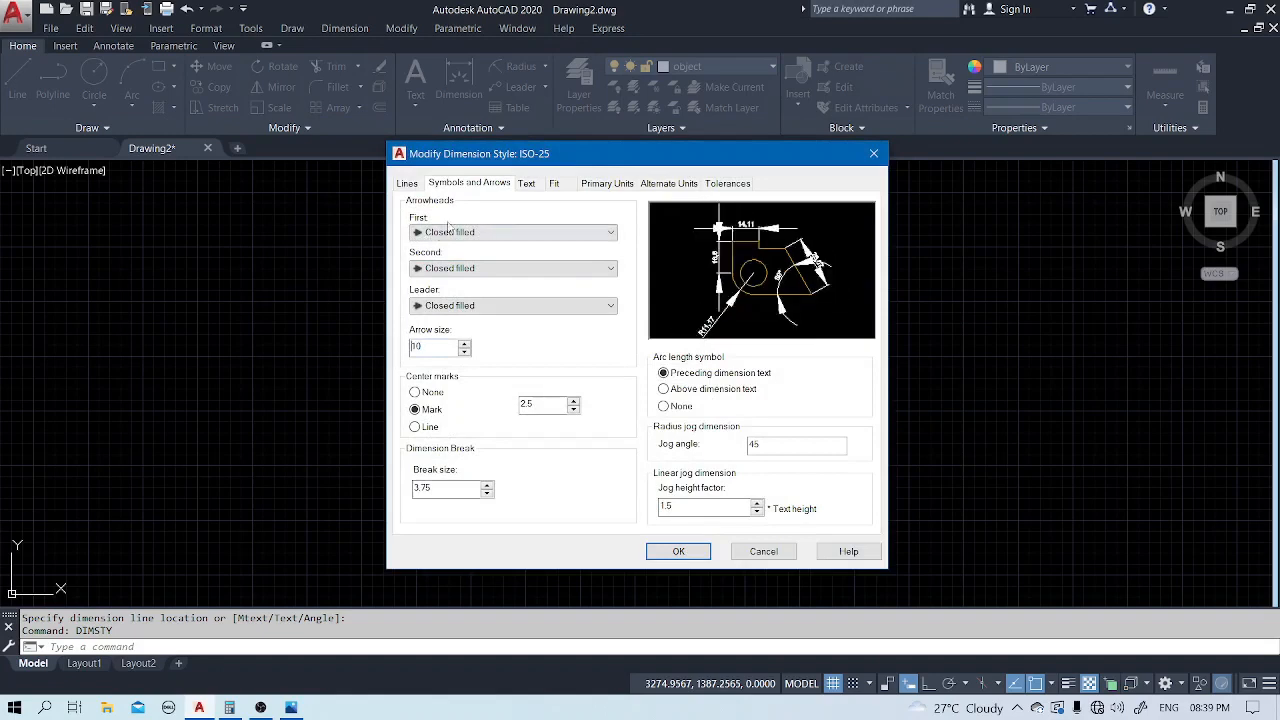
# Set the dimension text height to 10 and the text offset from the dimension line to 2.
pyautogui.click(526, 184)
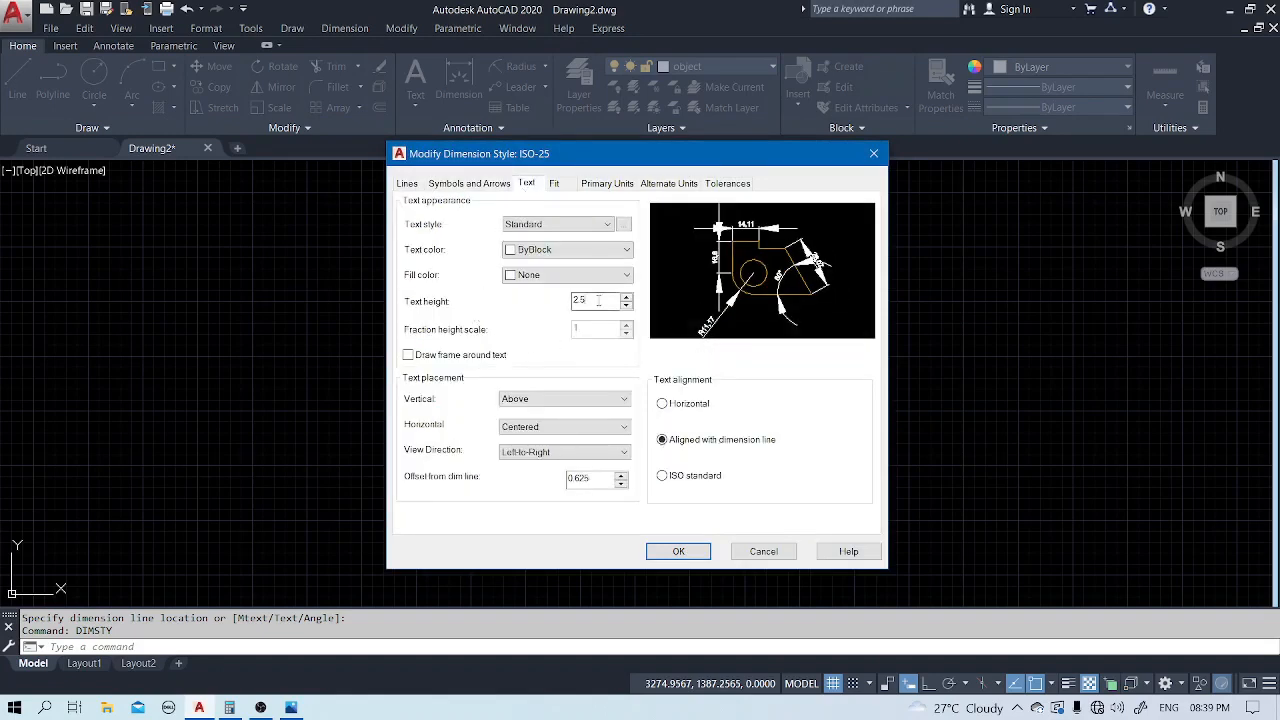
pyautogui.write('10')
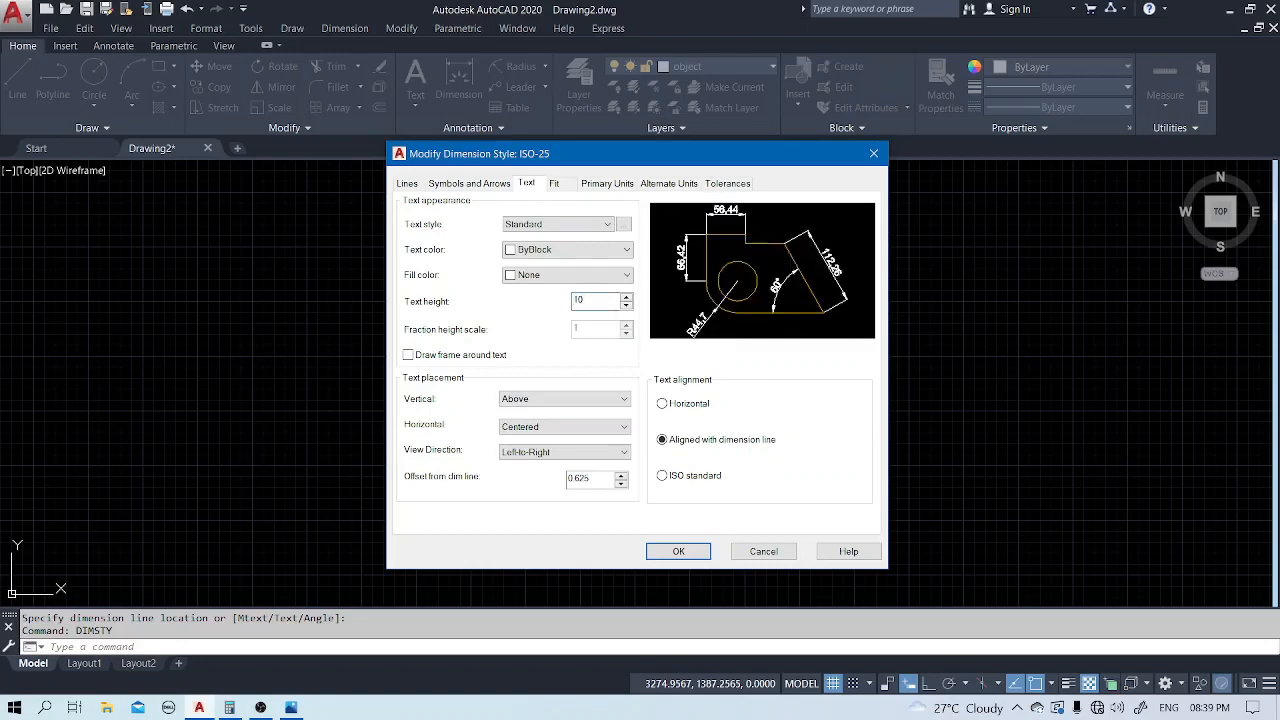
pyautogui.moveTo(602, 486); pyautogui.dragTo(525, 476)
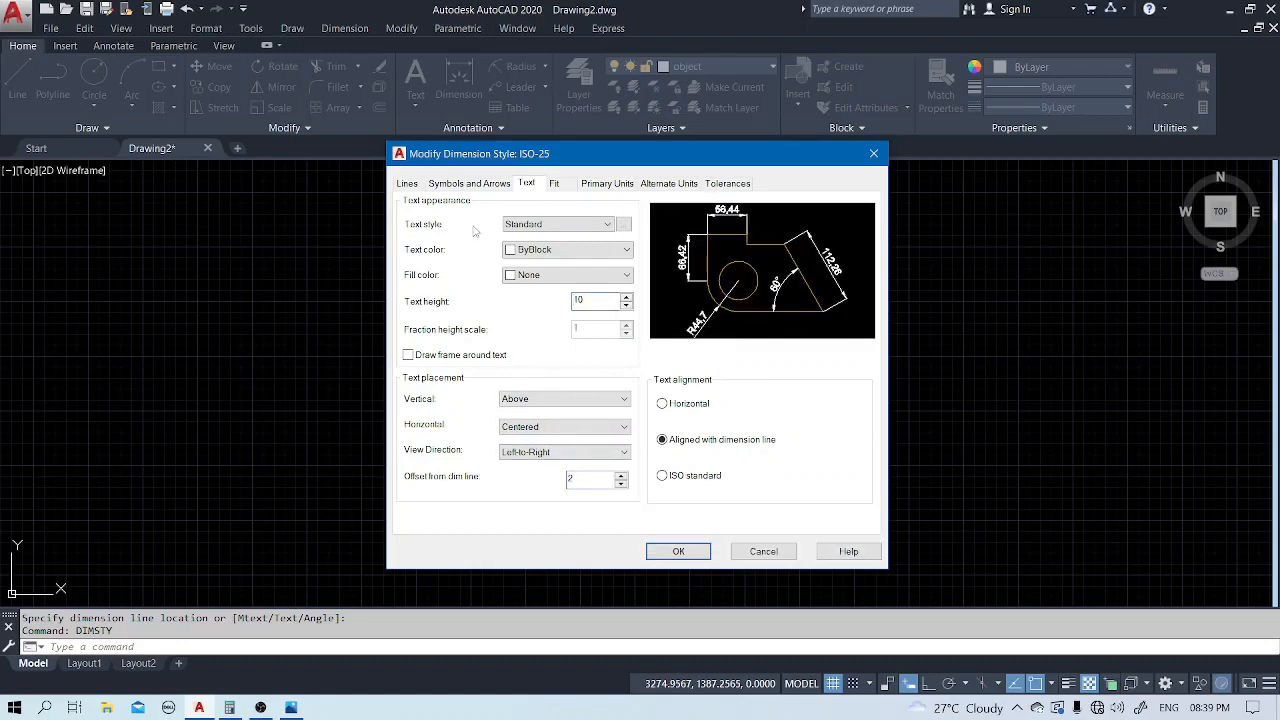
# Set the extension lines' offset from origin to 2 in the dimension style.
pyautogui.click(477, 189)
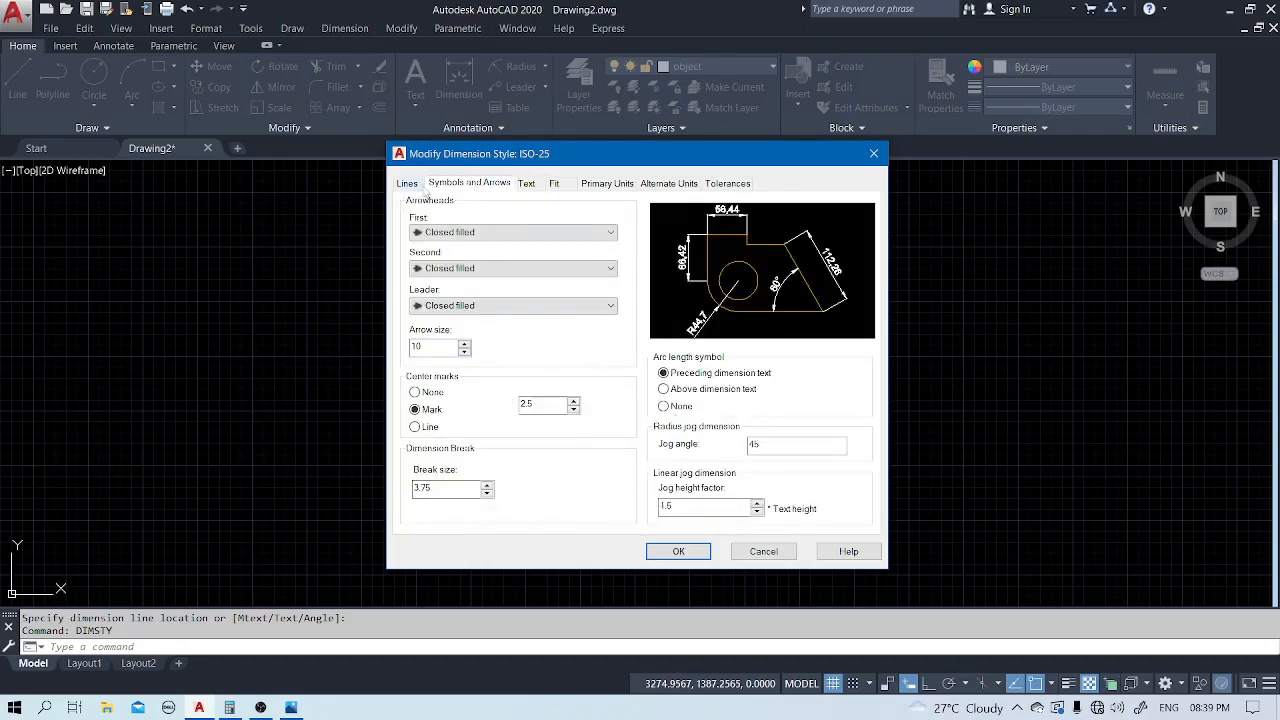
pyautogui.click(419, 186)
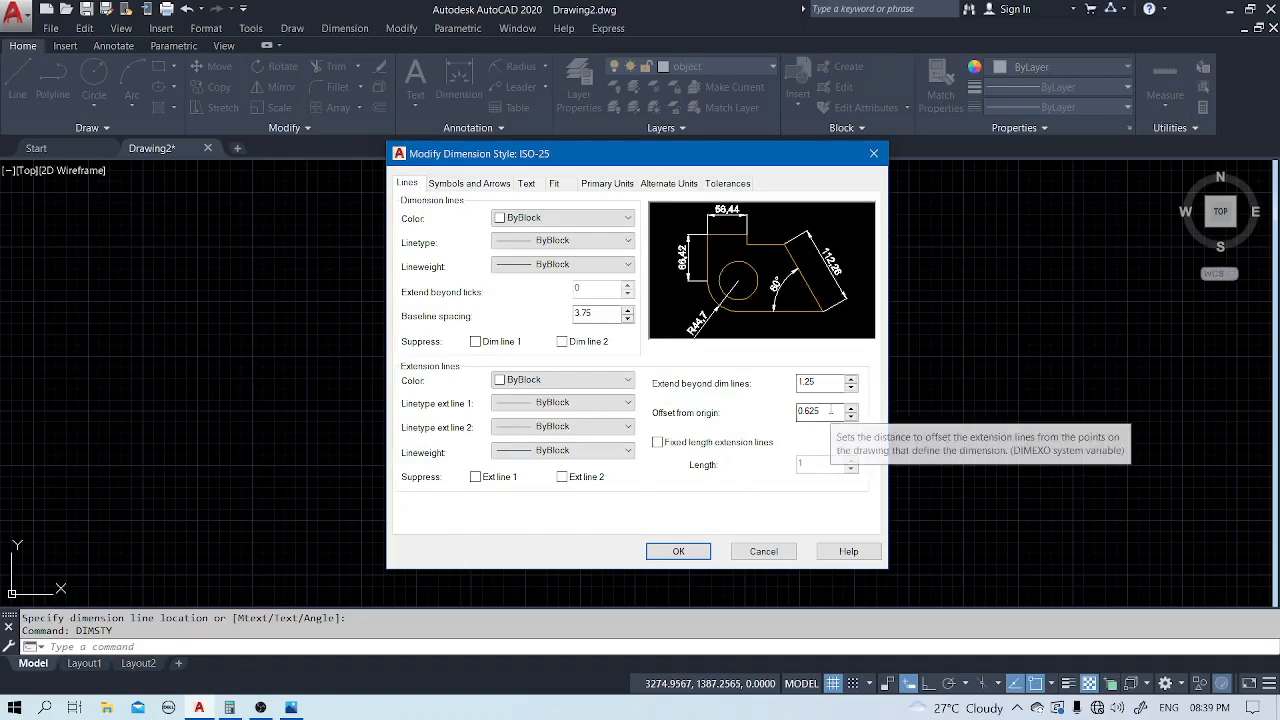
pyautogui.moveTo(831, 411); pyautogui.dragTo(737, 421)
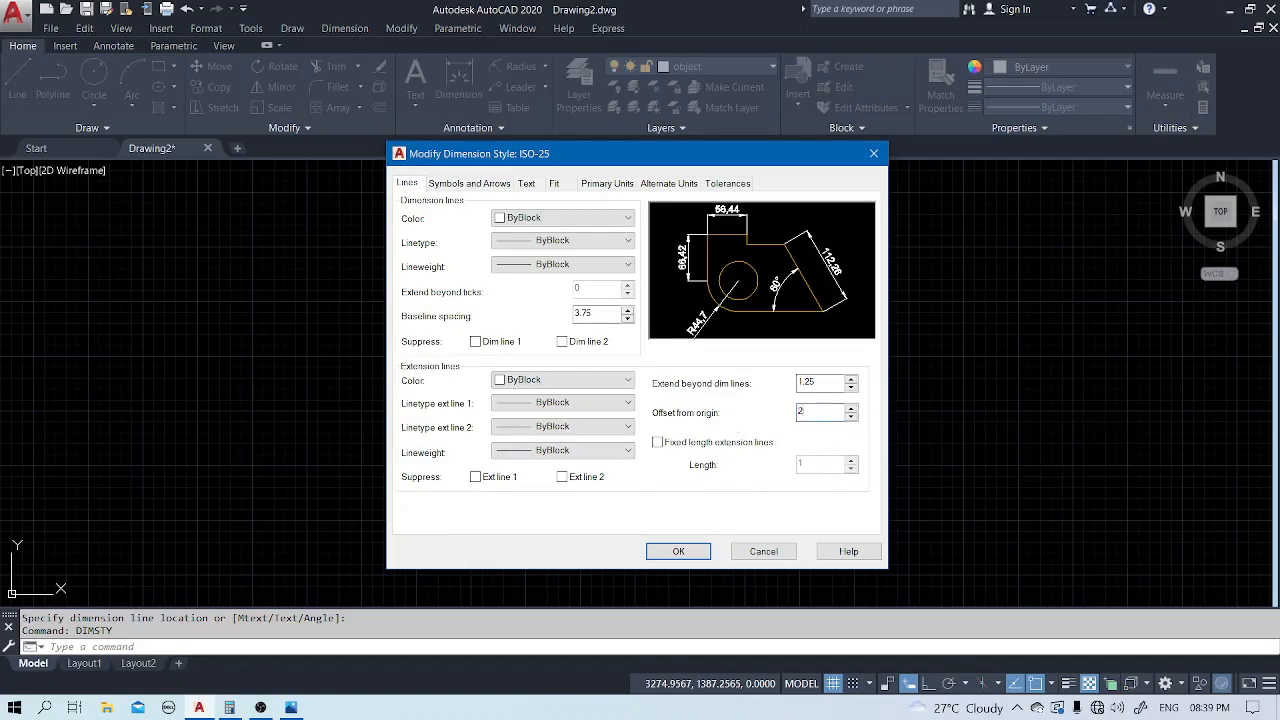
# Set the linear dimension precision to 0, then apply the changes and make the ISO-25 style current.
pyautogui.click(598, 188)
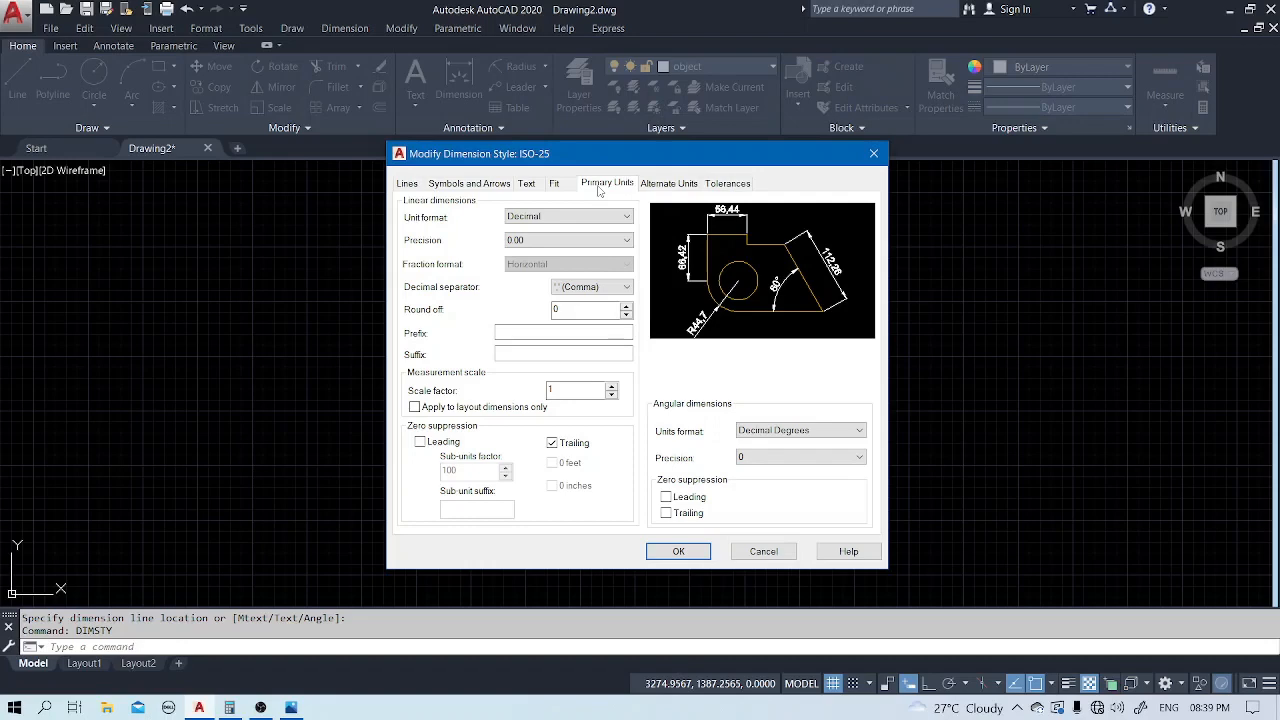
pyautogui.click(555, 184)
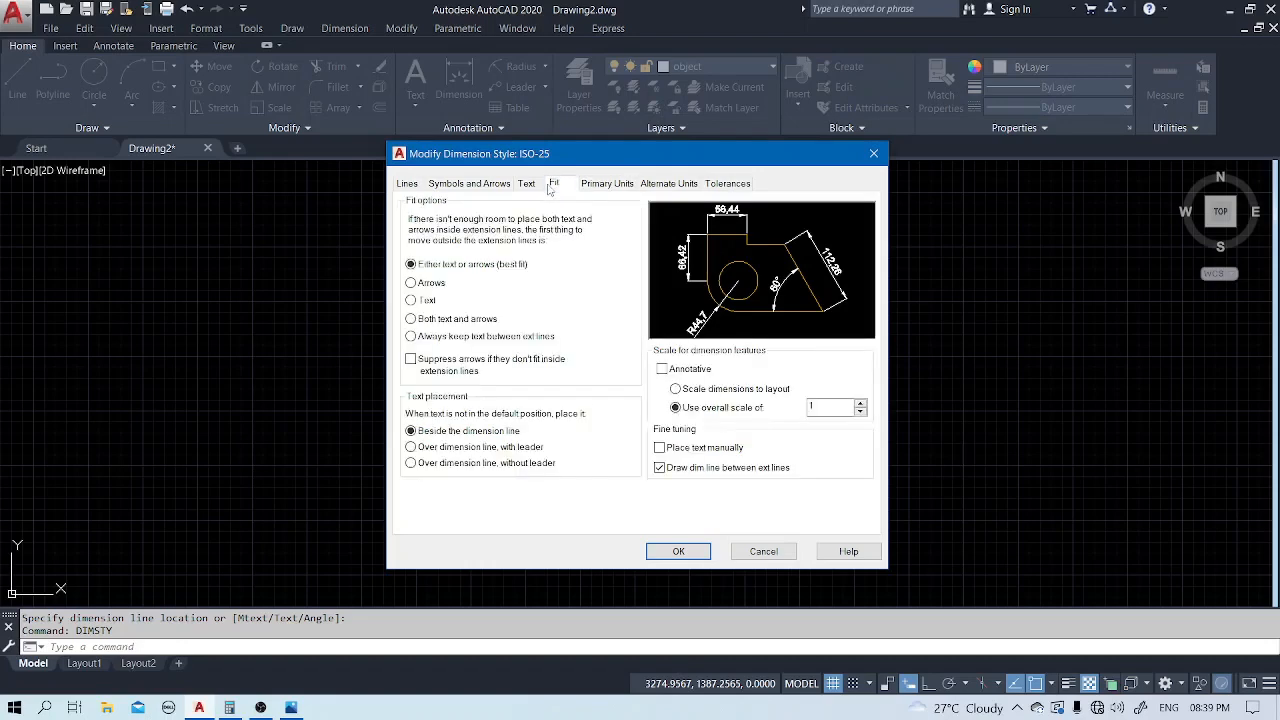
pyautogui.click(612, 185)
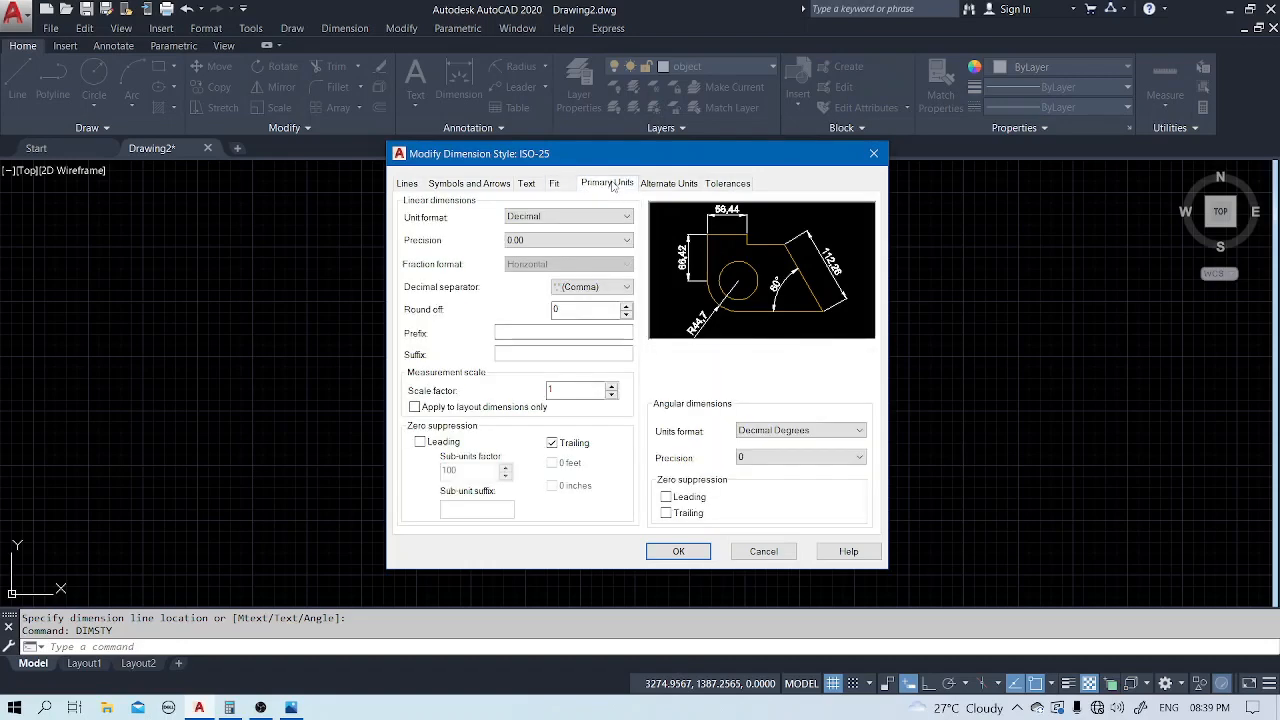
pyautogui.click(575, 240)
pyautogui.click(540, 251)
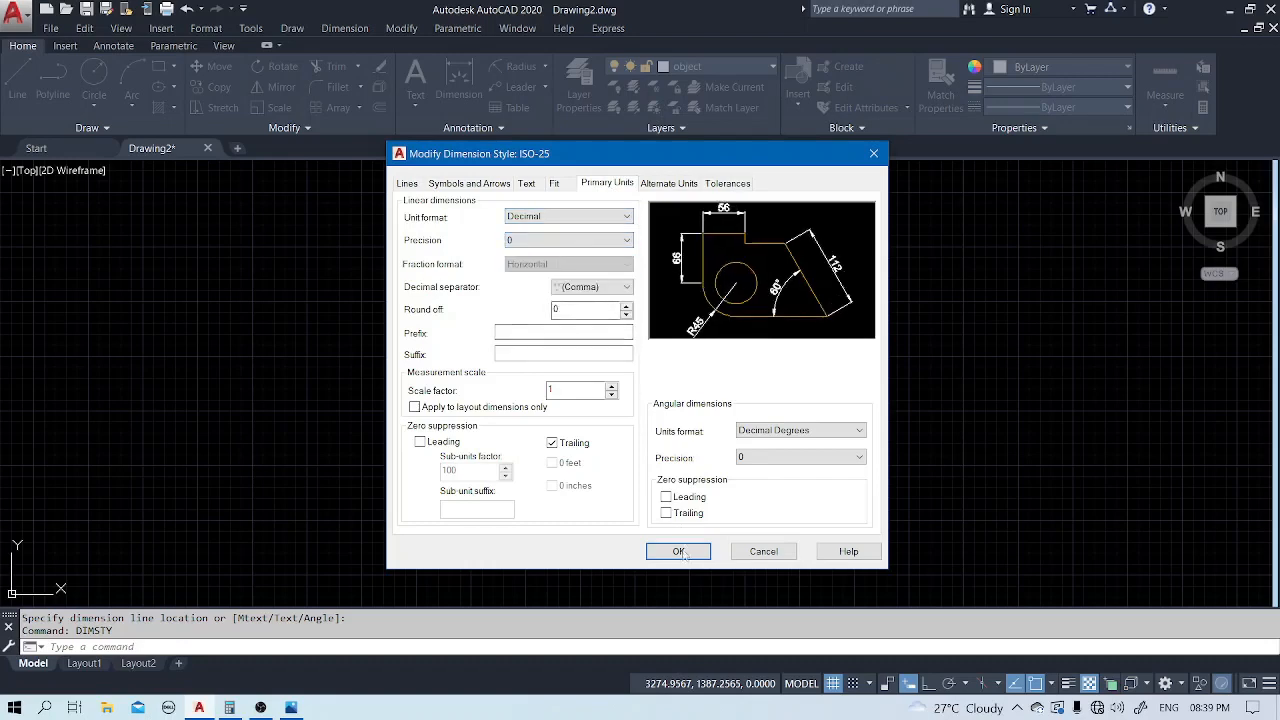
pyautogui.click(678, 551)
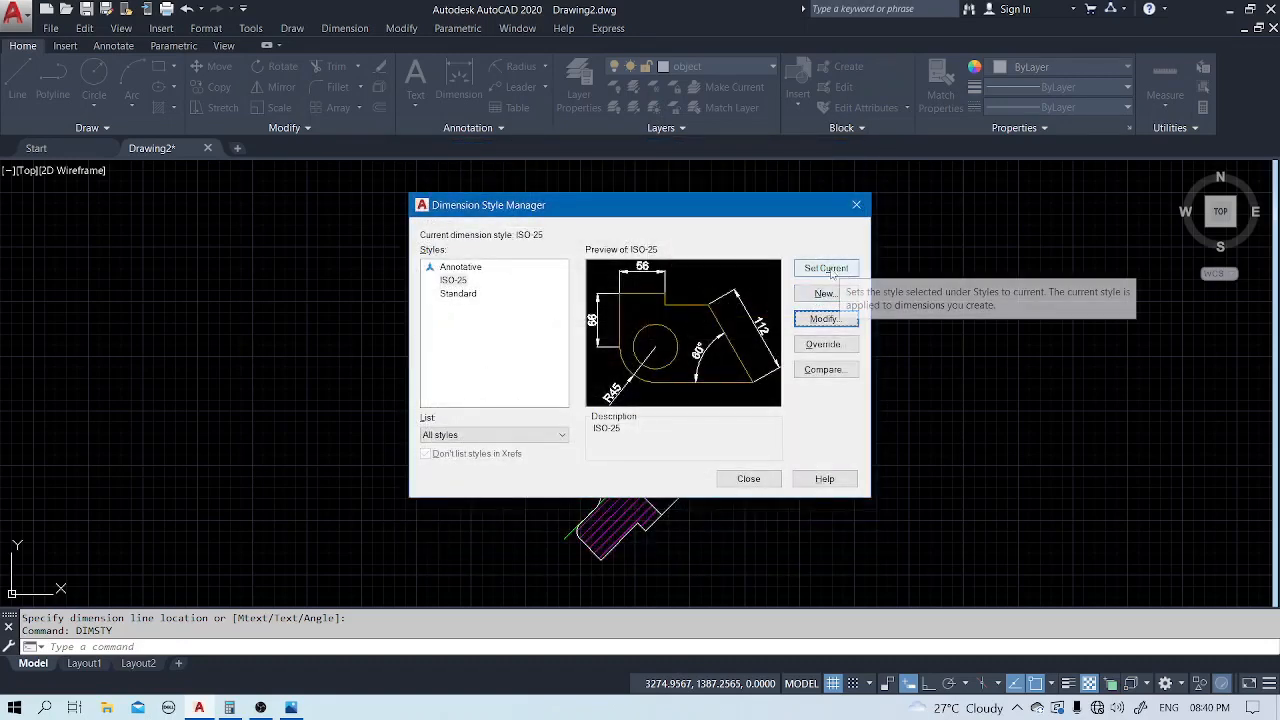
pyautogui.click(817, 270)
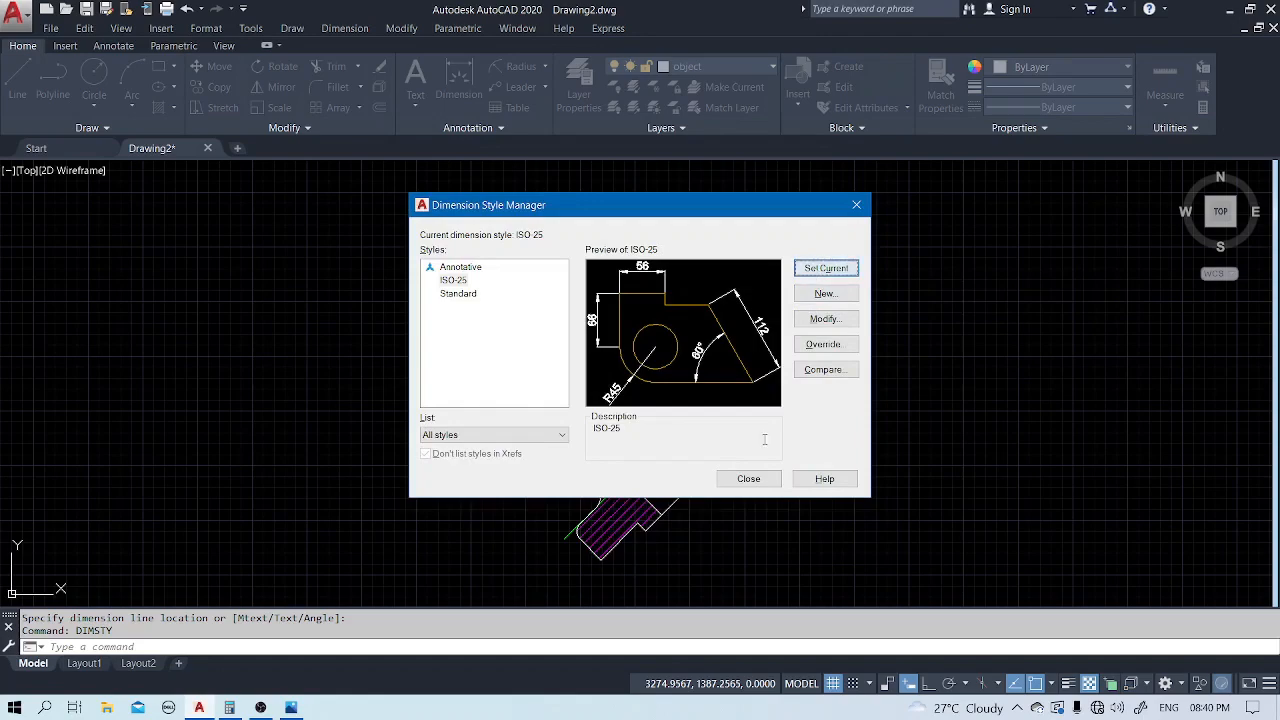
pyautogui.click(752, 482)
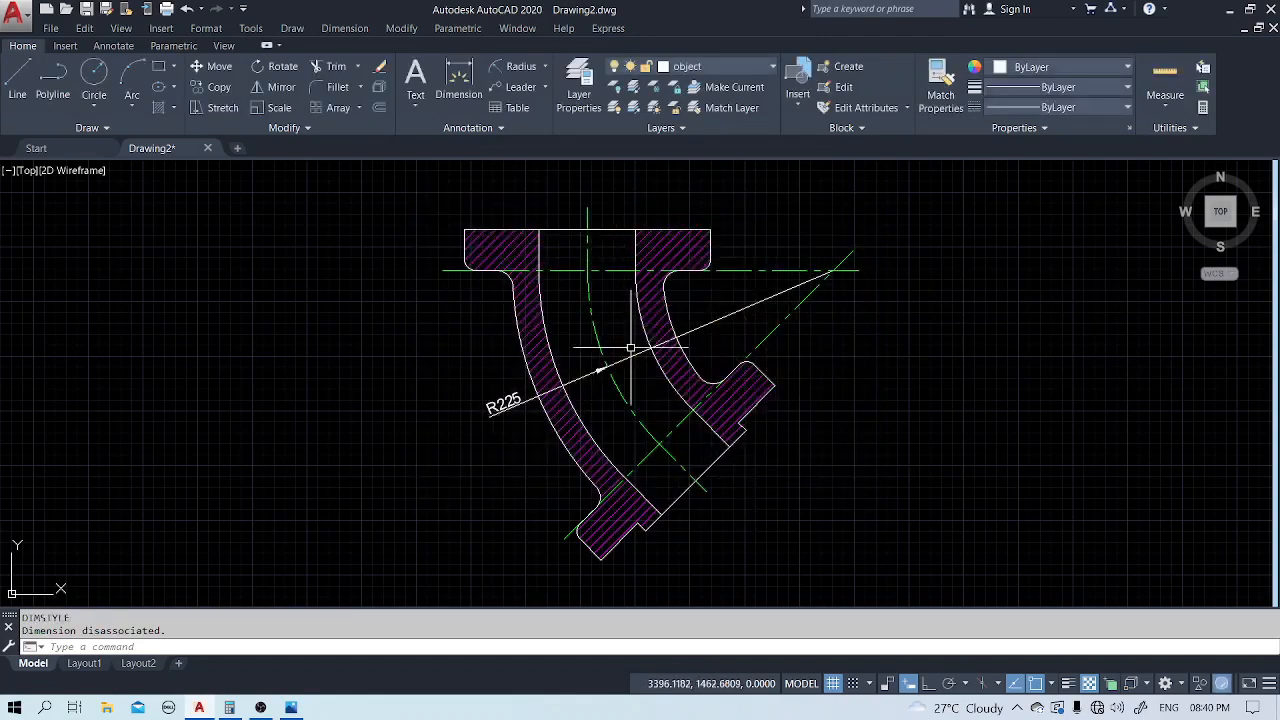
# Add radius dimensions to the flange-edge fillet and the flange-to-wall fillet at the upper flange's outer-bend side.
pyautogui.click(519, 66)
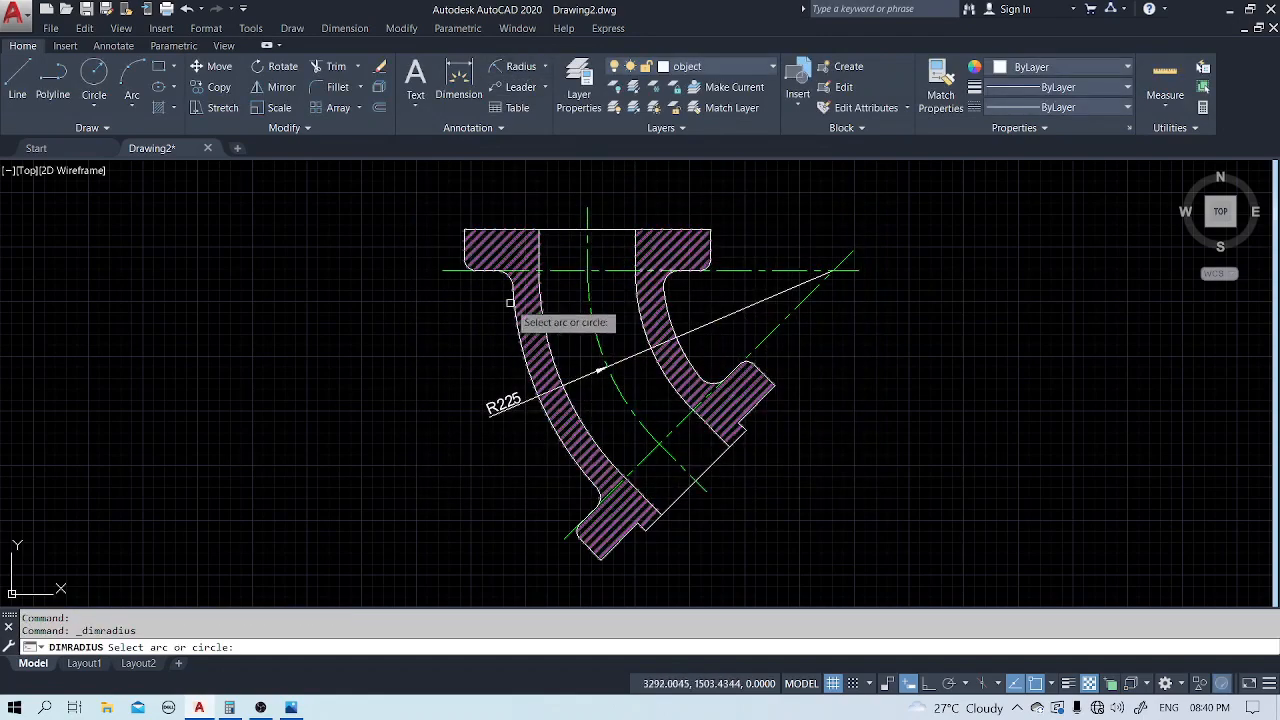
pyautogui.scroll(6, 480, 285)
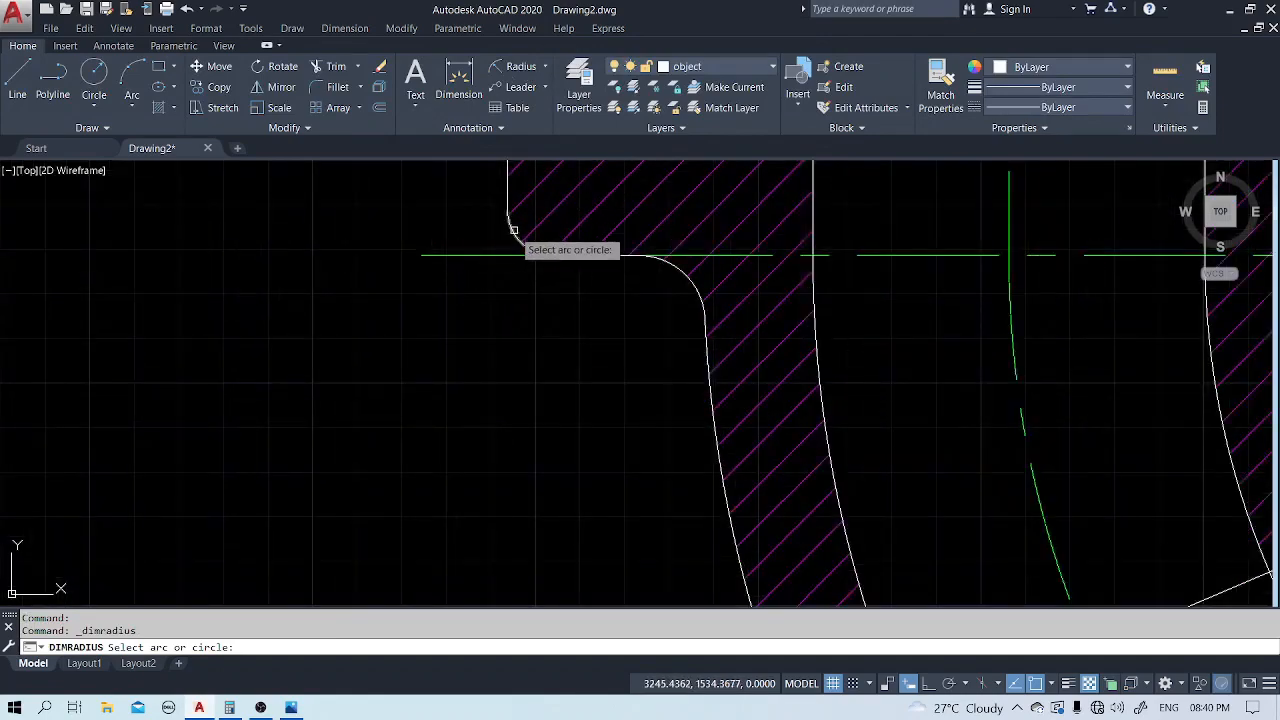
pyautogui.click(509, 240)
pyautogui.click(455, 282)
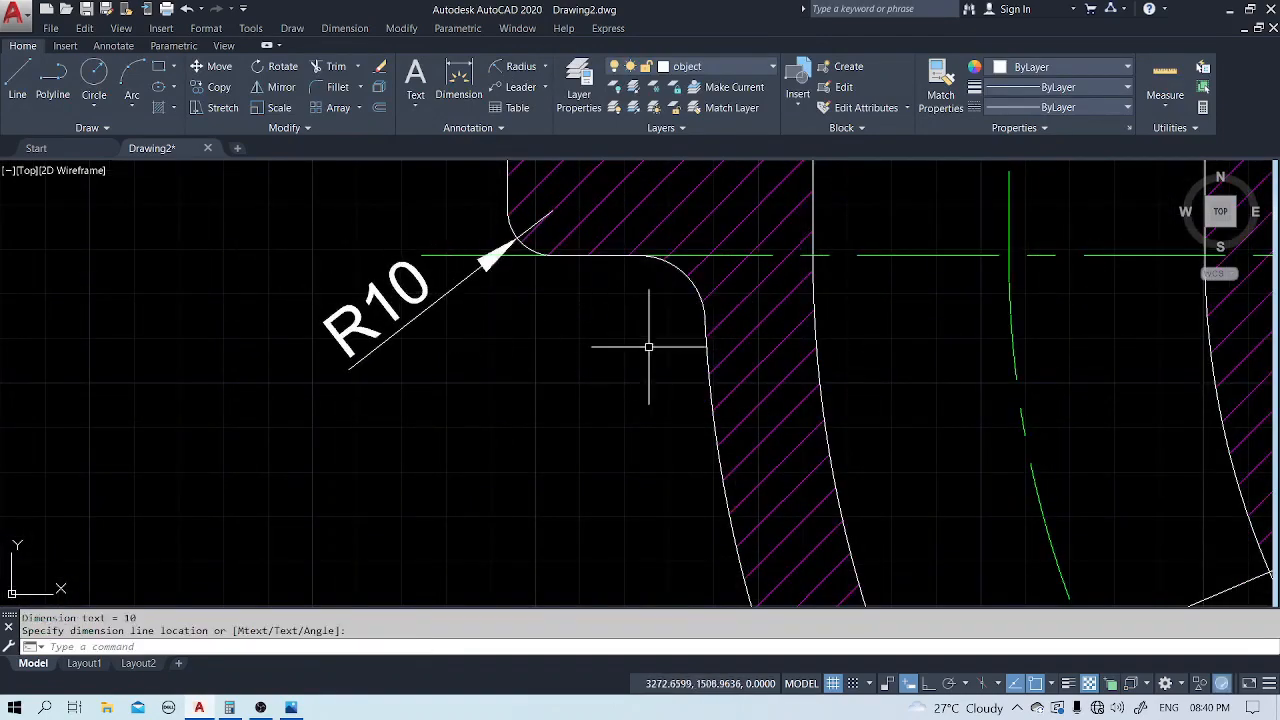
pyautogui.press('Return')
pyautogui.click(706, 297)
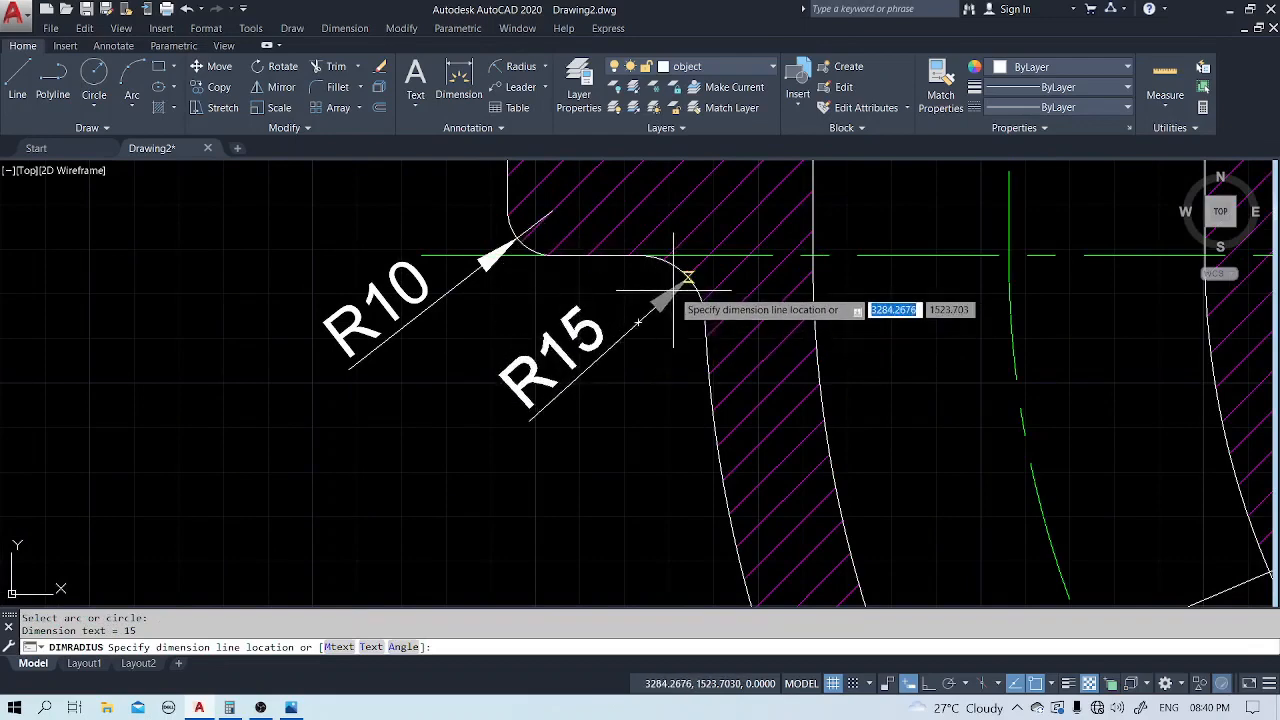
pyautogui.click(673, 292)
pyautogui.scroll(-5, 660, 290)
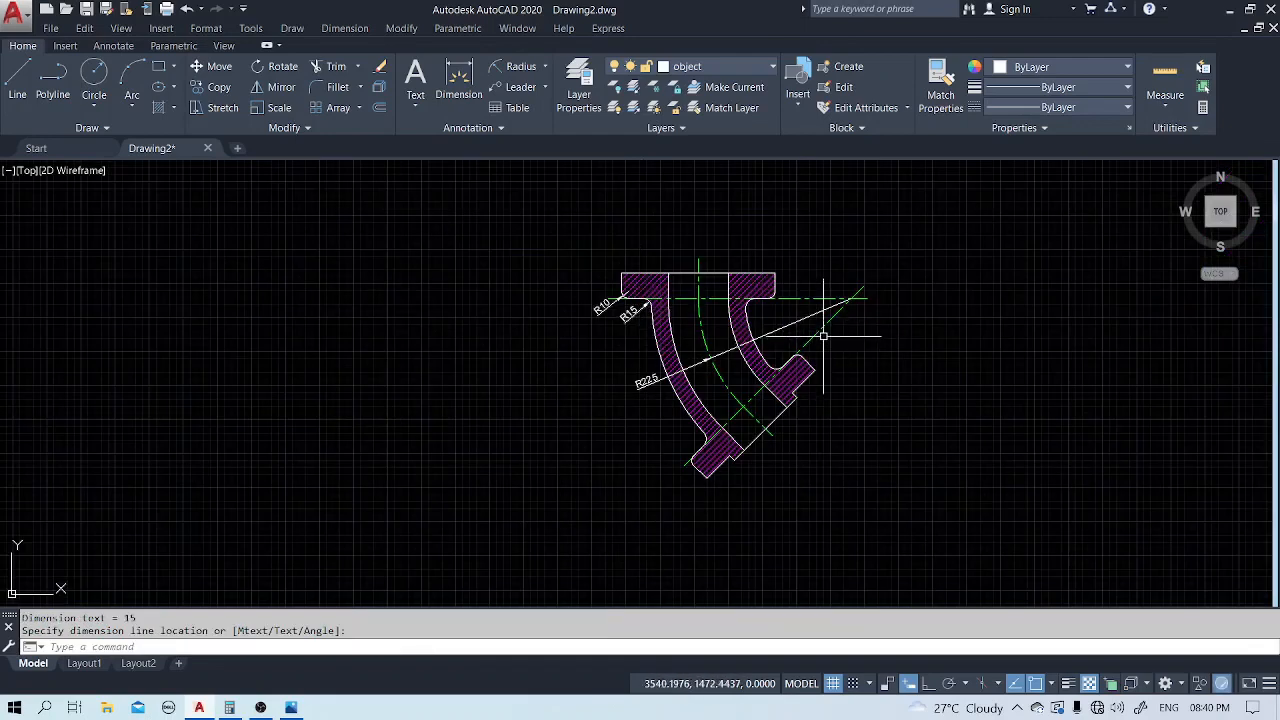
pyautogui.scroll(3, 822, 333)
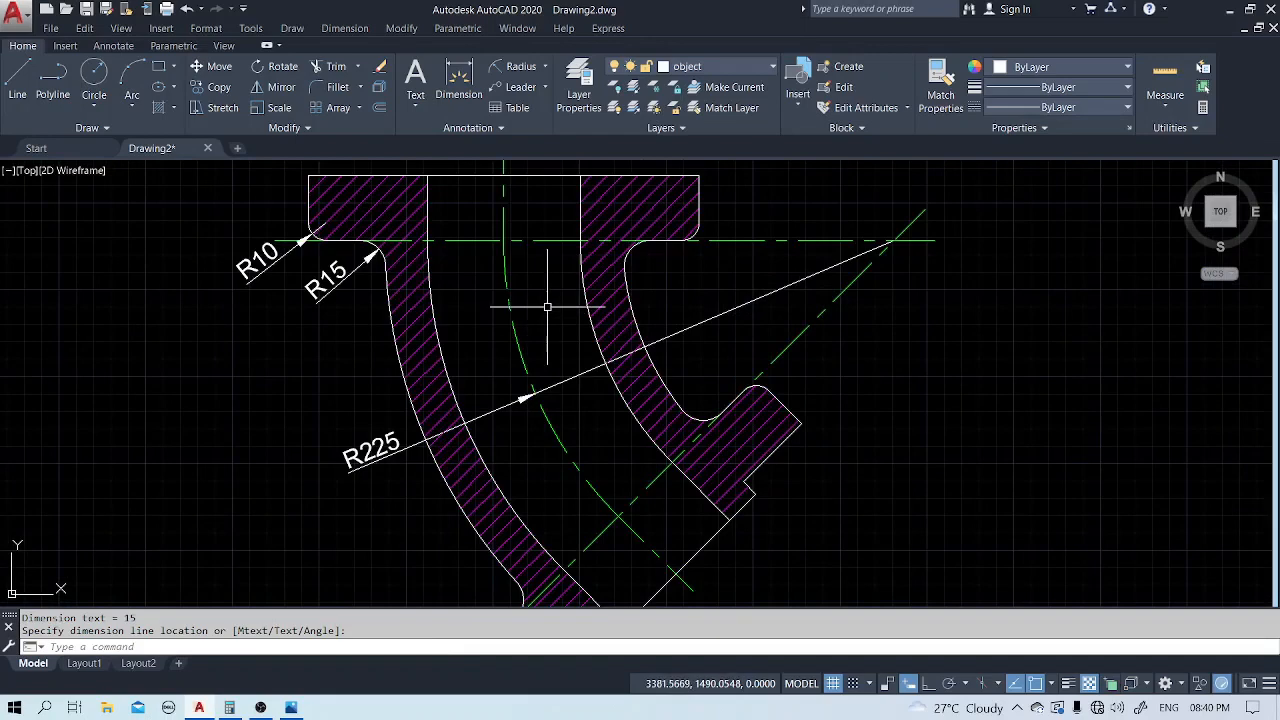
pyautogui.moveTo(544, 306); pyautogui.dragTo(511, 254, button='middle')
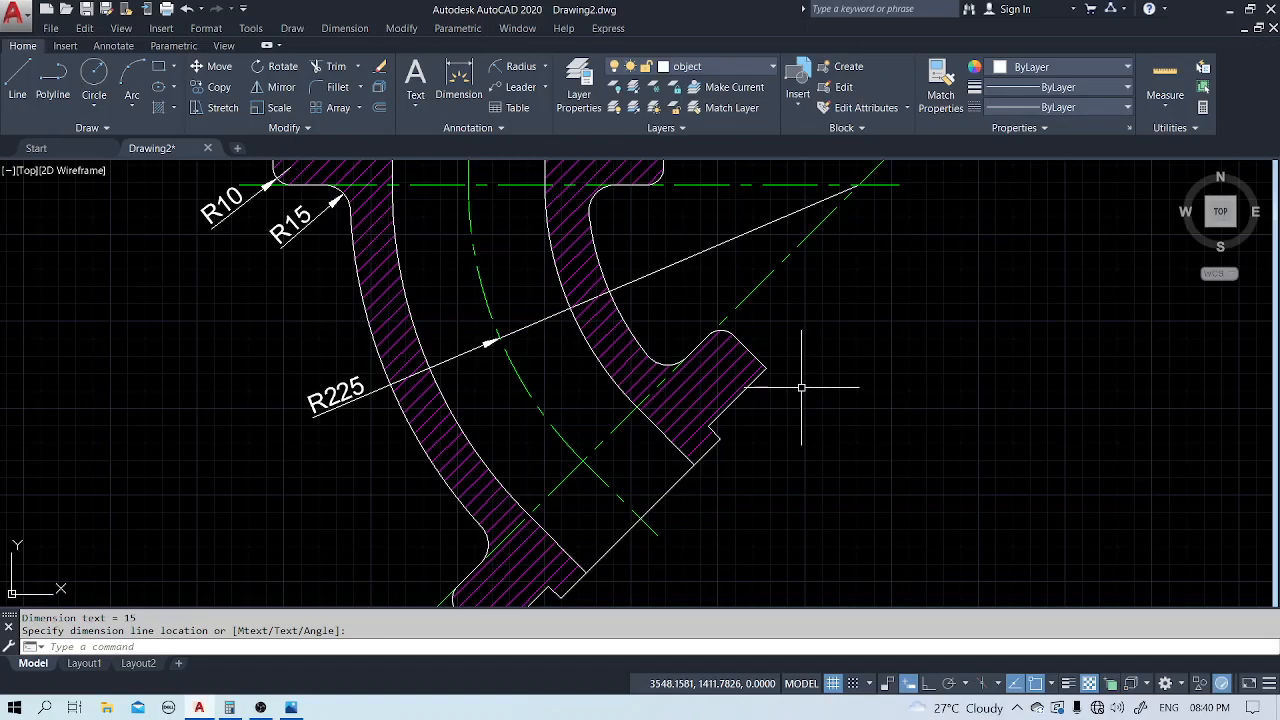
pyautogui.click(546, 67)
pyautogui.click(533, 126)
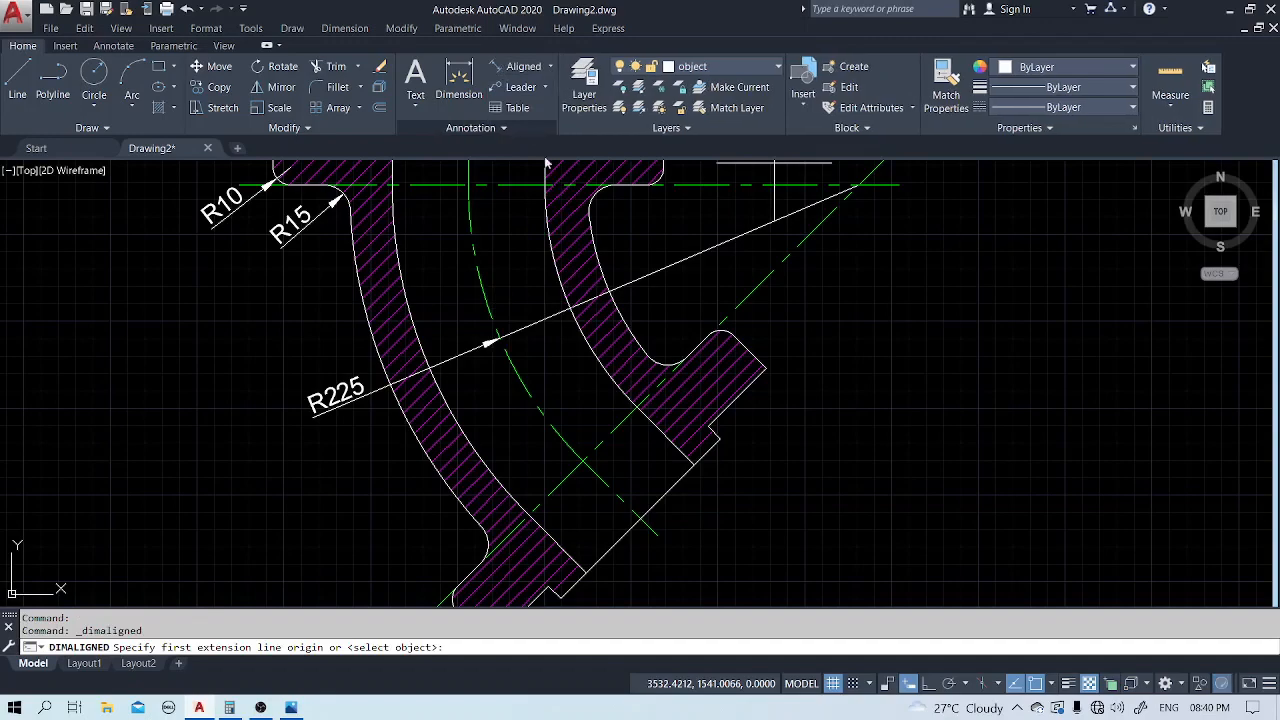
pyautogui.scroll(-5, 704, 287)
pyautogui.scroll(6, 583, 285)
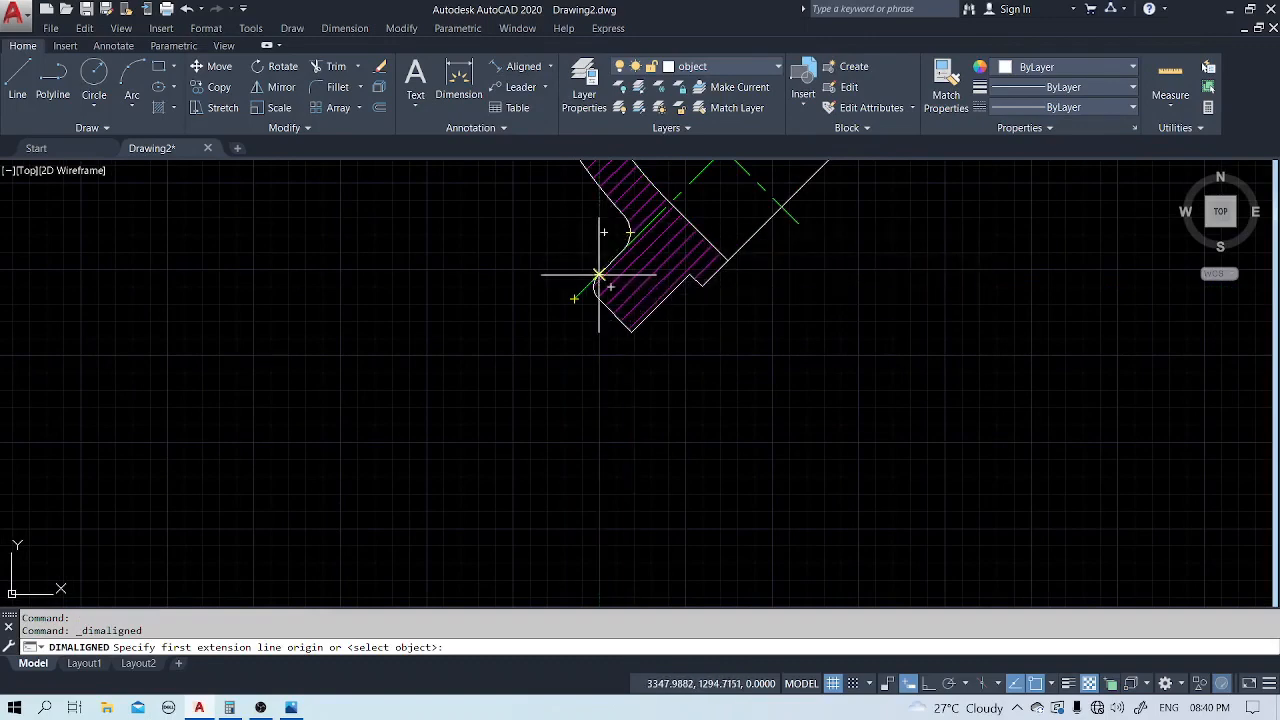
pyautogui.click(598, 274)
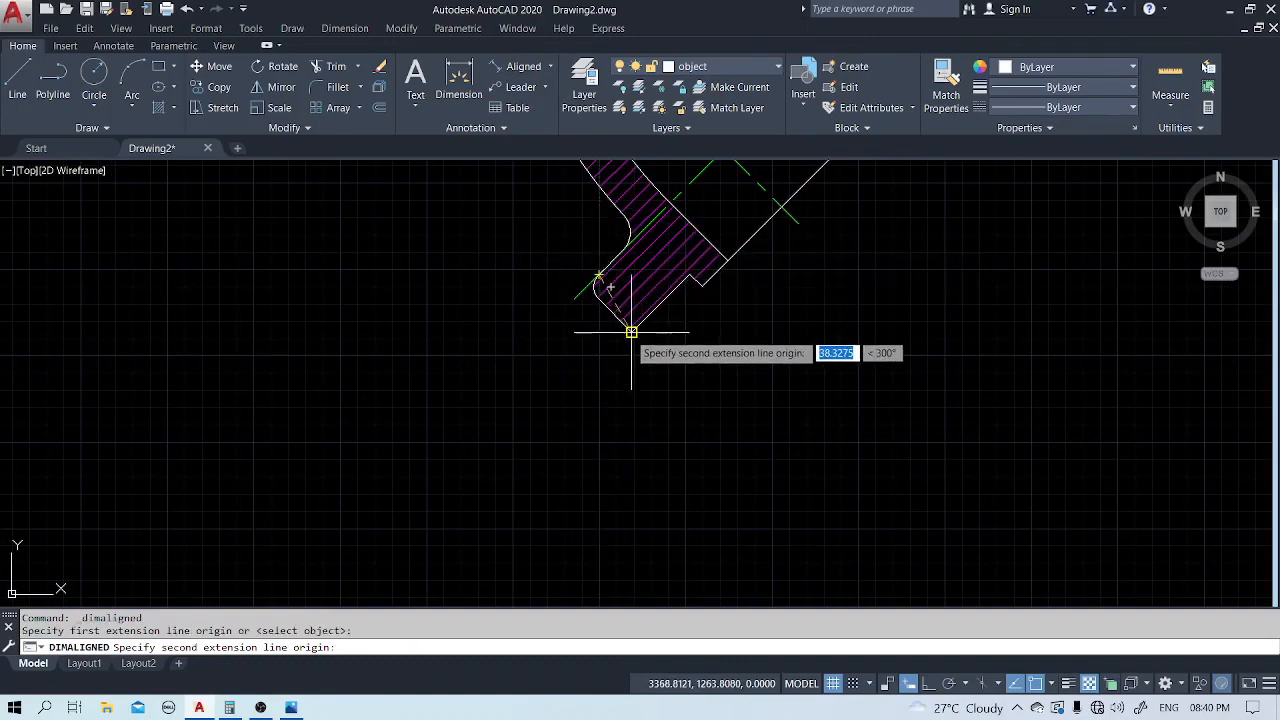
pyautogui.click(630, 330)
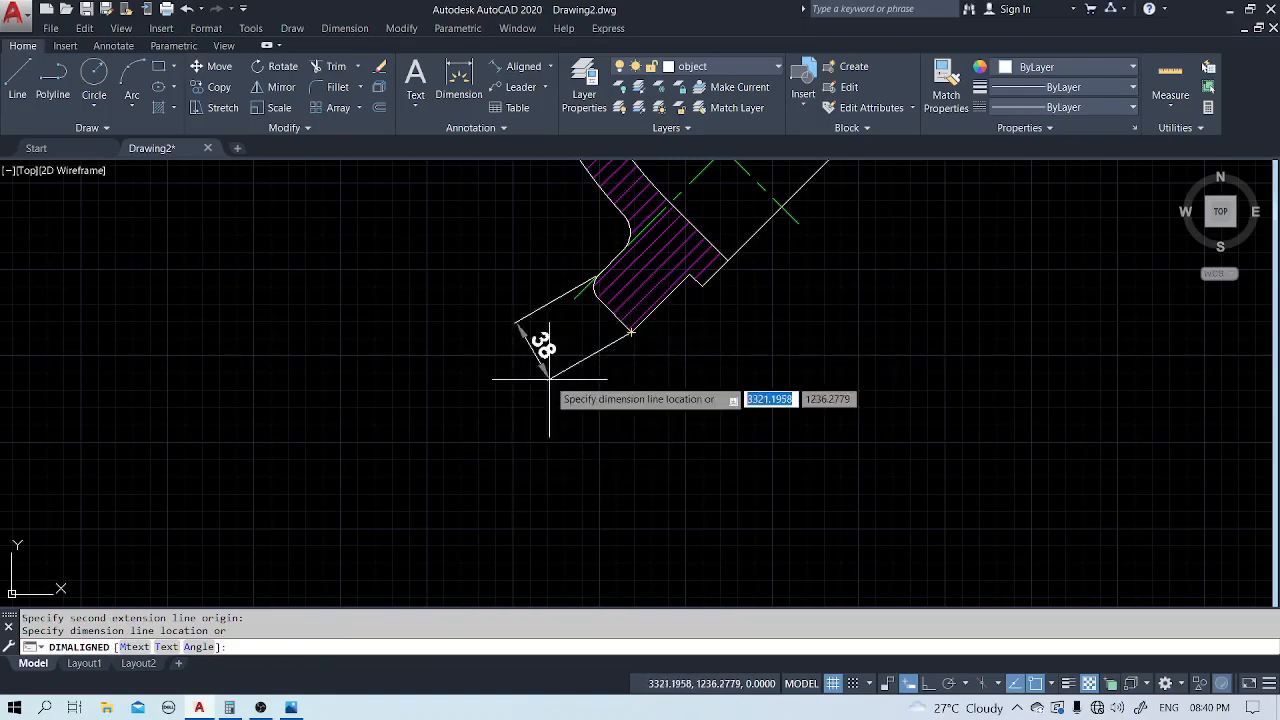
pyautogui.press('Escape')
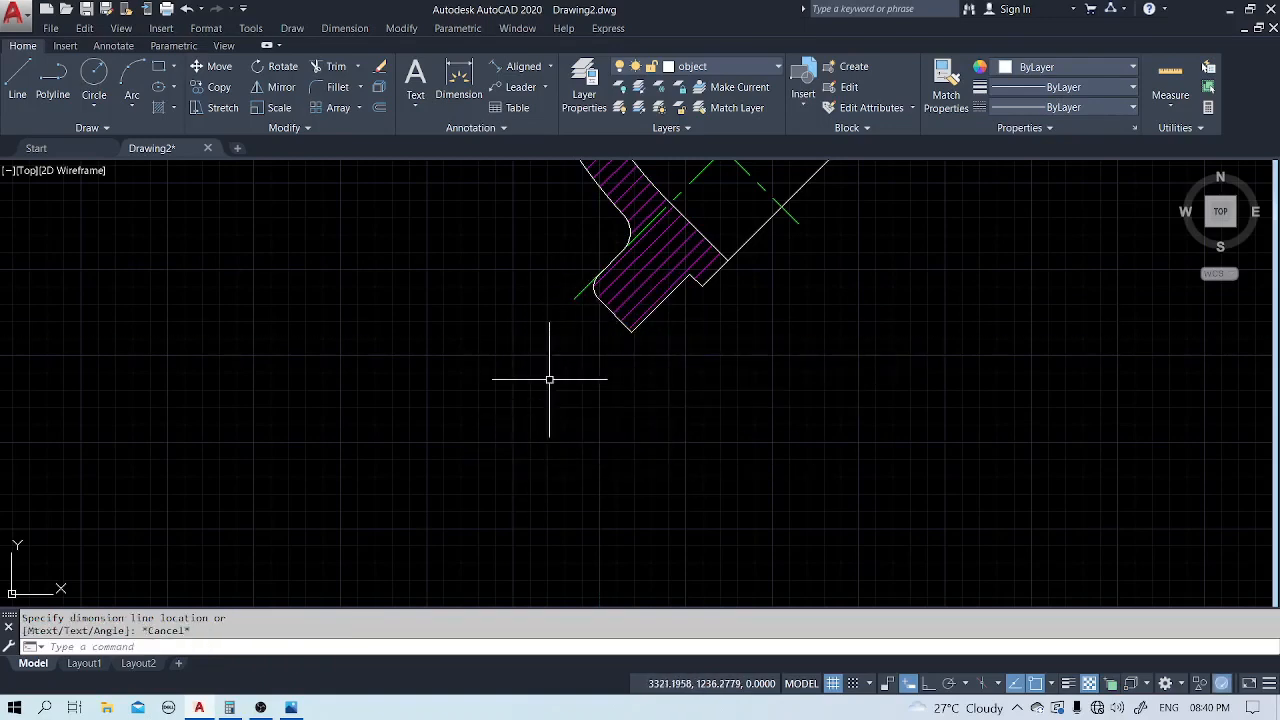
# Add an aligned dimension for the lower angled flange's thickness, from its outer corner to its back face line, placed outside the flange.
pyautogui.click(540, 70)
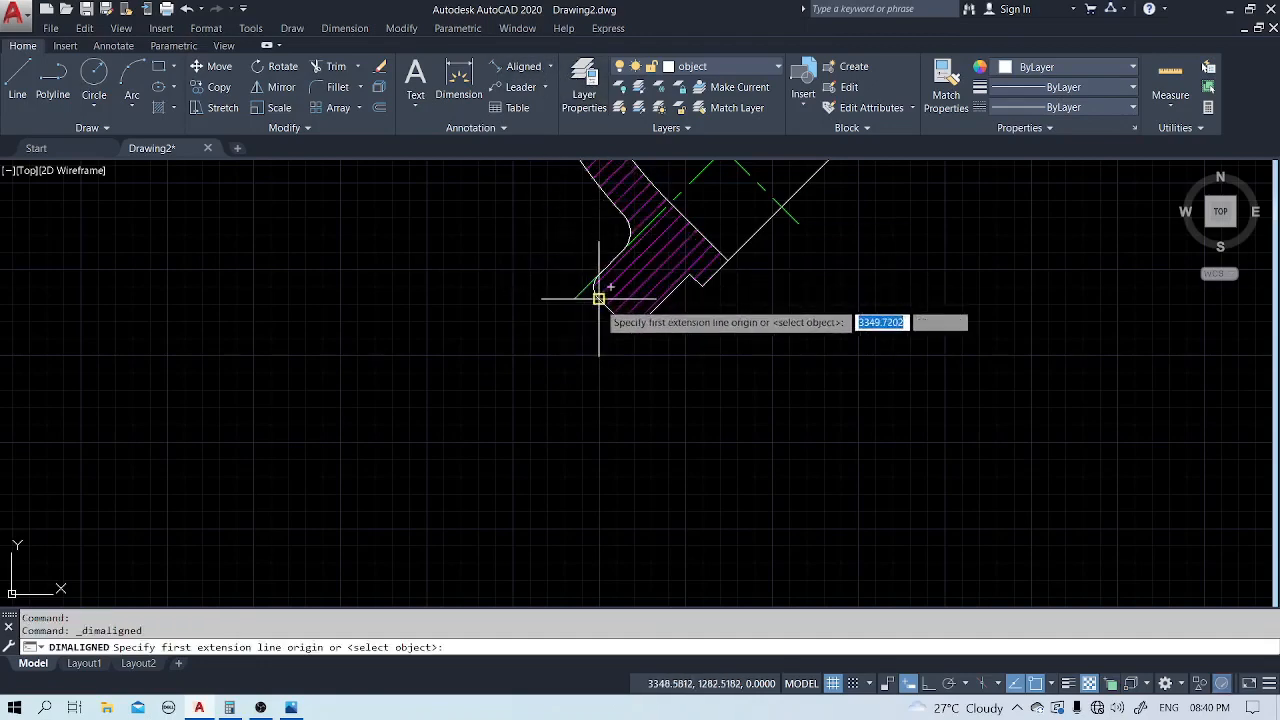
pyautogui.click(631, 330)
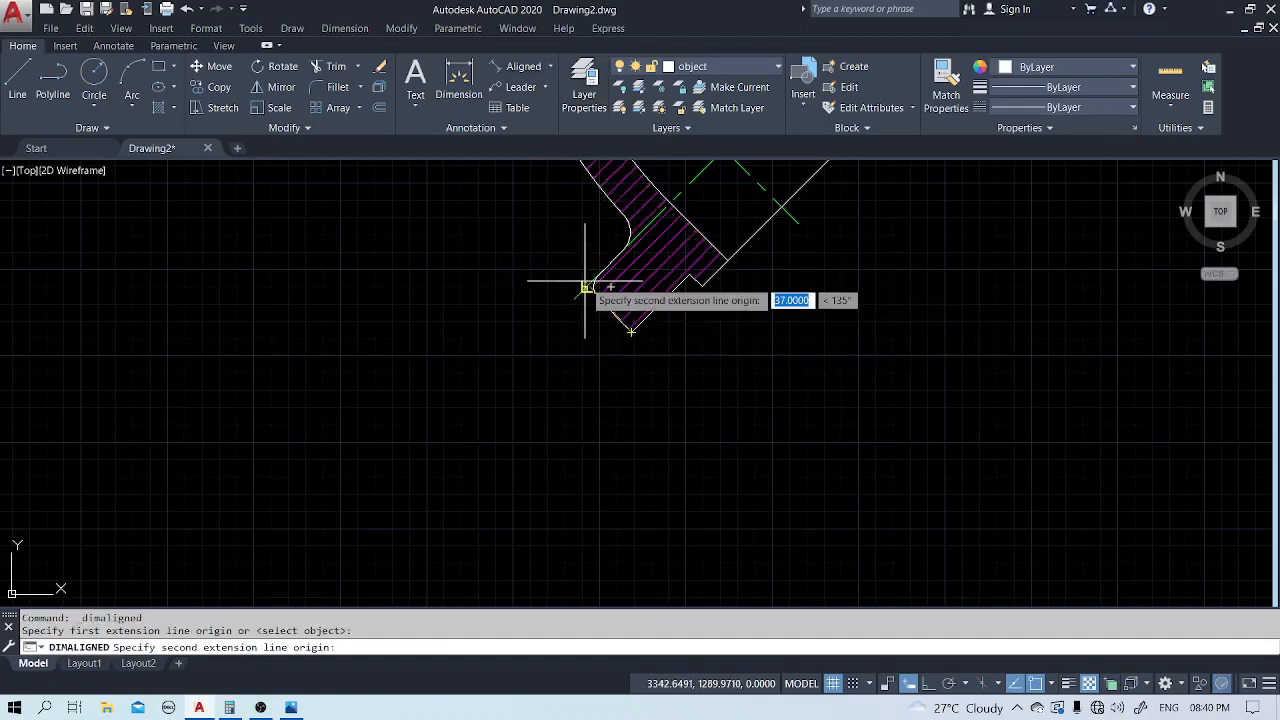
pyautogui.click(585, 288)
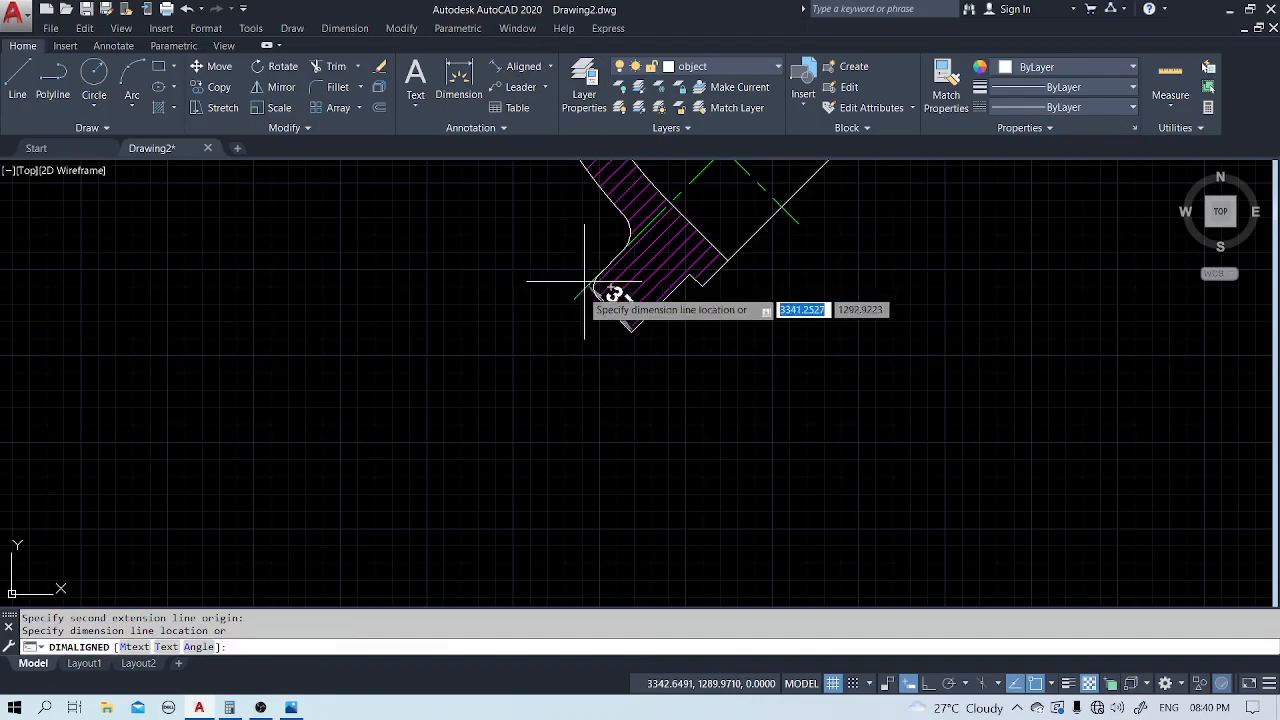
pyautogui.click(557, 348)
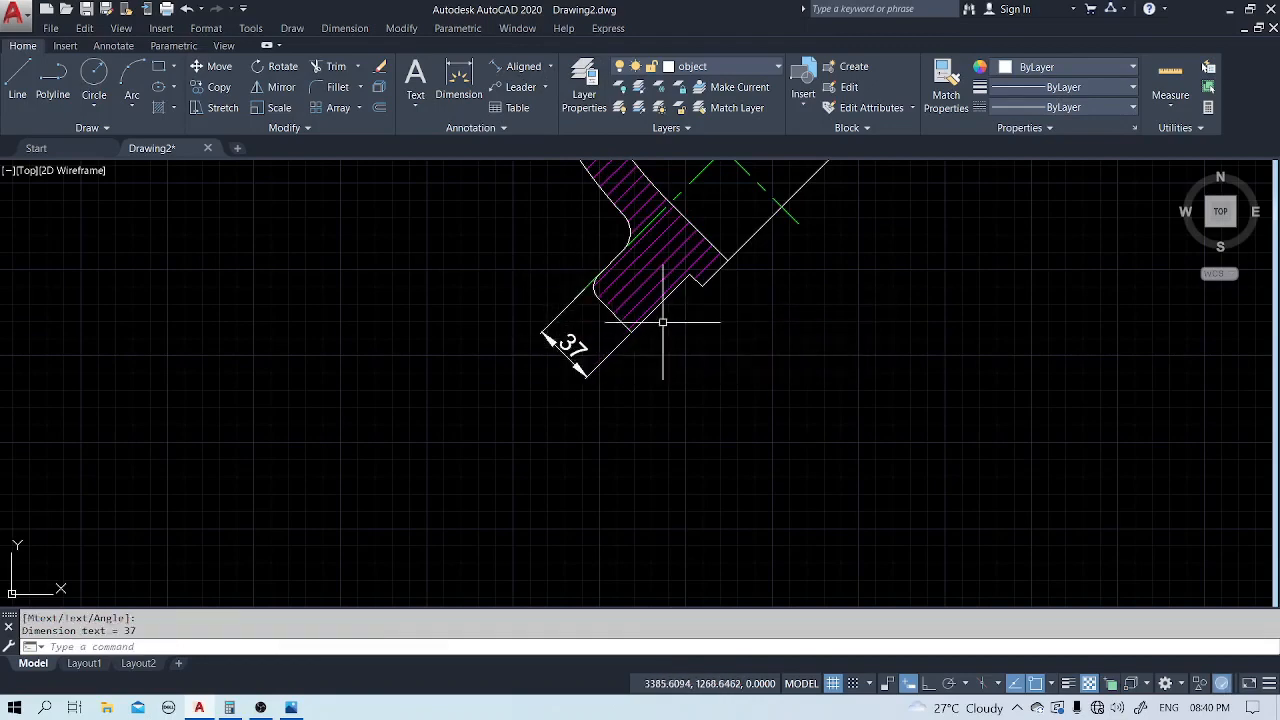
# Add an aligned dimension for the lower flange's overall thickness including the raised face, placed outside the flange-thickness dimension.
pyautogui.press('Return')
pyautogui.click(701, 286)
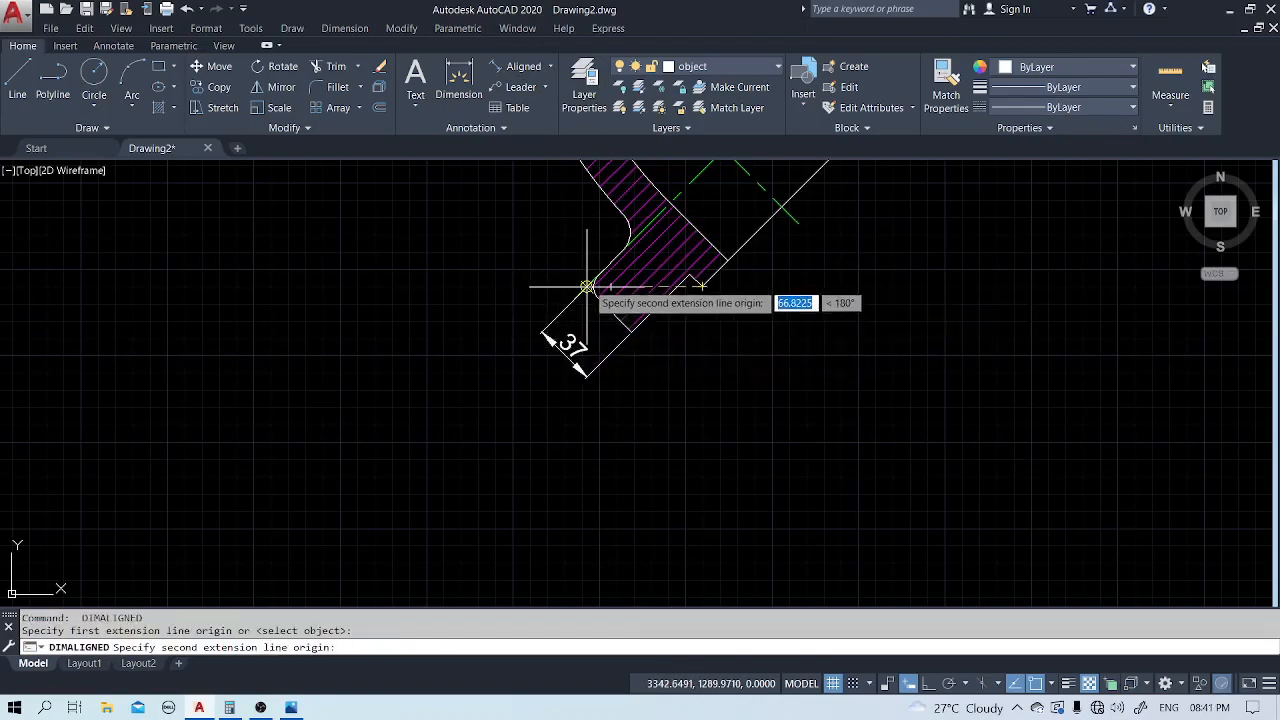
pyautogui.scroll(5, 628, 233)
pyautogui.click(645, 215)
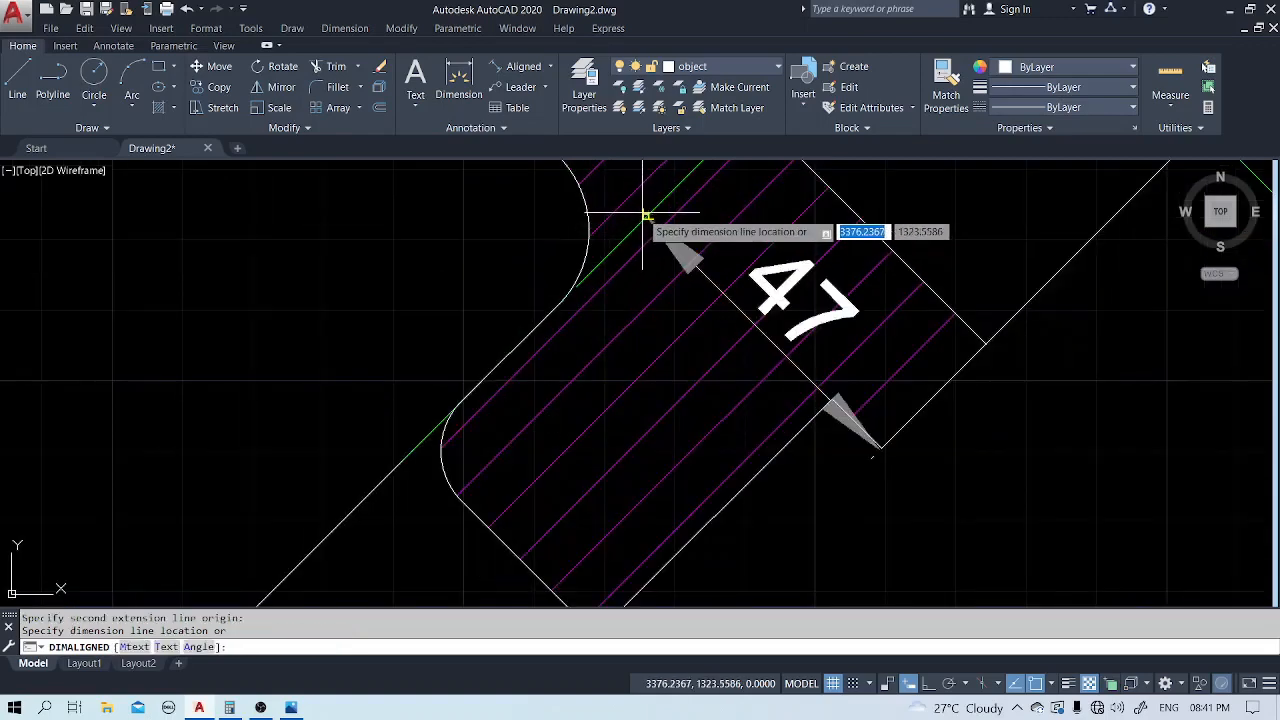
pyautogui.scroll(-5, 640, 217)
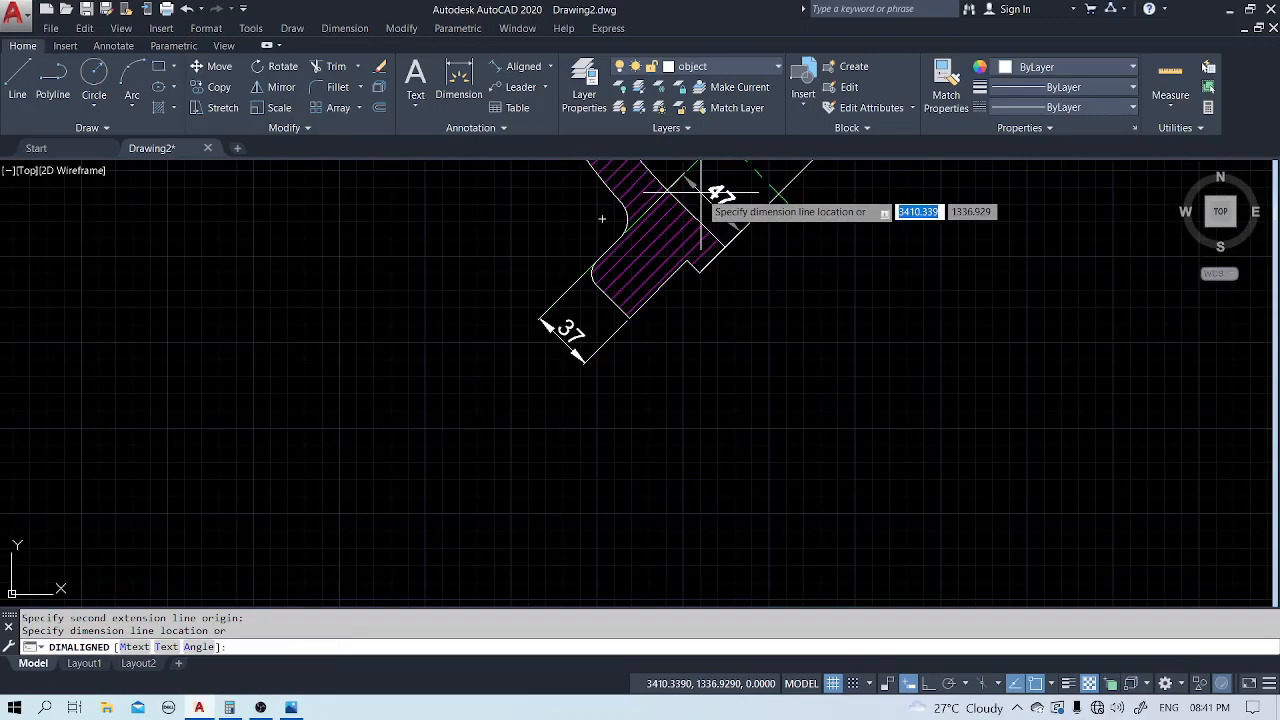
pyautogui.click(542, 382)
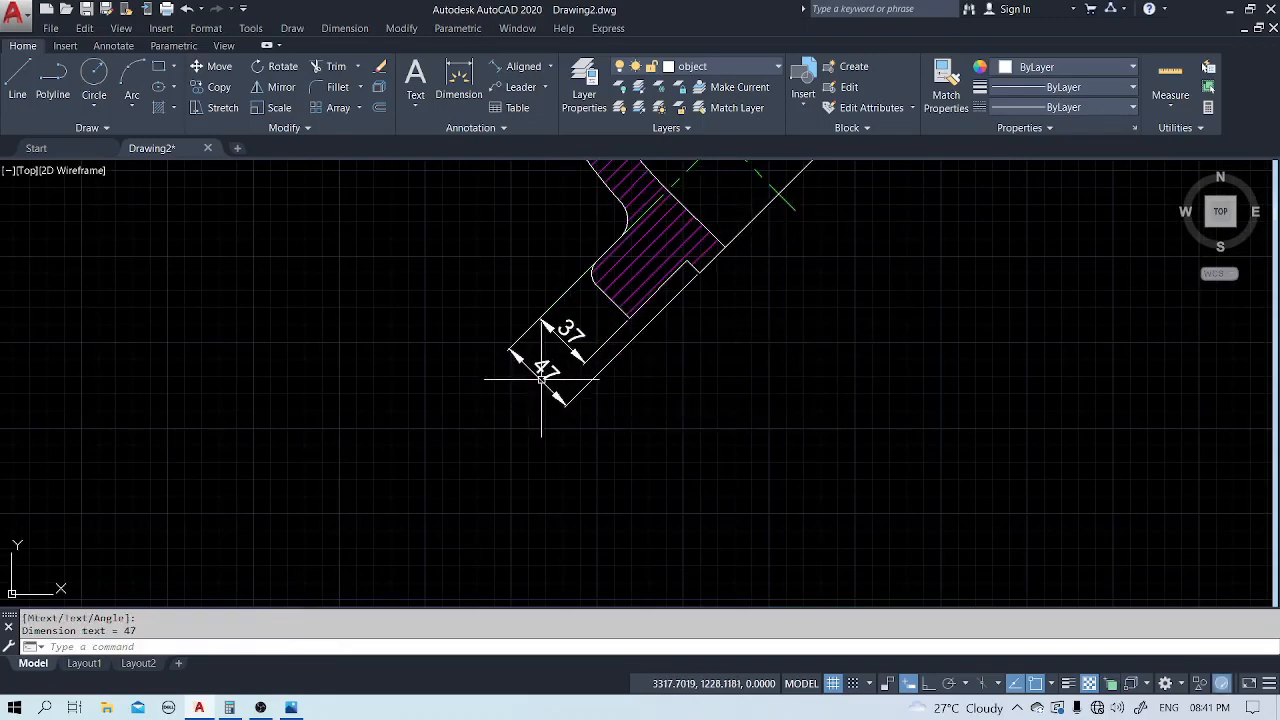
# Add an aligned dimension across the pipe between its two outer wall arcs, just above the R225 dimension line.
pyautogui.scroll(-4, 727, 367)
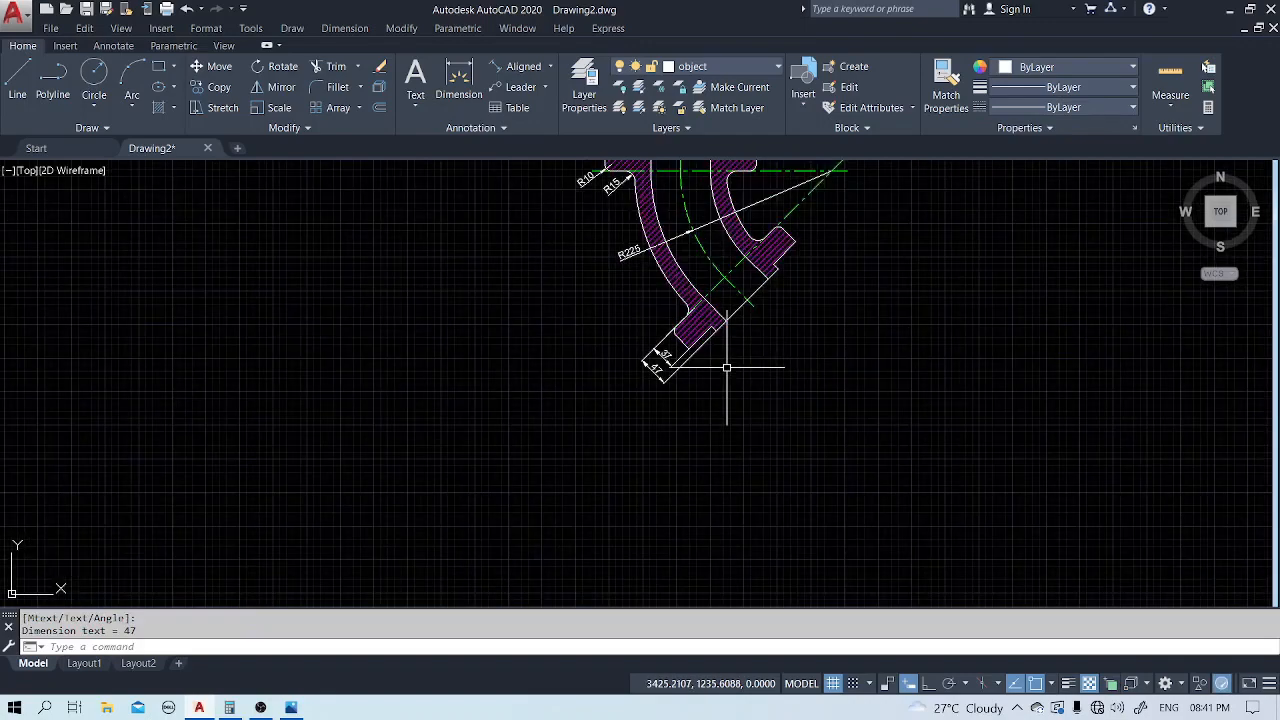
pyautogui.moveTo(974, 286); pyautogui.dragTo(831, 371, button='middle')
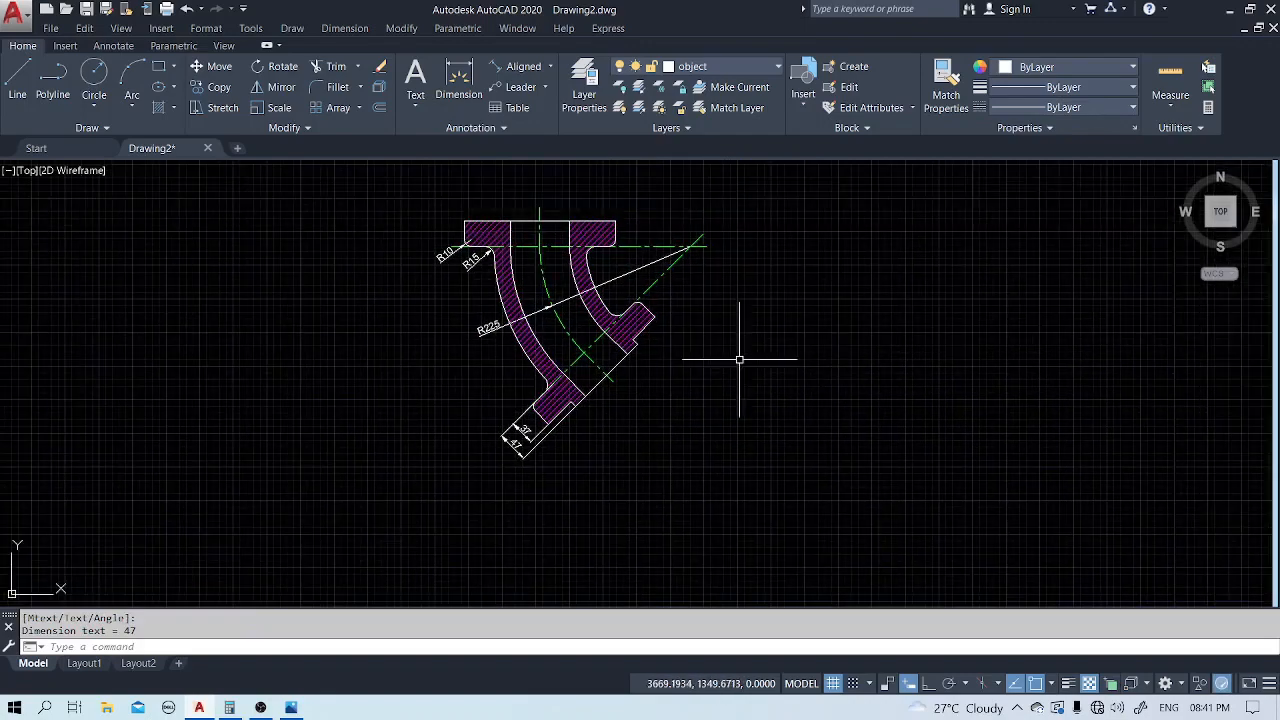
pyautogui.scroll(3, 676, 258)
pyautogui.moveTo(513, 271); pyautogui.dragTo(612, 273, button='middle')
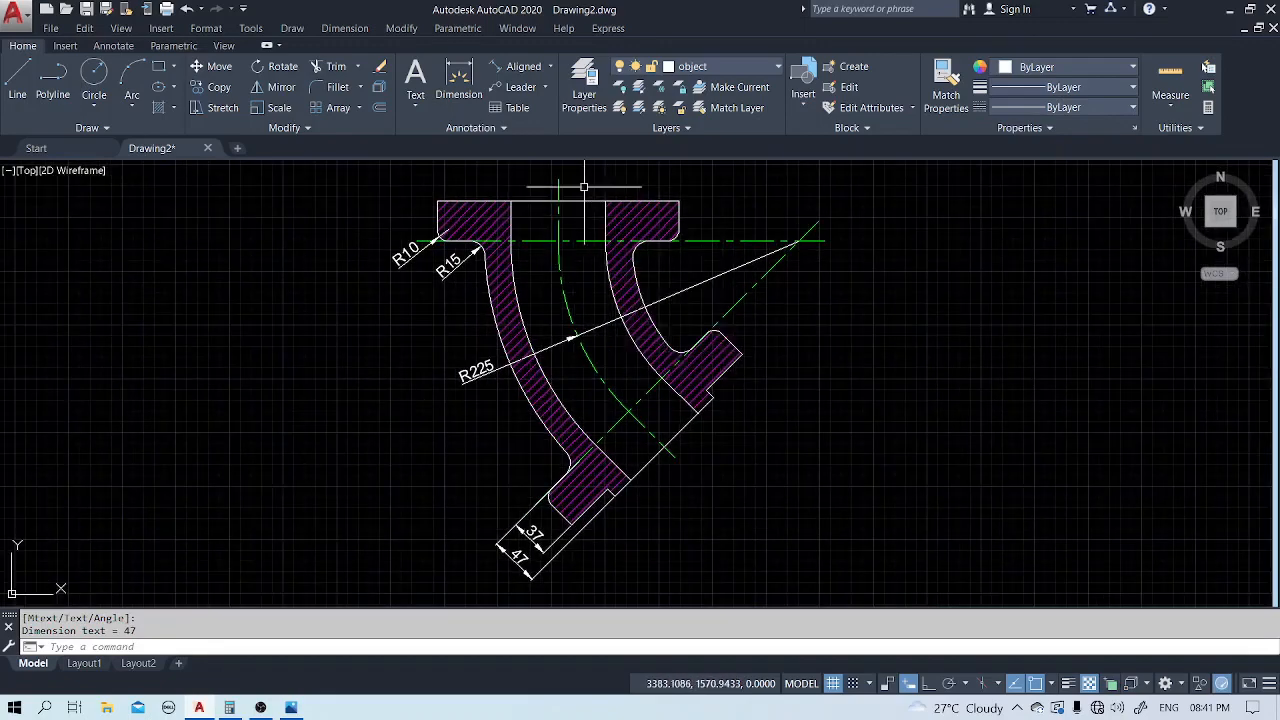
pyautogui.click(521, 66)
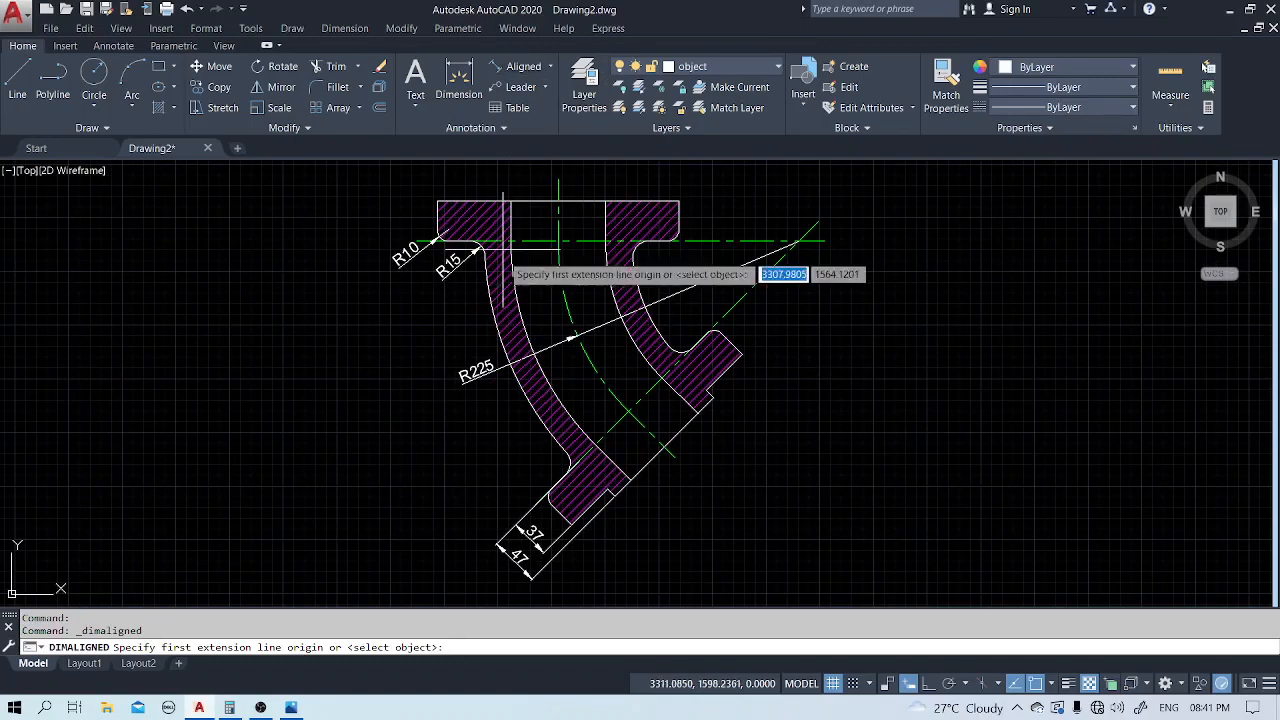
pyautogui.click(498, 332)
pyautogui.click(637, 290)
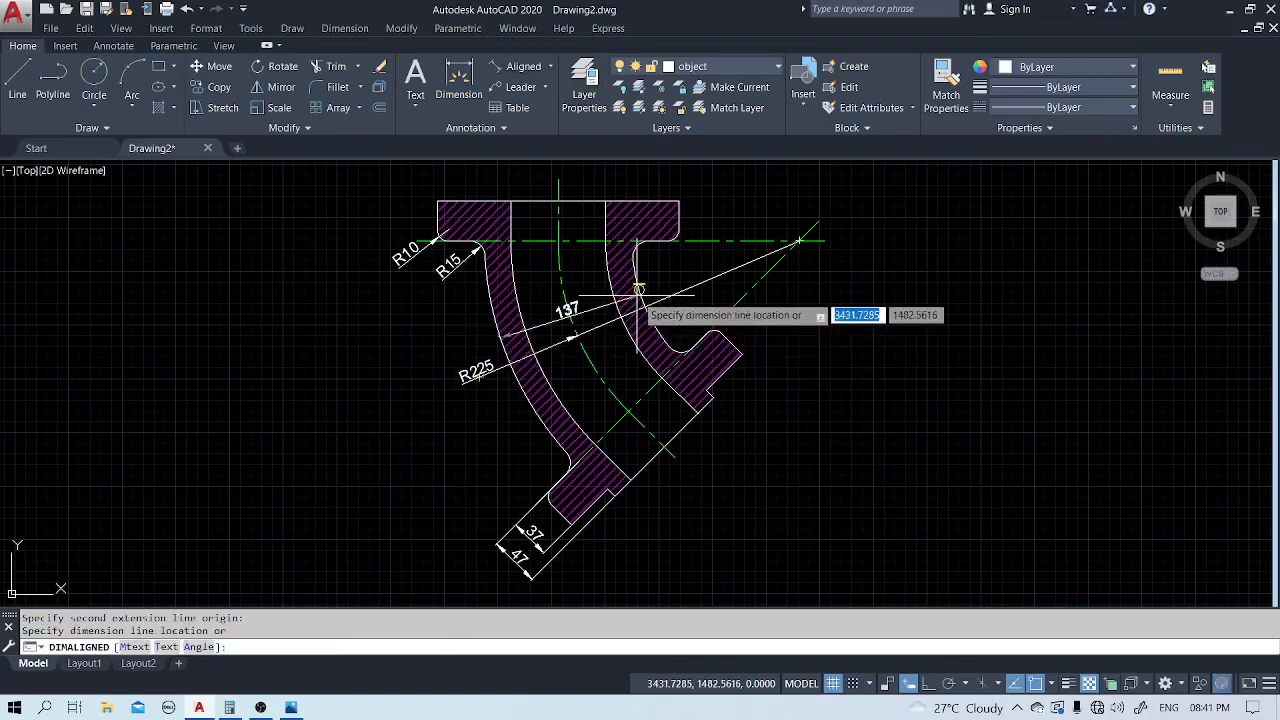
pyautogui.click(633, 294)
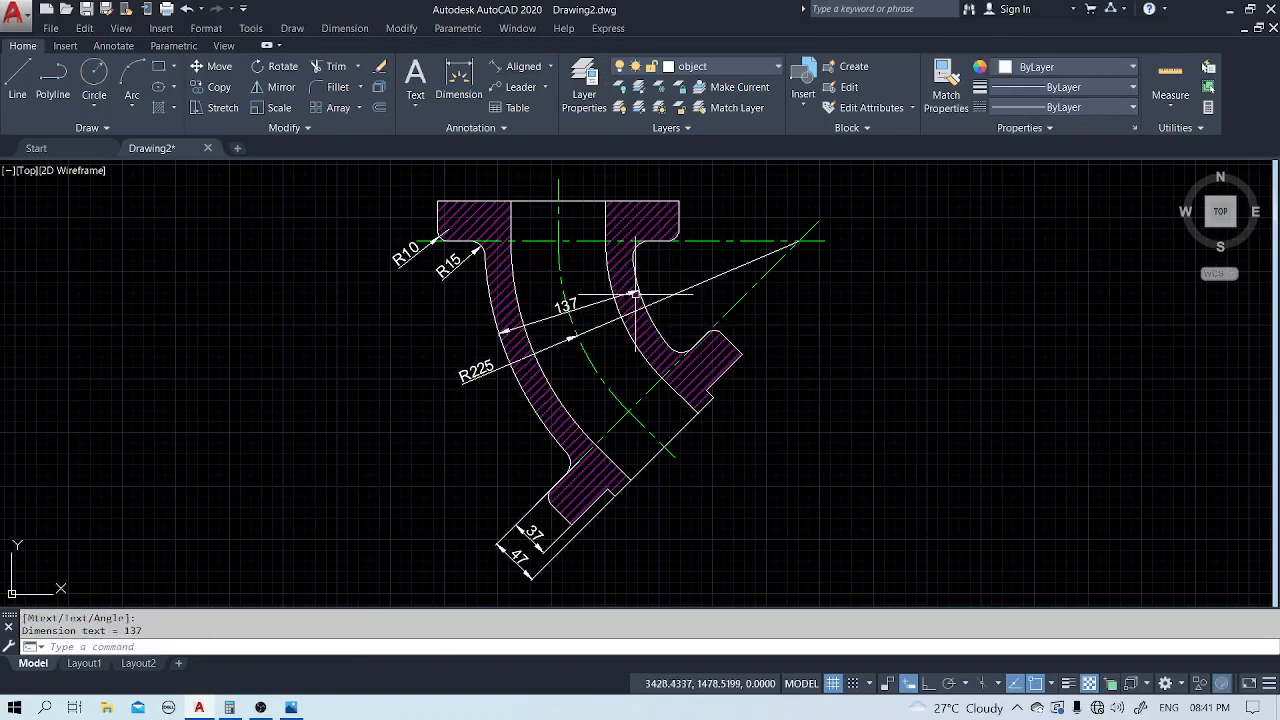
# Insert a diameter symbol before the value of the dimension across the pipe's outer walls.
pyautogui.click(568, 305)
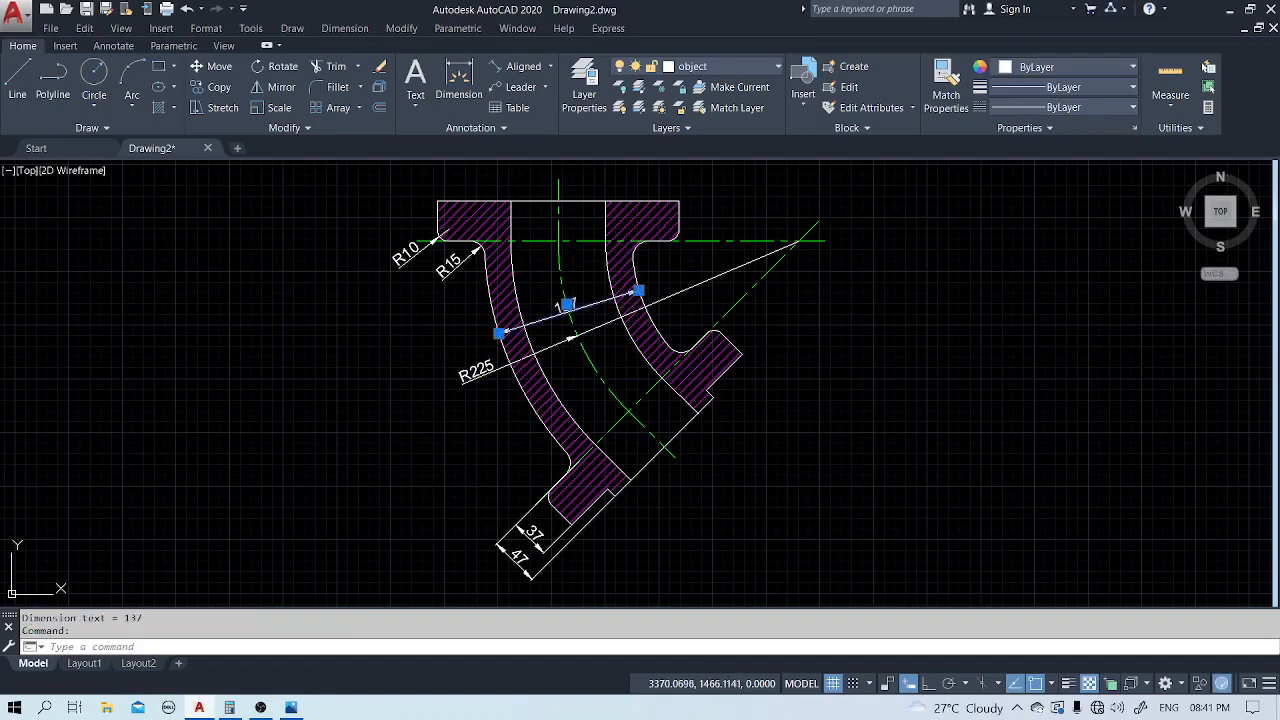
pyautogui.doubleClick(568, 305)
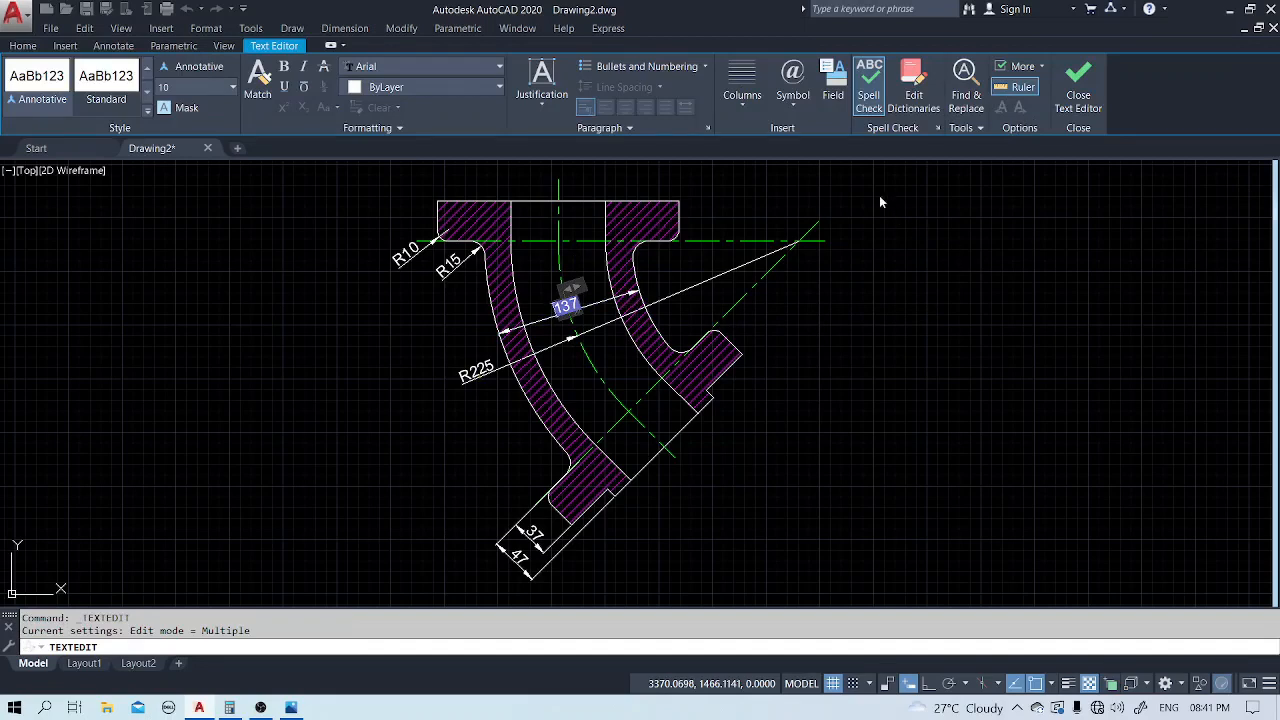
pyautogui.click(793, 100)
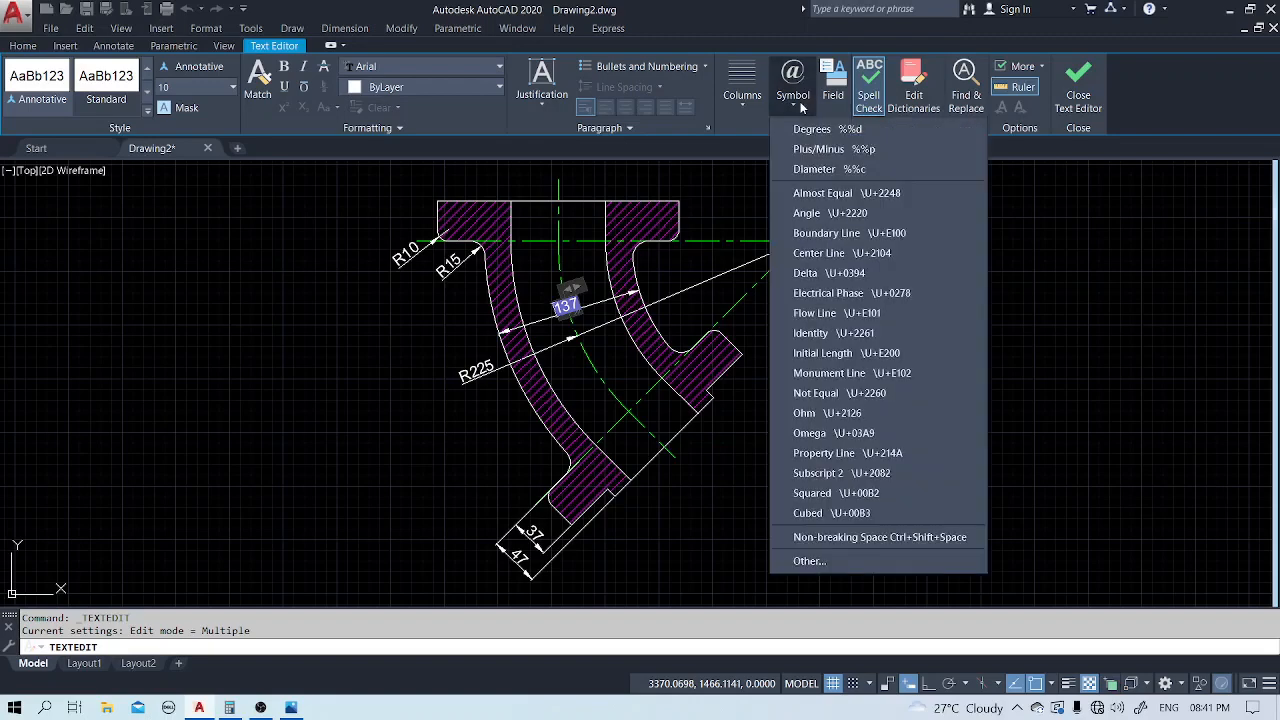
pyautogui.click(825, 168)
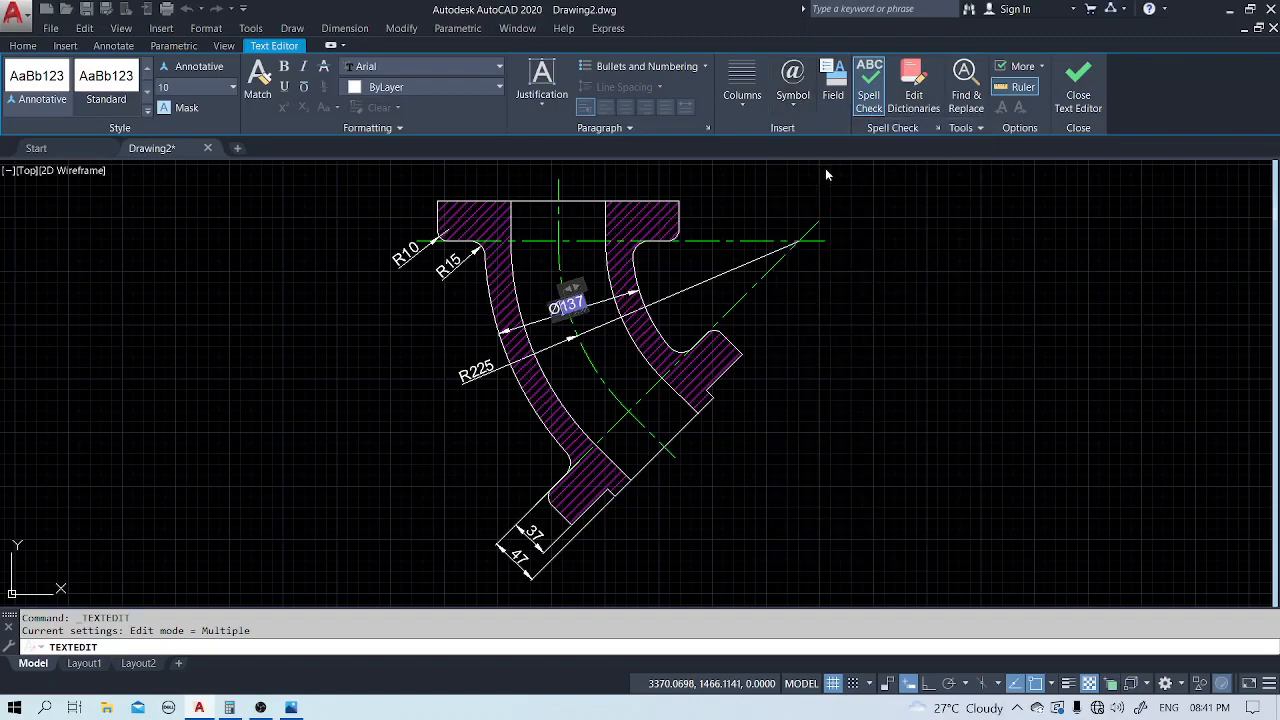
pyautogui.click(849, 327)
pyautogui.press('Escape')
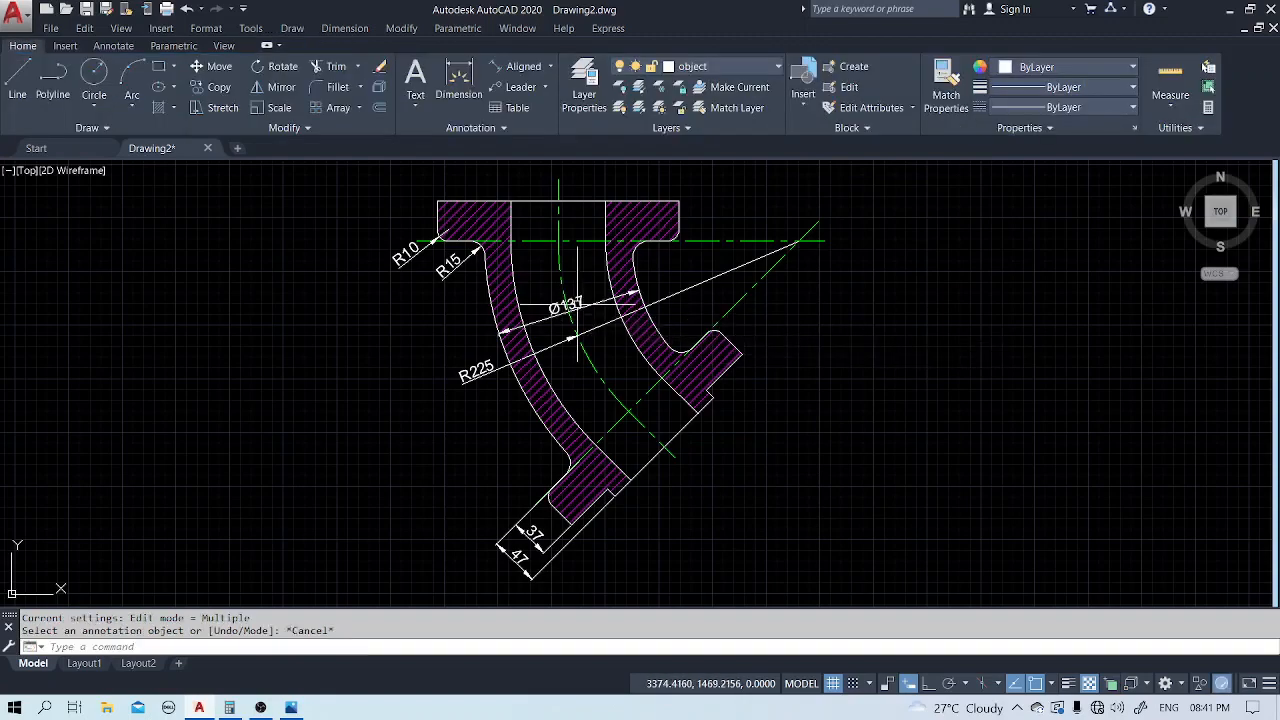
pyautogui.scroll(5, 570, 305)
pyautogui.click(555, 290)
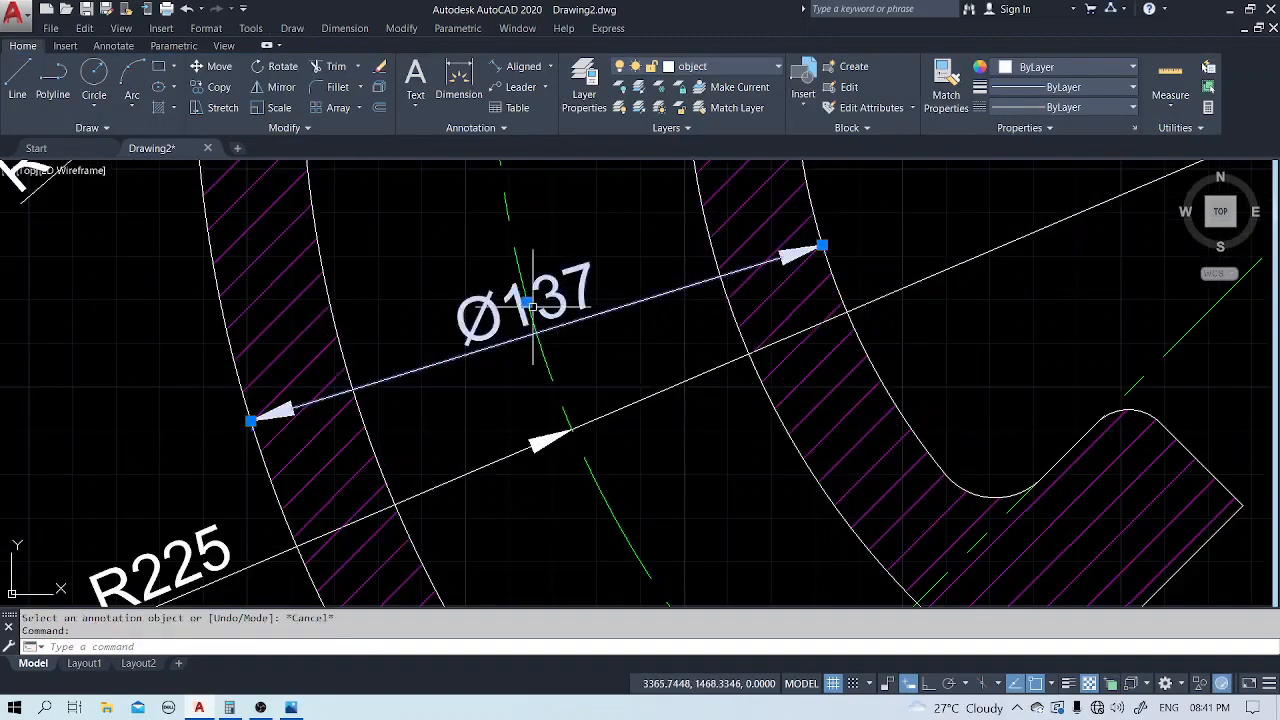
pyautogui.click(527, 300)
pyautogui.rightClick(630, 305)
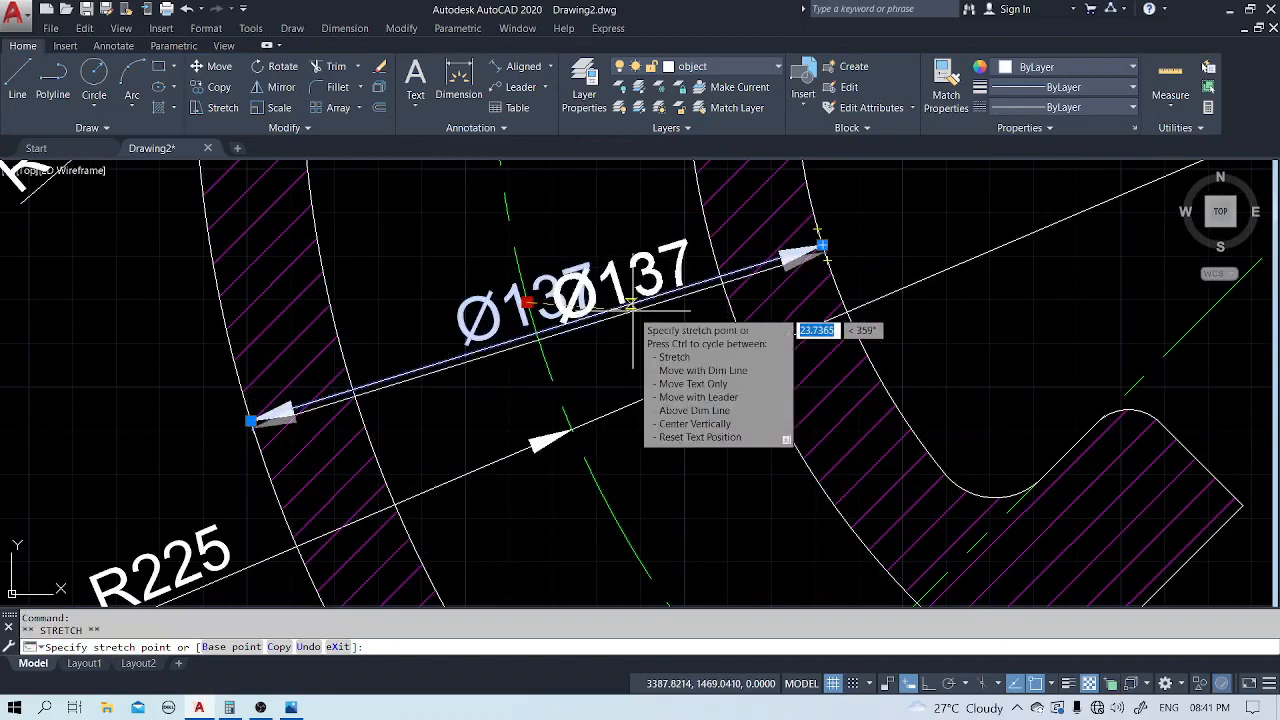
pyautogui.press('Escape')
pyautogui.press('Escape')
pyautogui.scroll(-5, 805, 350)
pyautogui.scroll(-2, 805, 350)
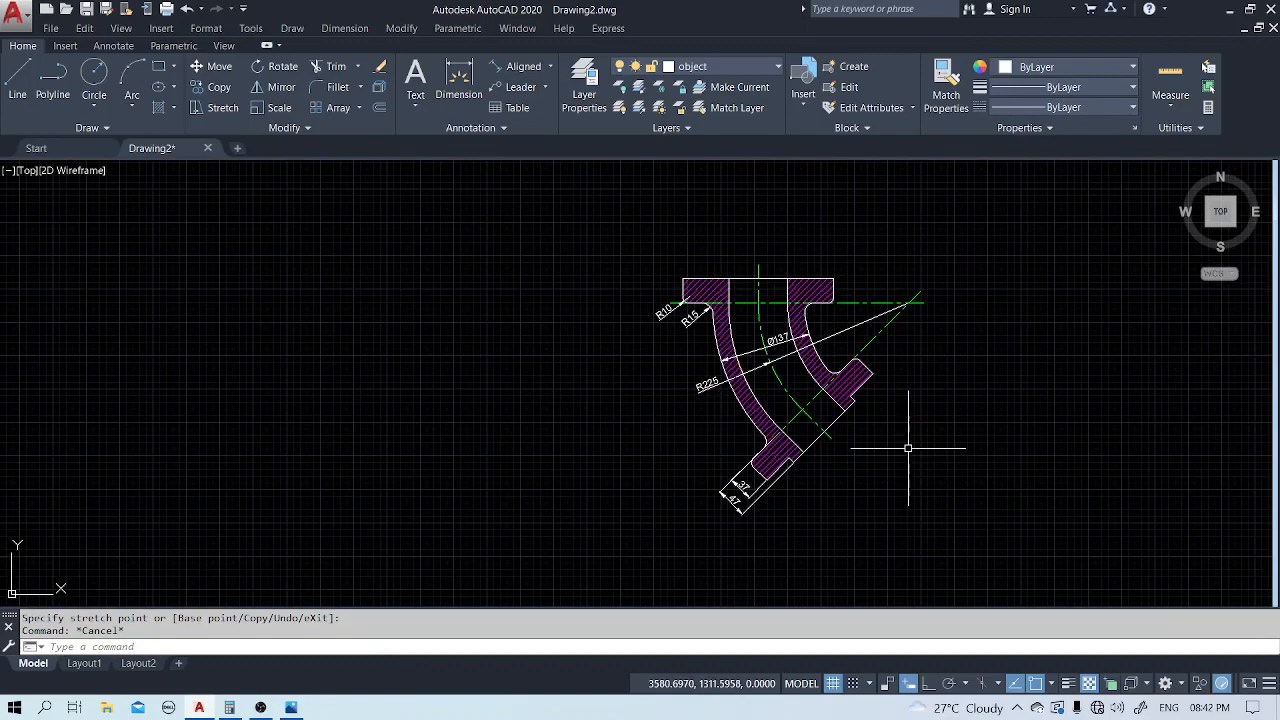
pyautogui.scroll(4, 883, 489)
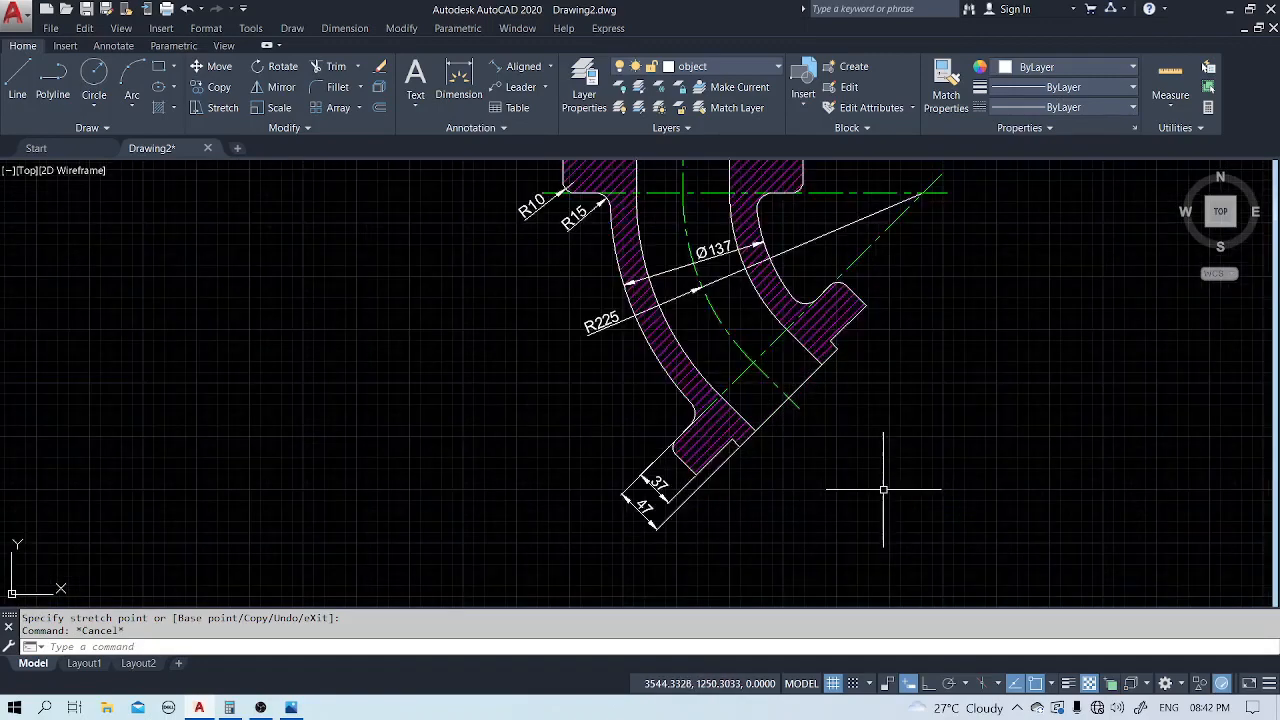
# Add an aligned dimension across the lower angled flange's raised face, from corner to corner, placed well outside the flange face.
pyautogui.click(522, 66)
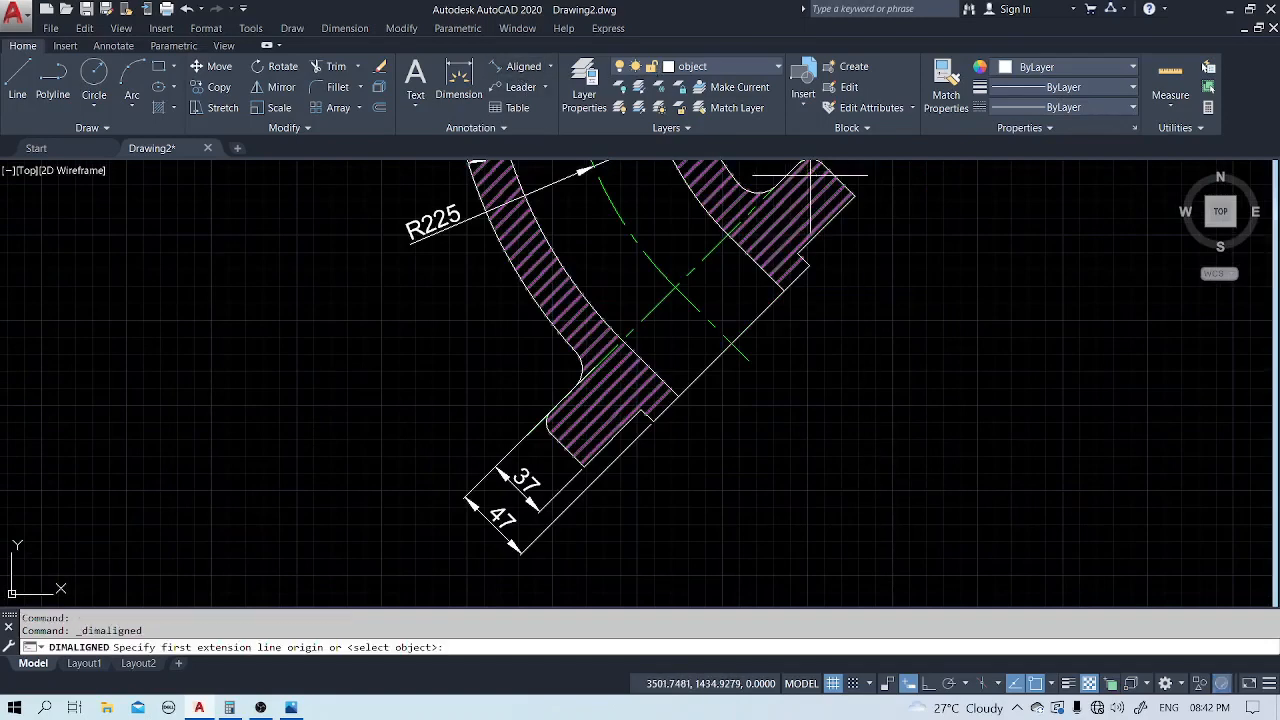
pyautogui.click(653, 422)
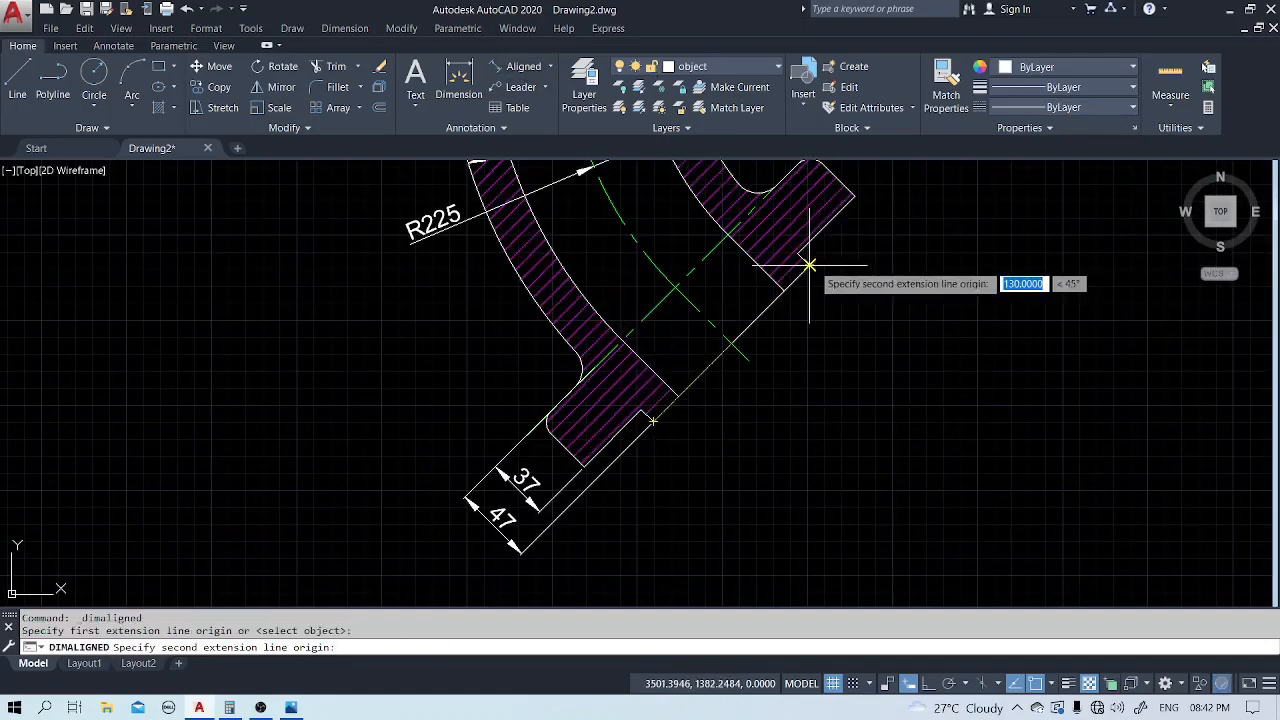
pyautogui.click(808, 266)
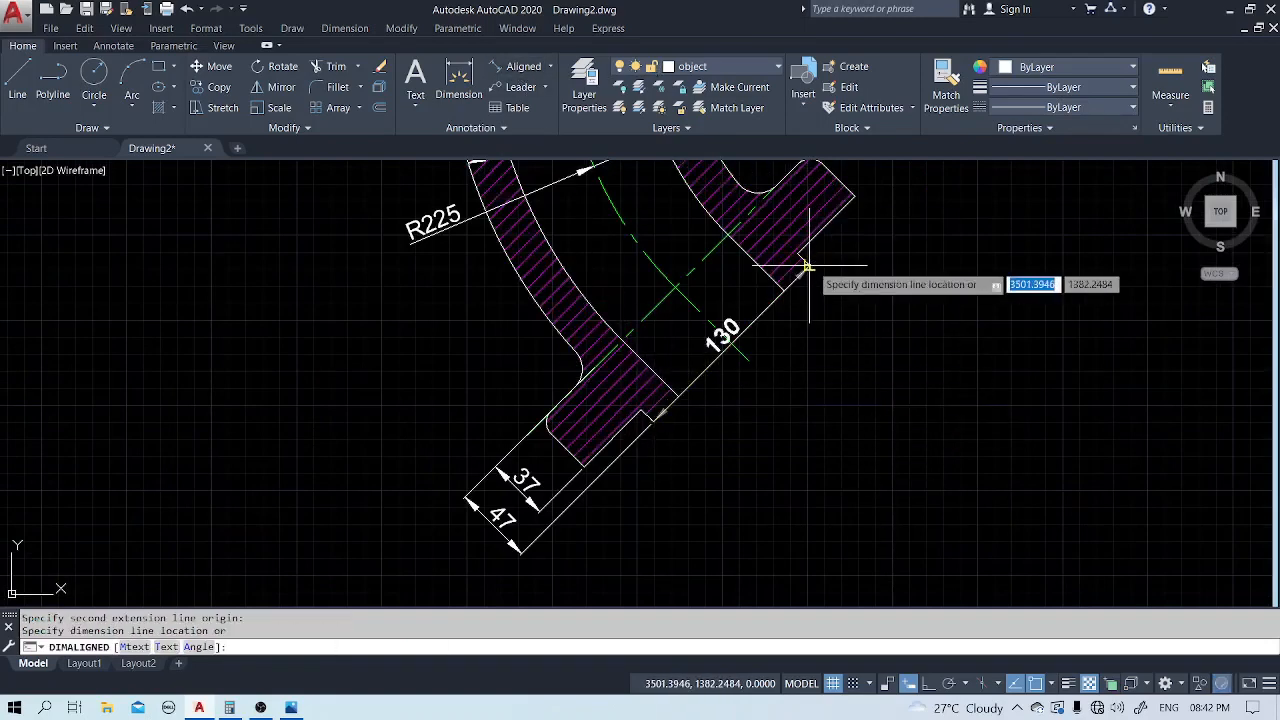
pyautogui.click(912, 361)
# Insert a diameter symbol before the value of the raised-face dimension, keeping the text on one line.
pyautogui.doubleClick(822, 432)
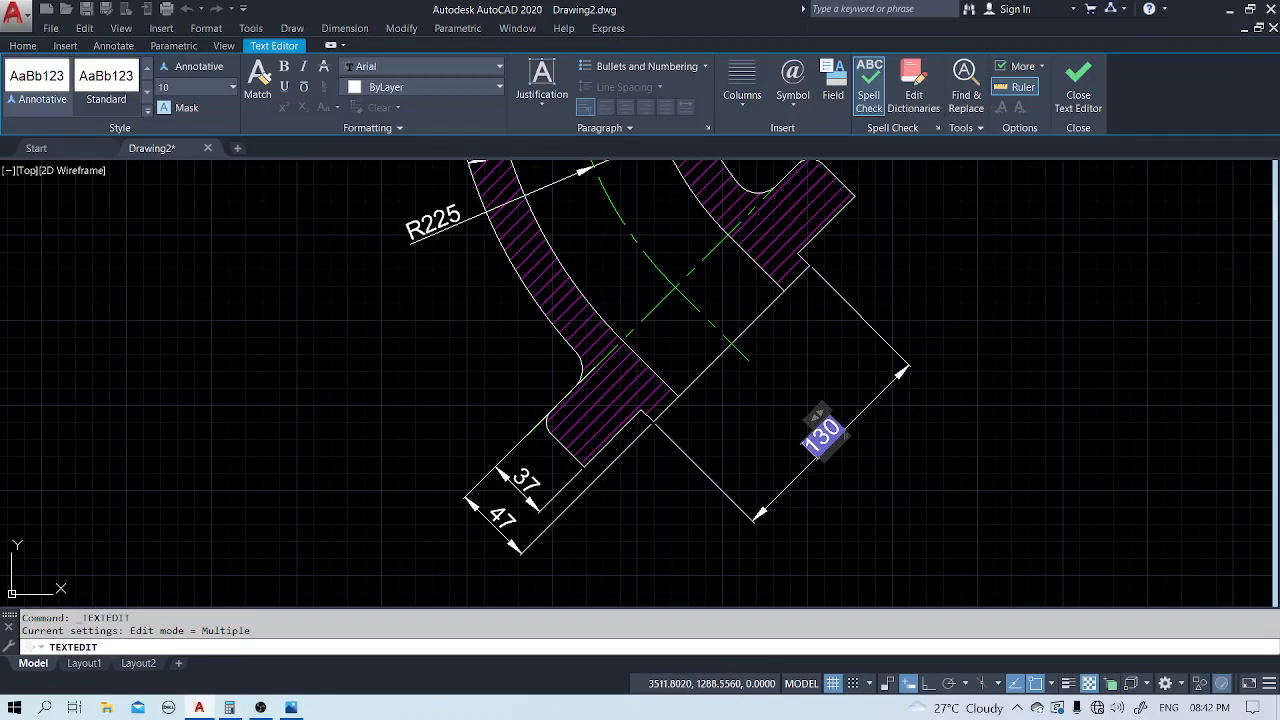
pyautogui.write('%%c')
pyautogui.press('Return')
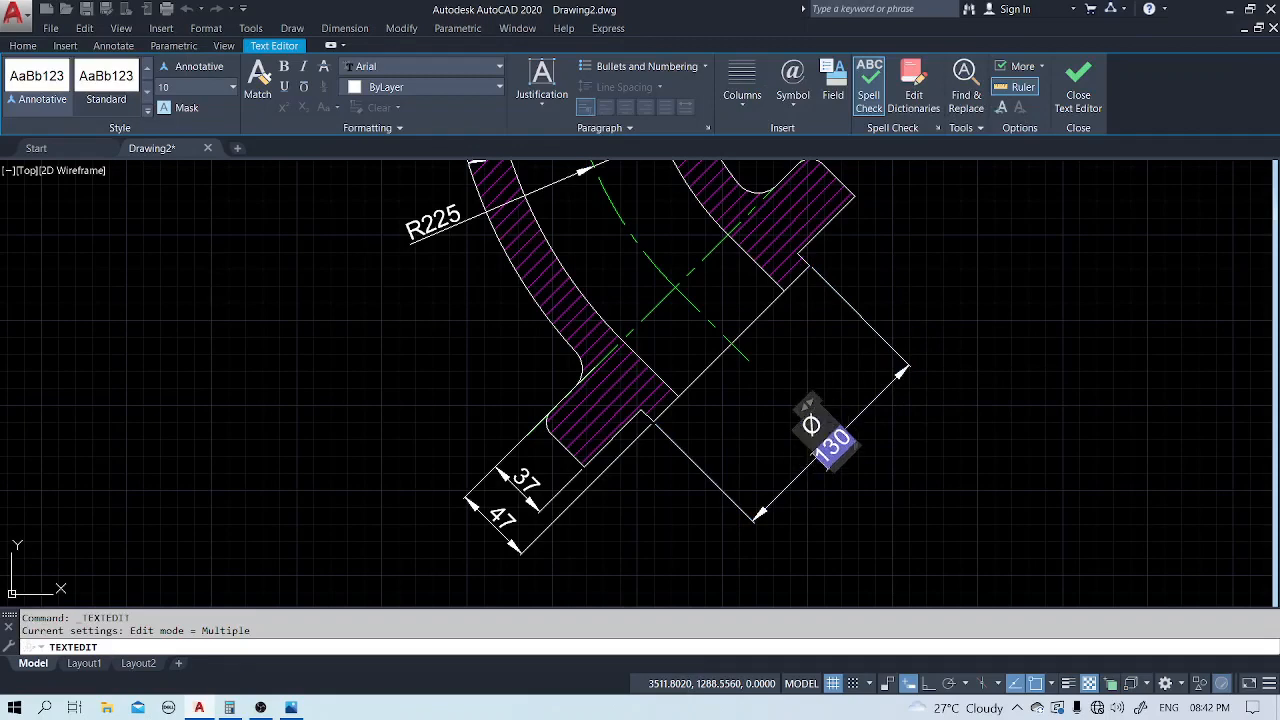
pyautogui.press('BackSpace')
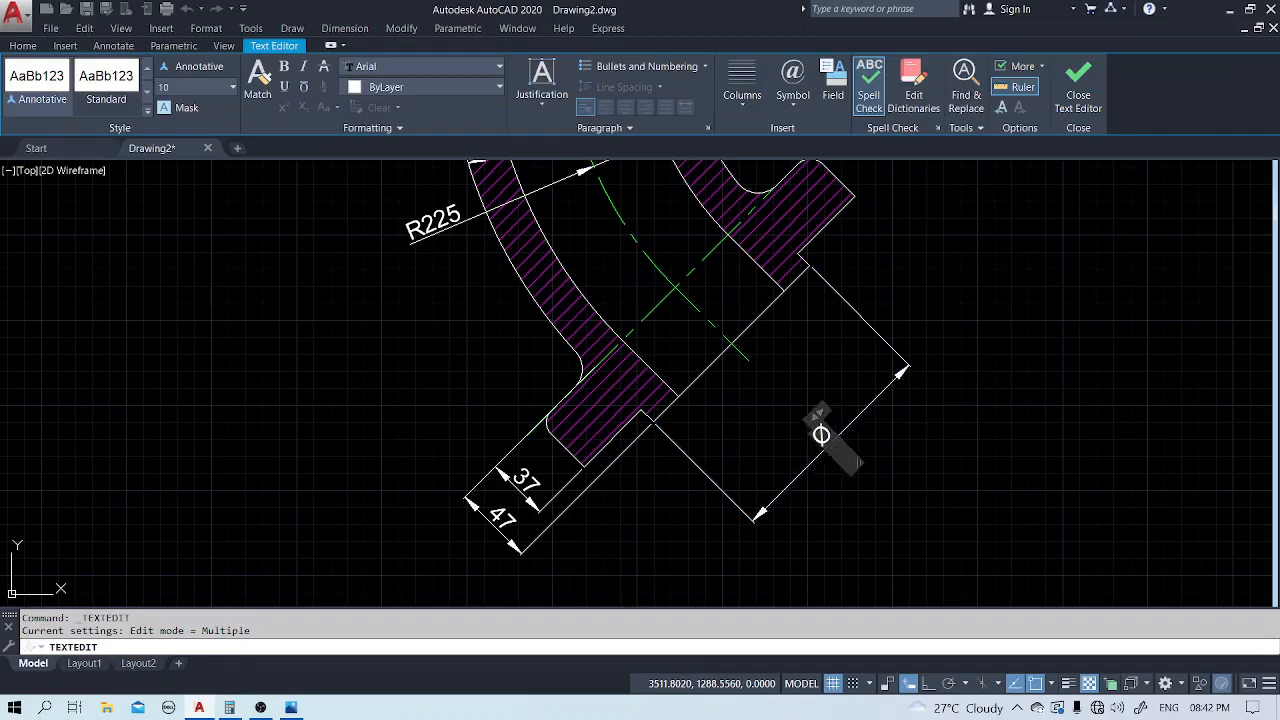
pyautogui.press('BackSpace')
pyautogui.hotkey('ctrl', 'z')
pyautogui.hotkey('ctrl', 'z')
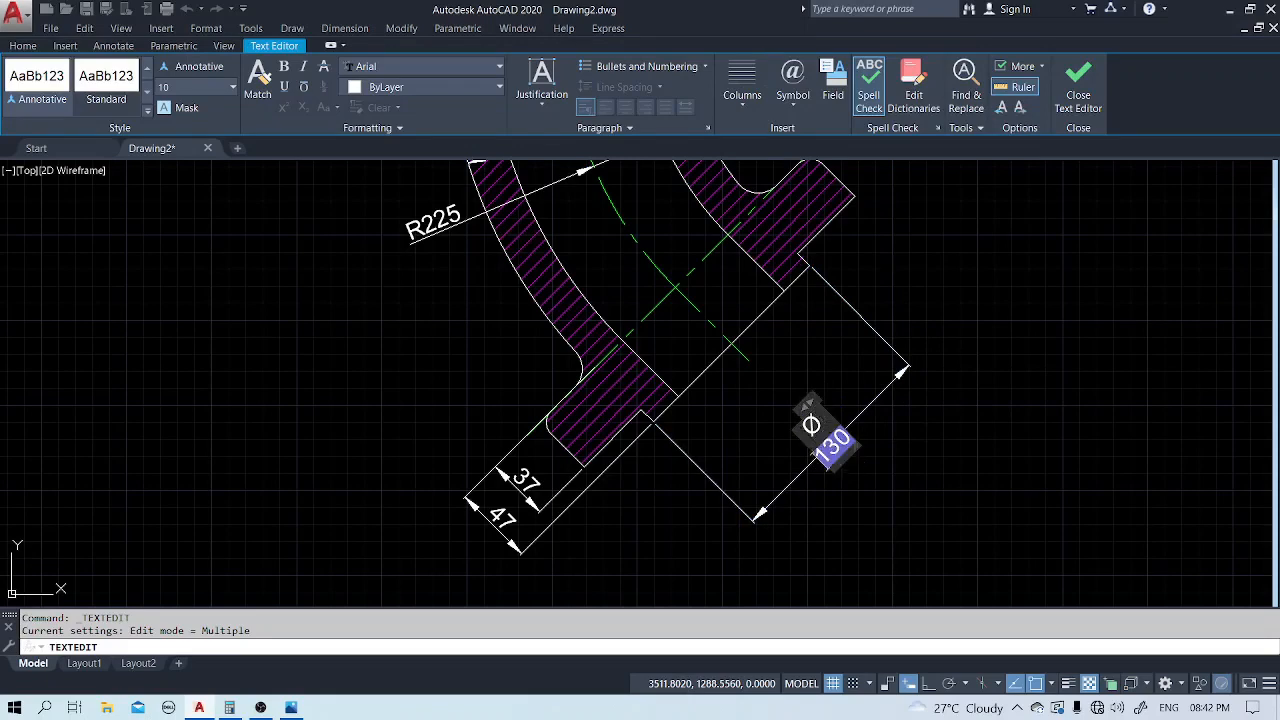
pyautogui.hotkey('ctrl', 'z')
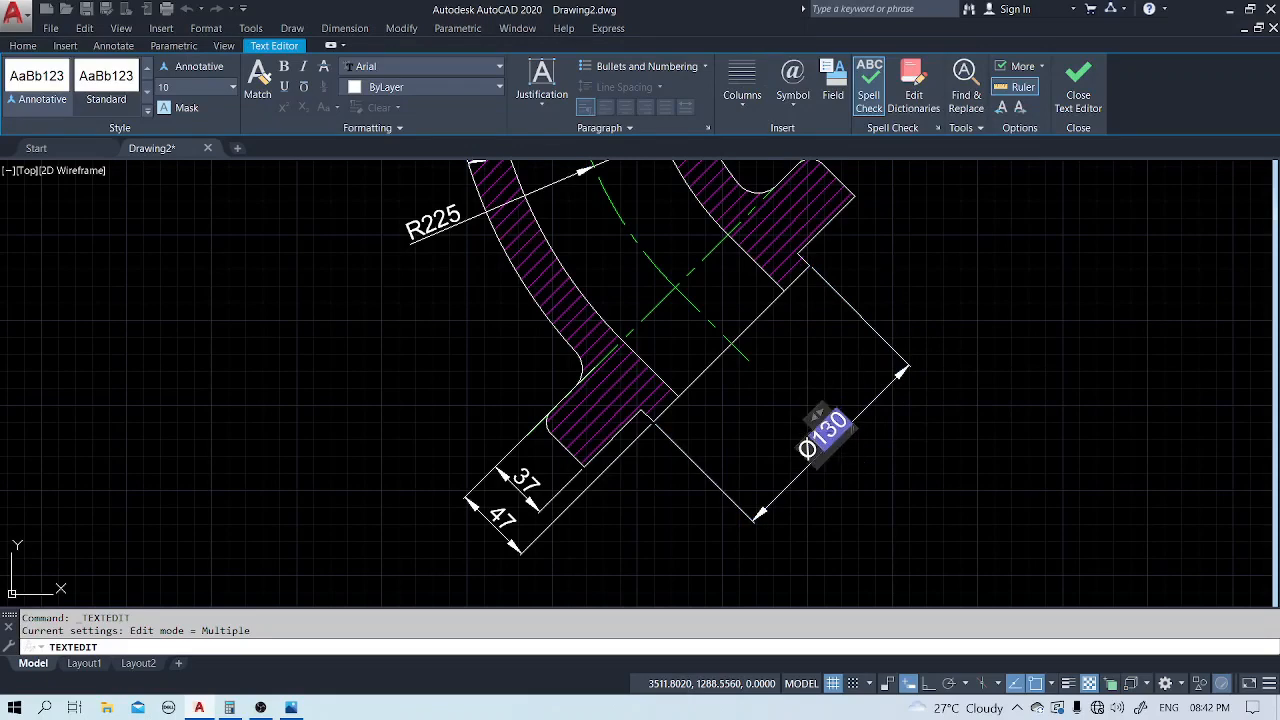
pyautogui.click(872, 425)
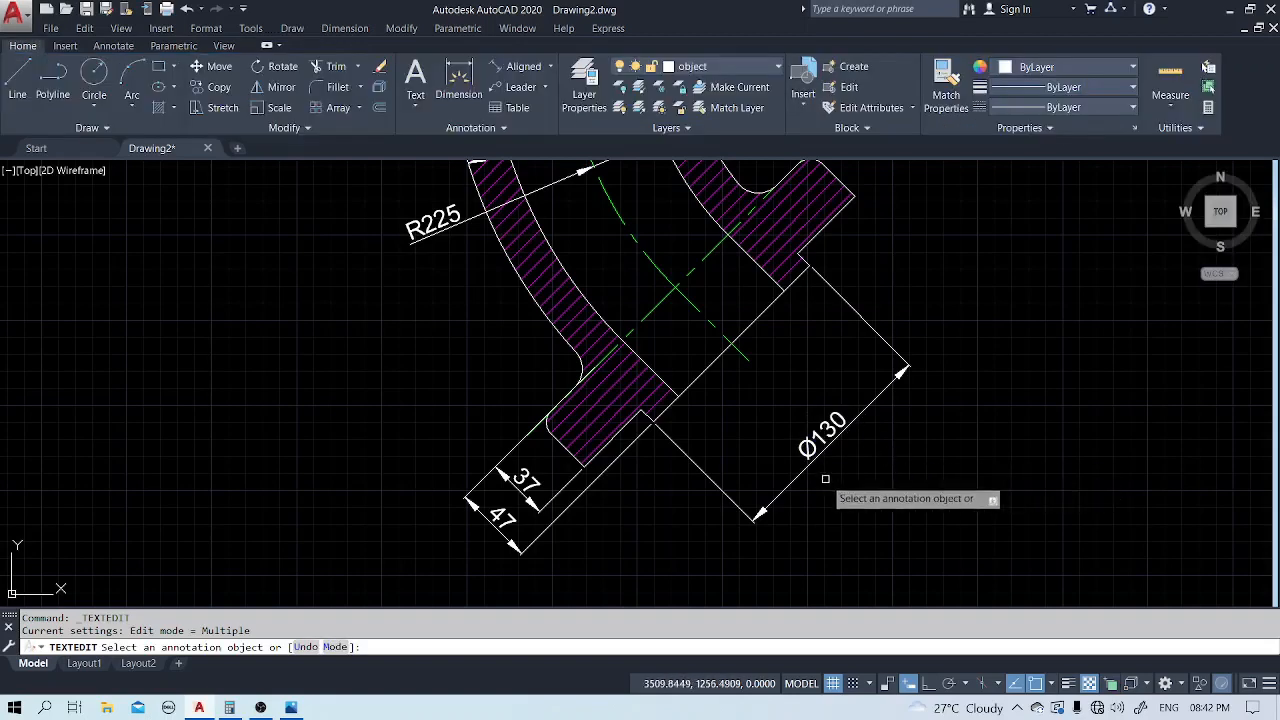
pyautogui.press('Escape')
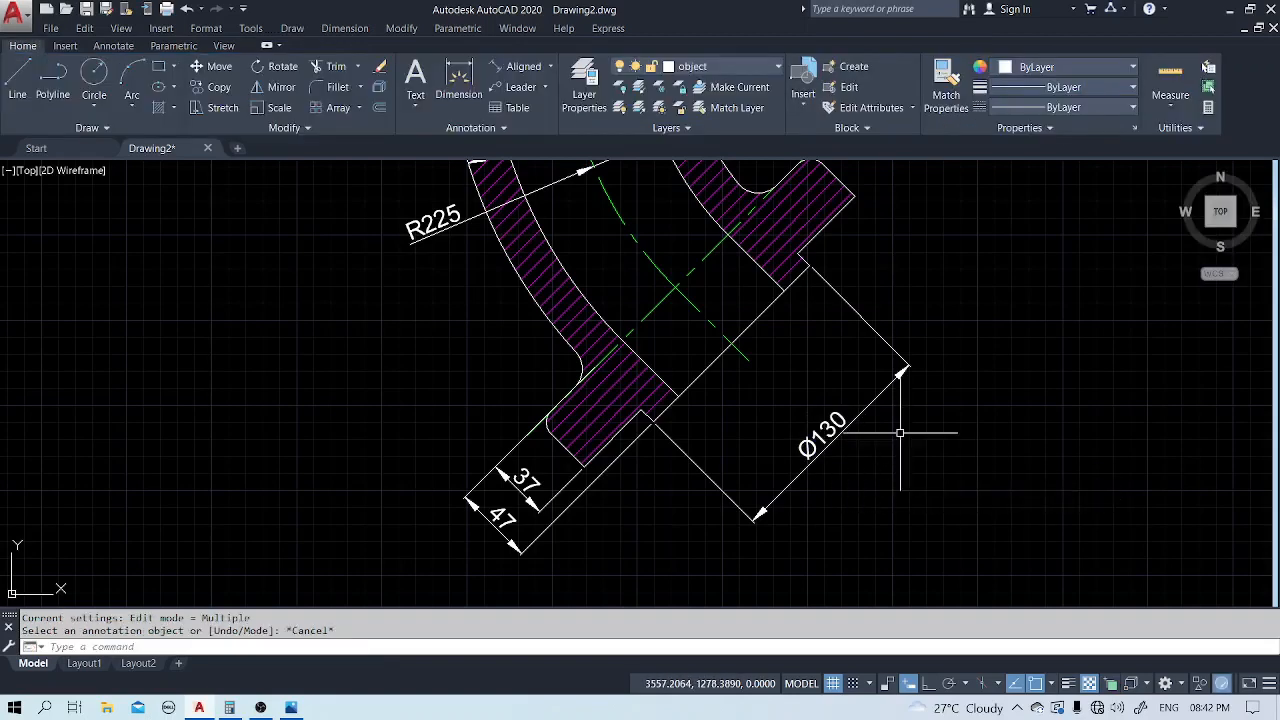
# Add an aligned dimension across the bore opening at the lower flange face, placed between the face and the Ø130 dimension.
pyautogui.click(518, 66)
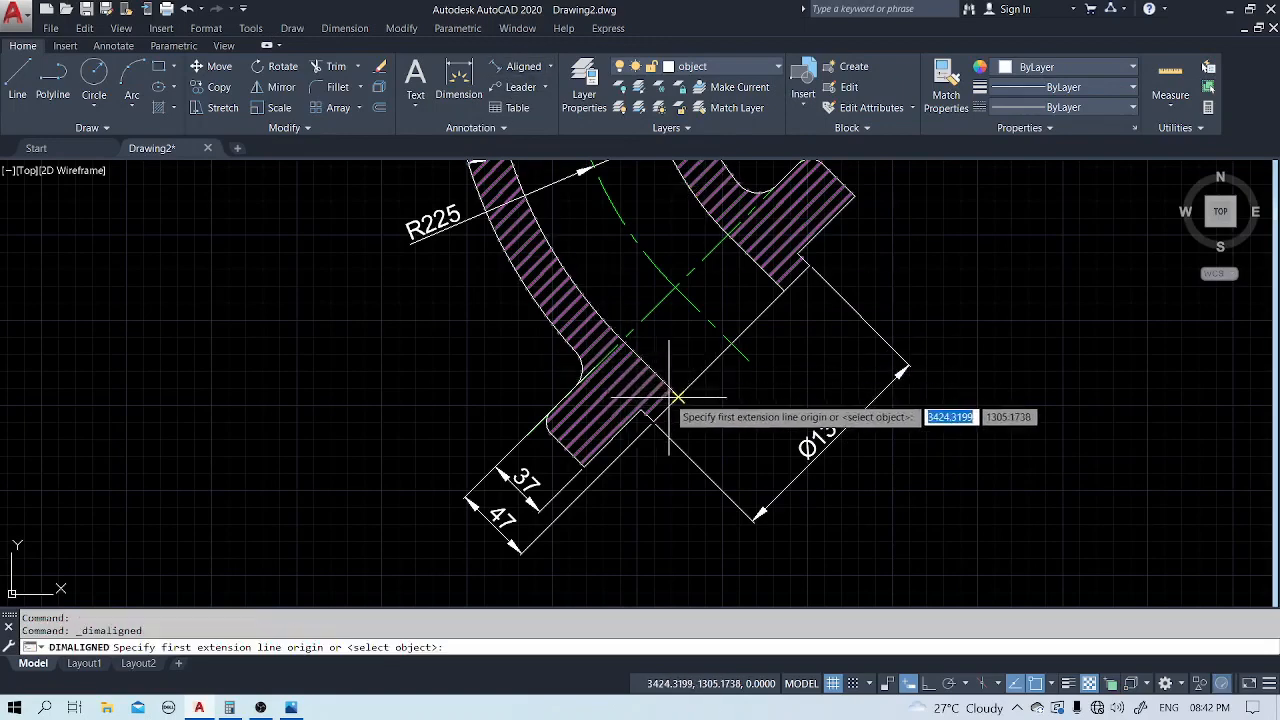
pyautogui.click(678, 397)
pyautogui.click(784, 290)
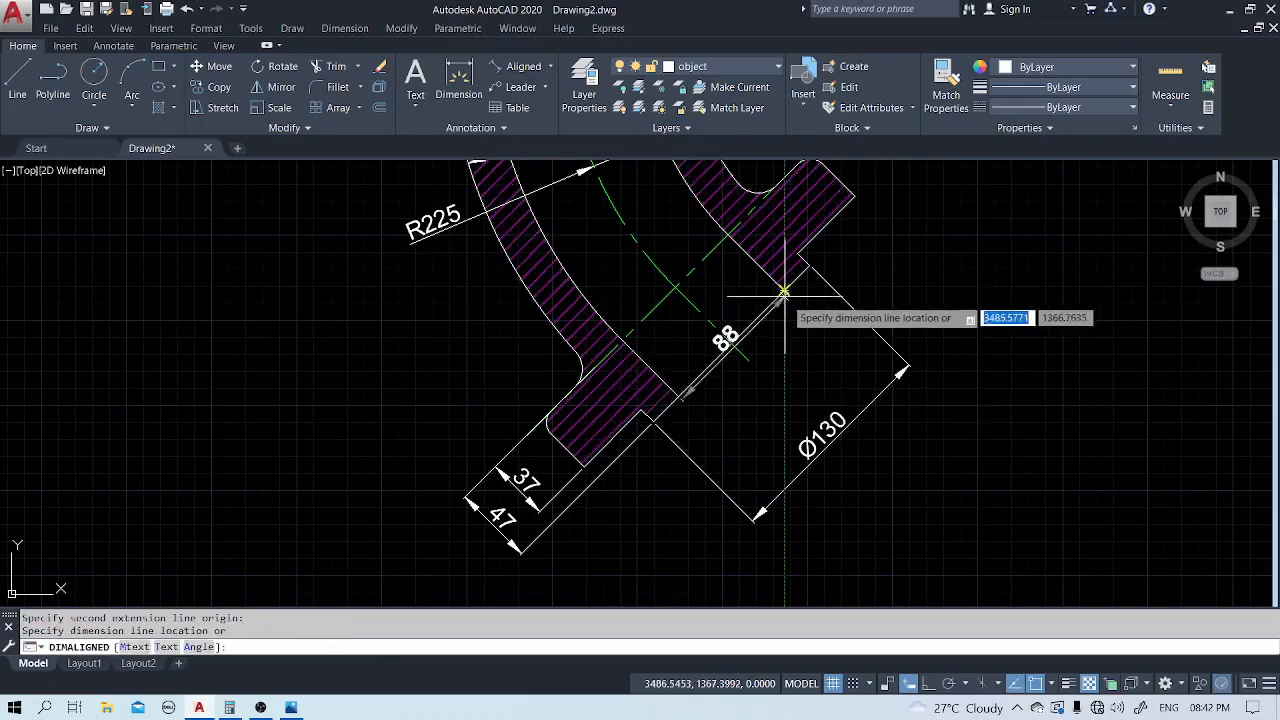
pyautogui.click(826, 358)
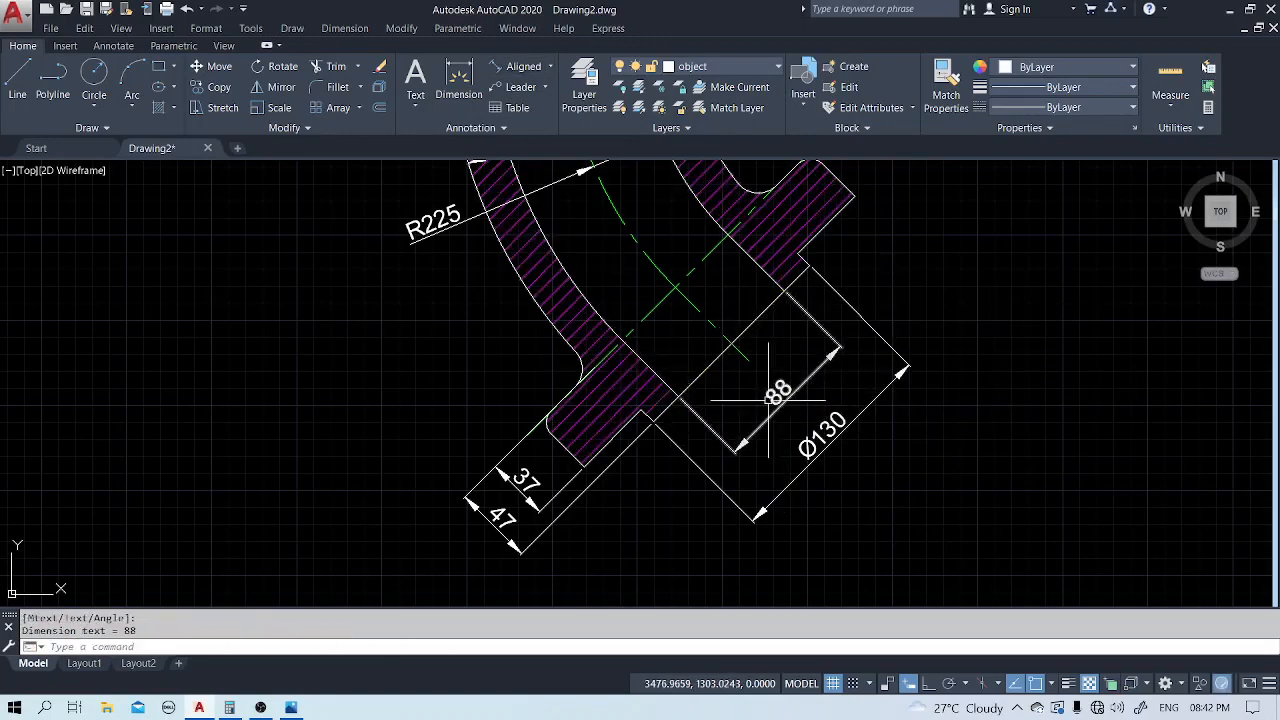
# Insert a diameter symbol before the value of the bore dimension at the lower flange.
pyautogui.doubleClick(779, 390)
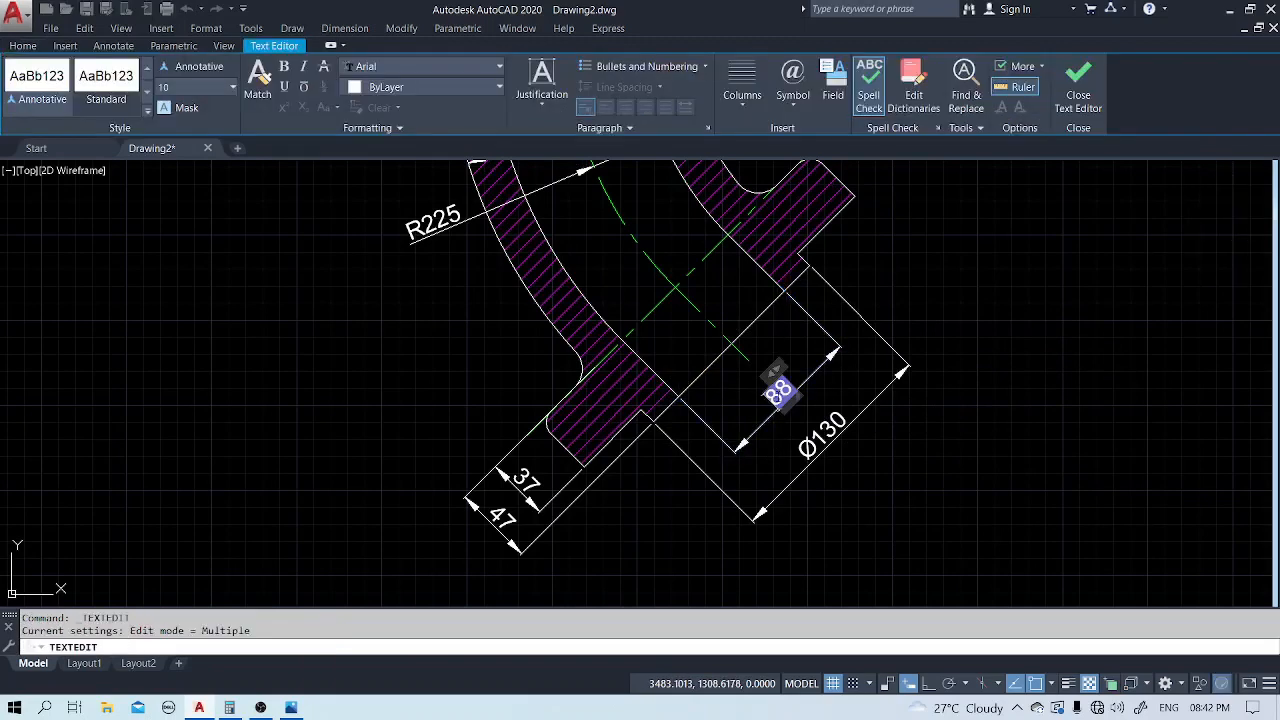
pyautogui.write('%%c')
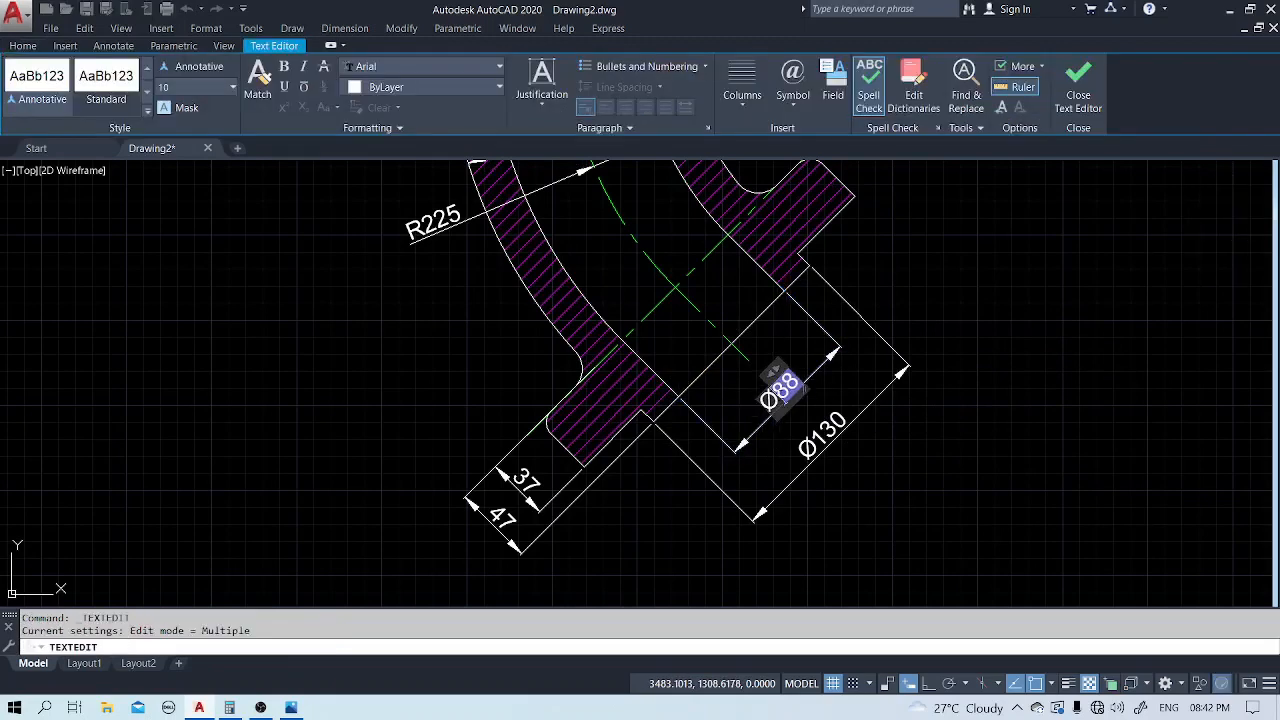
pyautogui.click(997, 390)
pyautogui.press('Escape')
# Add an angular dimension between the horizontal and the inclined centre lines, with its arc placed inside the bend near the upper flange.
pyautogui.scroll(-2, 987, 392)
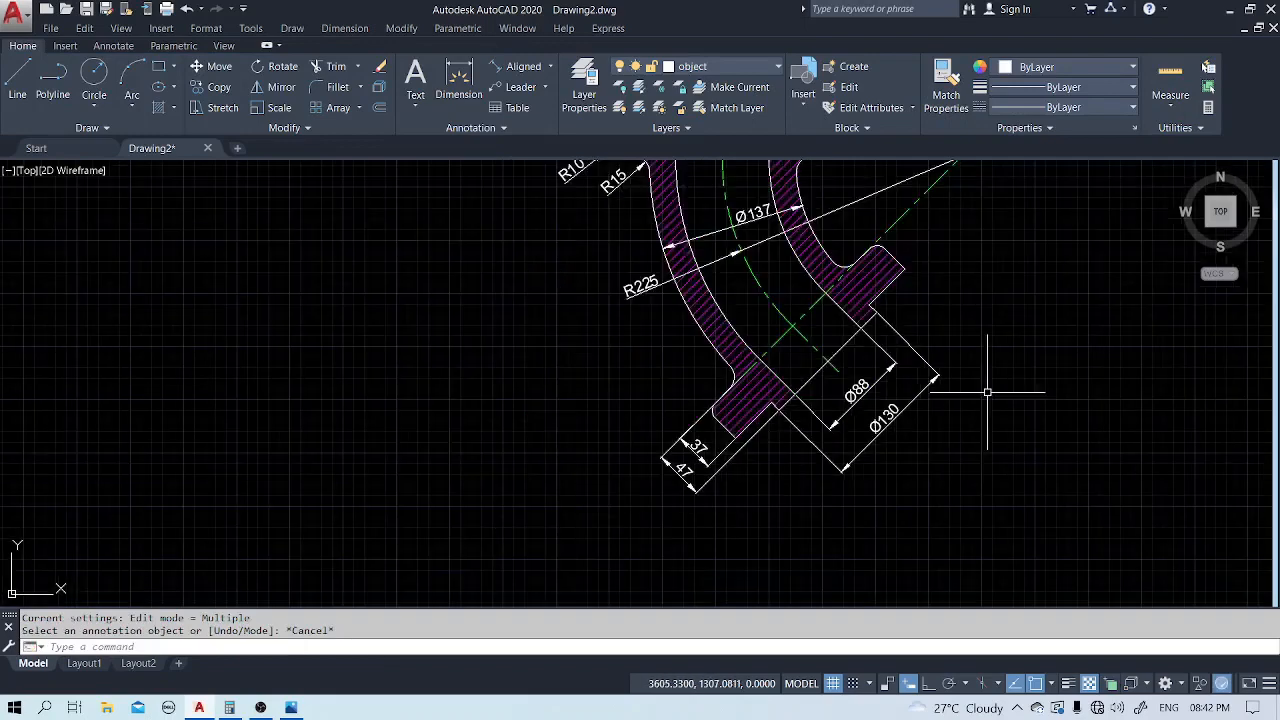
pyautogui.moveTo(988, 286); pyautogui.dragTo(934, 374, button='middle')
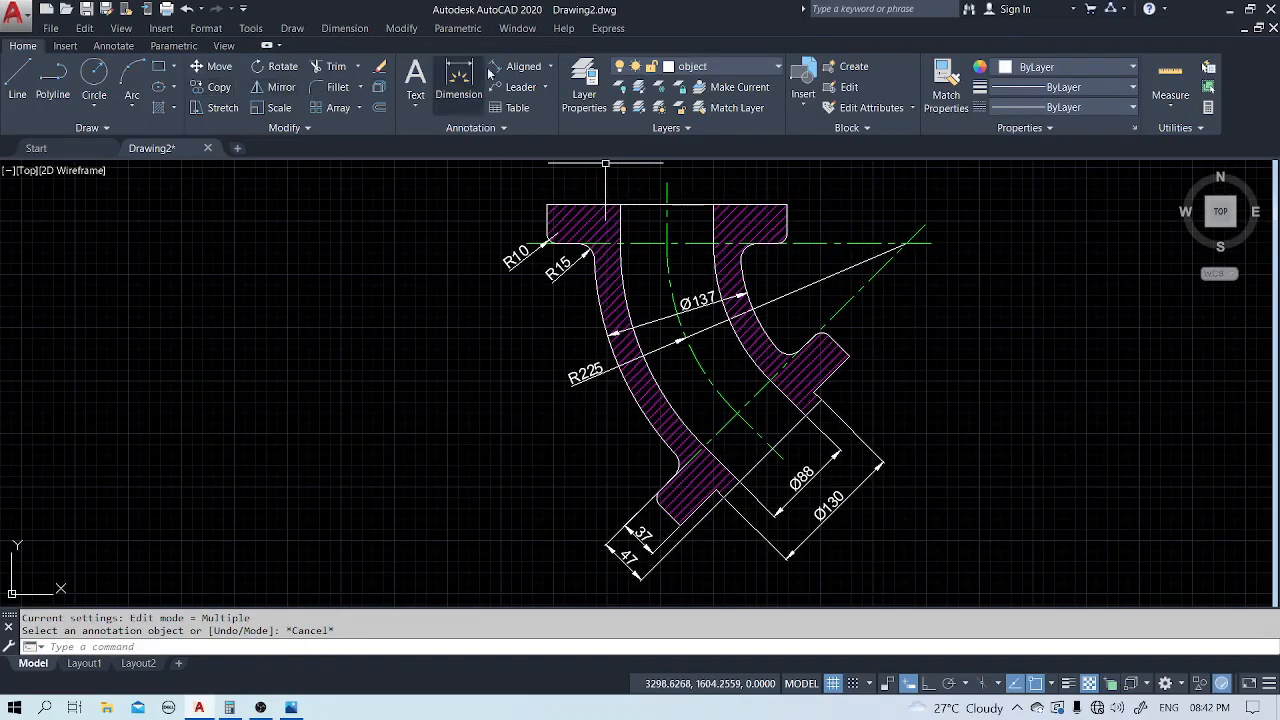
pyautogui.click(551, 67)
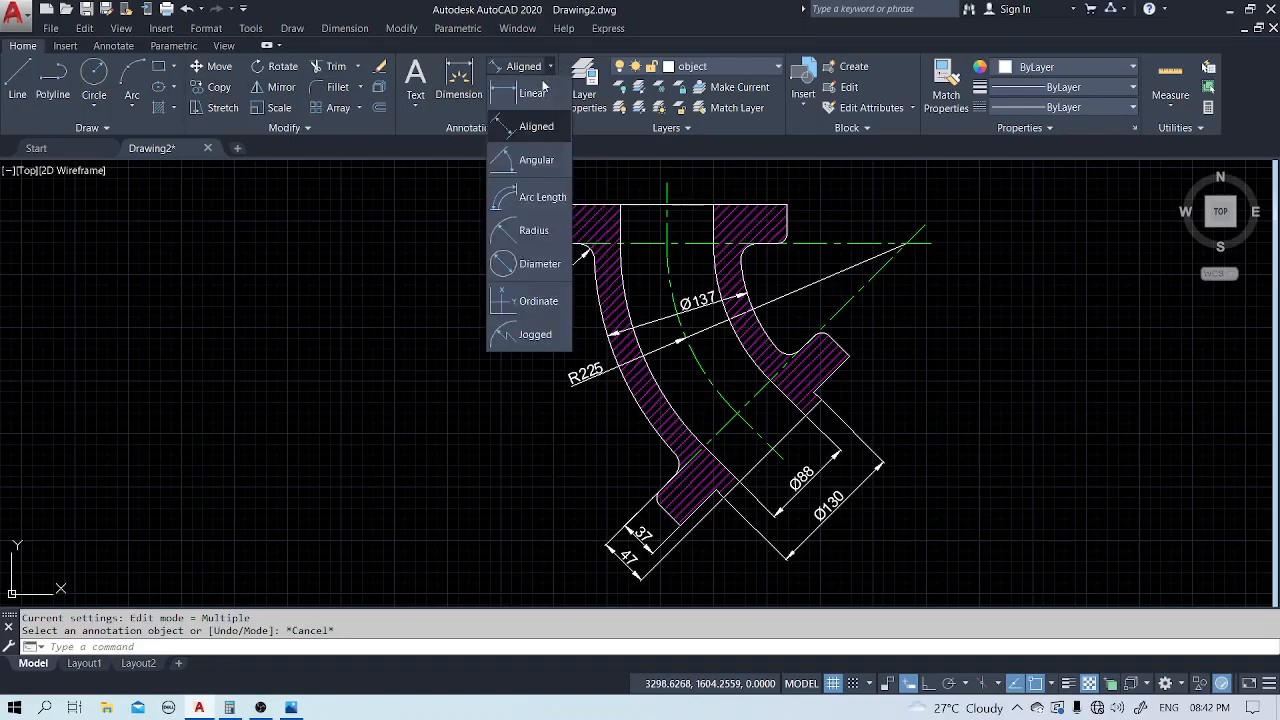
pyautogui.click(530, 160)
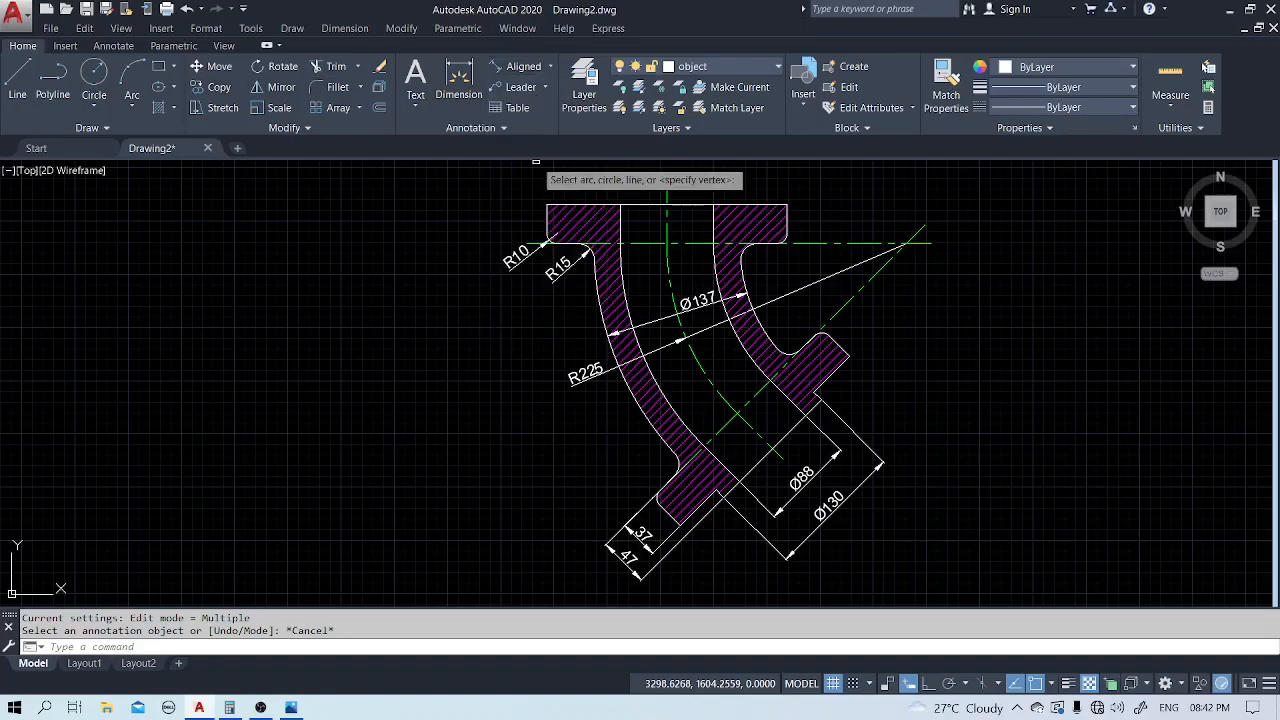
pyautogui.click(825, 243)
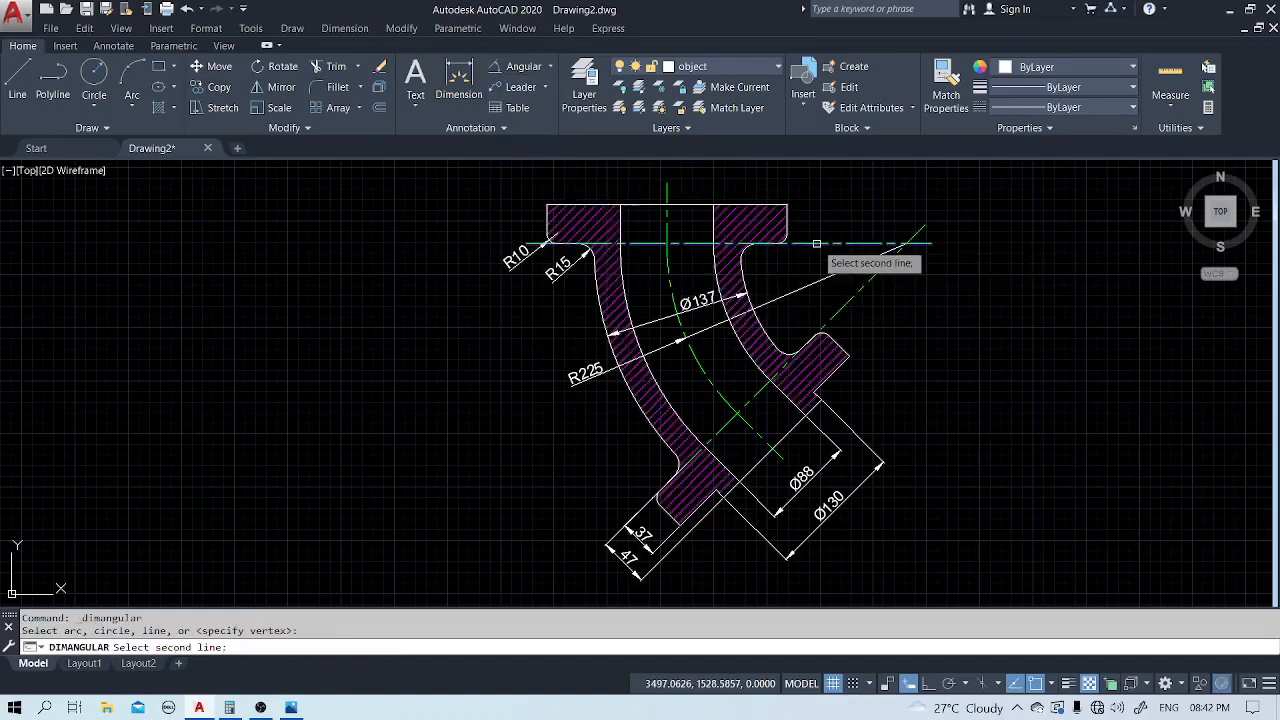
pyautogui.click(850, 305)
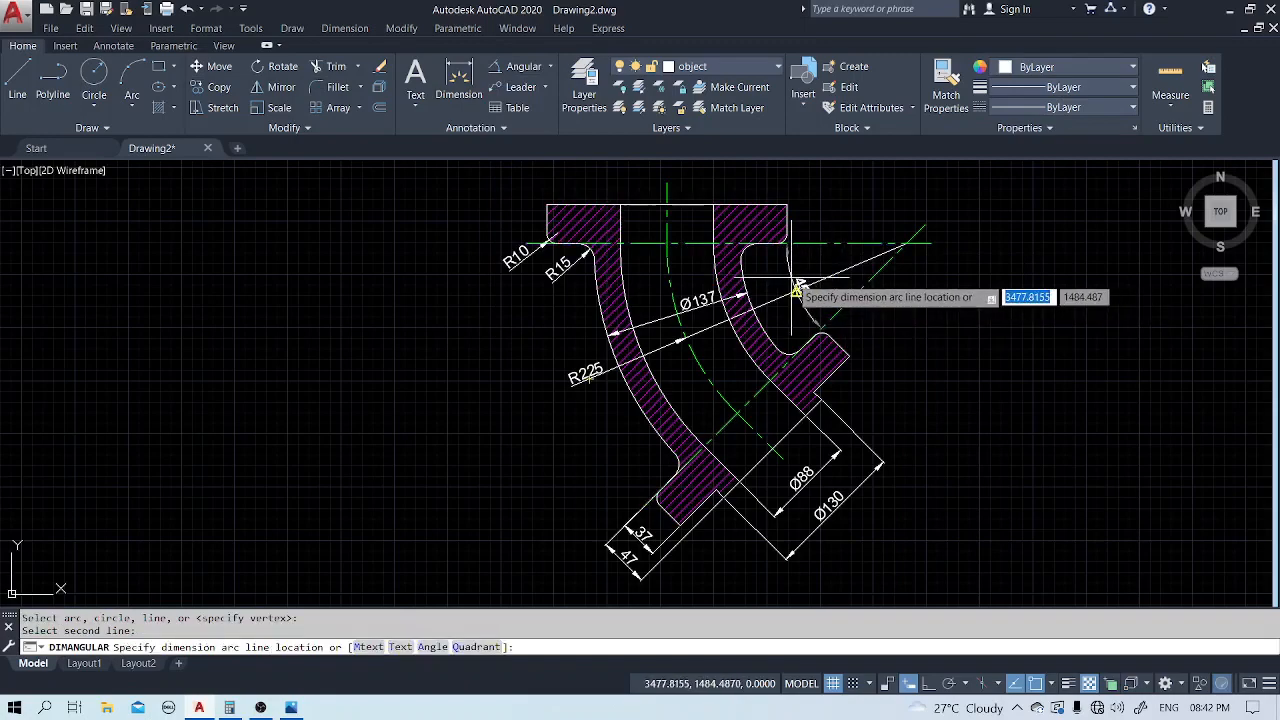
pyautogui.click(805, 272)
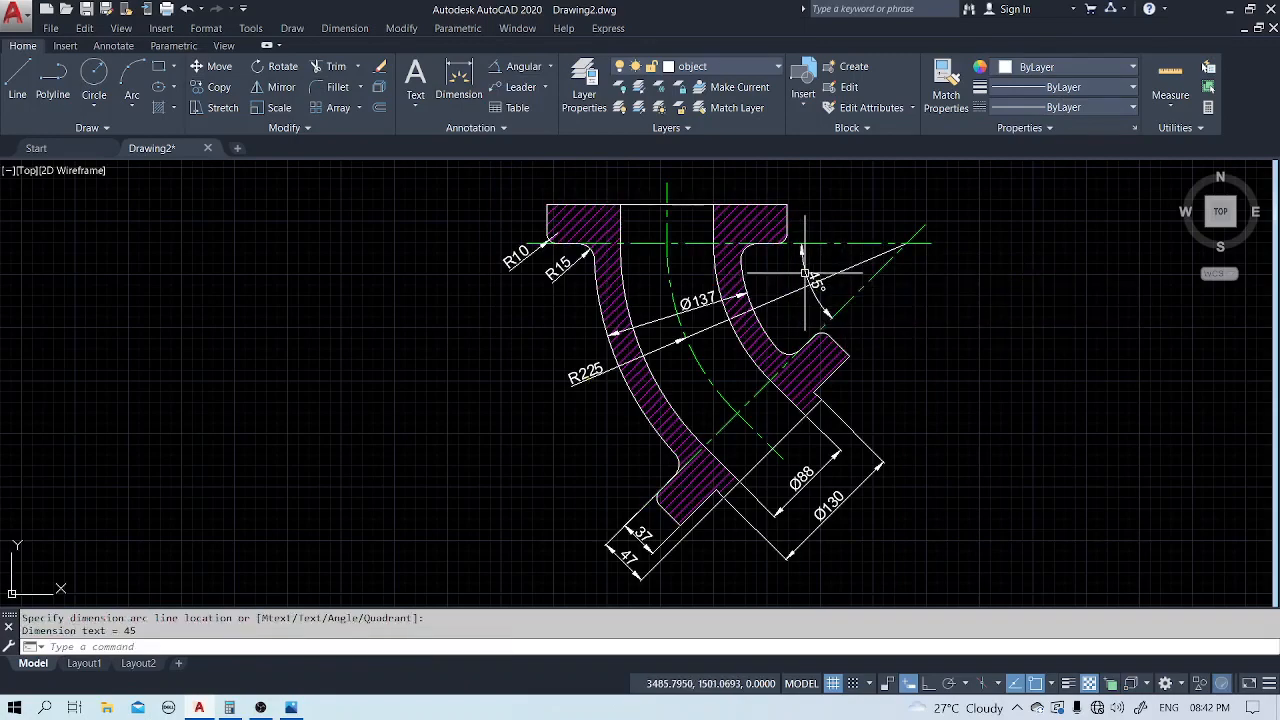
# Move the angular dimension's text up along its arc so it clears the R225 dimension line.
pyautogui.scroll(4, 805, 272)
pyautogui.click(797, 256)
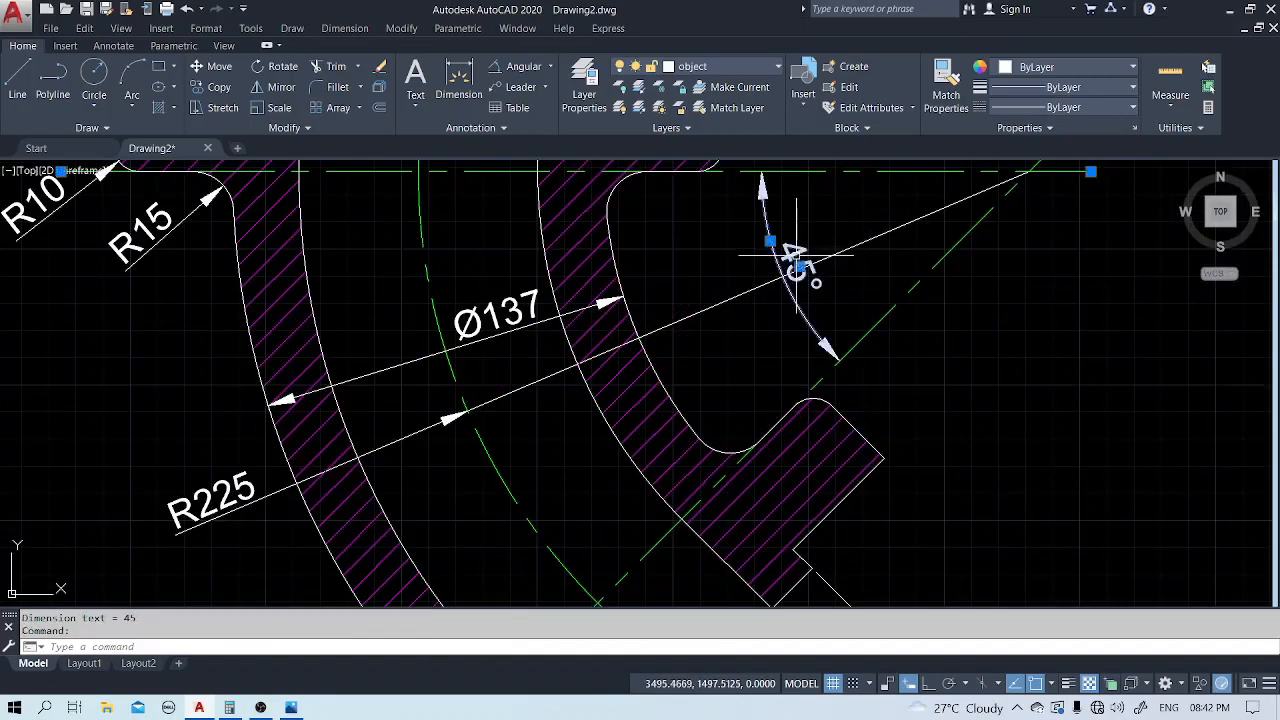
pyautogui.click(799, 266)
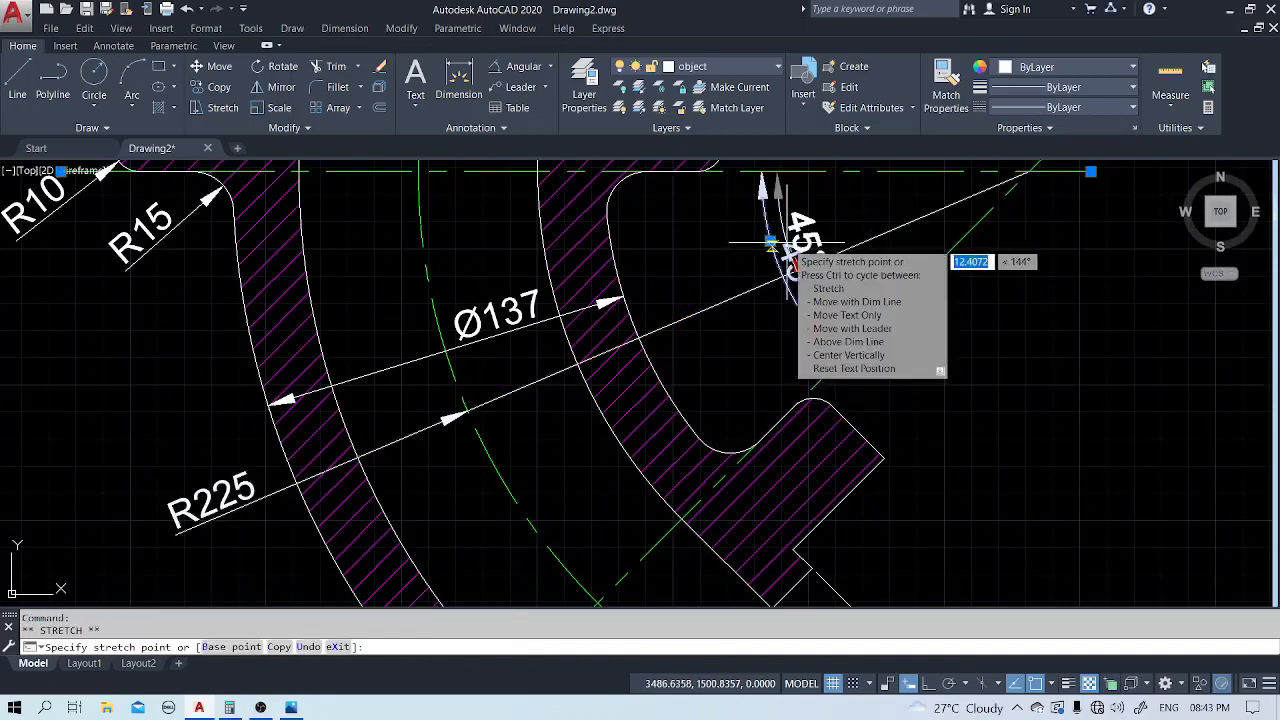
pyautogui.press('Escape')
pyautogui.press('Escape')
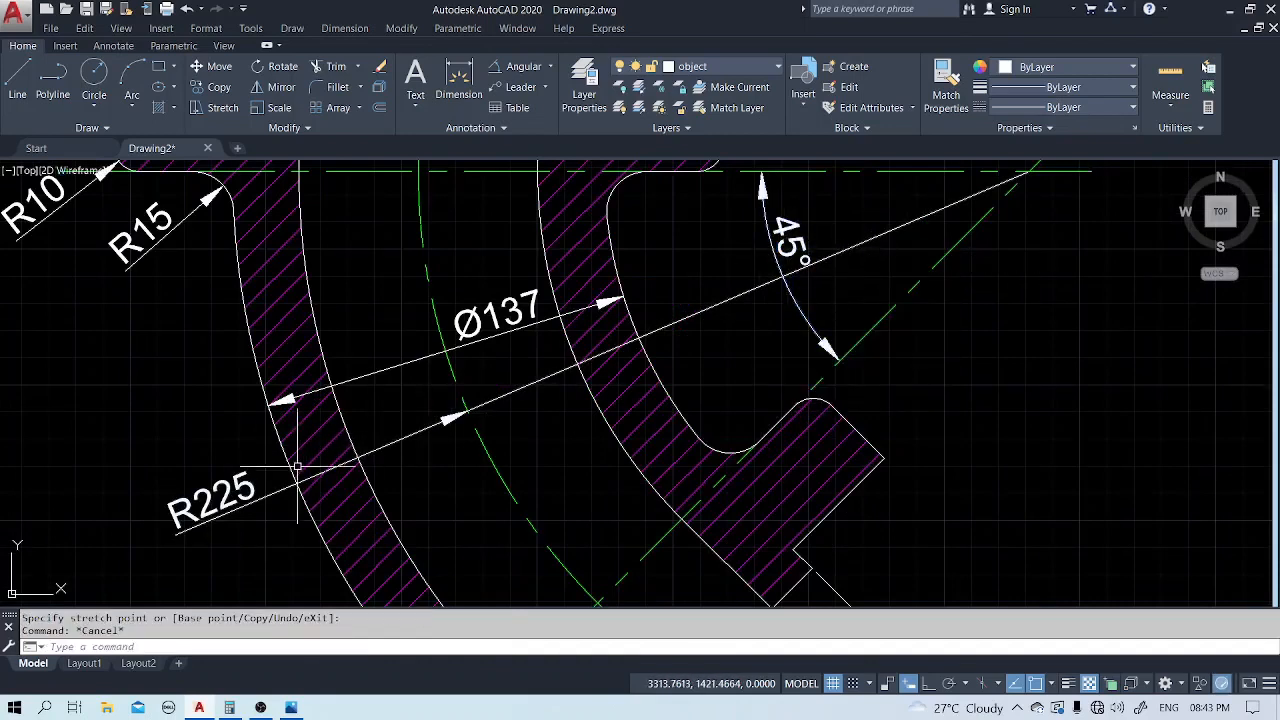
# Move the R225 dimension's text further down outside the bend, swinging its line away from the Ø137 dimension and the angle text.
pyautogui.click(230, 502)
pyautogui.click(220, 516)
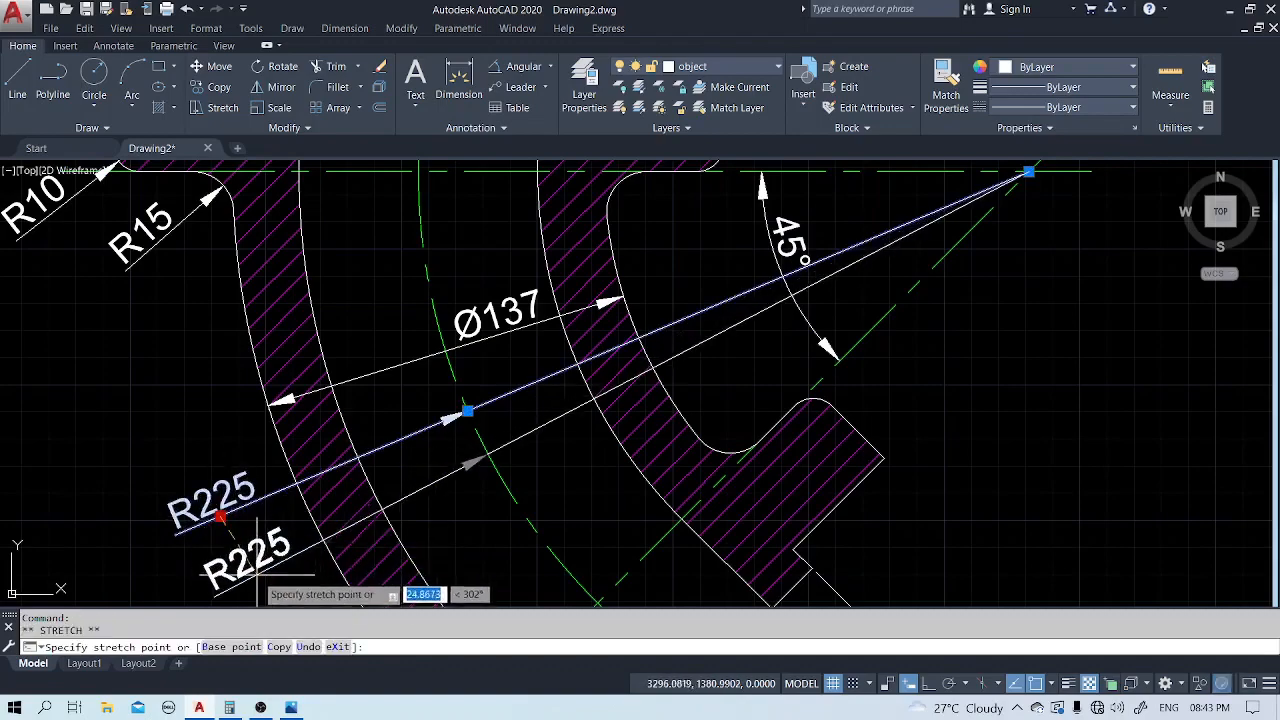
pyautogui.press('Escape')
pyautogui.scroll(-5, 258, 575)
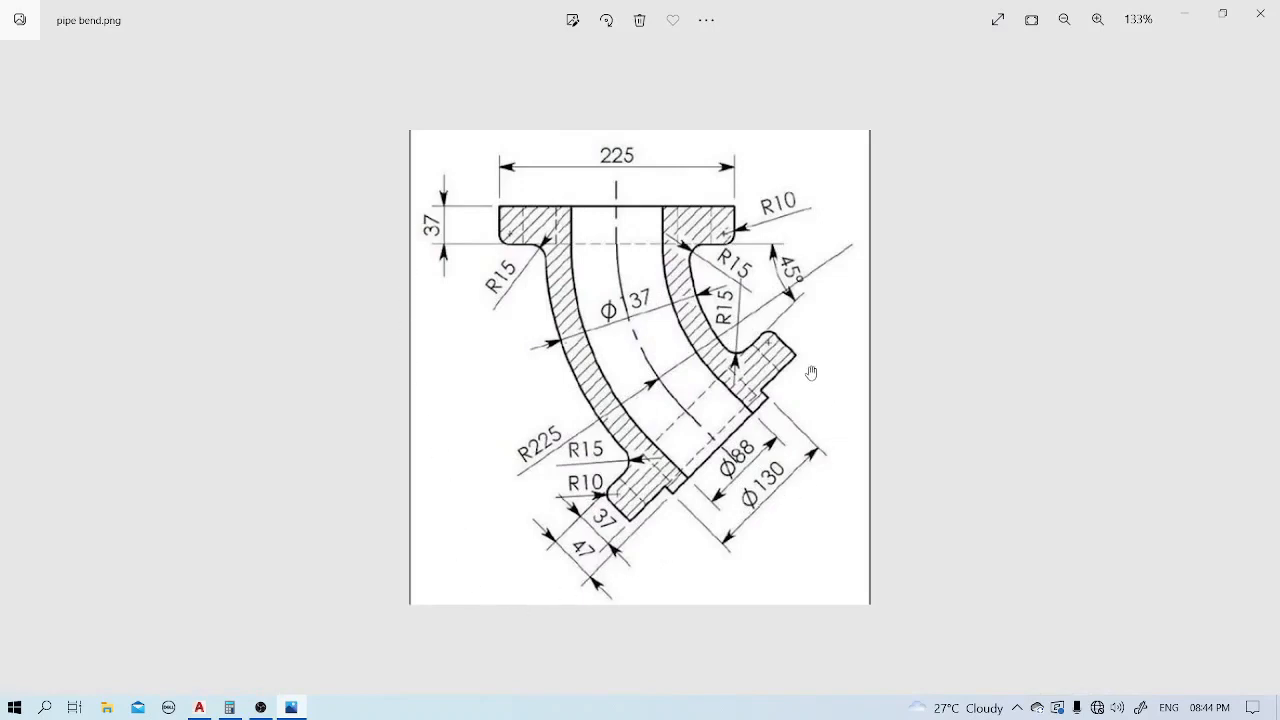
# Return from the reference image to the drawing and add a vertical linear dimension for the upper flange's thickness, beside its right end.
pyautogui.click(1180, 20)
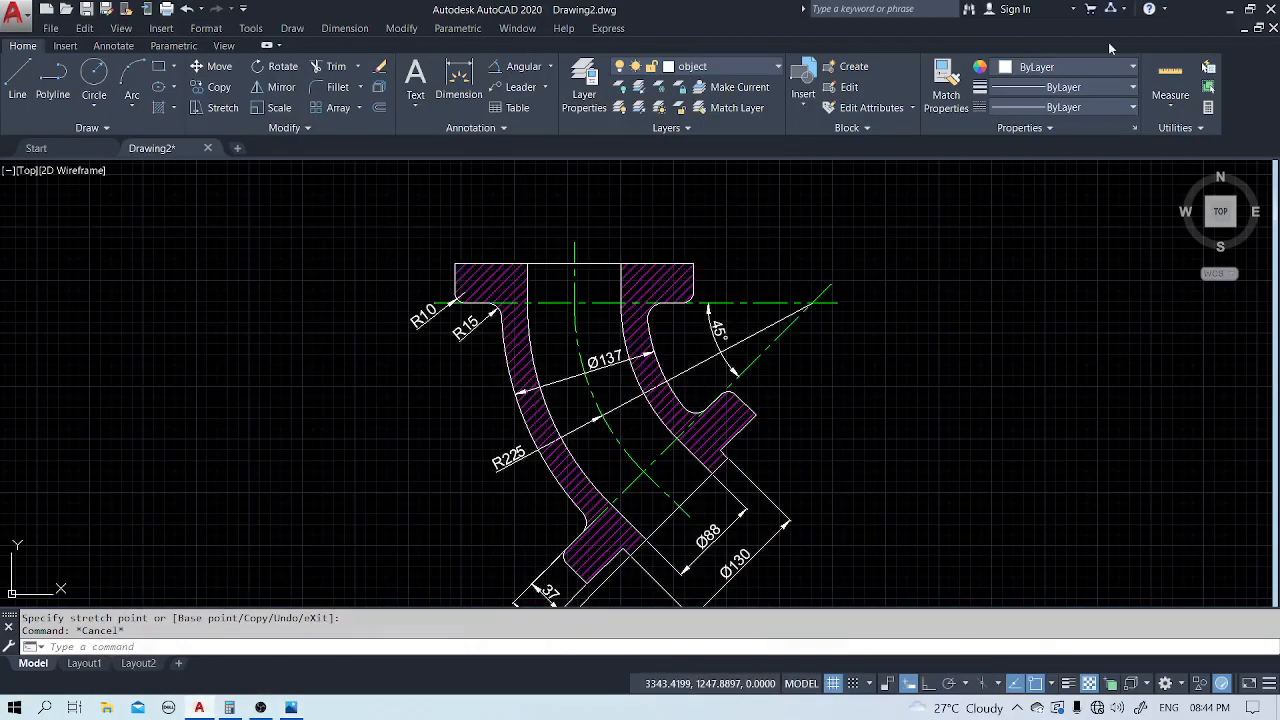
pyautogui.click(550, 66)
pyautogui.click(520, 159)
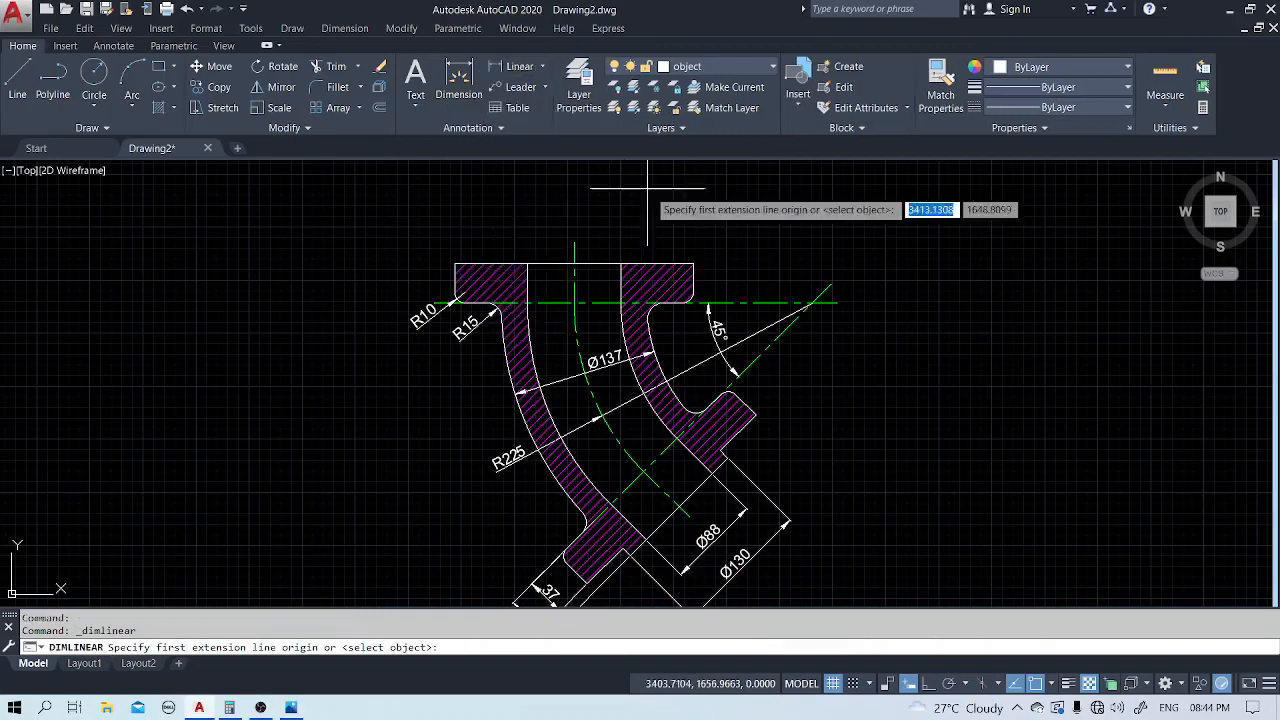
pyautogui.click(683, 292)
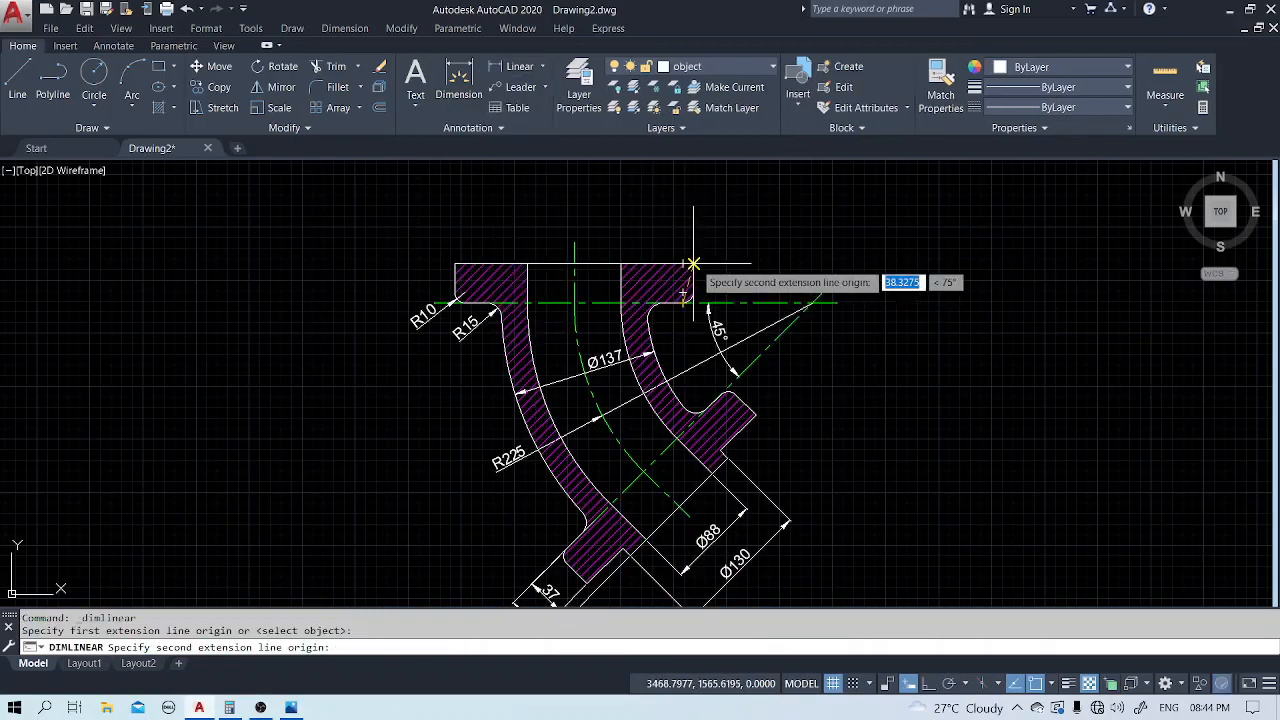
pyautogui.click(693, 263)
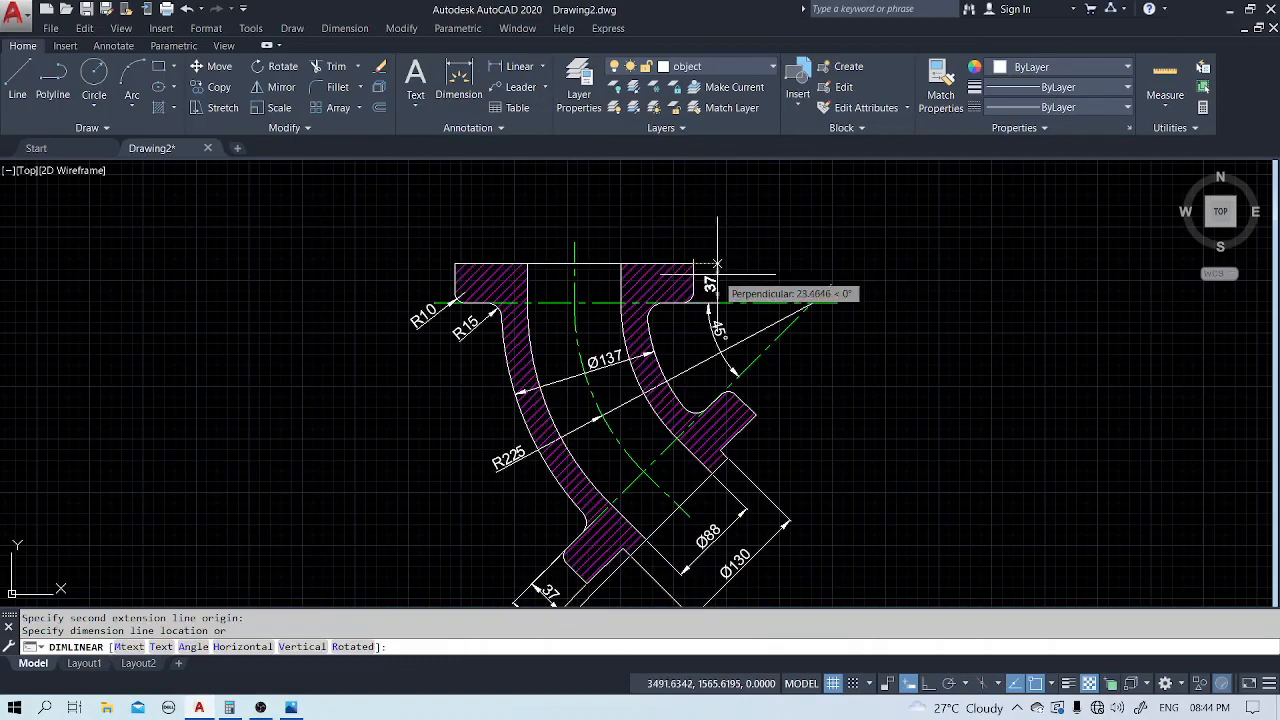
pyautogui.click(730, 266)
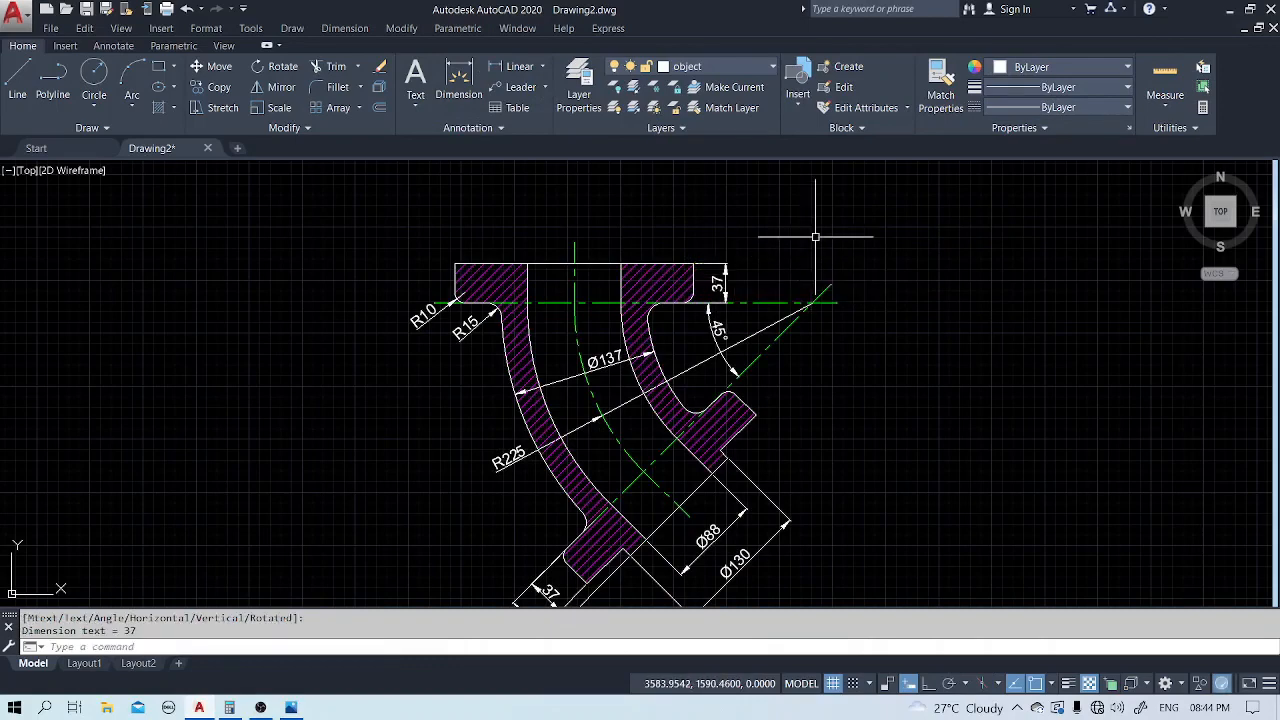
pyautogui.moveTo(849, 369); pyautogui.dragTo(828, 319, button='middle')
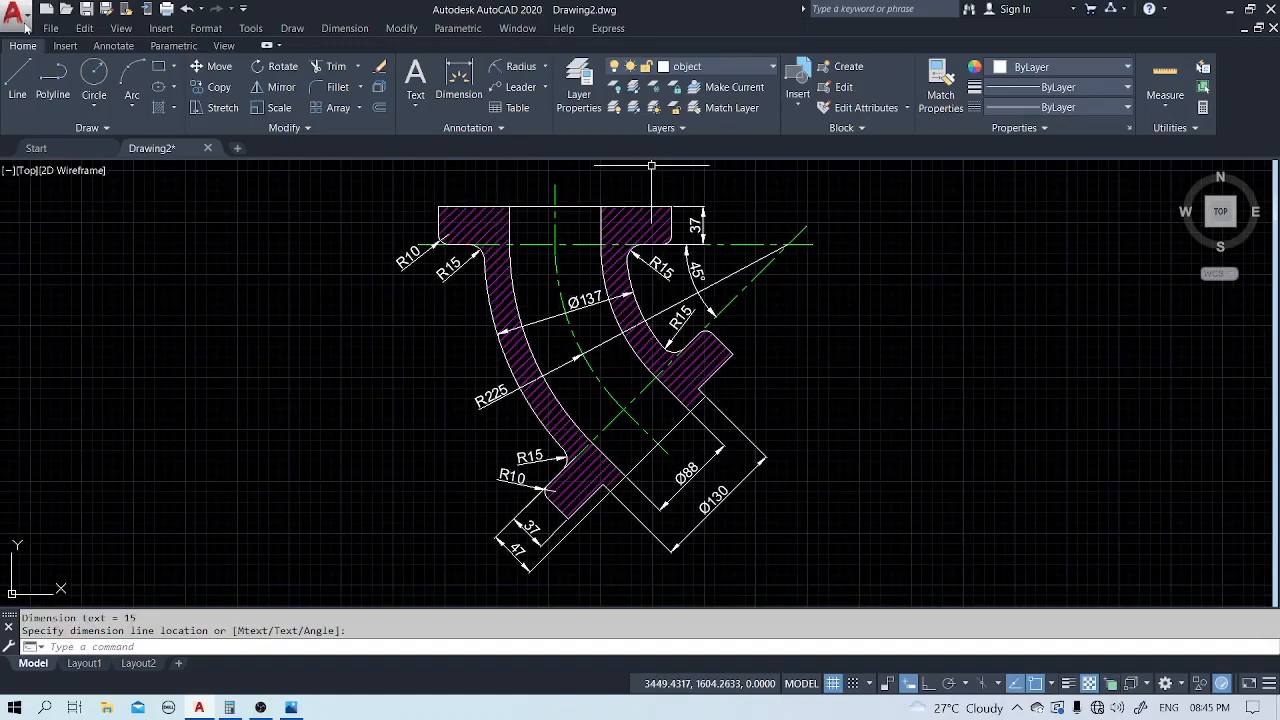
# Start plotting the drawing and choose DWG To PDF.pc3 as the plotter.
pyautogui.click(14, 14)
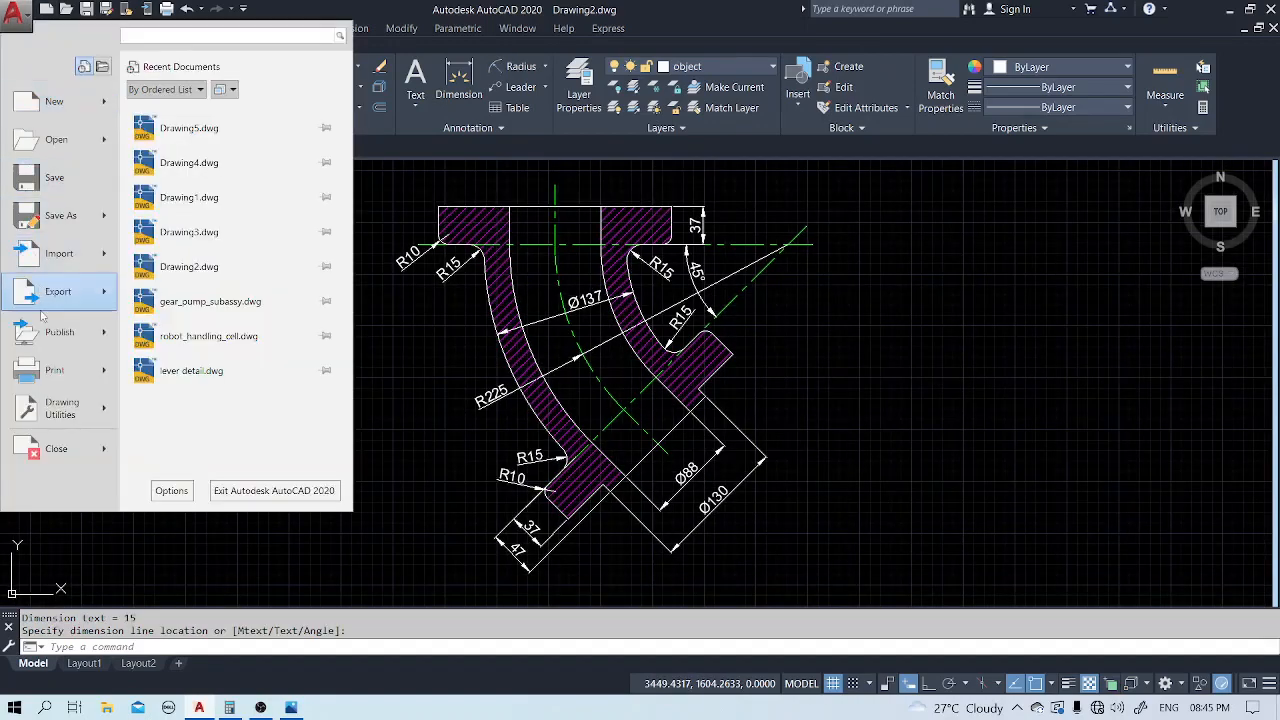
pyautogui.moveTo(100, 370)
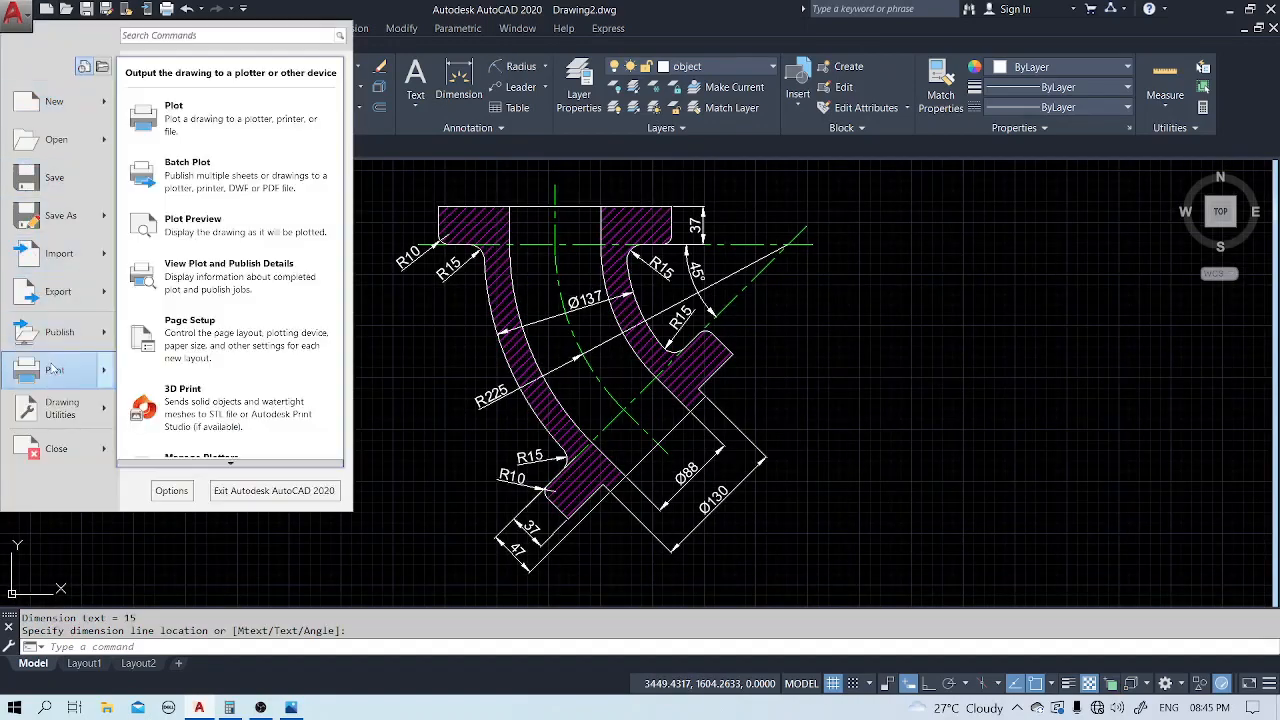
pyautogui.click(227, 128)
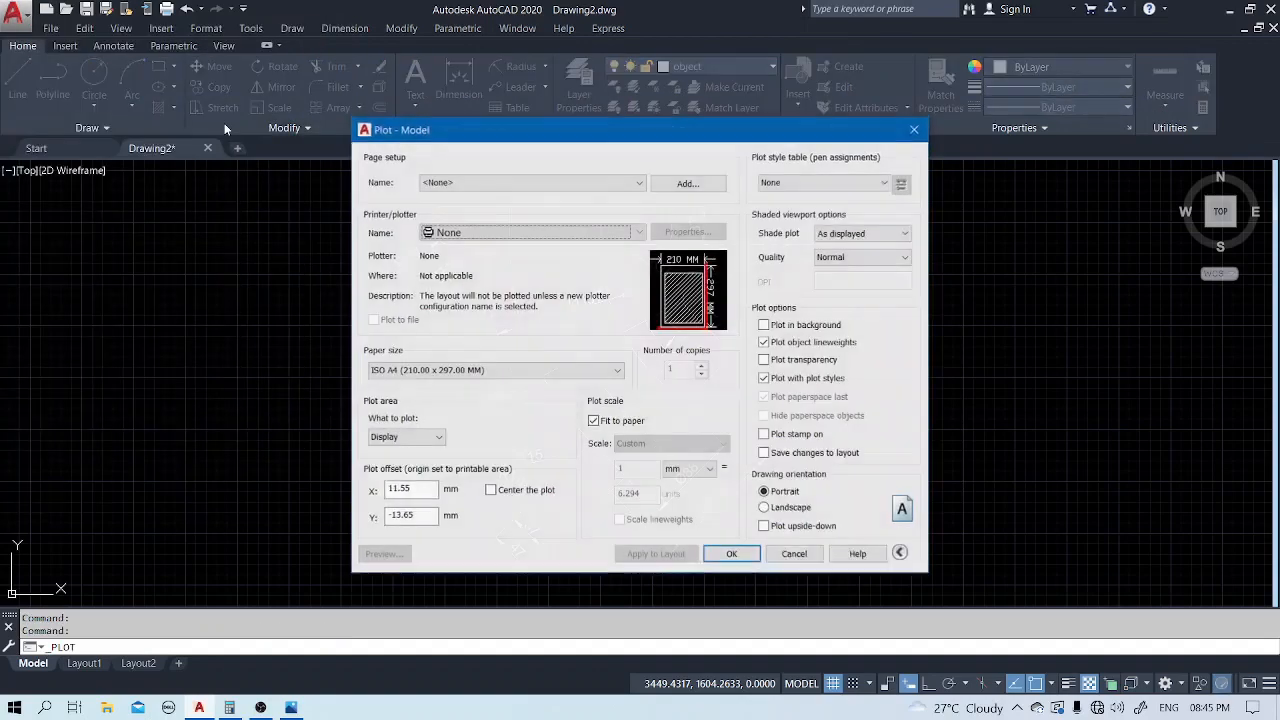
pyautogui.click(456, 232)
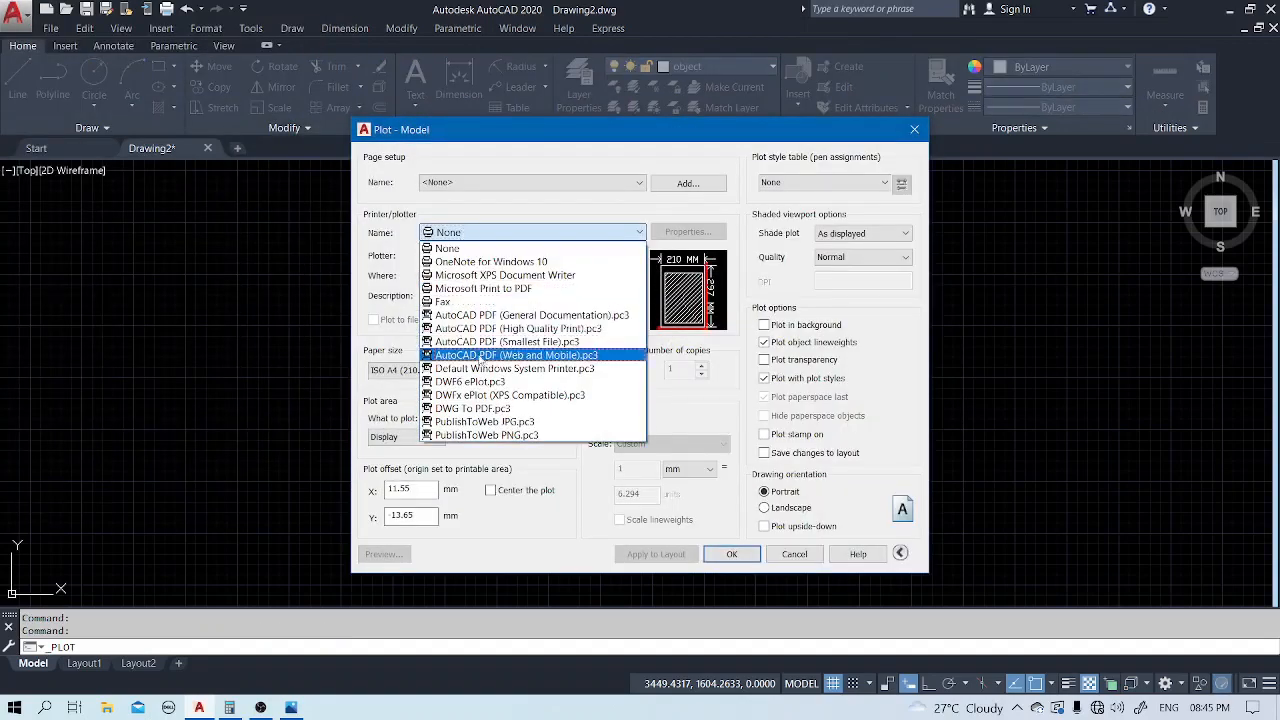
pyautogui.click(466, 409)
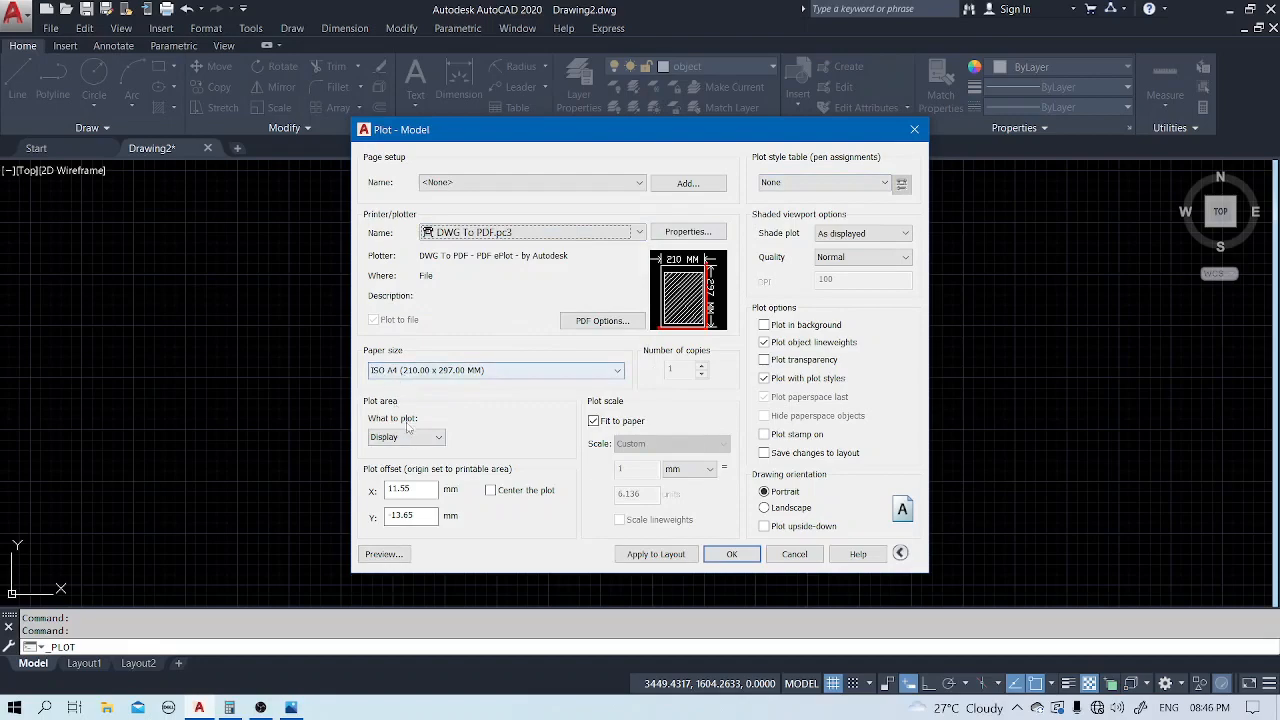
# Set the plot area to a window enclosing the whole pipe bend with all its dimensions.
pyautogui.click(405, 436)
pyautogui.click(395, 484)
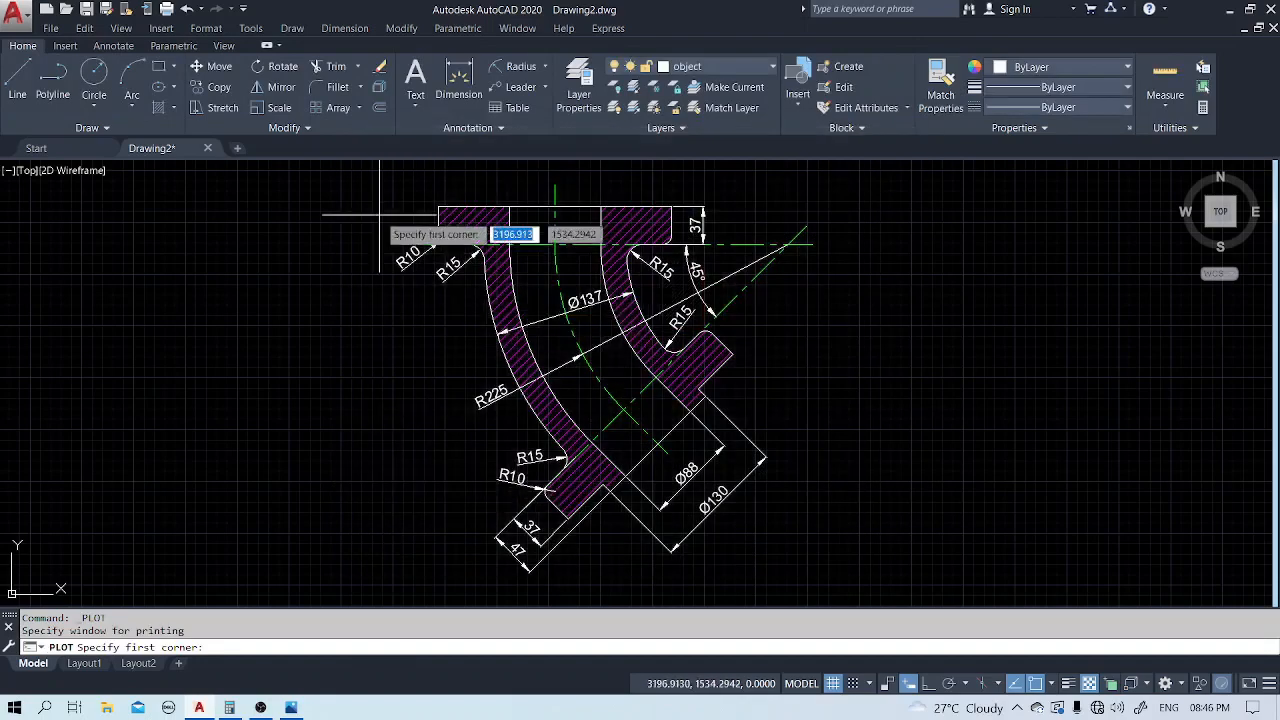
pyautogui.scroll(-2, 500, 337)
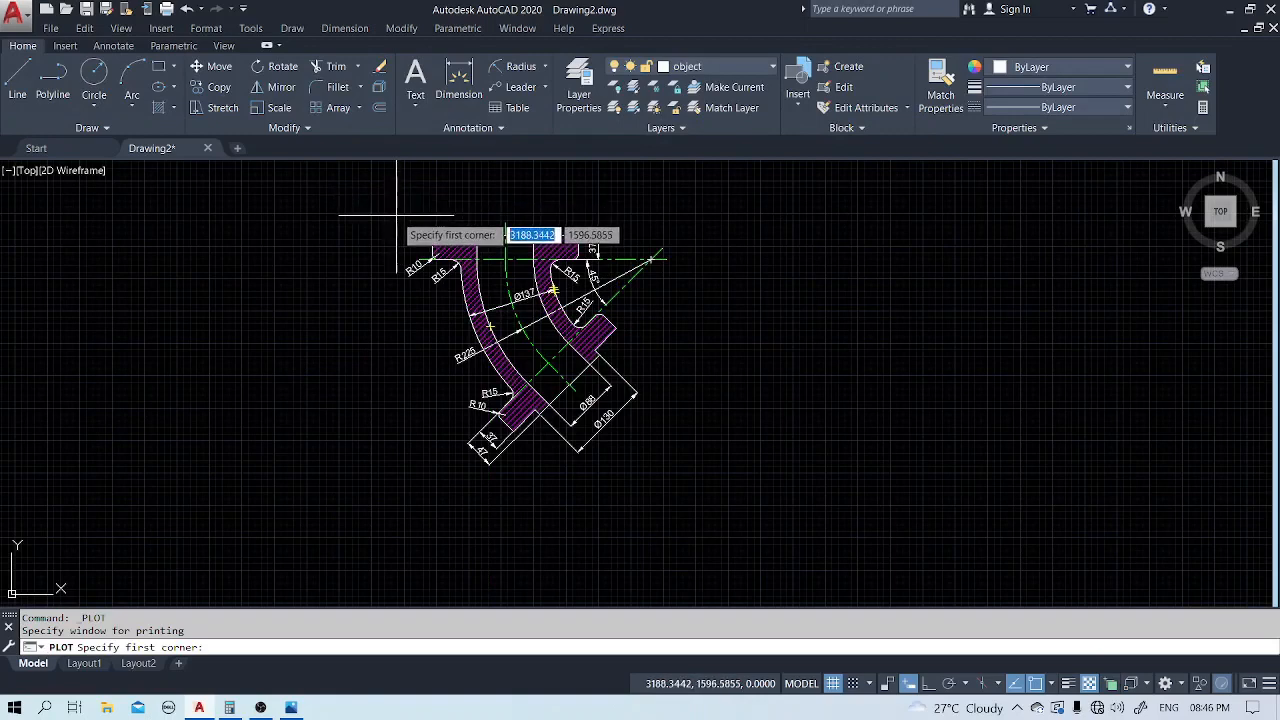
pyautogui.click(387, 213)
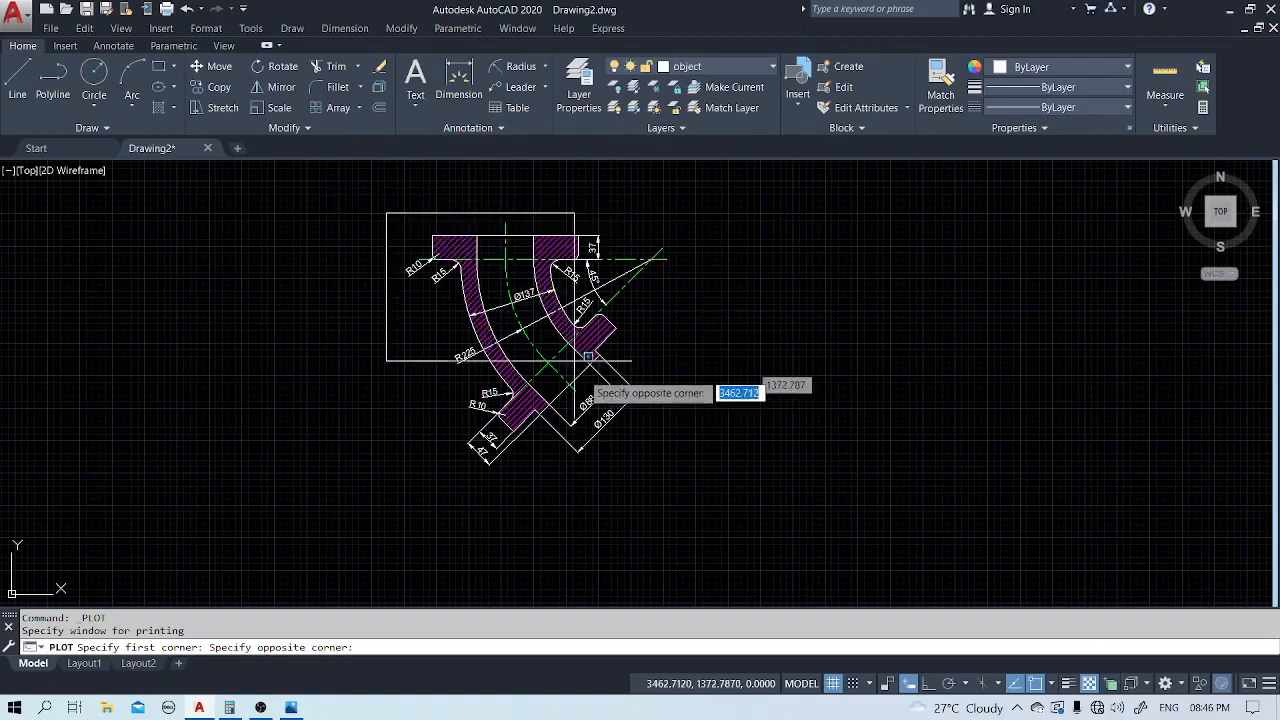
pyautogui.click(690, 488)
# Center the plot in landscape orientation and assign the Grayscale.ctb plot style table to all layouts.
pyautogui.click(496, 492)
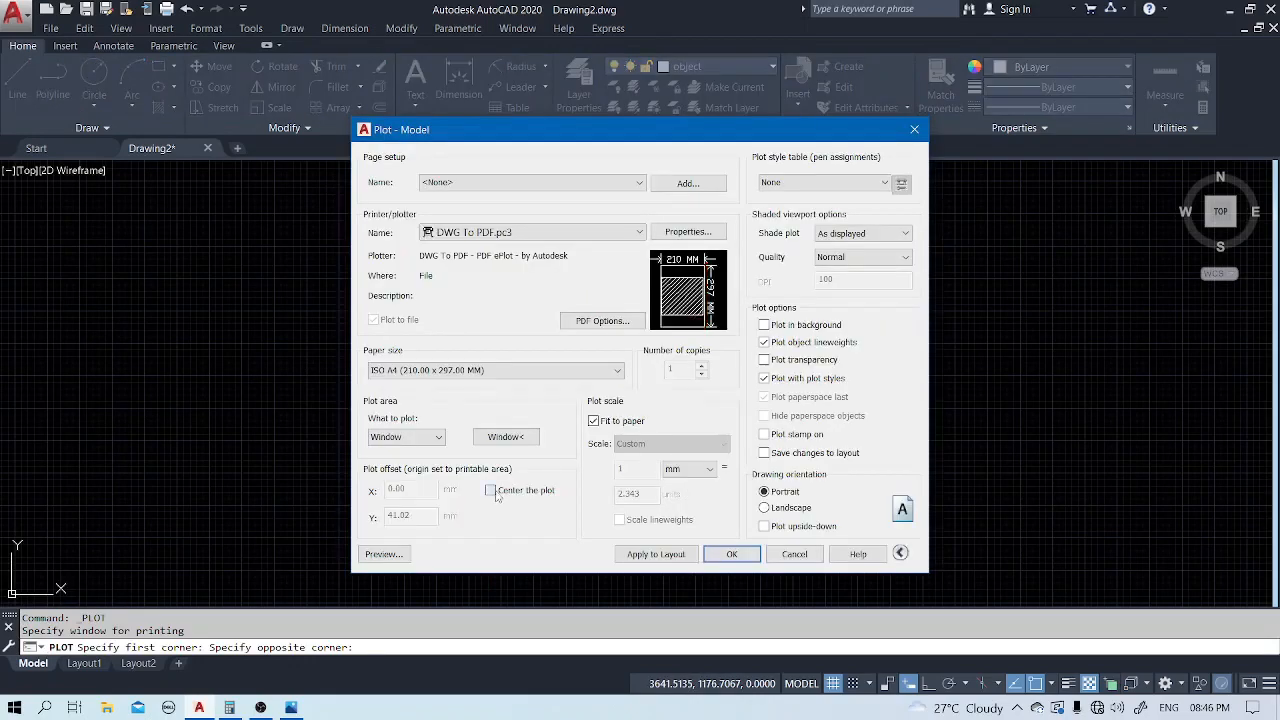
pyautogui.click(765, 508)
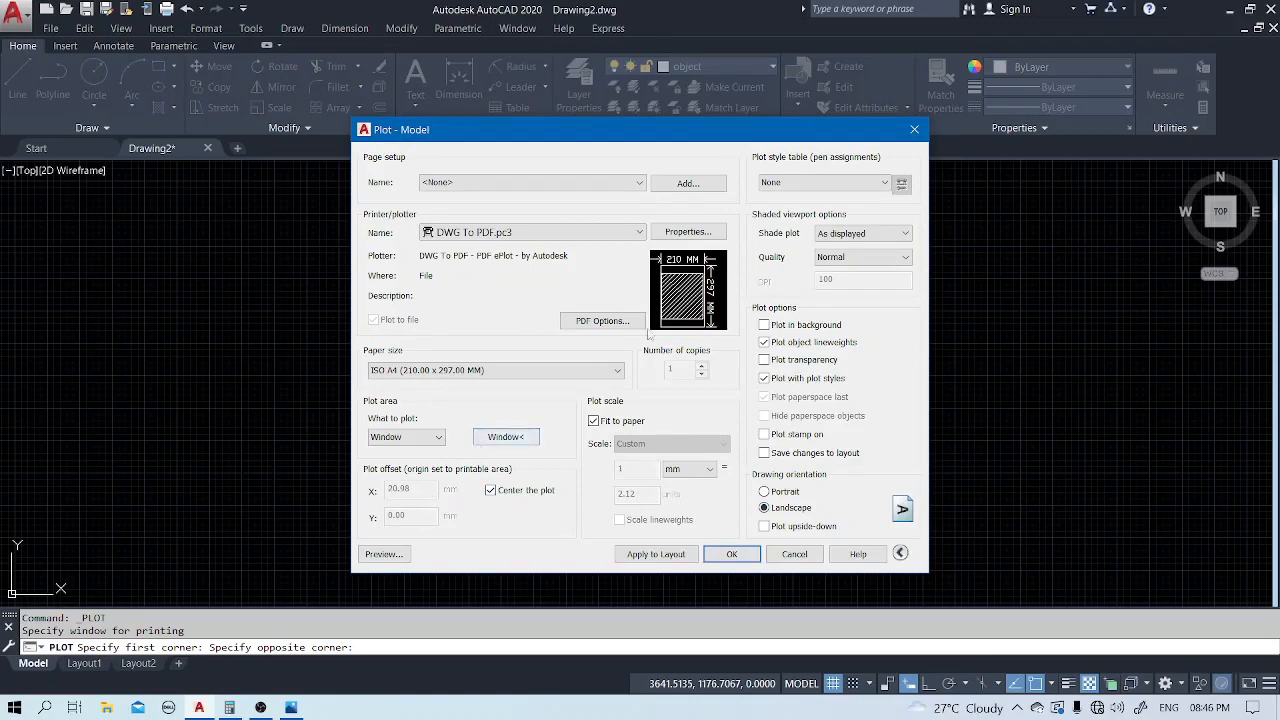
pyautogui.click(800, 186)
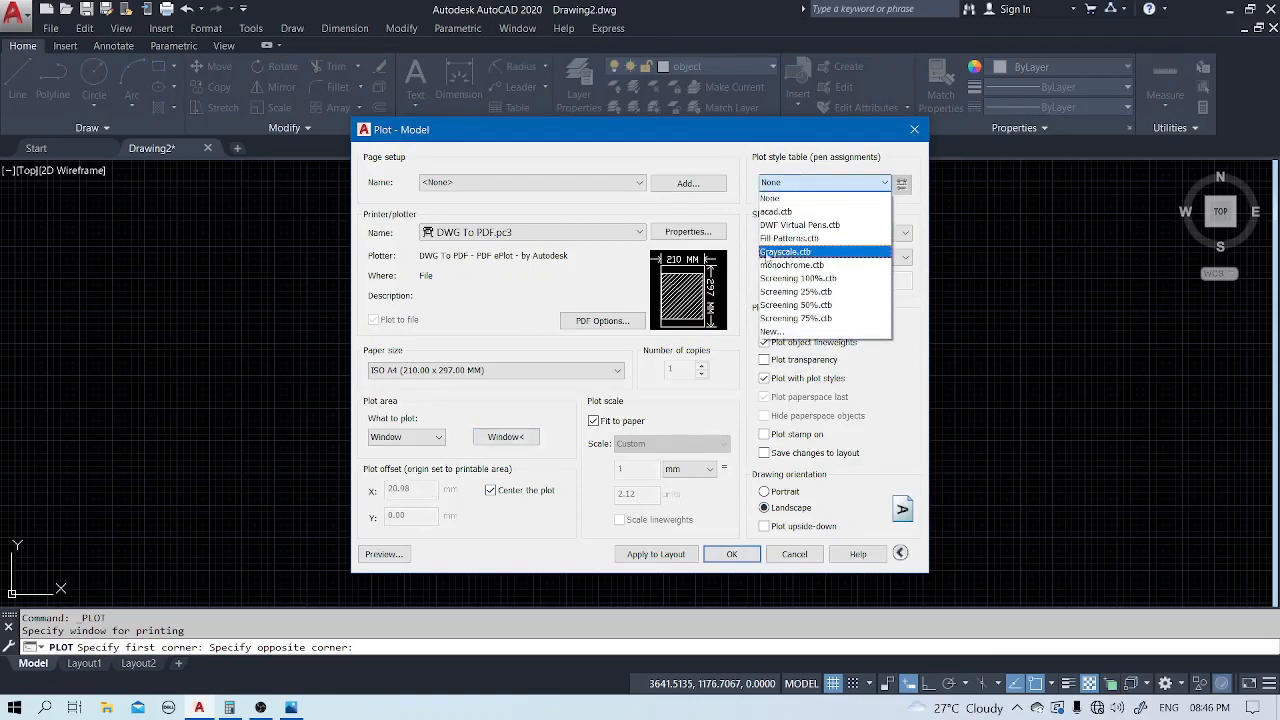
pyautogui.click(805, 254)
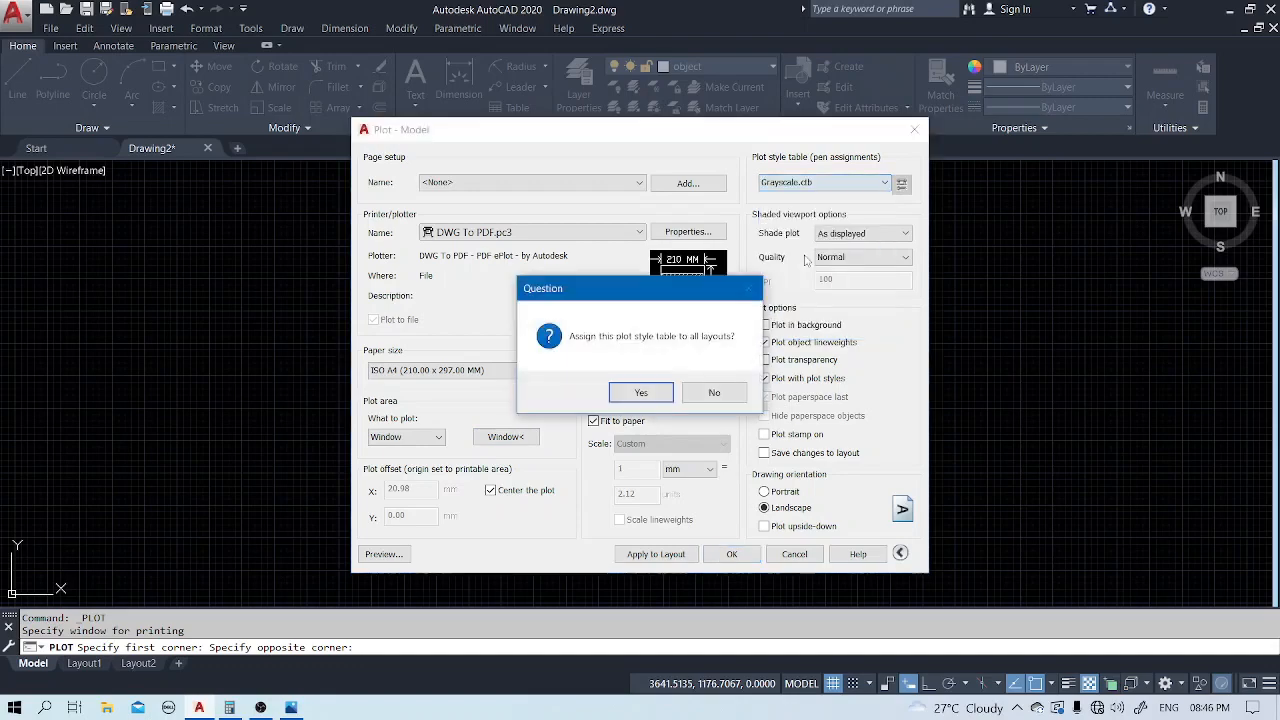
pyautogui.click(641, 392)
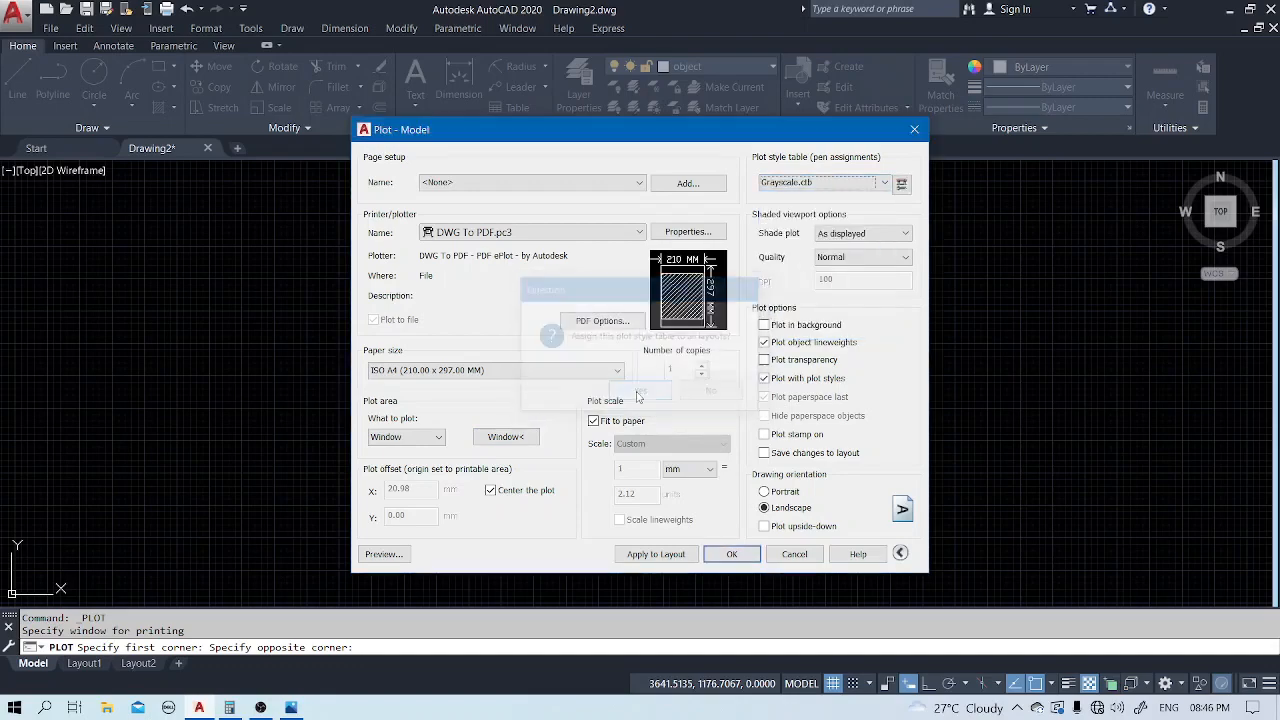
# Preview the plot and examine the hatching, centre lines and dimensions of the pipe bend on the sheet.
pyautogui.click(385, 554)
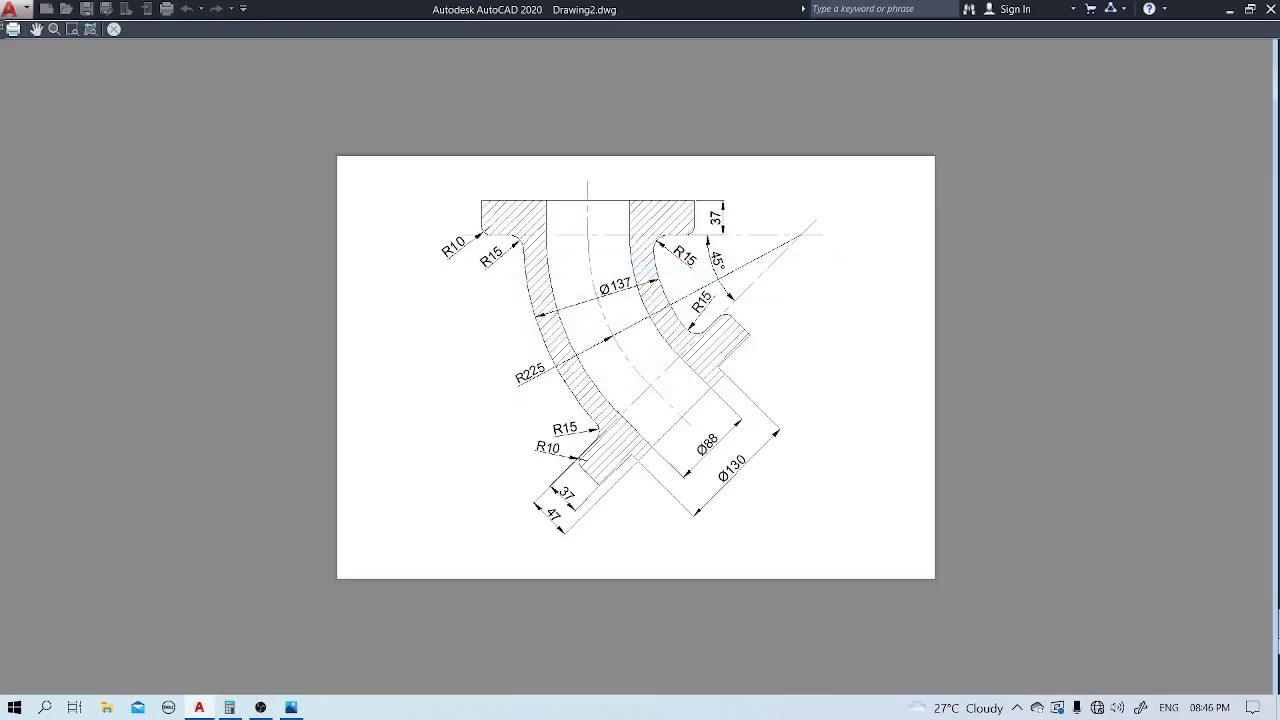
pyautogui.scroll(2, 769, 269)
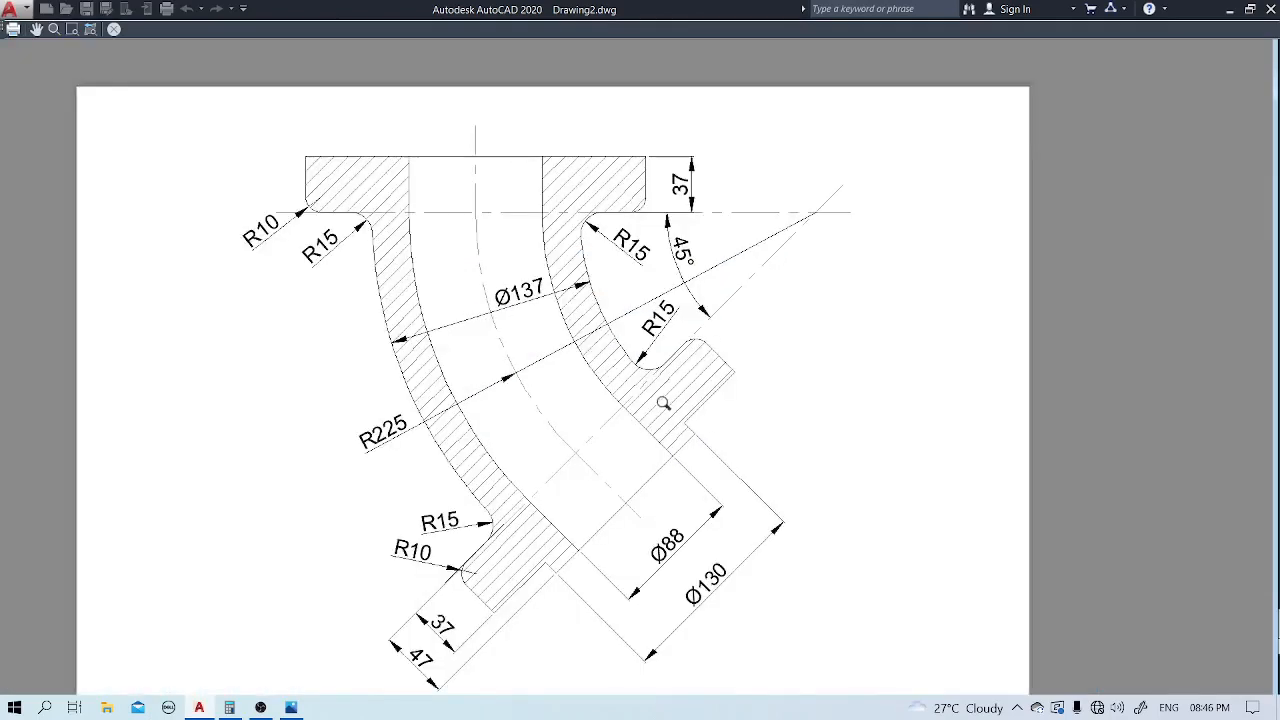
pyautogui.moveTo(640, 429); pyautogui.dragTo(974, 379, button='middle')
pyautogui.scroll(-2, 974, 377)
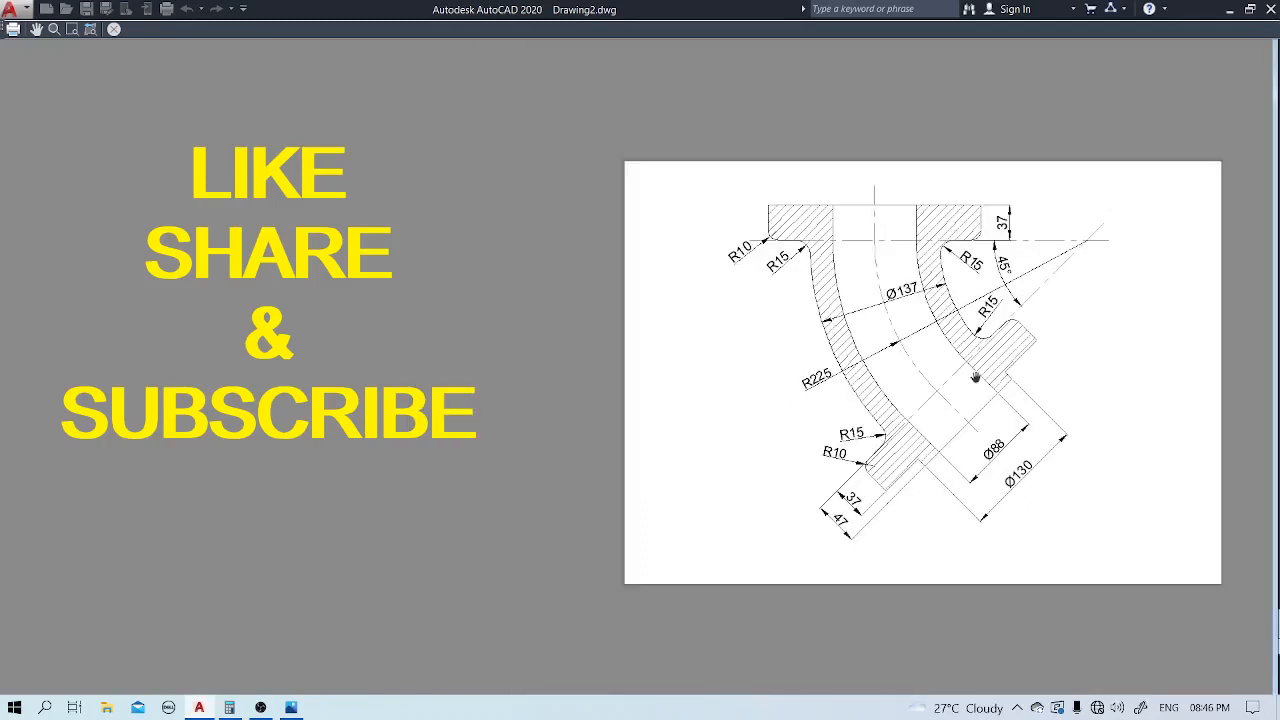